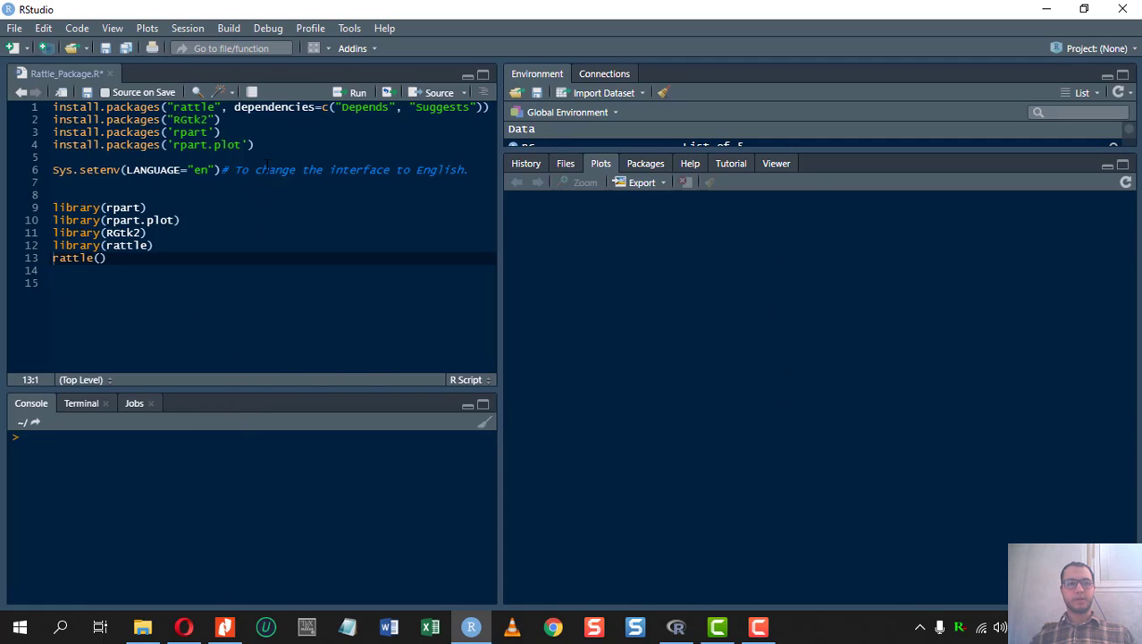
# - Widen the script editor pane slightly and highlight the rattle package name in the first install command
pyautogui.moveTo(255, 145); pyautogui.dragTo(79, 107)
pyautogui.click(101, 132)
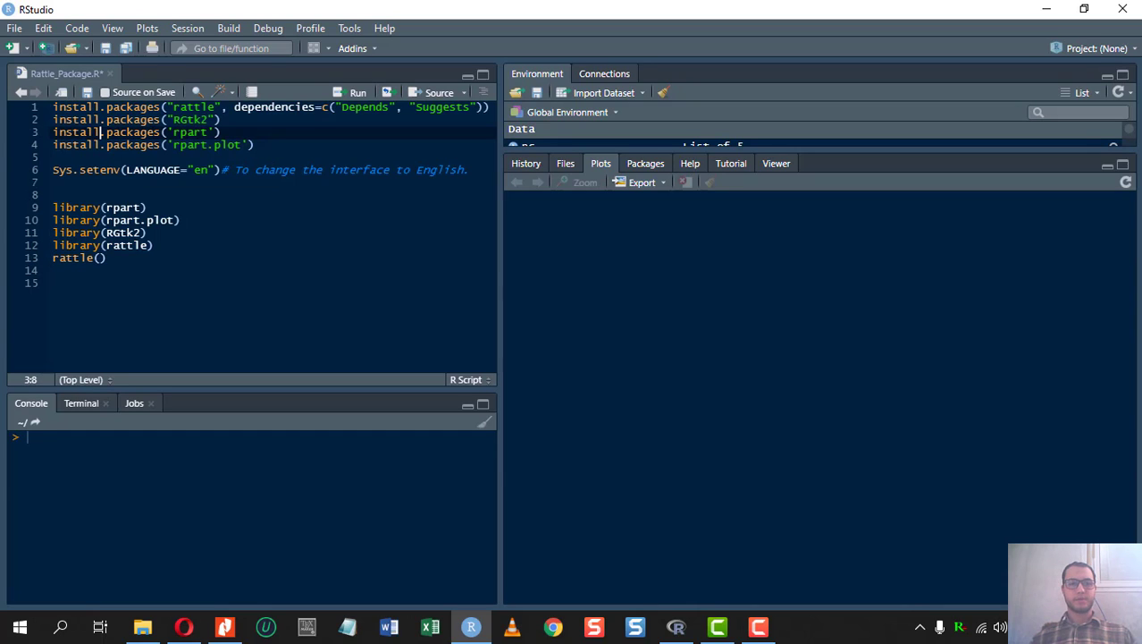
pyautogui.moveTo(501, 225); pyautogui.dragTo(517, 233)
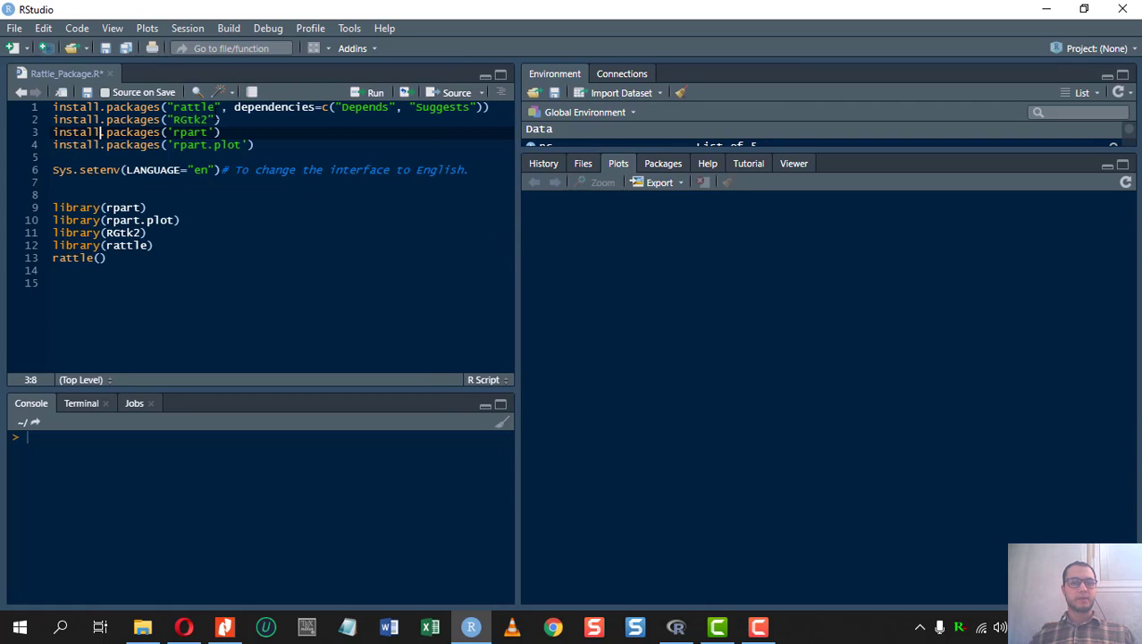
pyautogui.moveTo(227, 106); pyautogui.dragTo(181, 107)
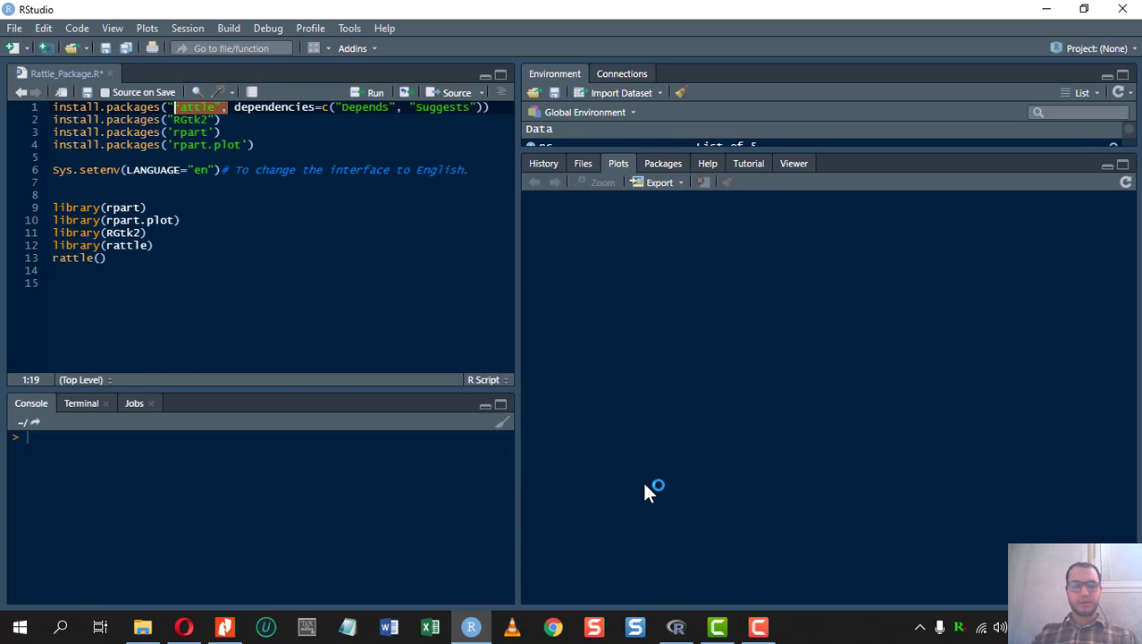
# - Switch to the Rattle article in Nitro Pro, enlarge the page view and go to page 2
pyautogui.click(224, 626)
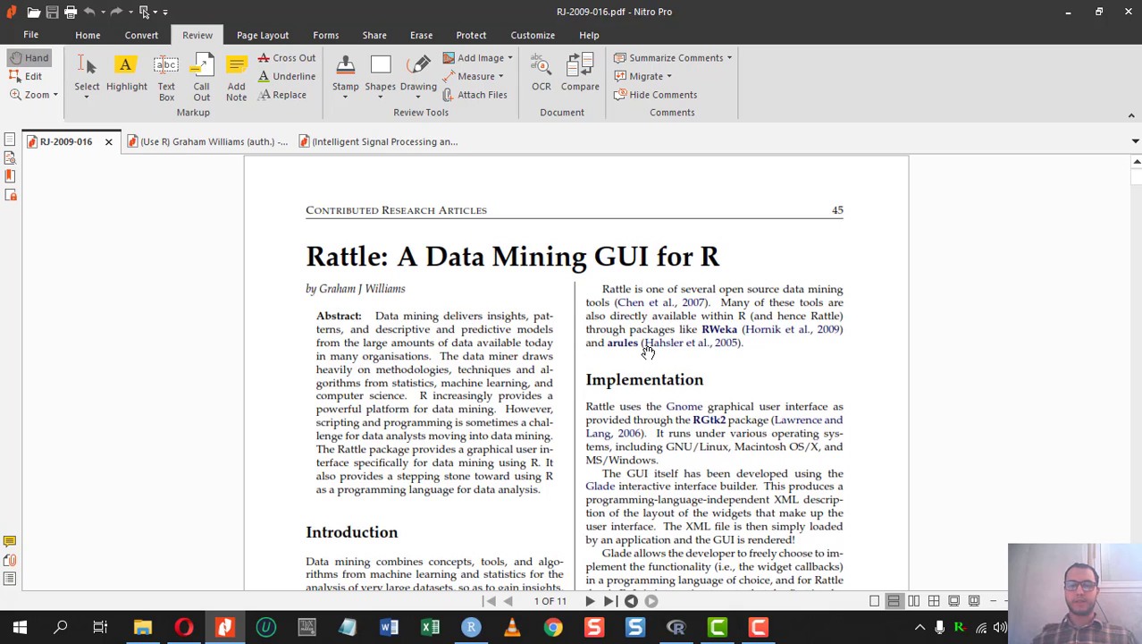
pyautogui.scroll(-9, 649, 351)
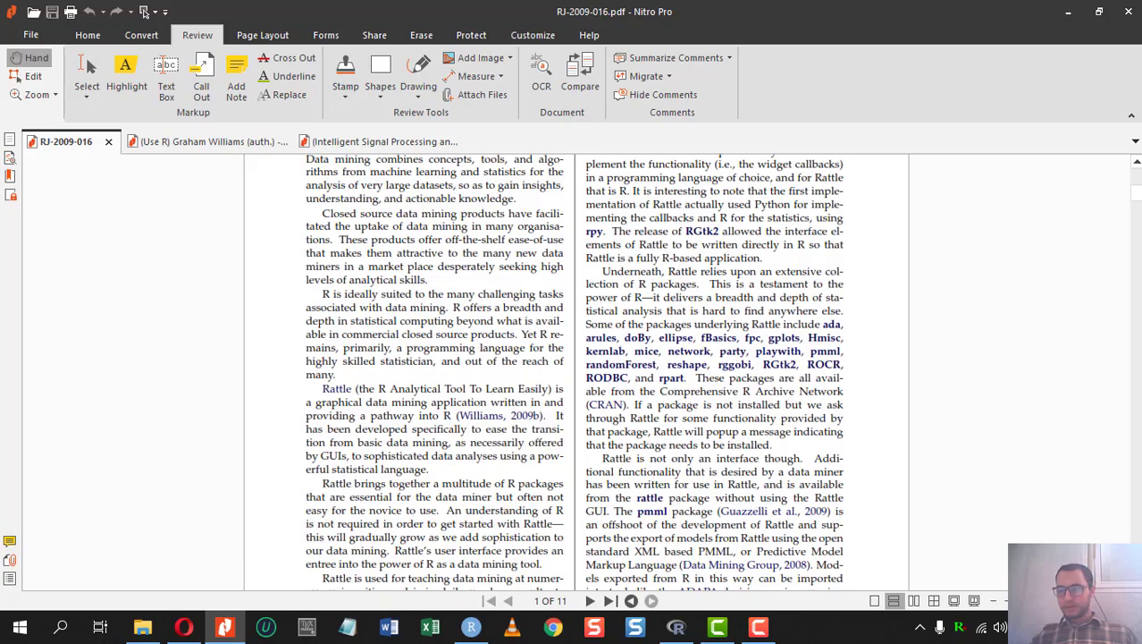
pyautogui.click(1088, 601)
pyautogui.click(1088, 601)
pyautogui.scroll(-5, 1002, 523)
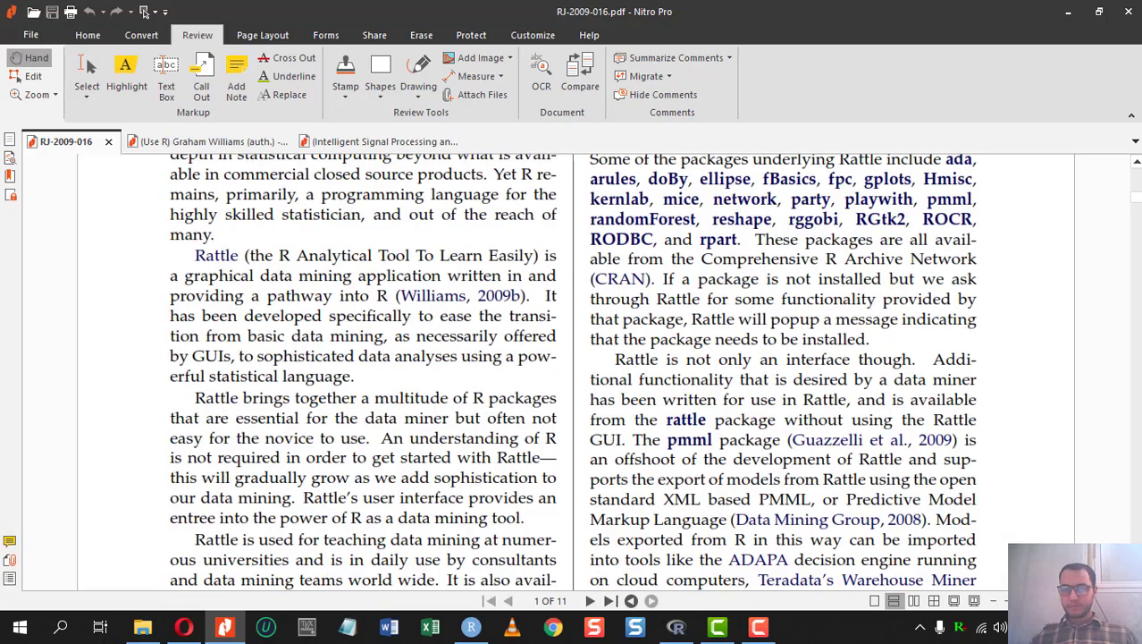
pyautogui.click(998, 601)
pyautogui.scroll(-7, 597, 444)
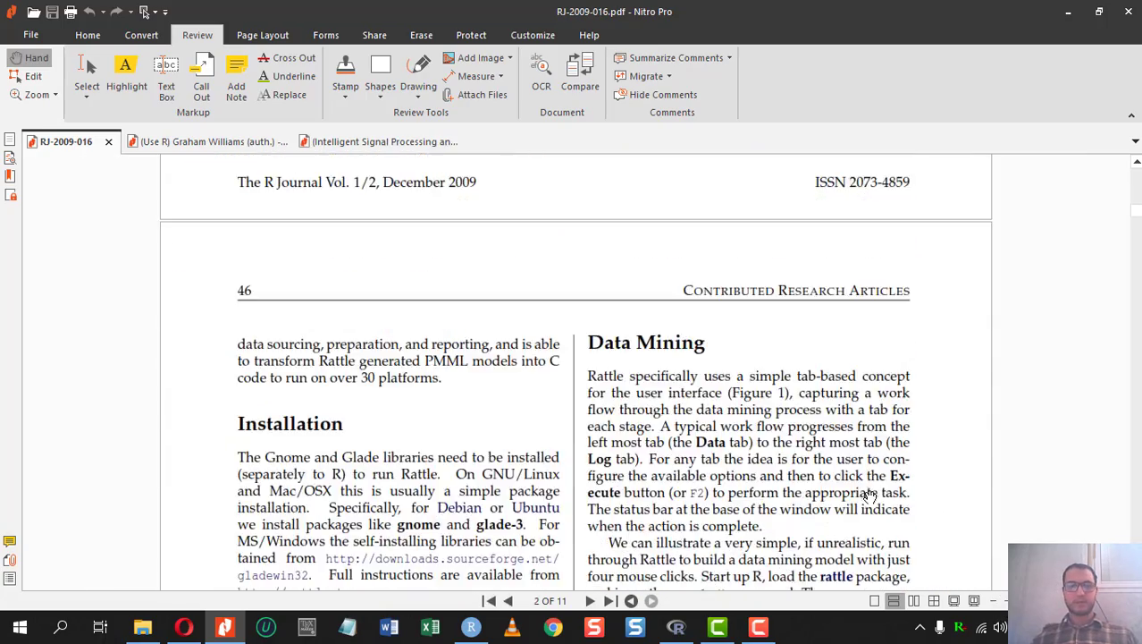
# - Read the article's Installation section, from the required libraries through the install and launch commands to Figure 1
pyautogui.scroll(-3, 606, 444)
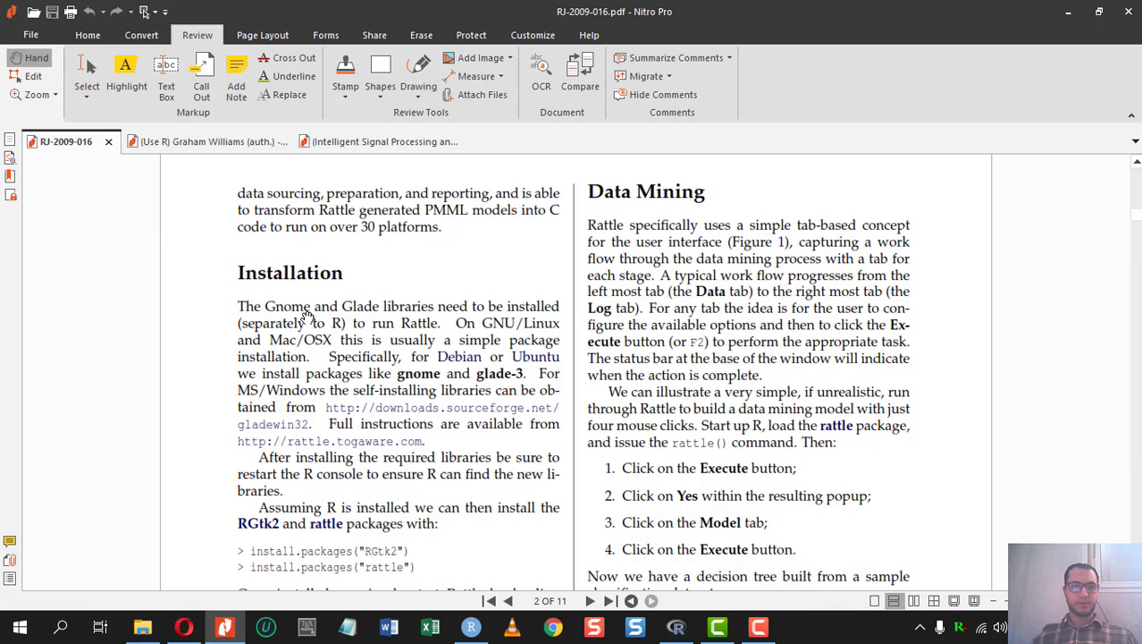
pyautogui.scroll(-1, 323, 433)
pyautogui.scroll(-1, 323, 434)
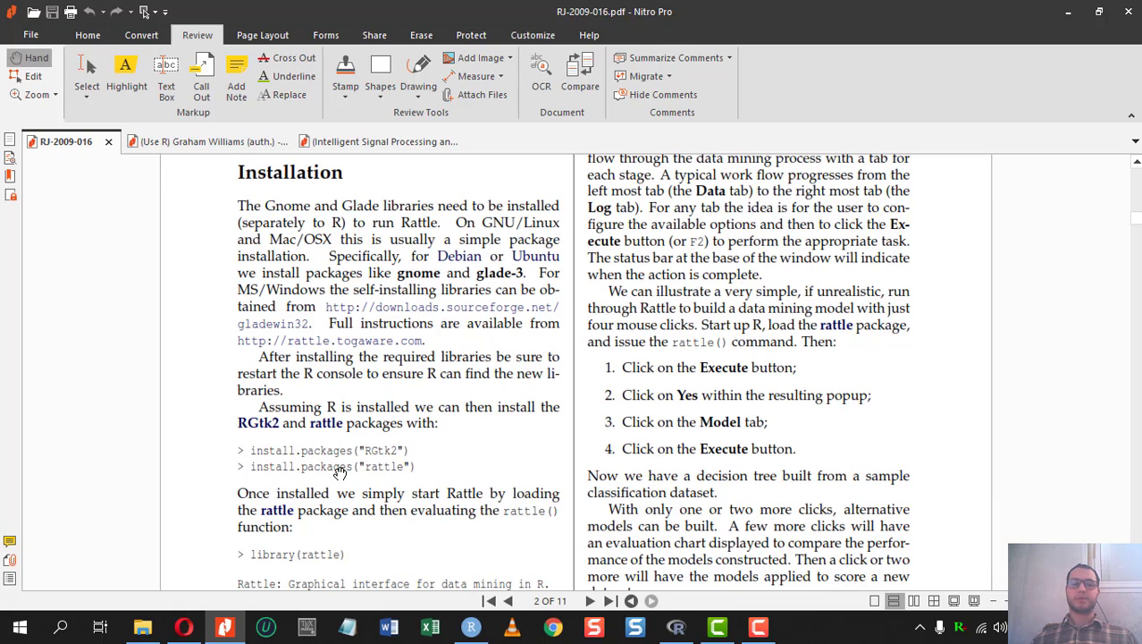
pyautogui.scroll(-3, 362, 458)
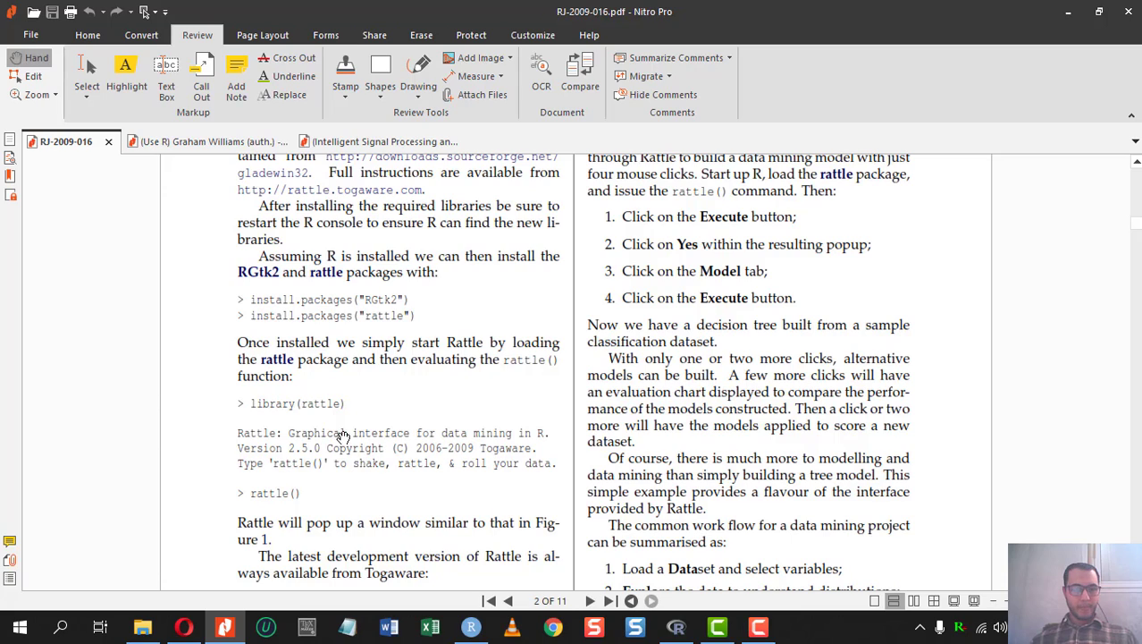
pyautogui.scroll(-2, 263, 400)
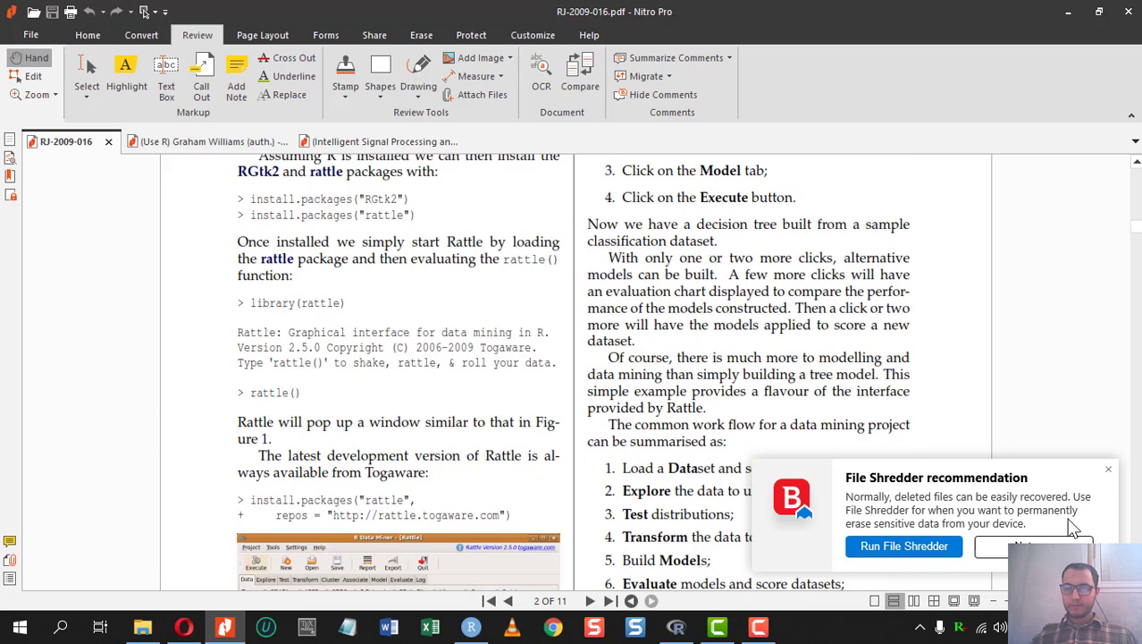
pyautogui.scroll(-5, 398, 429)
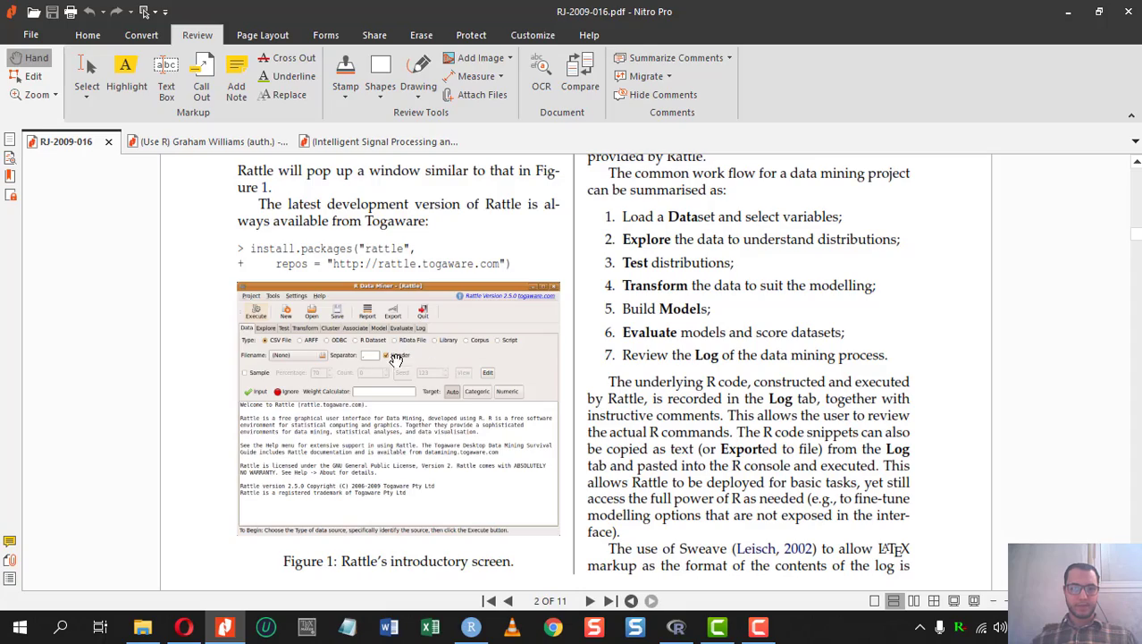
pyautogui.scroll(-5, 345, 409)
pyautogui.scroll(18, 447, 420)
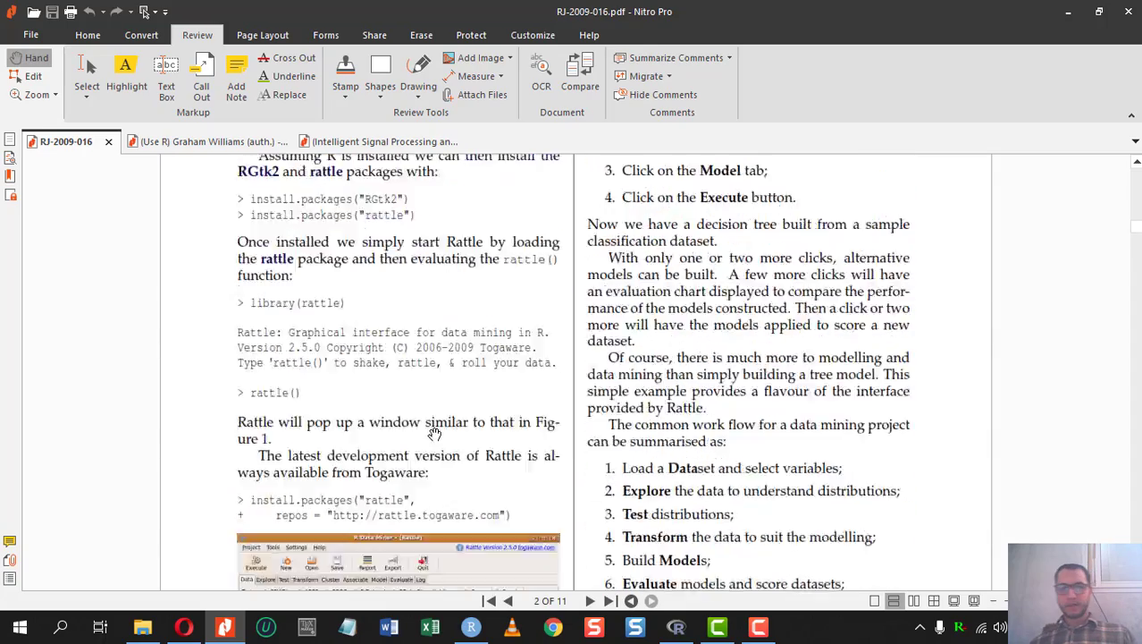
pyautogui.scroll(-3, 661, 406)
pyautogui.scroll(2, 666, 404)
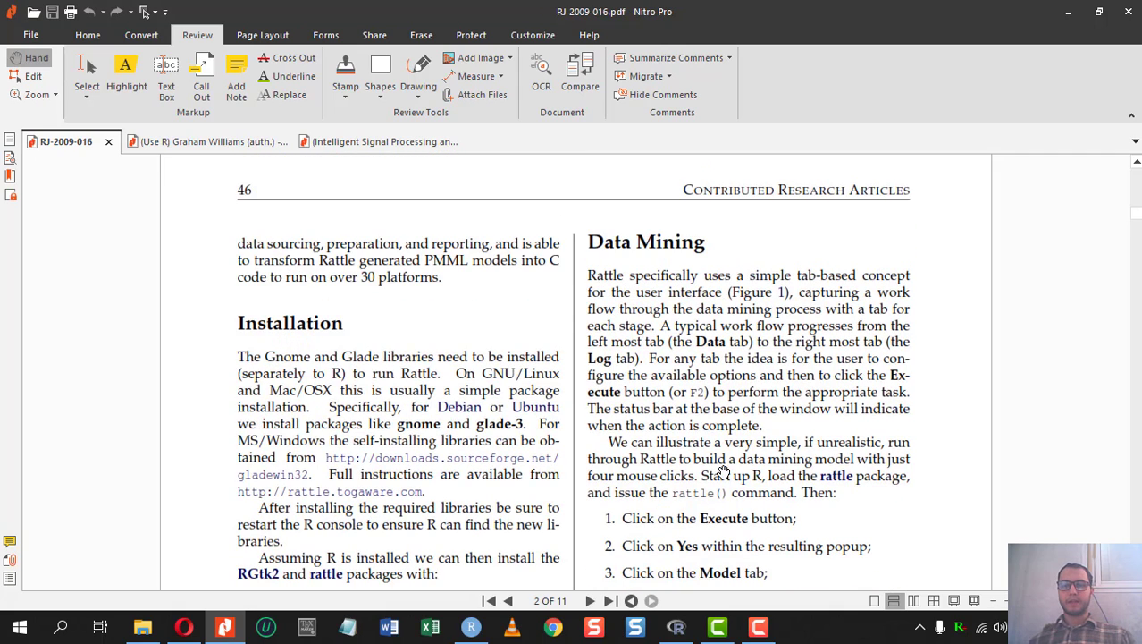
# - Read the Data Mining section's project workflow list and highlight the word Model in its fifth item
pyautogui.scroll(-4, 780, 444)
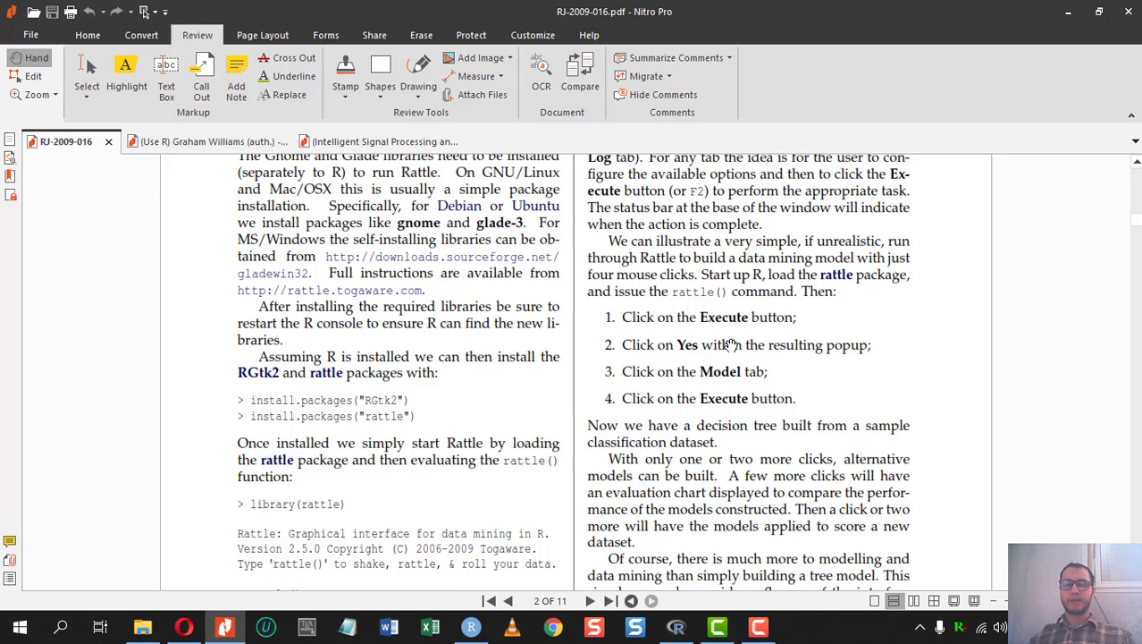
pyautogui.scroll(-5, 662, 422)
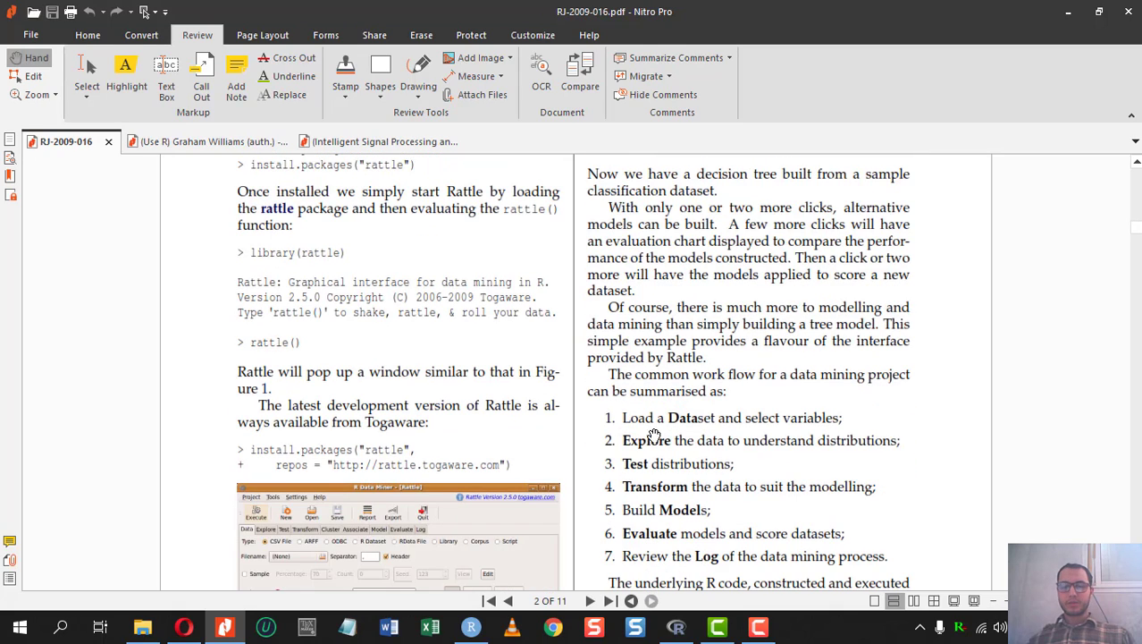
pyautogui.scroll(-2, 767, 425)
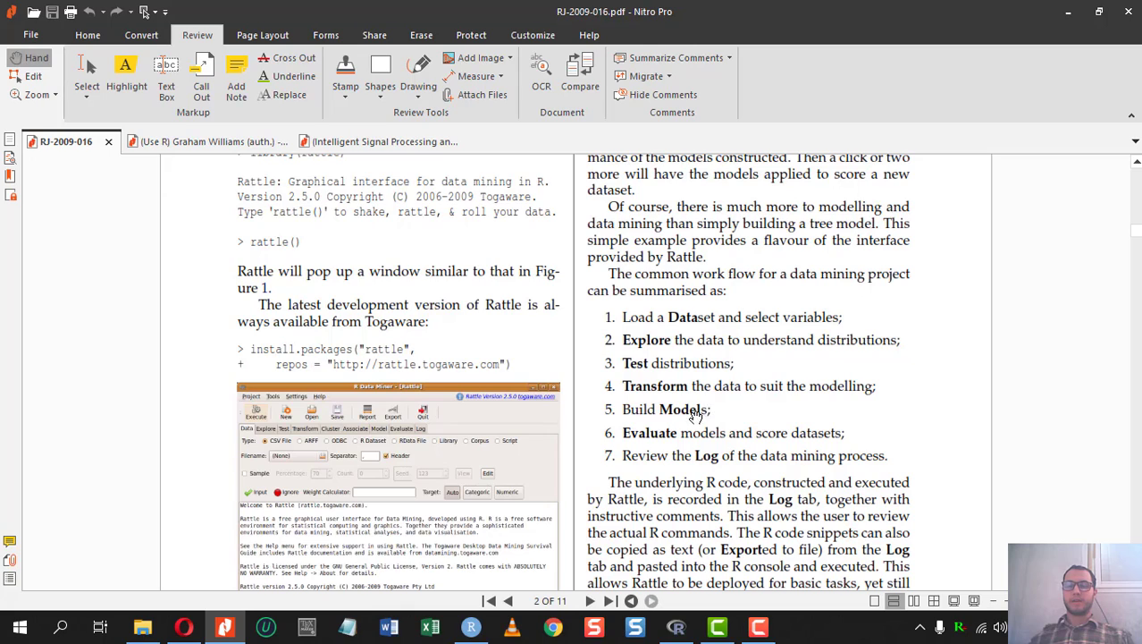
pyautogui.moveTo(696, 407); pyautogui.dragTo(668, 407)
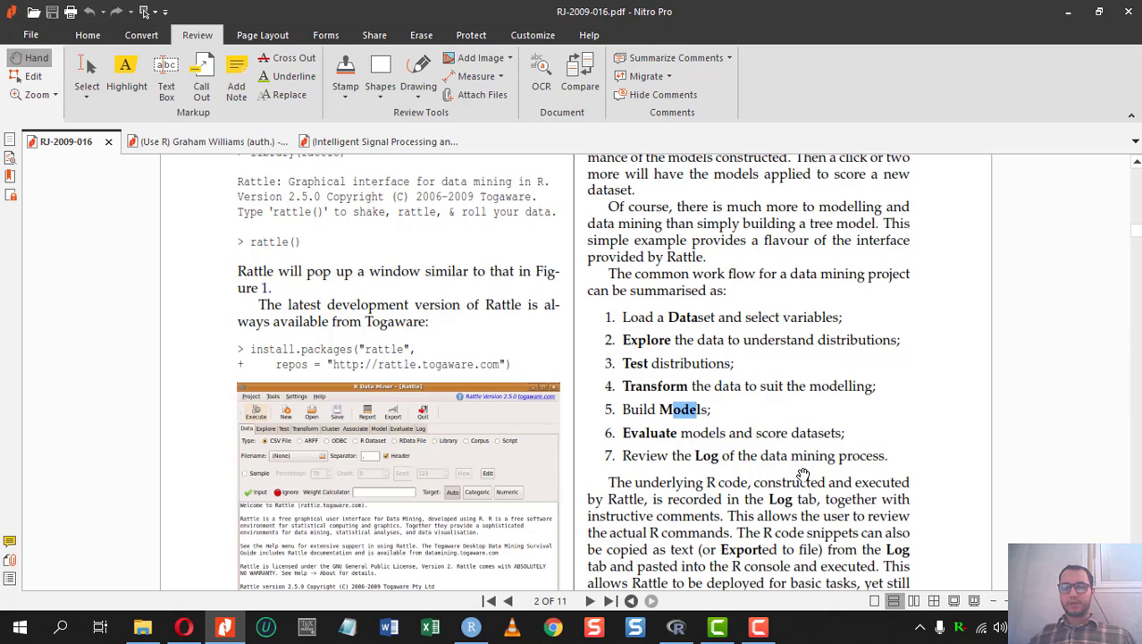
pyautogui.click(758, 626)
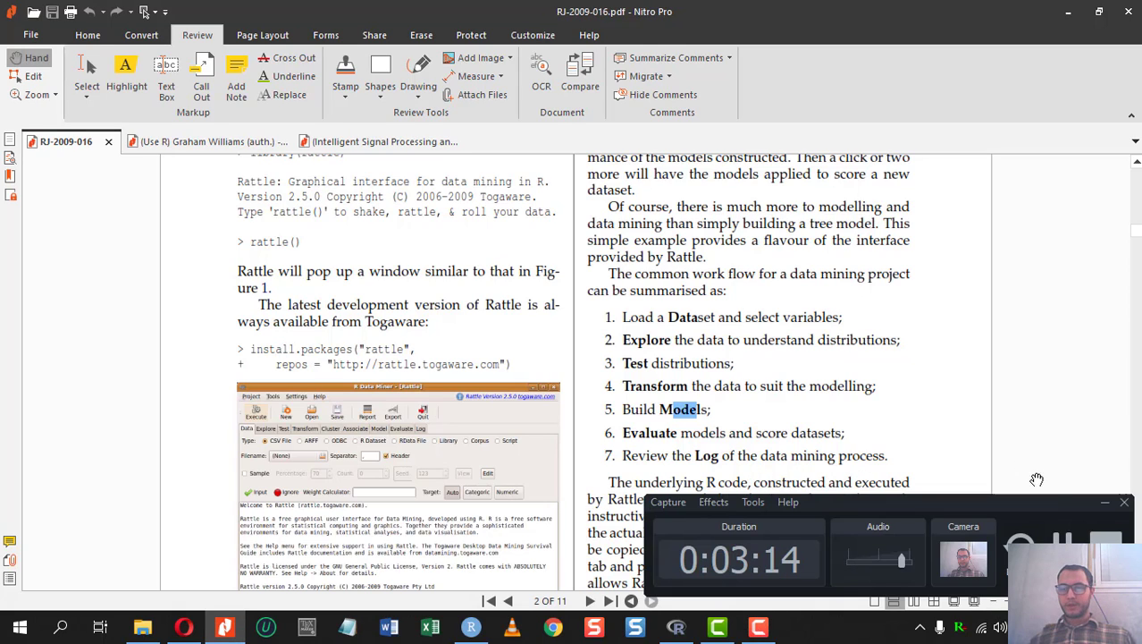
pyautogui.click(1096, 508)
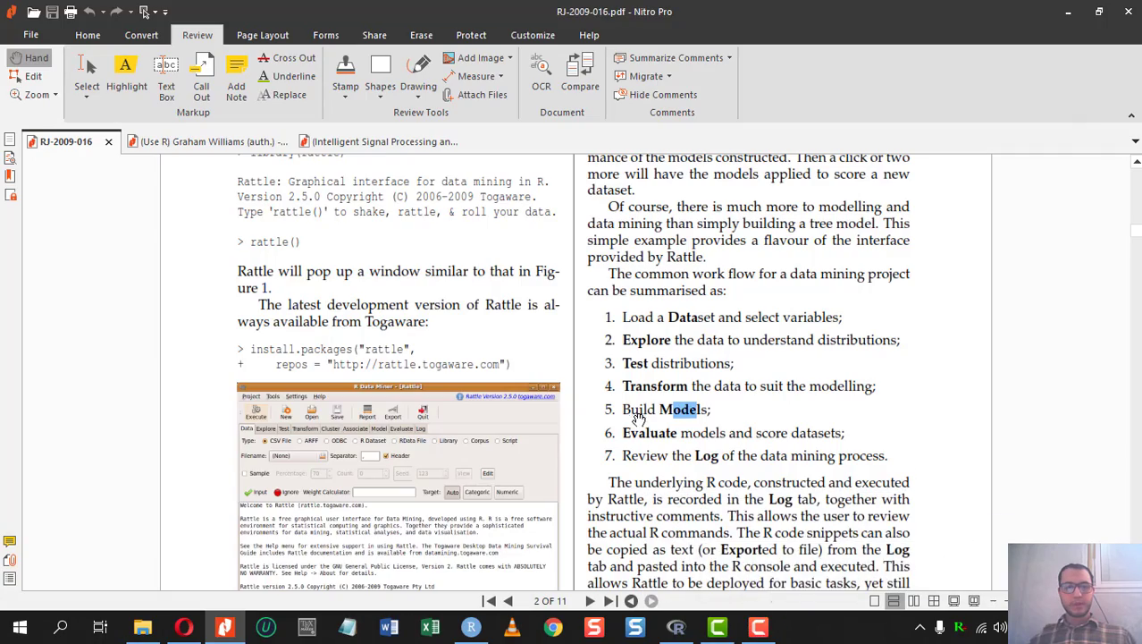
# - Skim the article from page 2 to page 7, covering data loading, distributions, transformations and model building
pyautogui.scroll(-10, 645, 428)
pyautogui.scroll(-15, 645, 432)
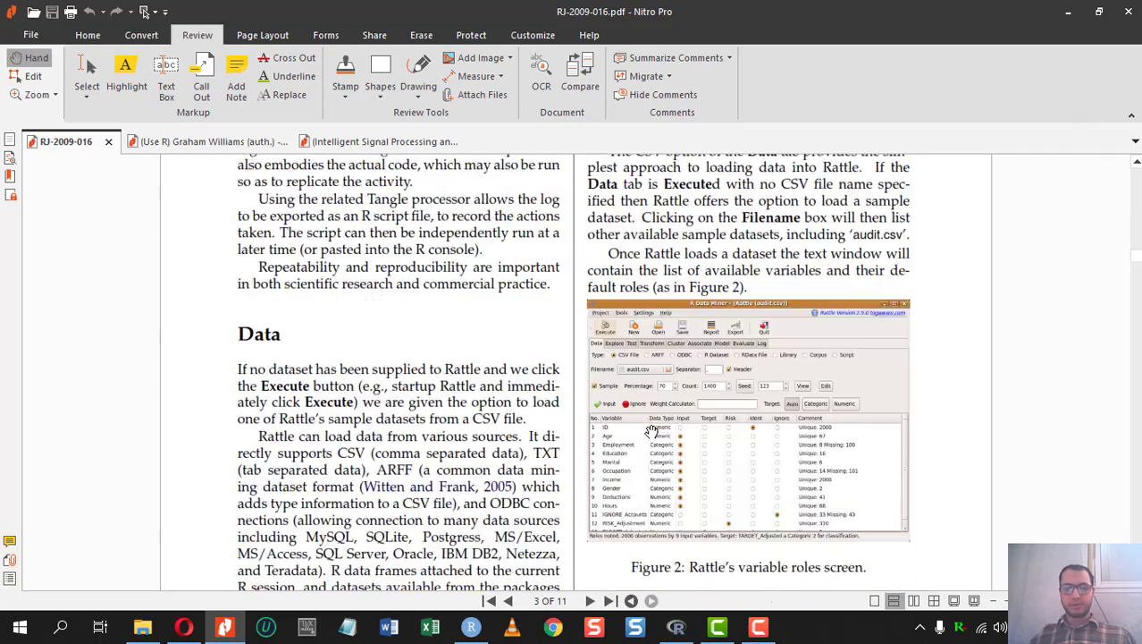
pyautogui.scroll(-15, 665, 427)
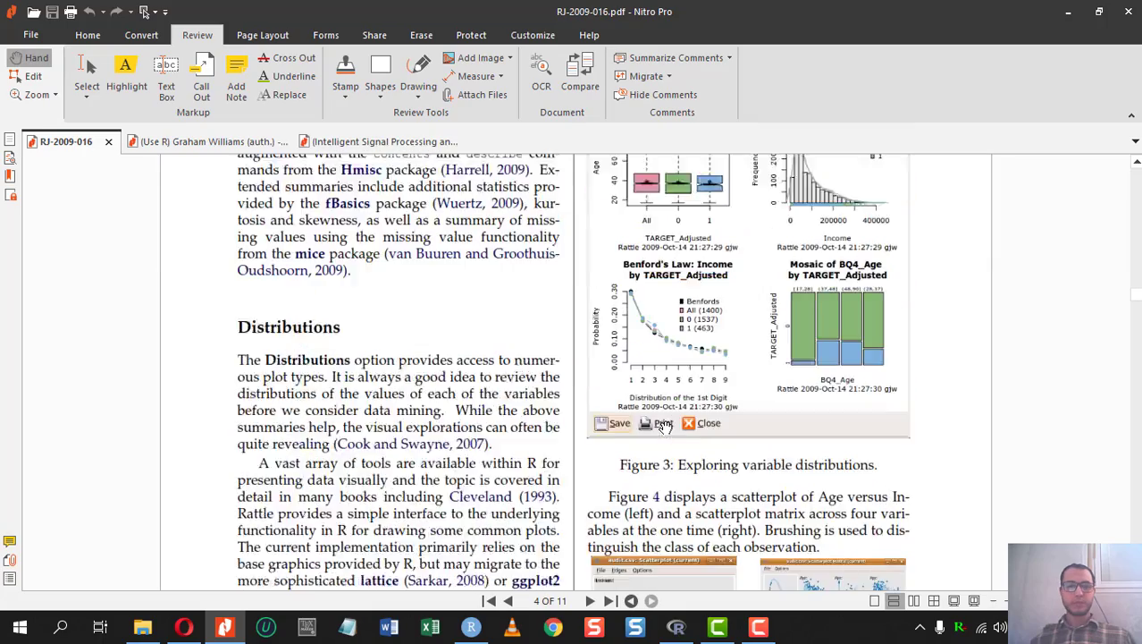
pyautogui.scroll(-12, 666, 438)
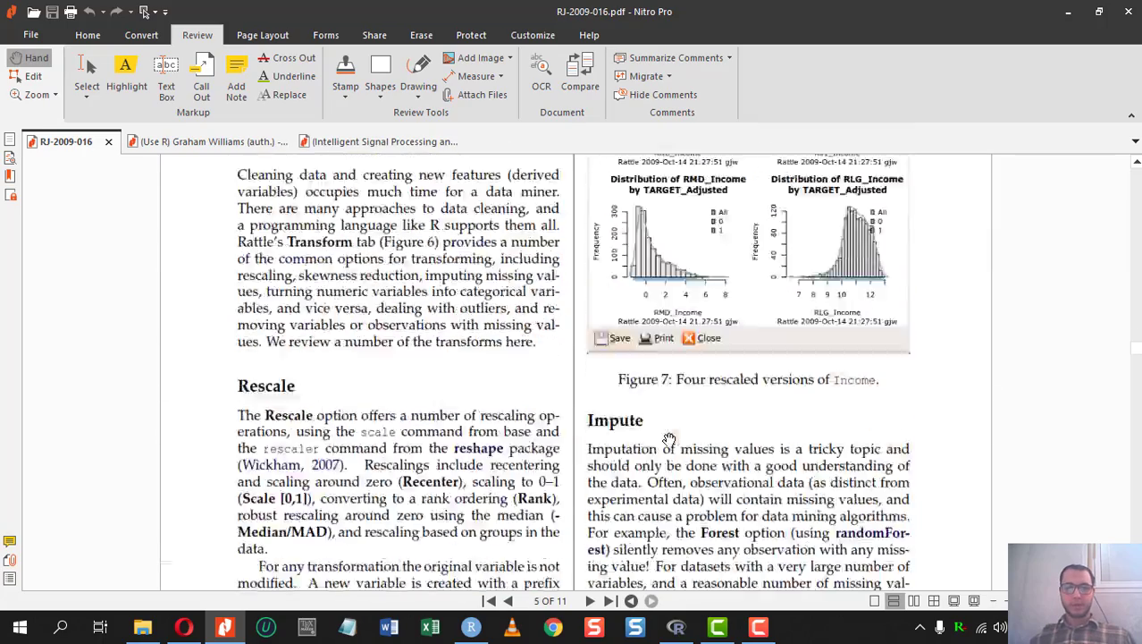
pyautogui.scroll(-12, 670, 442)
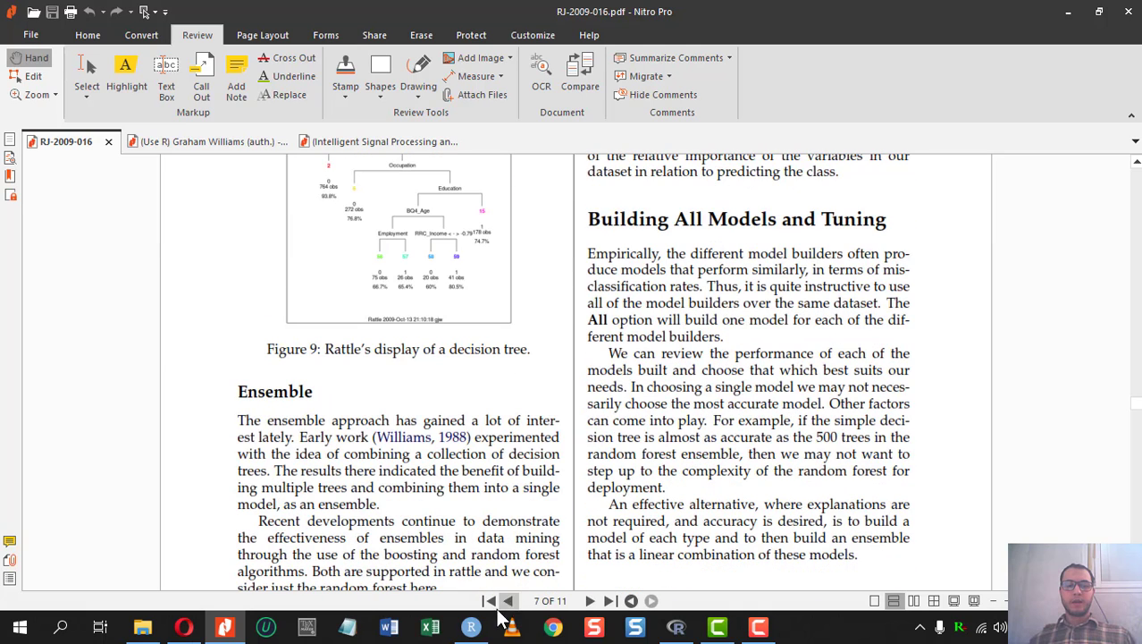
# - Switch to RStudio and insert two blank lines above the first install command in the script
pyautogui.click(471, 626)
pyautogui.click(278, 211)
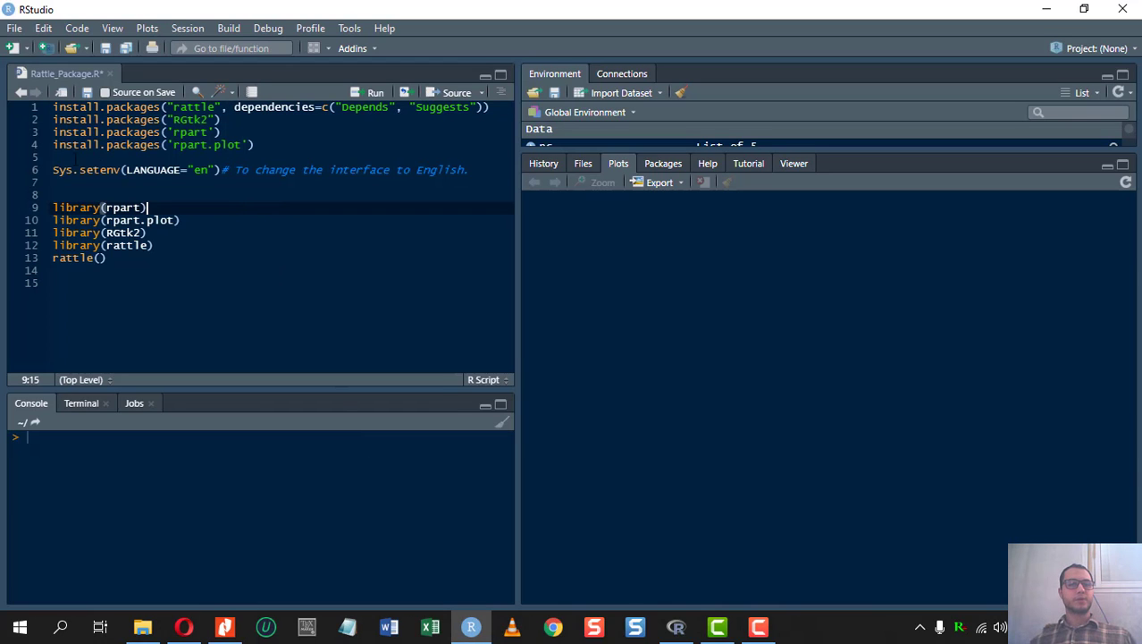
pyautogui.click(53, 107)
pyautogui.press('Return')
pyautogui.press('Return')
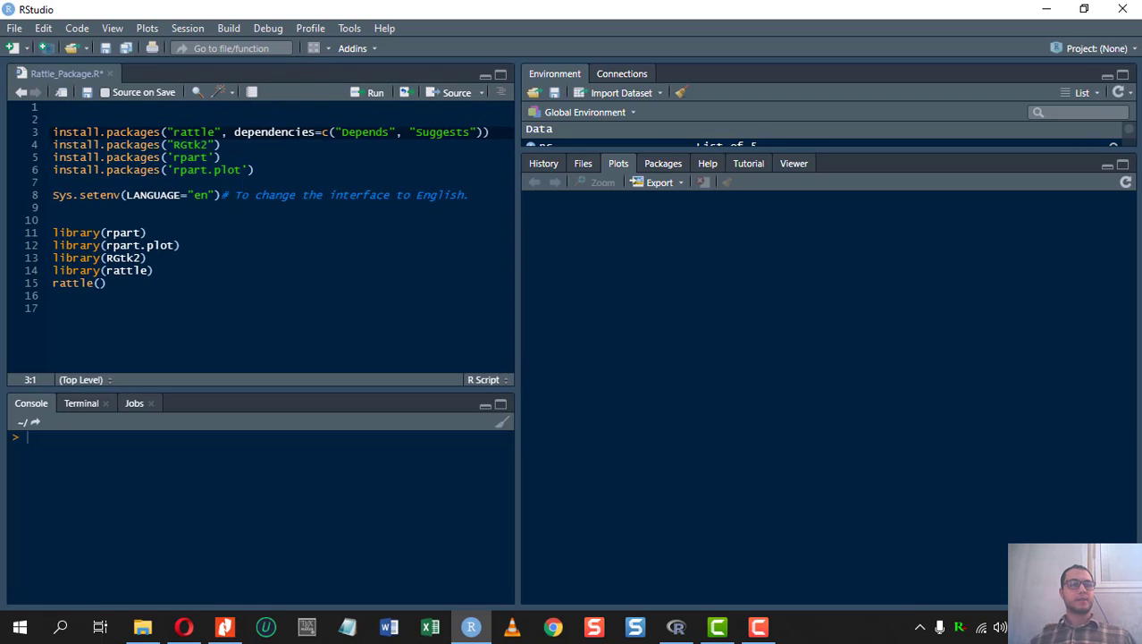
# - Examine the package install commands, highlighting the complete rattle install line
pyautogui.moveTo(54, 132); pyautogui.dragTo(462, 168)
pyautogui.click(451, 157)
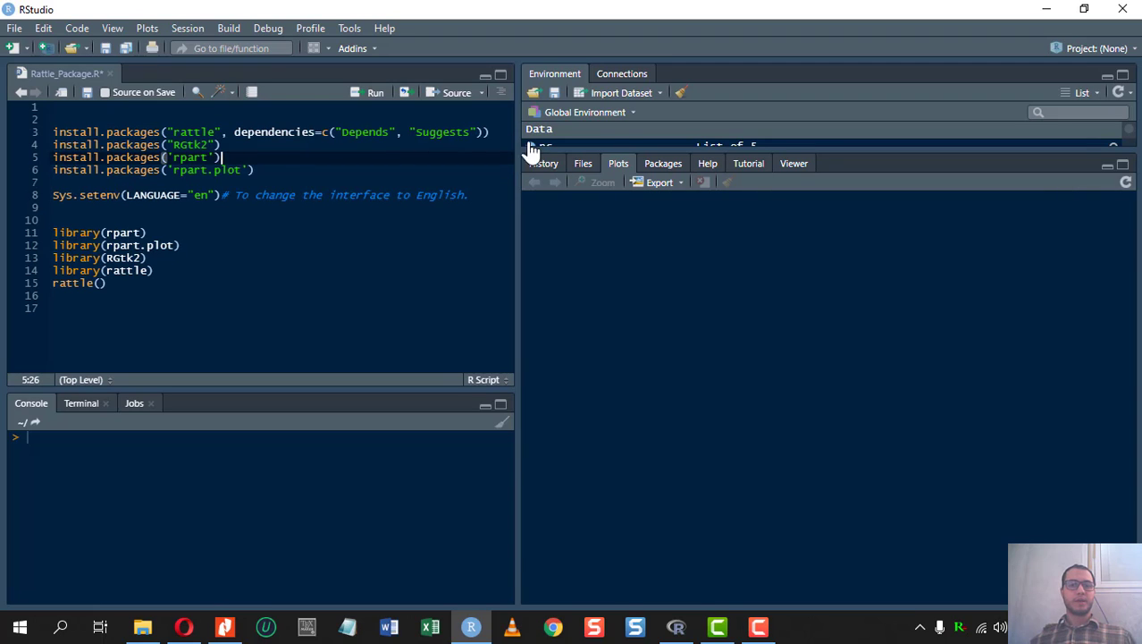
pyautogui.moveTo(494, 133); pyautogui.dragTo(54, 133)
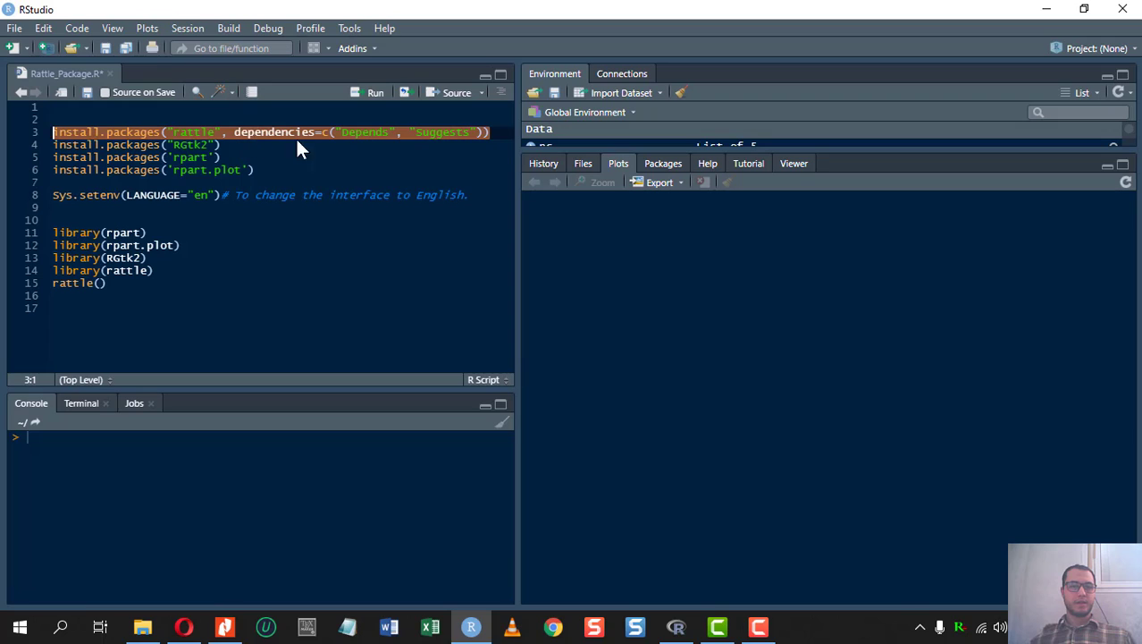
pyautogui.click(378, 157)
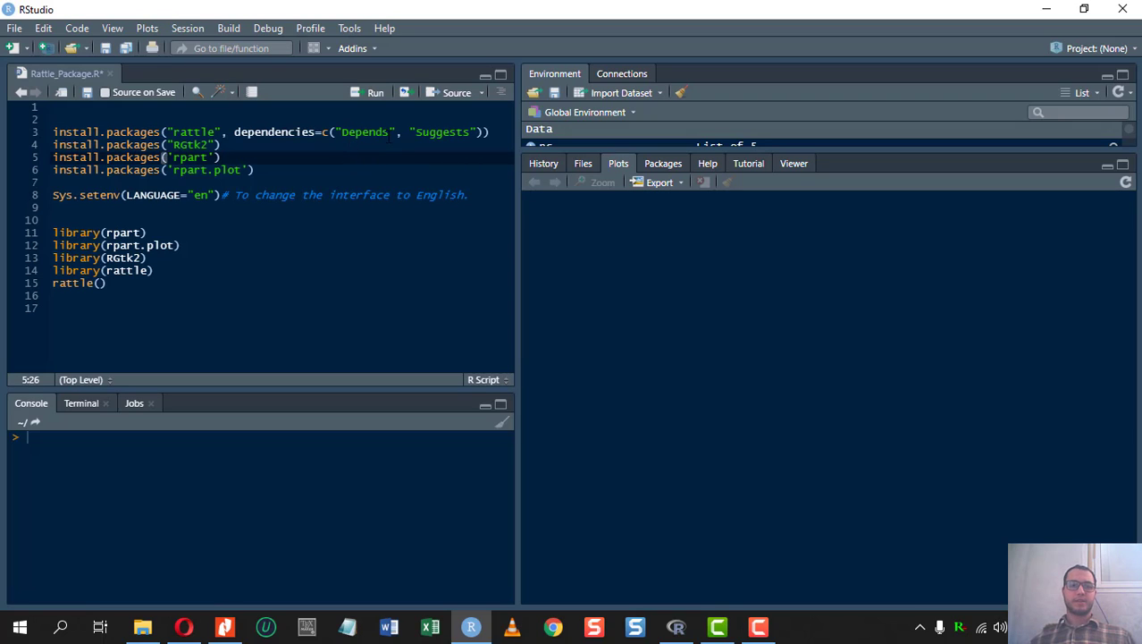
# - Examine the rattle command's dependencies argument with its Depends and Suggests values, and the RGtk2 package name
pyautogui.moveTo(391, 131); pyautogui.dragTo(335, 132)
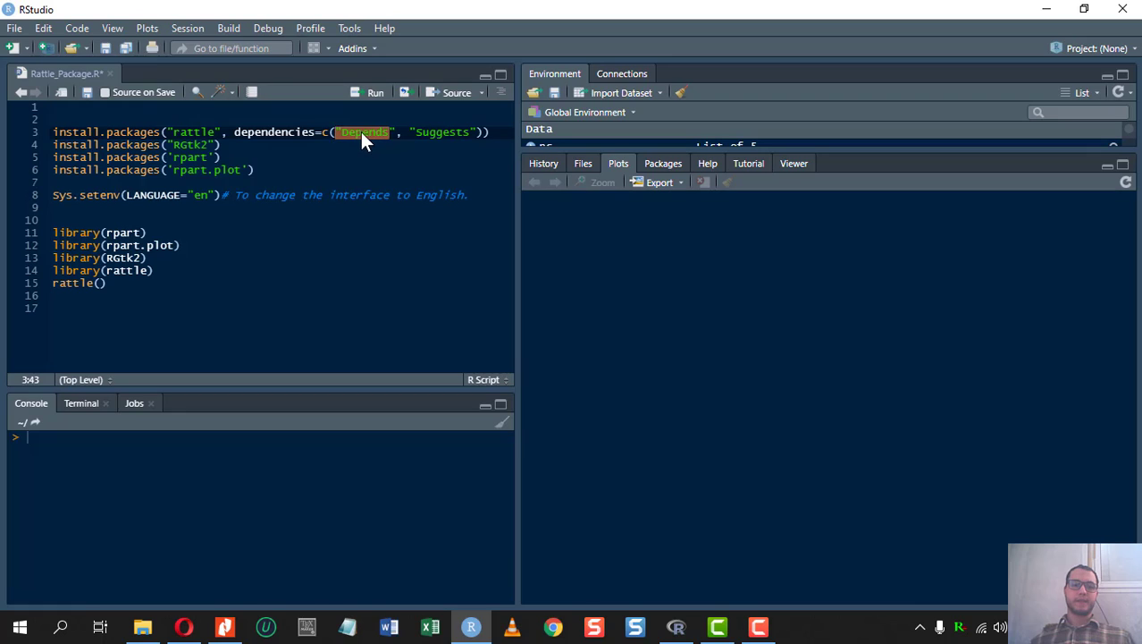
pyautogui.click(361, 131)
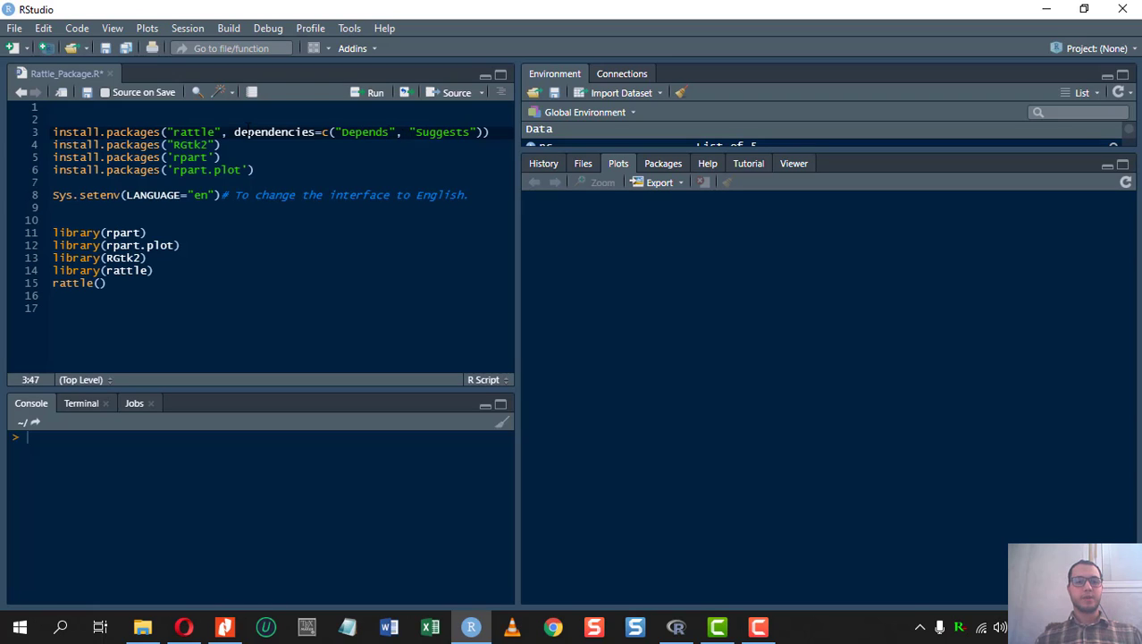
pyautogui.moveTo(228, 132); pyautogui.dragTo(336, 133)
pyautogui.click(463, 141)
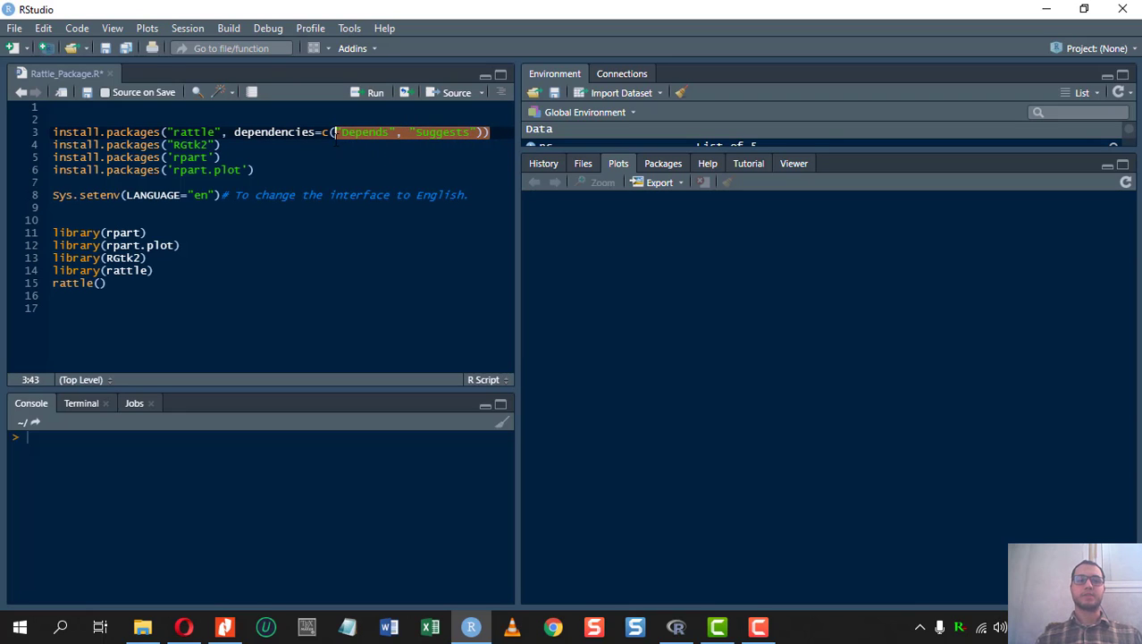
pyautogui.moveTo(225, 144); pyautogui.dragTo(175, 146)
pyautogui.click(226, 149)
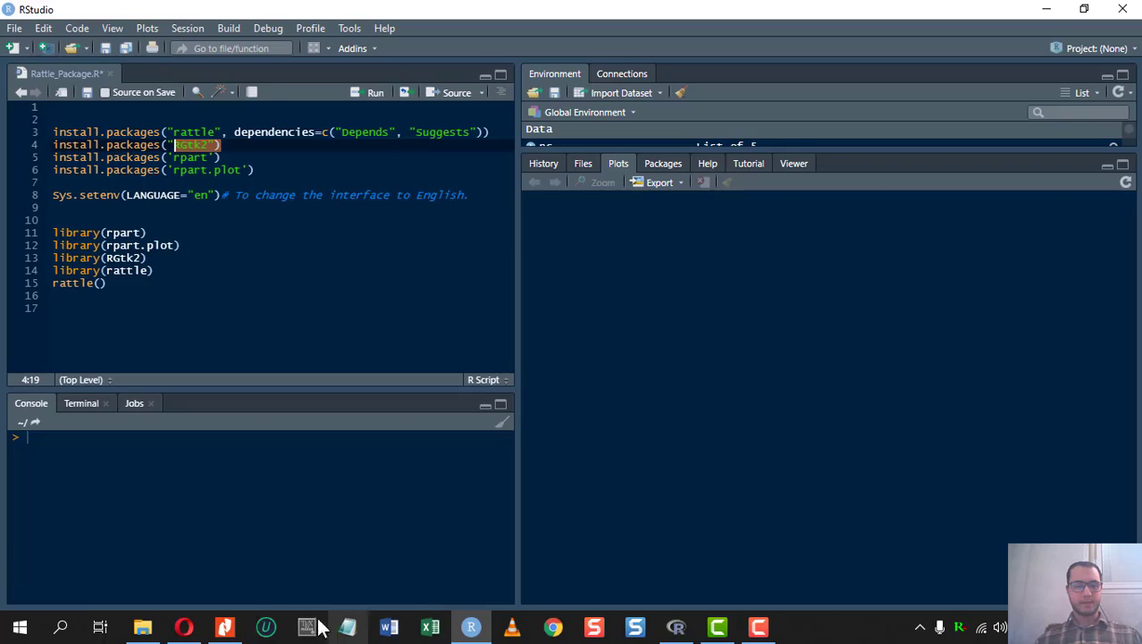
# - Switch to the Rattle article in Nitro Pro and examine the Figure 8 decision tree screenshot on page 6 at a larger zoom
pyautogui.click(224, 627)
pyautogui.scroll(-10, 382, 438)
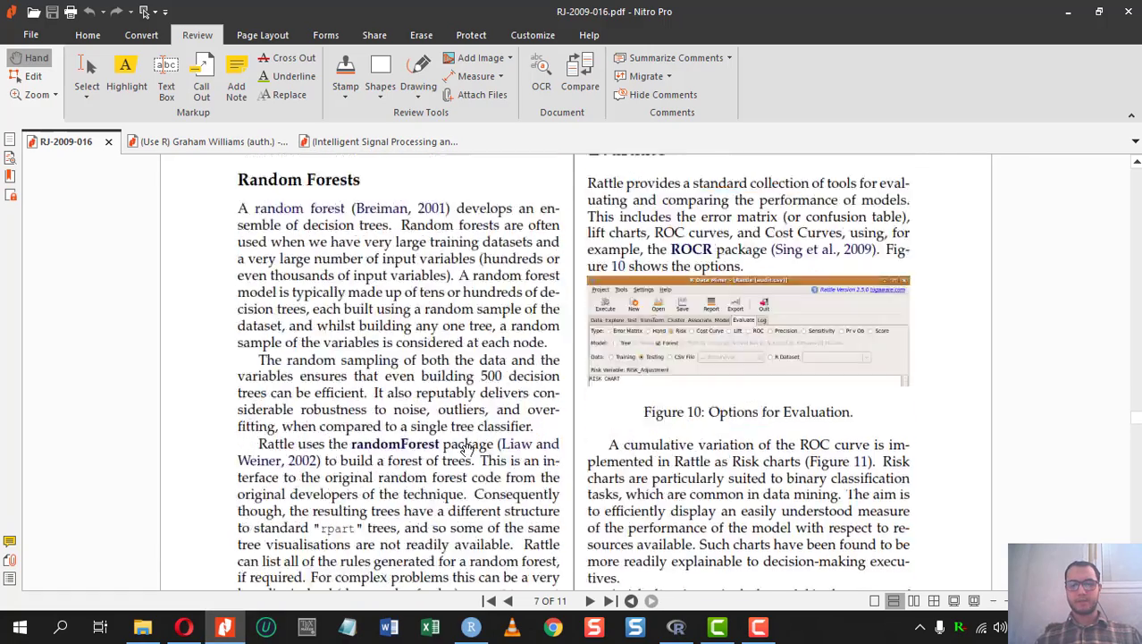
pyautogui.scroll(11, 654, 442)
pyautogui.scroll(8, 653, 441)
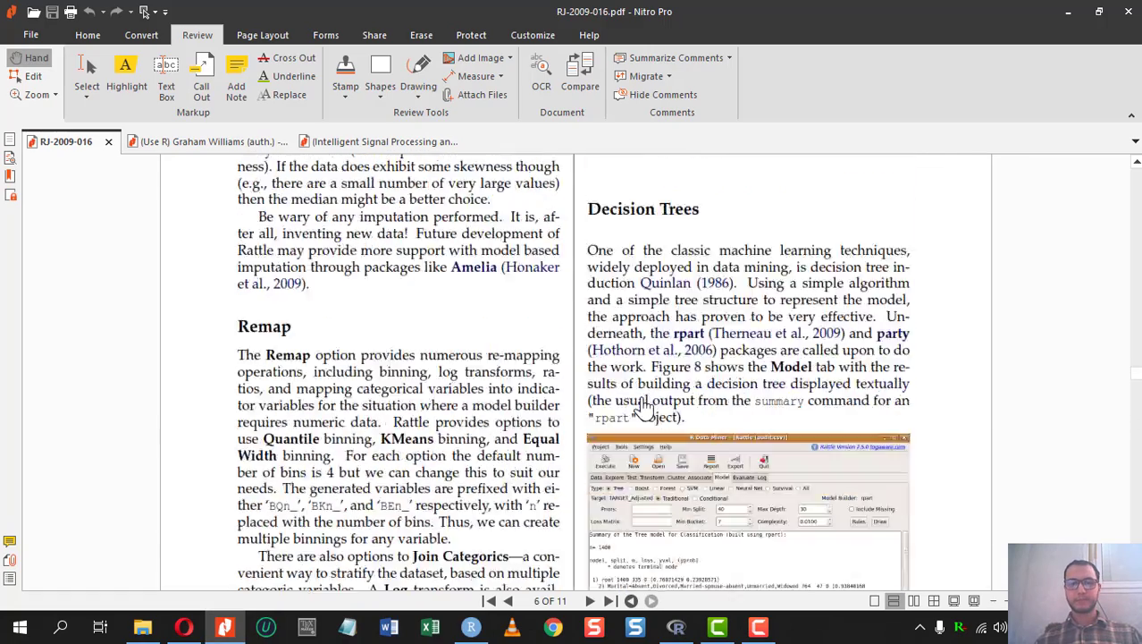
pyautogui.scroll(-2, 768, 375)
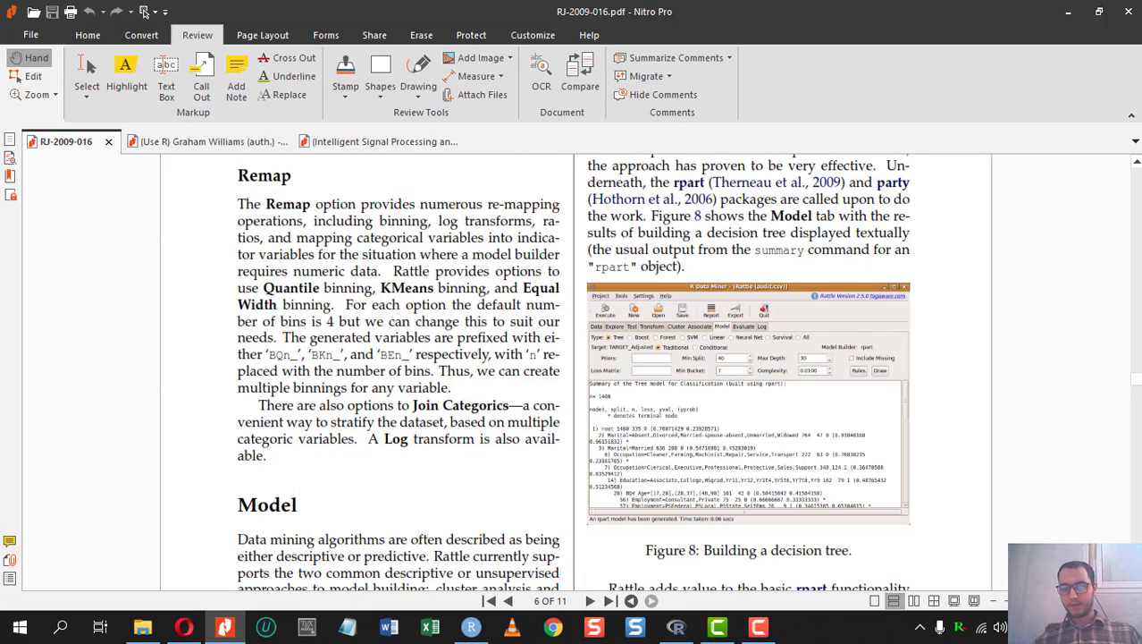
pyautogui.click(1091, 601)
pyautogui.click(1090, 601)
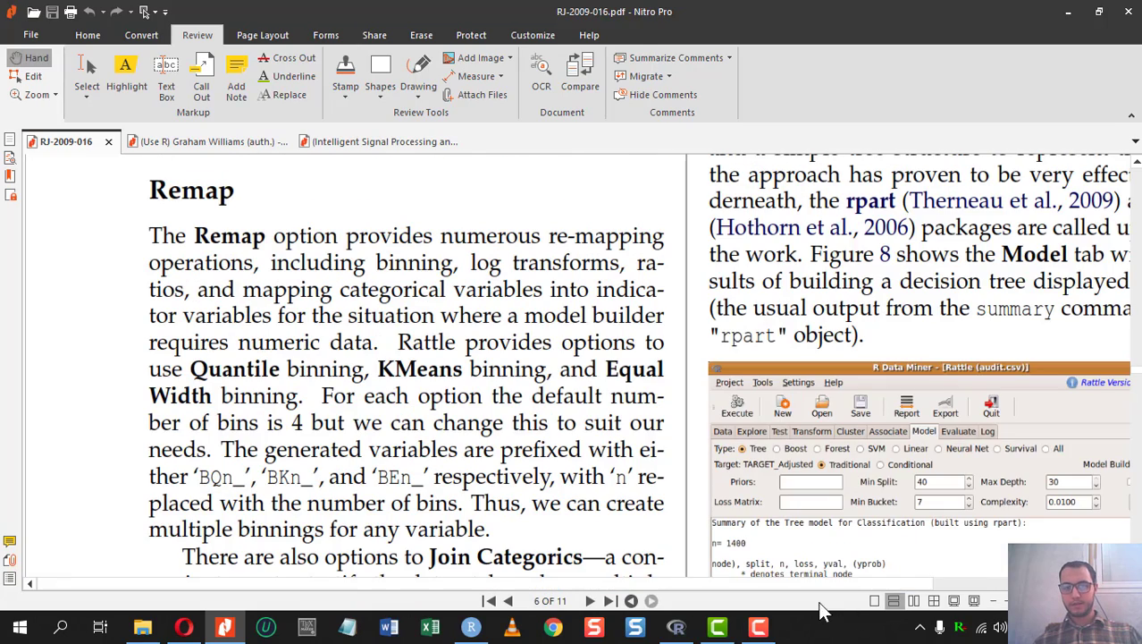
pyautogui.scroll(-4, 538, 566)
pyautogui.moveTo(910, 396); pyautogui.dragTo(592, 327)
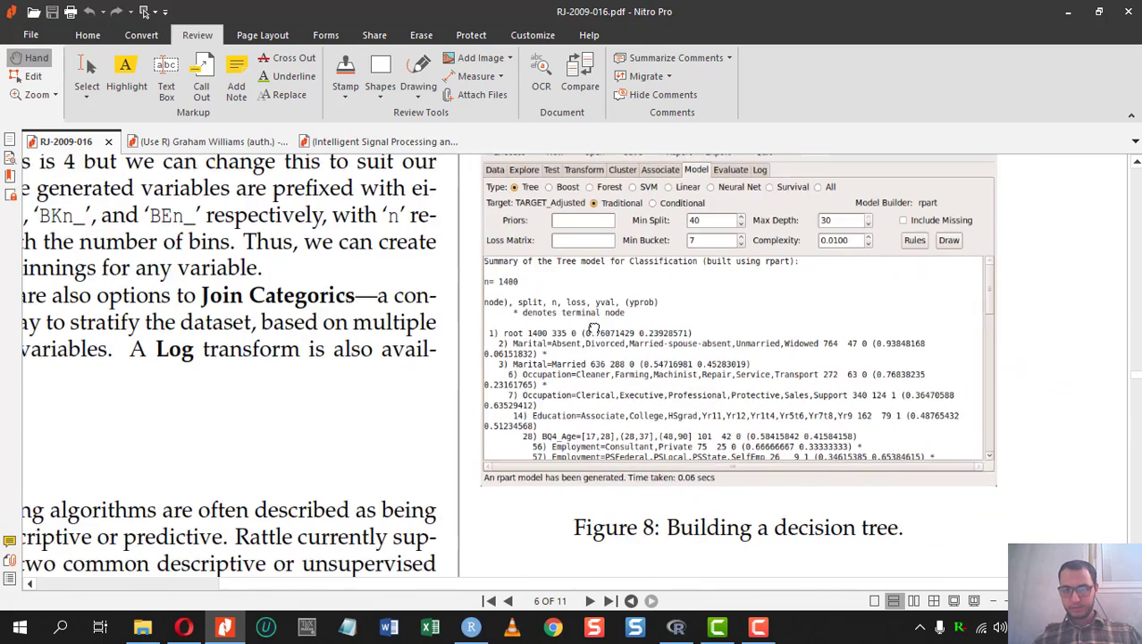
pyautogui.scroll(2, 626, 385)
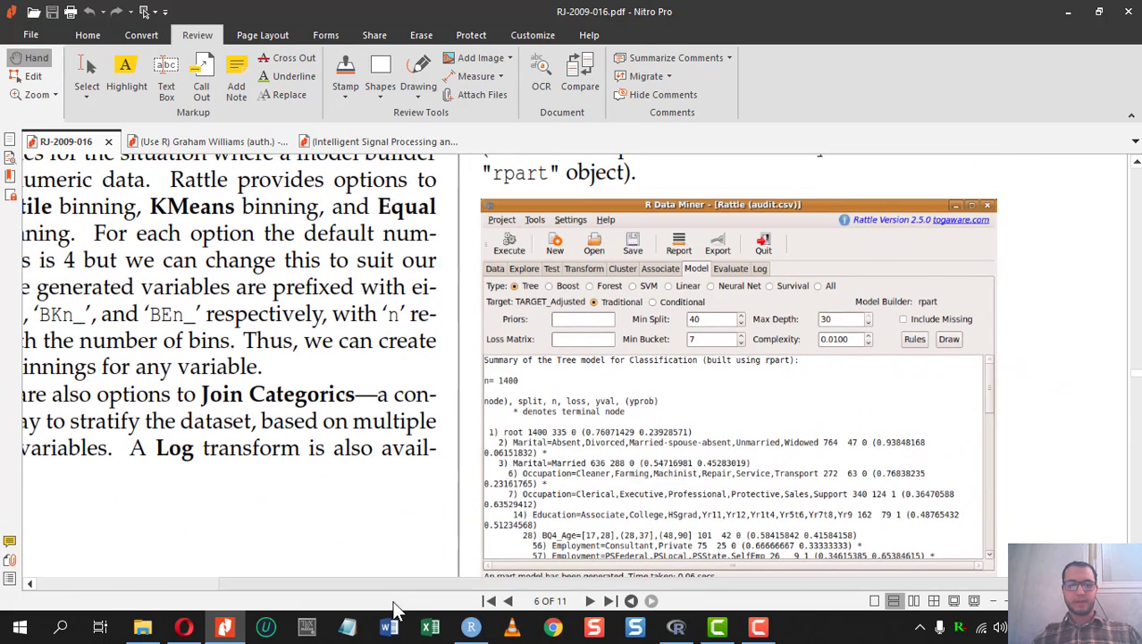
# - Return to RStudio and highlight the quoted RGtk2 package name in its install command
pyautogui.click(472, 627)
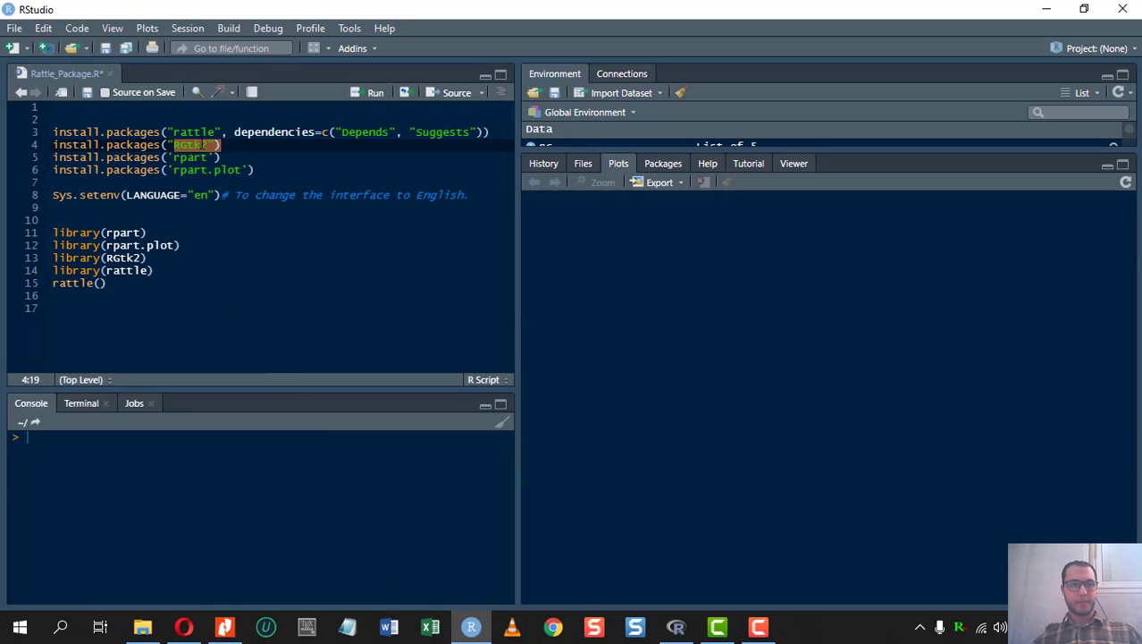
pyautogui.press('Down')
pyautogui.press('Up')
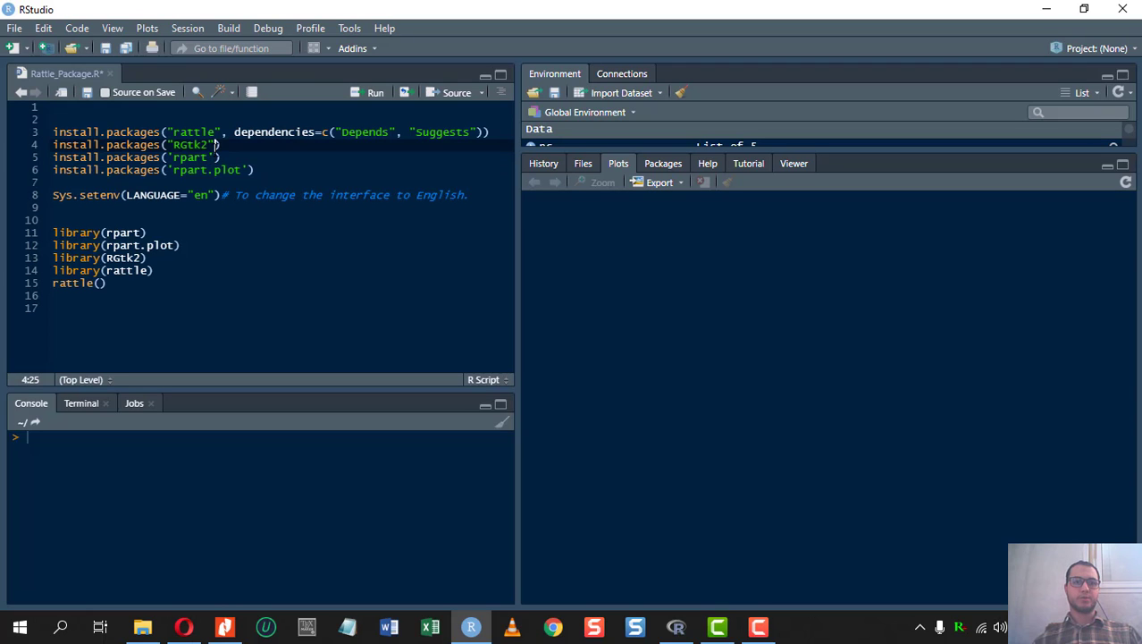
pyautogui.hotkey('shift', 'Left')
pyautogui.hotkey('shift', 'Left')
pyautogui.hotkey('shift', 'Left')
pyautogui.hotkey('shift', 'Left')
pyautogui.hotkey('shift', 'Left')
pyautogui.hotkey('shift', 'Left')
pyautogui.hotkey('shift', 'Left')
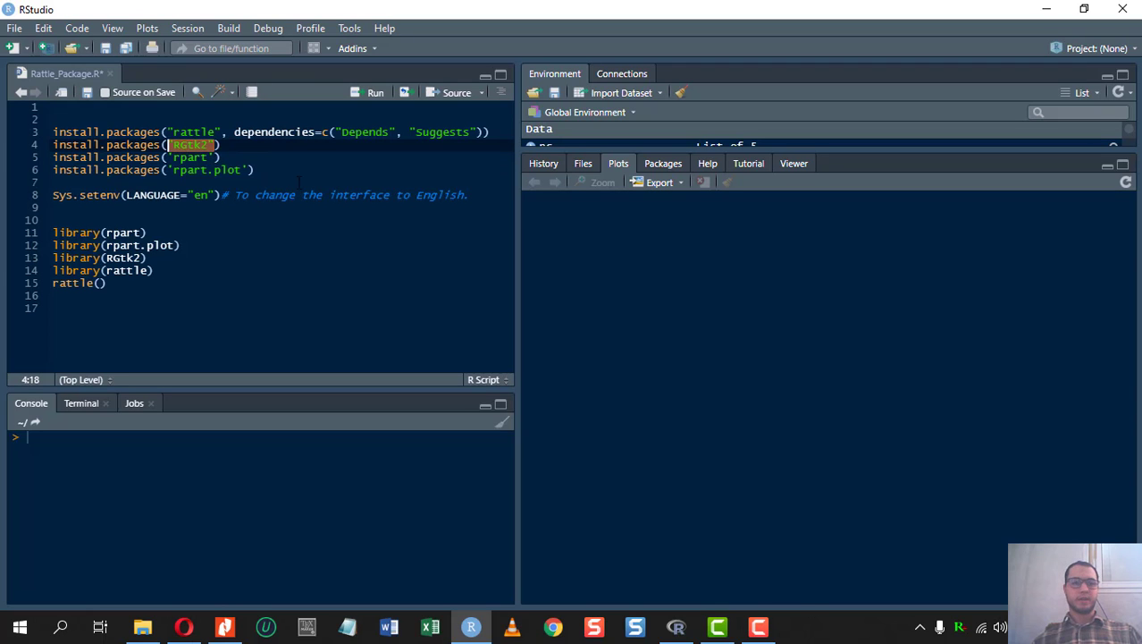
# - View the open R Data Miner window with its linear model summary, minimize it and return to the end of the script
pyautogui.click(674, 628)
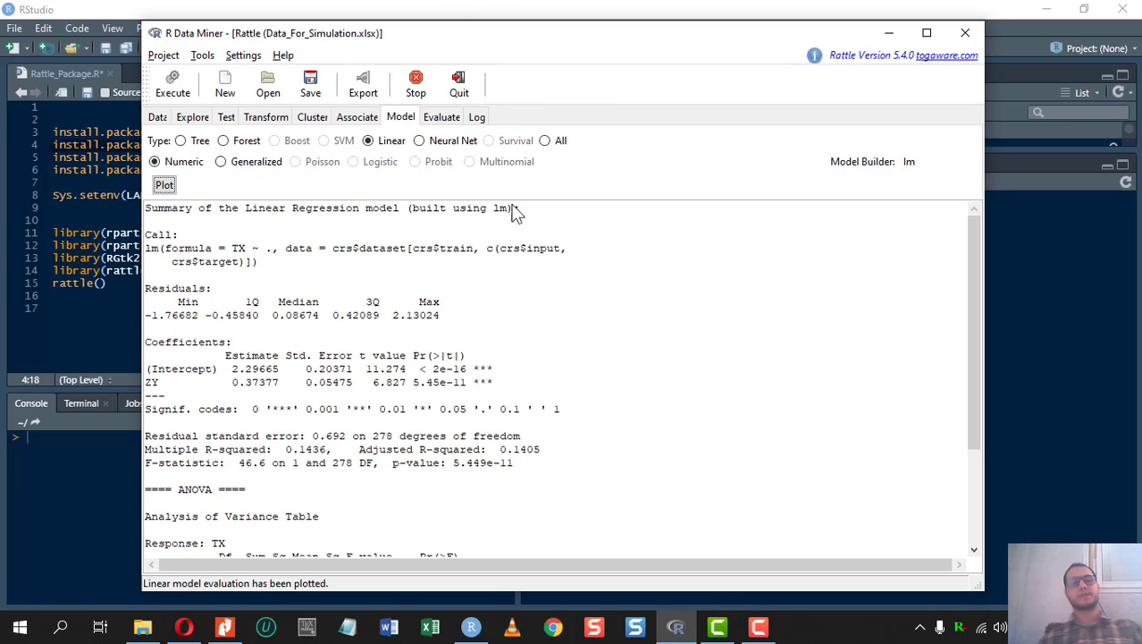
pyautogui.click(887, 33)
pyautogui.click(224, 296)
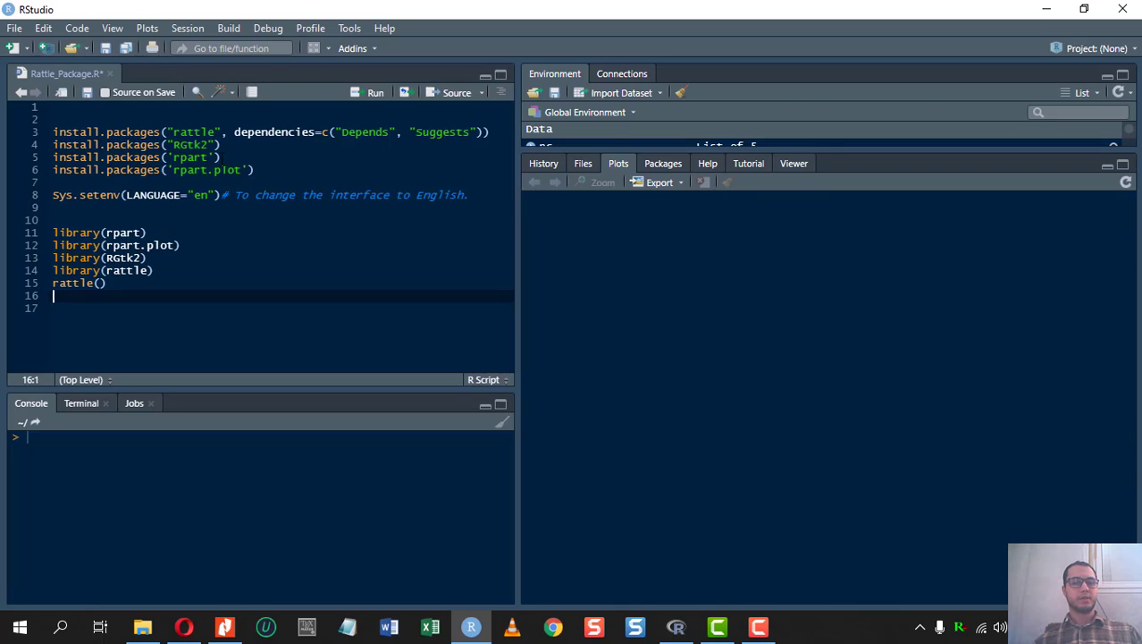
# - Examine the install commands for rpart and rpart.plot, highlighting each package name
pyautogui.moveTo(226, 158); pyautogui.dragTo(170, 161)
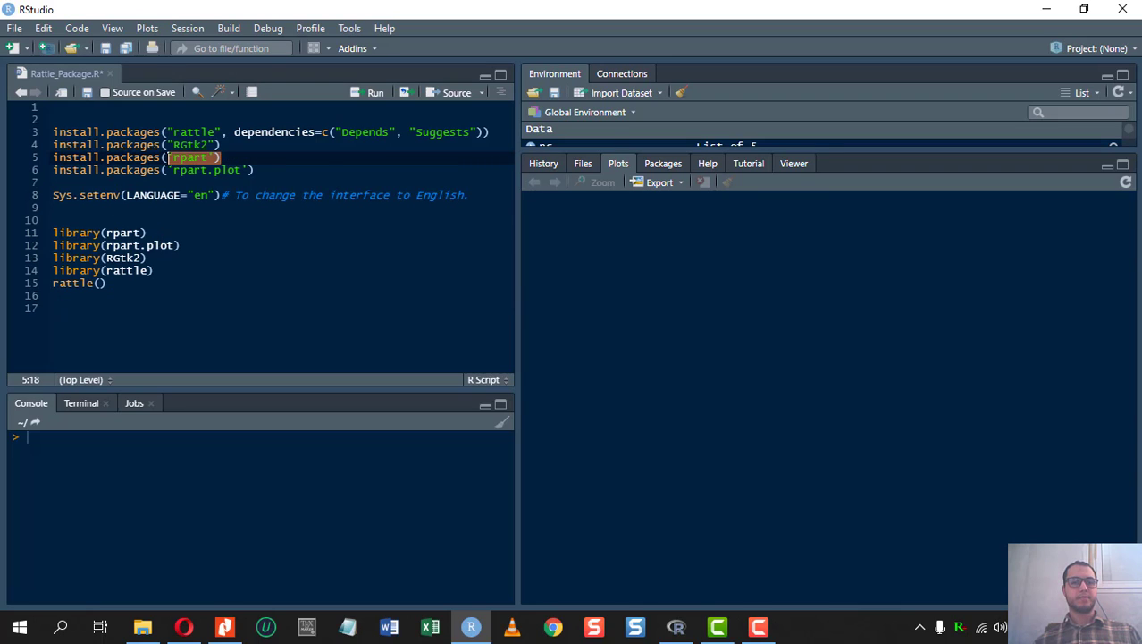
pyautogui.click(196, 133)
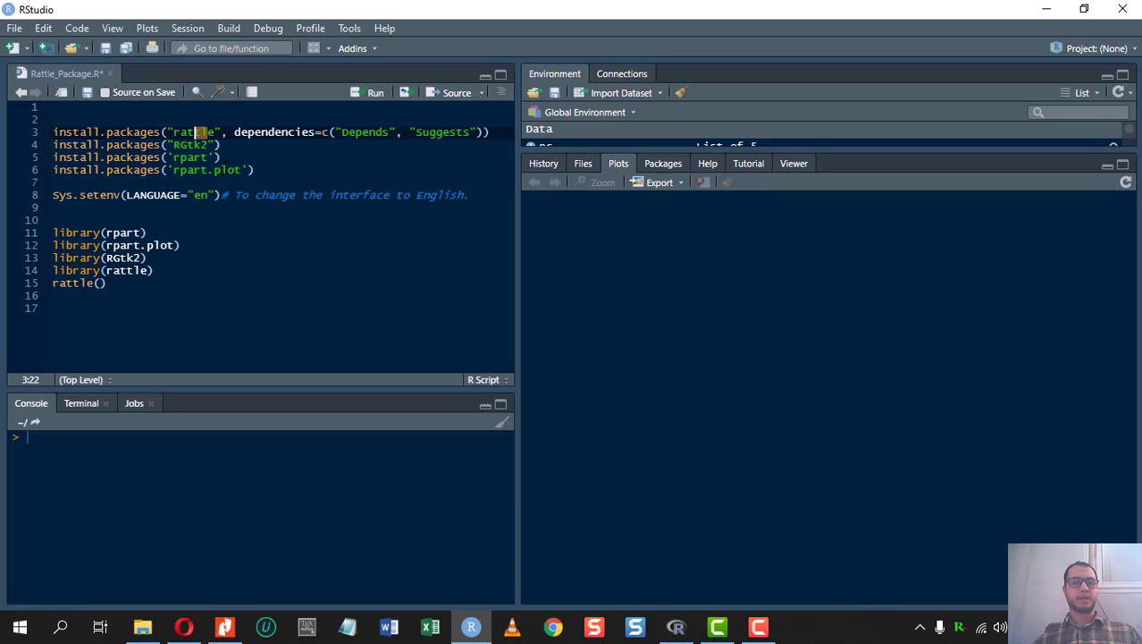
pyautogui.moveTo(254, 171); pyautogui.dragTo(181, 170)
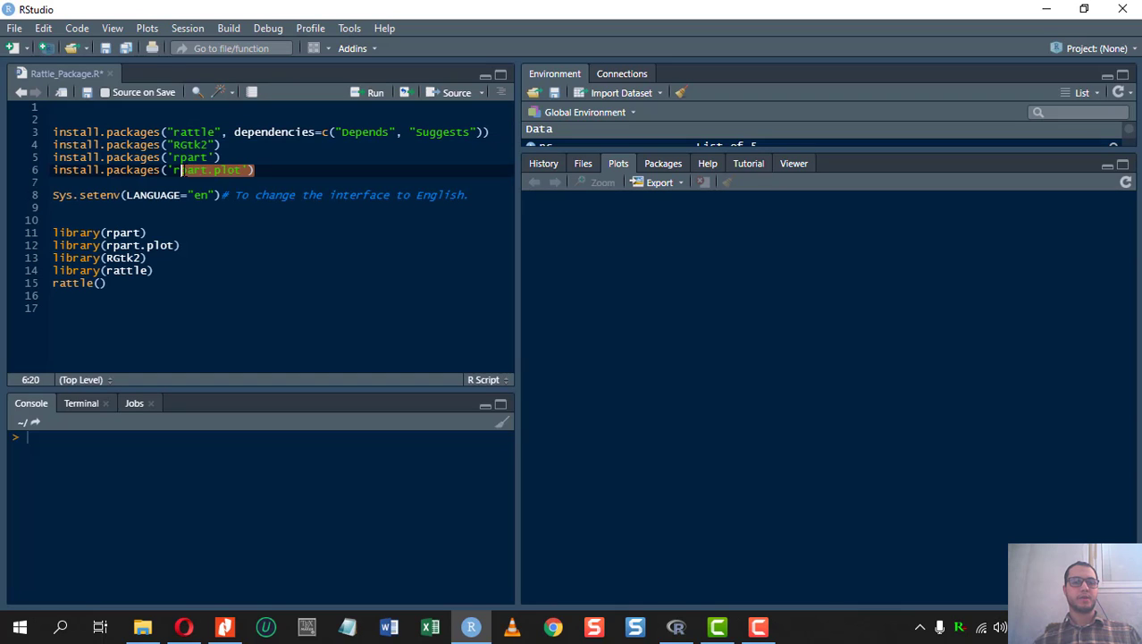
pyautogui.click(217, 157)
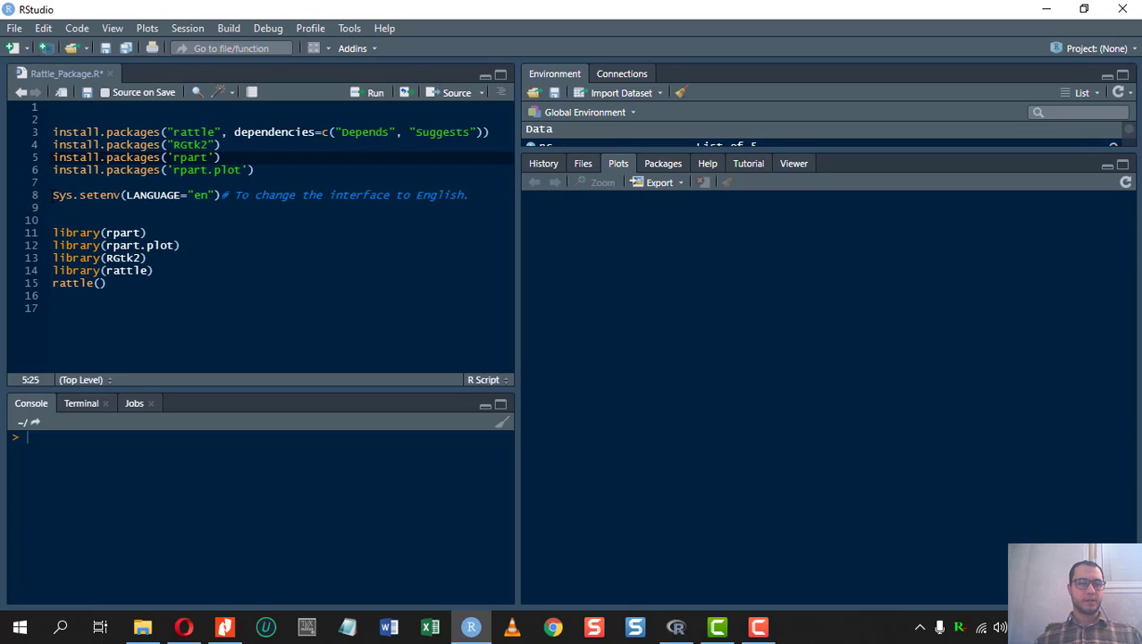
# - Highlight the Sys.setenv language line, inspect the R Data Miner interface in a slightly widened window, and minimize it again
pyautogui.moveTo(53, 194); pyautogui.dragTo(458, 204)
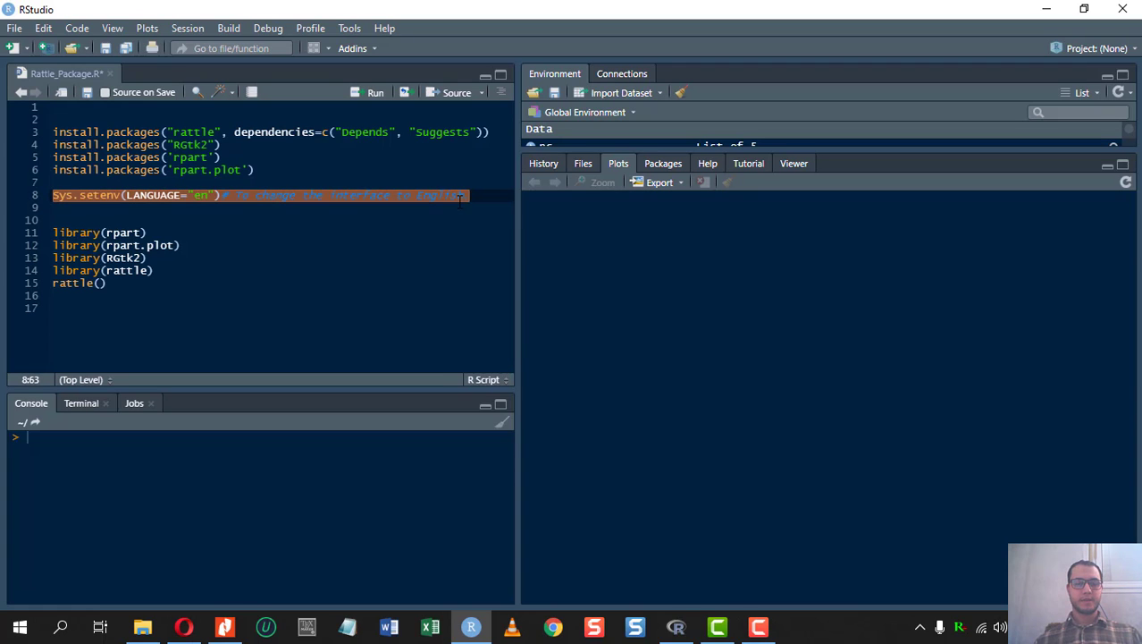
pyautogui.click(453, 208)
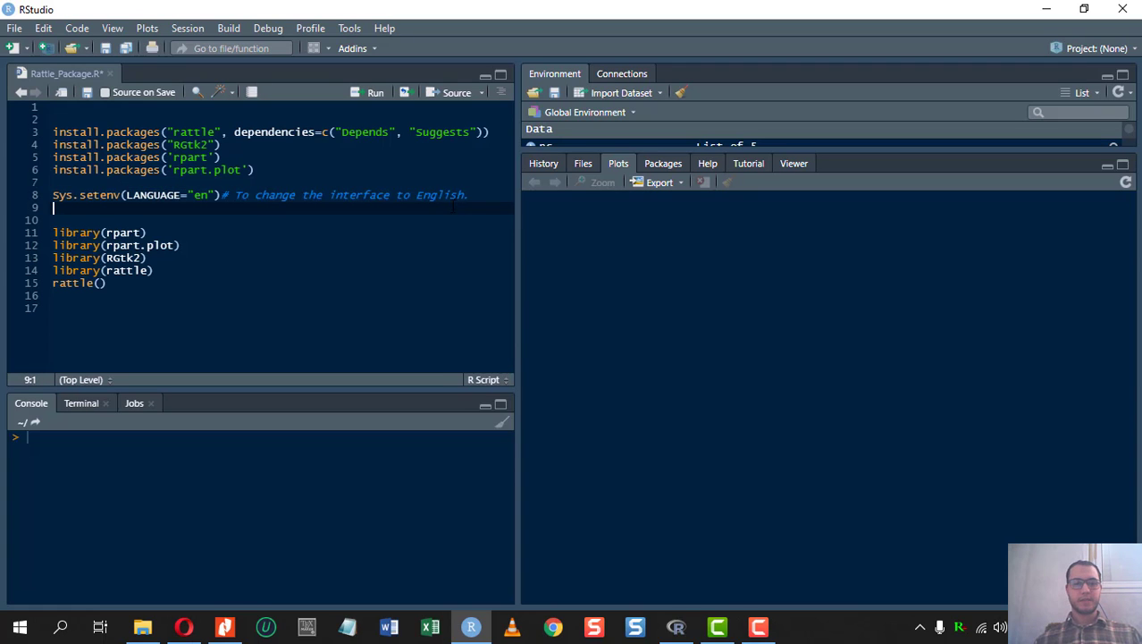
pyautogui.click(676, 627)
pyautogui.moveTo(526, 40); pyautogui.dragTo(533, 38)
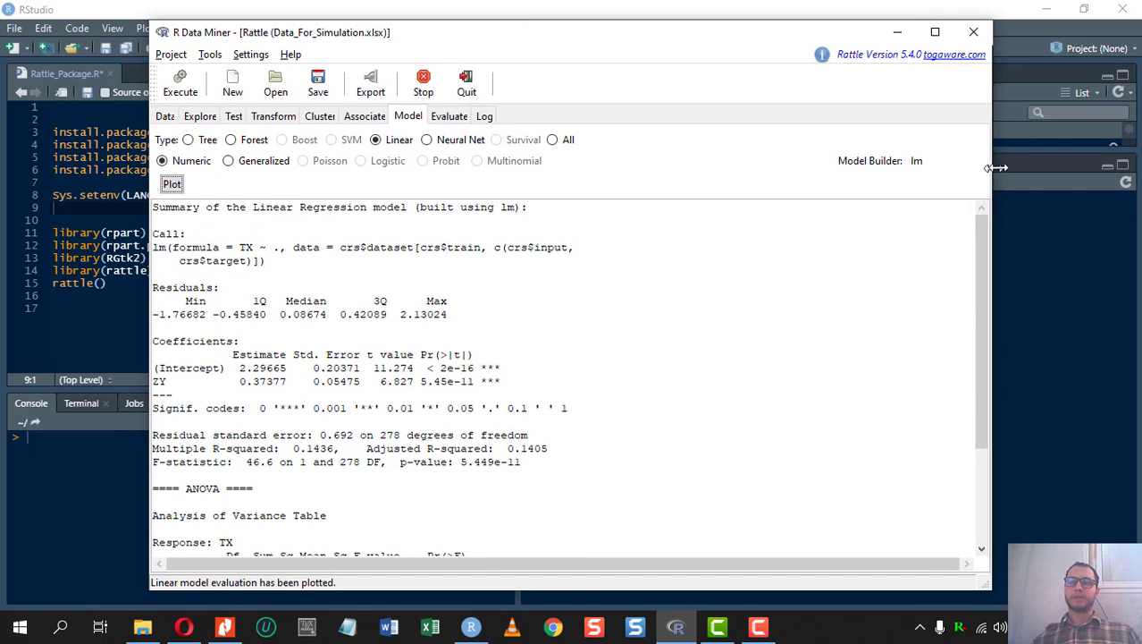
pyautogui.moveTo(997, 165); pyautogui.dragTo(1042, 162)
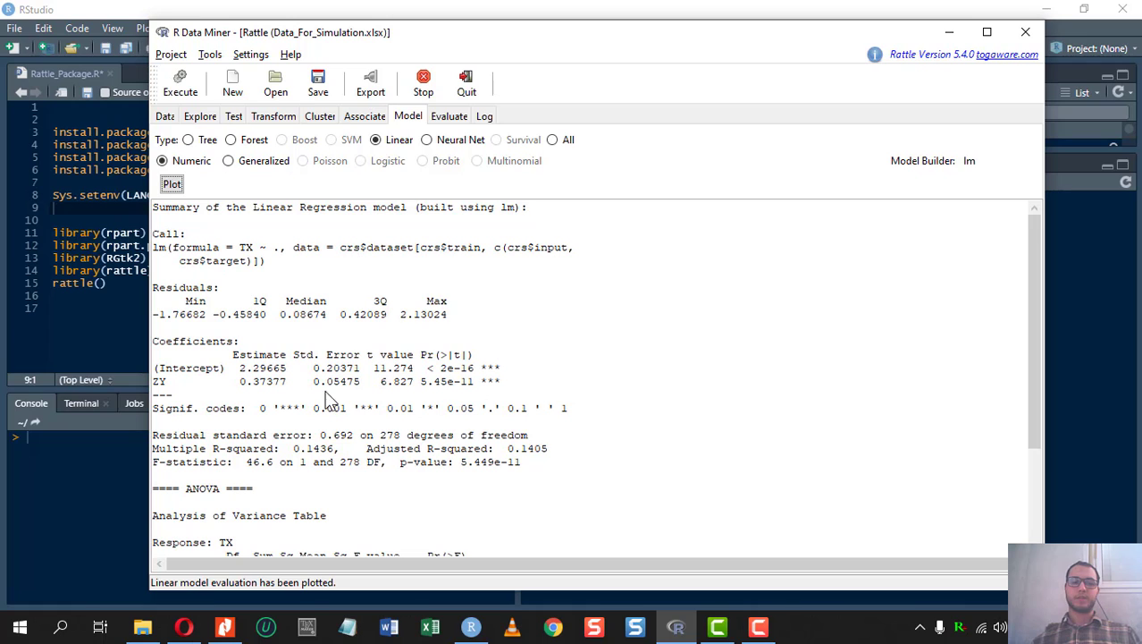
pyautogui.click(950, 32)
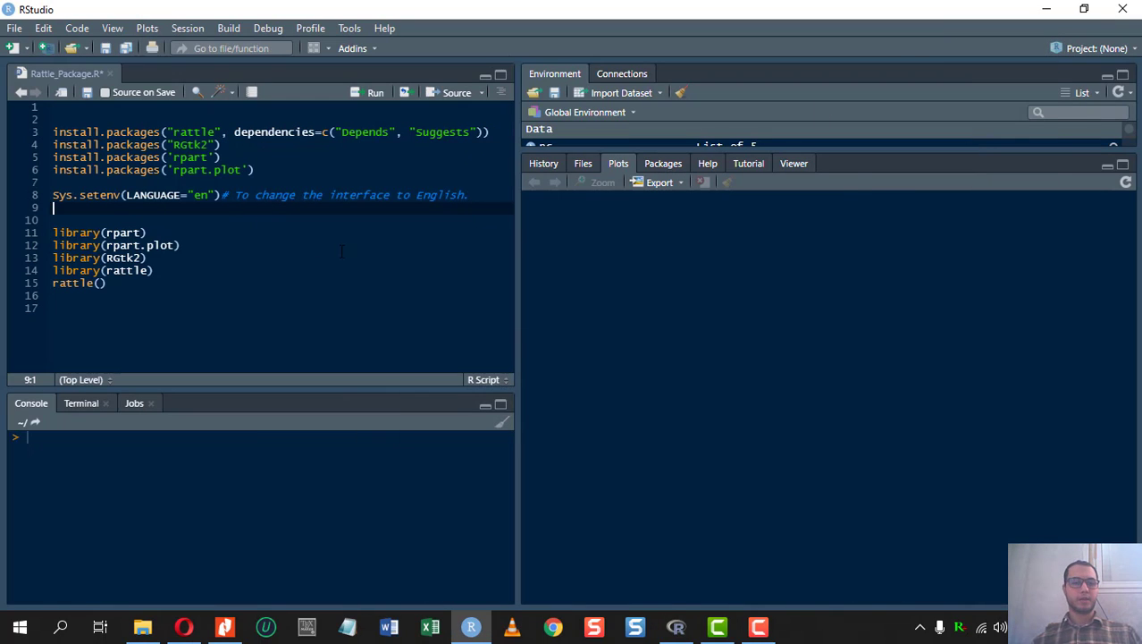
pyautogui.click(677, 627)
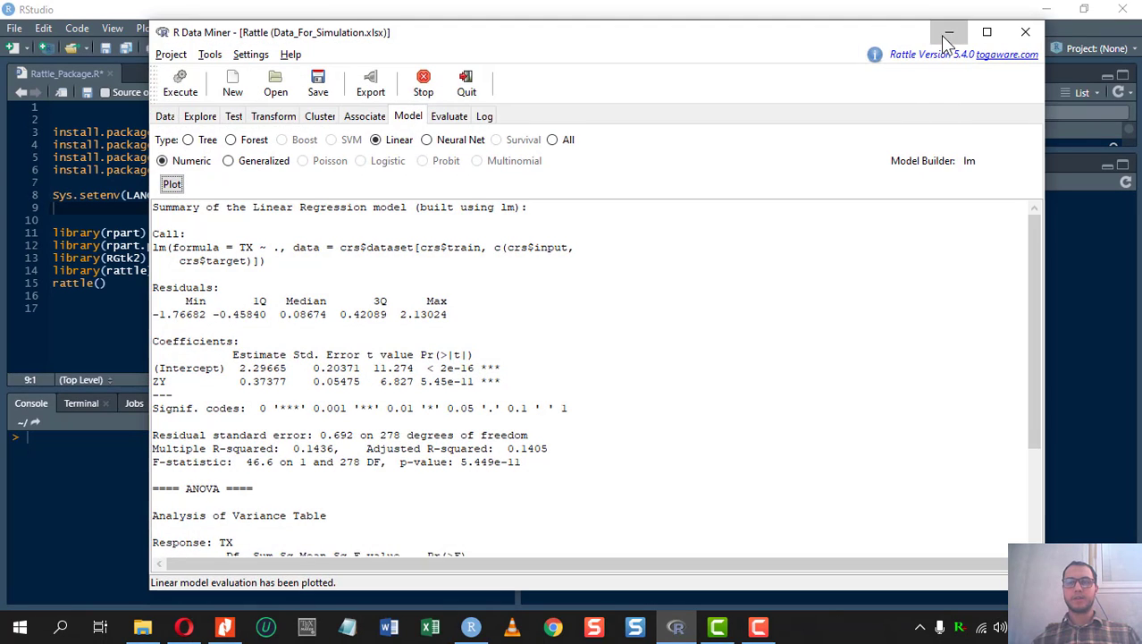
pyautogui.click(949, 31)
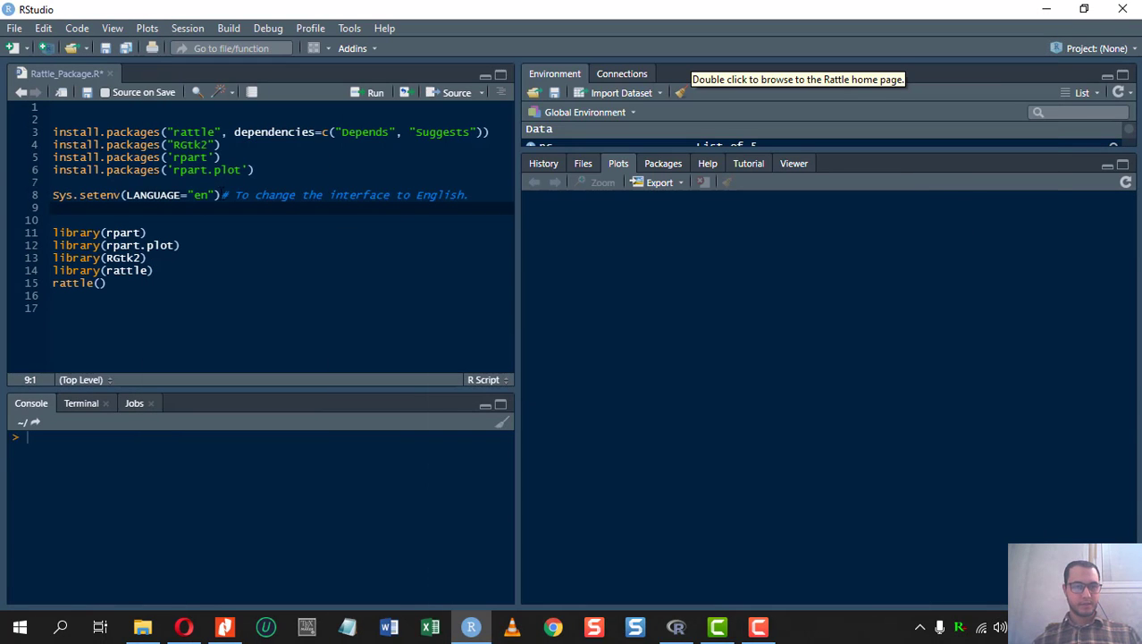
# - Examine the Sys.setenv command and its LANGUAGE value "en" in the script
pyautogui.moveTo(221, 195); pyautogui.dragTo(52, 193)
pyautogui.click(52, 194)
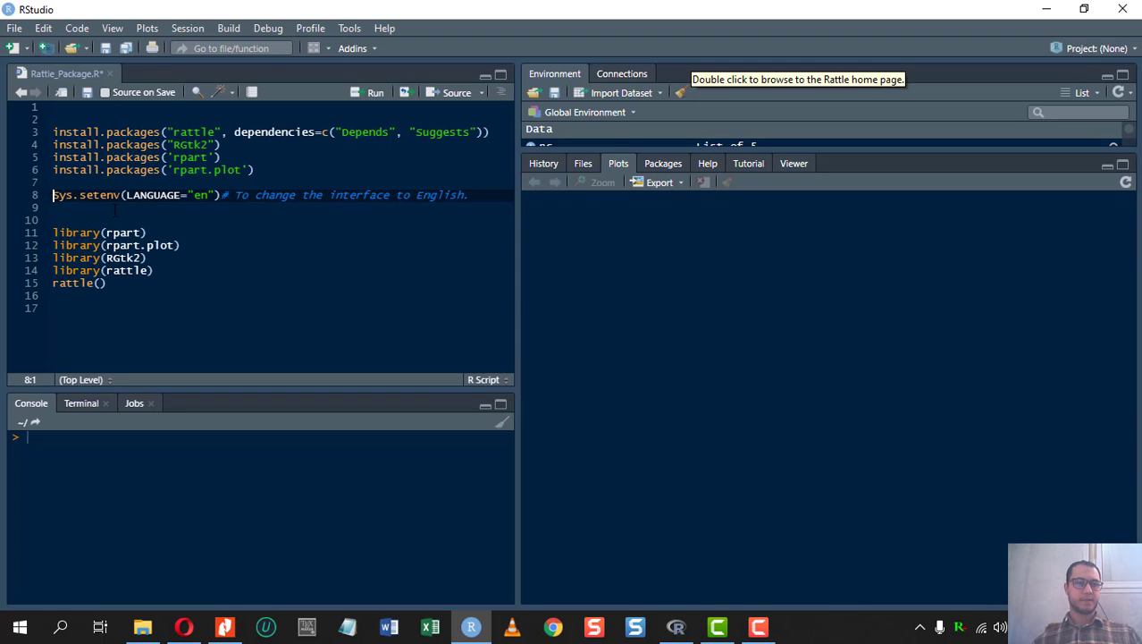
pyautogui.moveTo(208, 195); pyautogui.dragTo(194, 195)
pyautogui.click(215, 196)
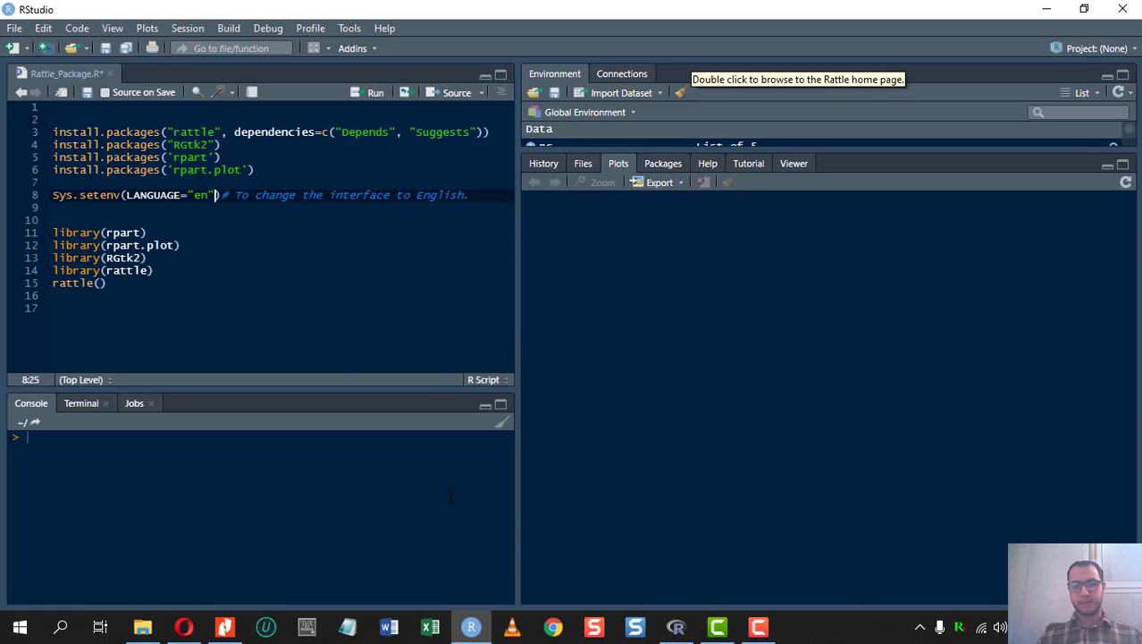
pyautogui.moveTo(207, 195); pyautogui.dragTo(194, 195)
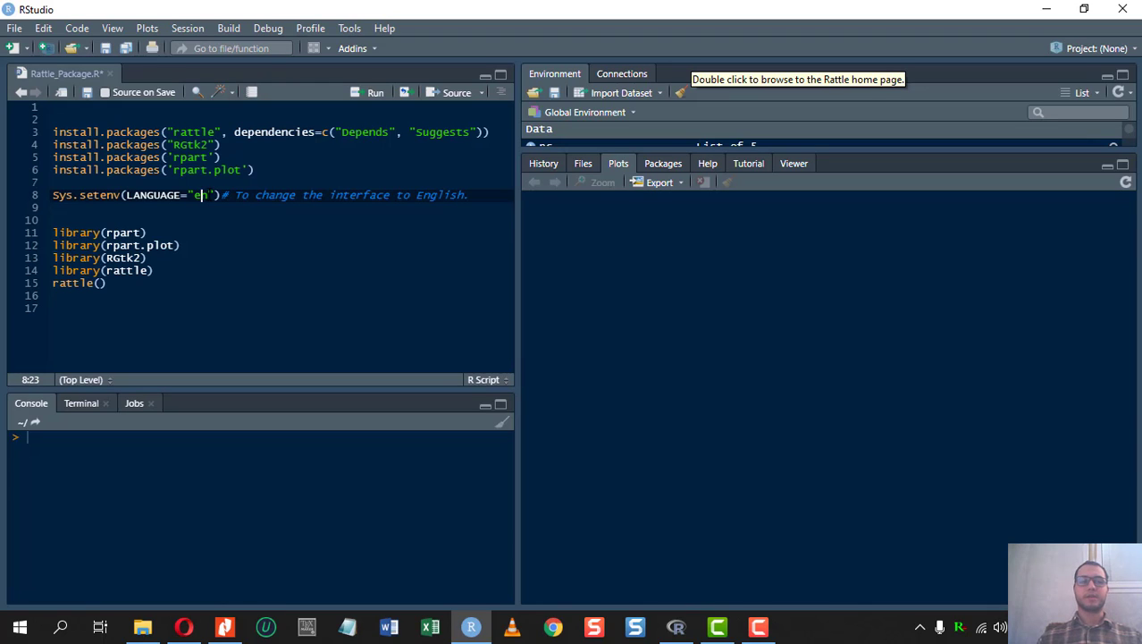
pyautogui.press('Right')
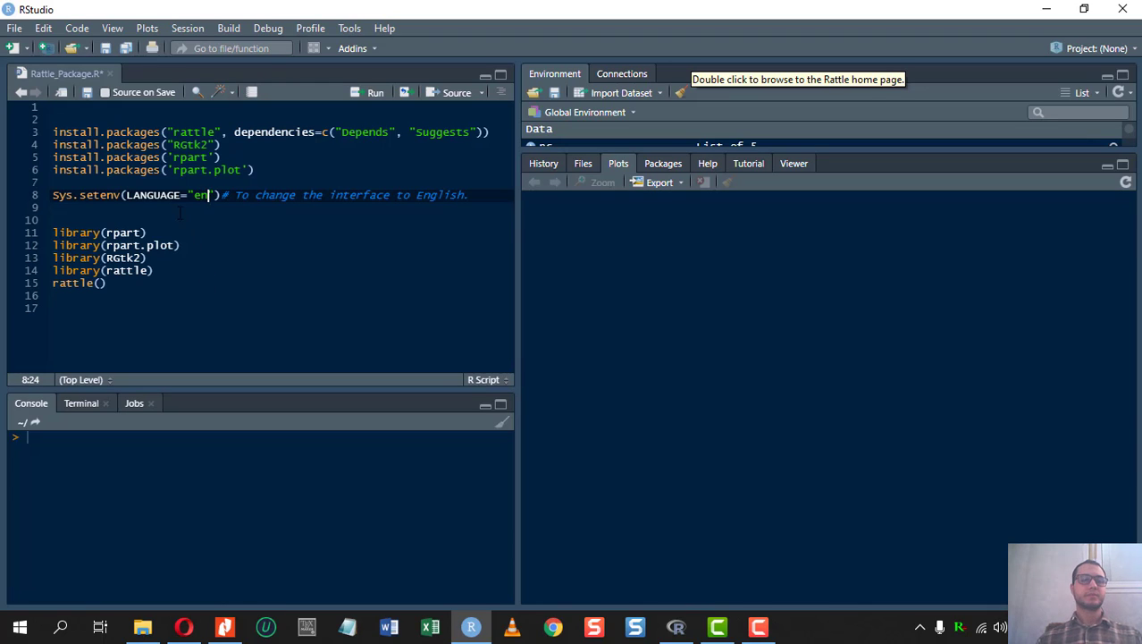
# - Examine the library commands for rpart, rpart.plot, RGtk2 and rattle, and the rattle() launch command
pyautogui.click(168, 277)
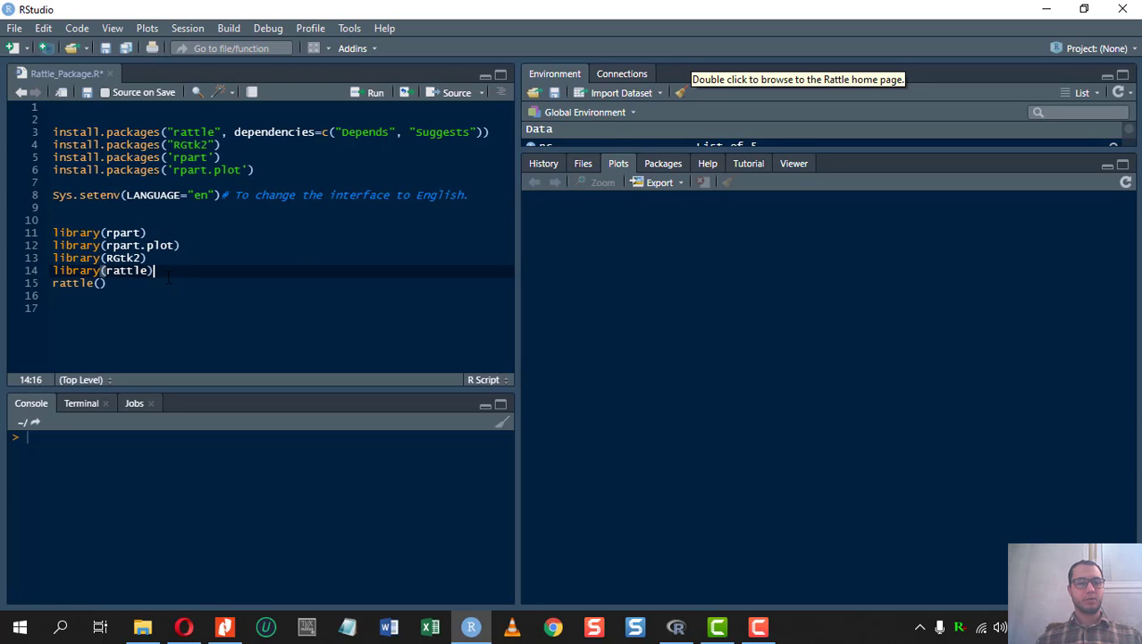
pyautogui.moveTo(159, 272); pyautogui.dragTo(53, 233)
pyautogui.click(111, 270)
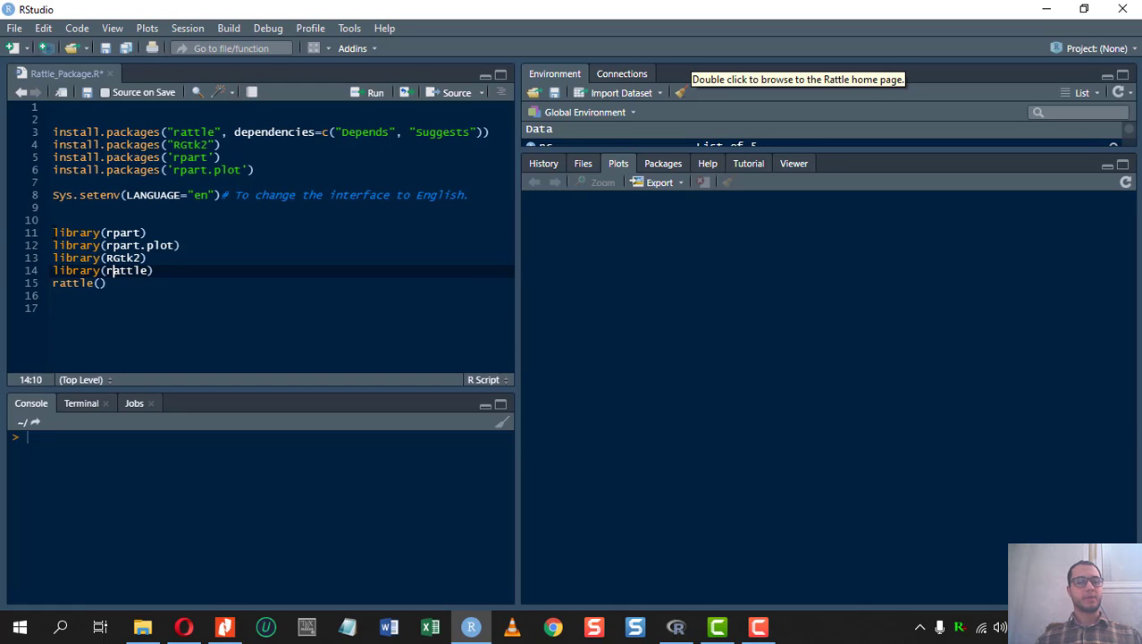
pyautogui.click(54, 233)
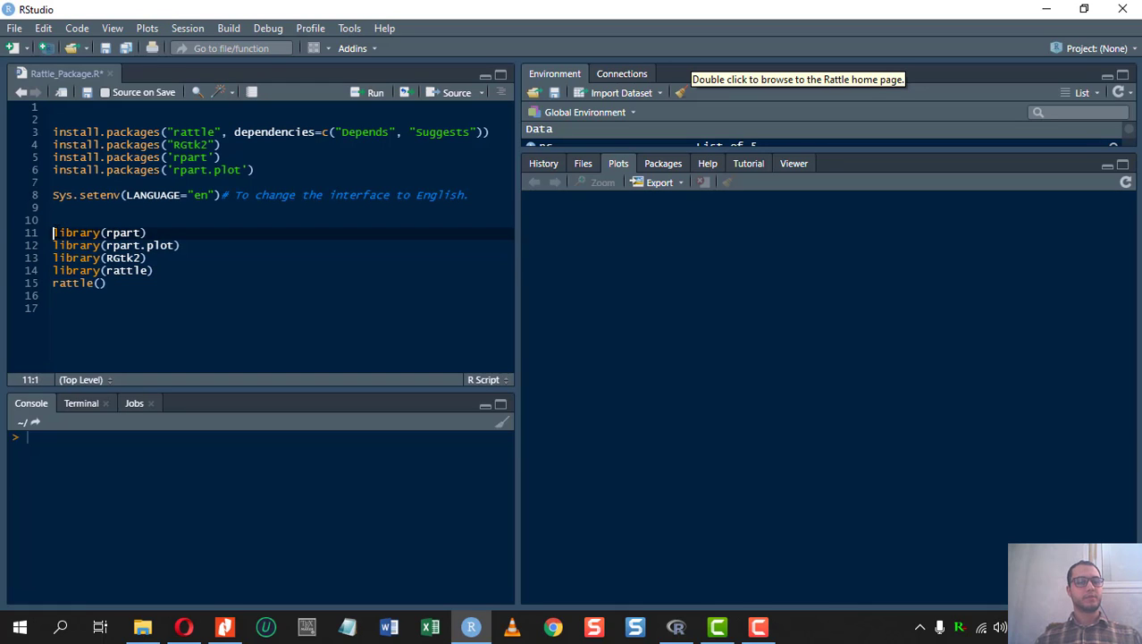
pyautogui.moveTo(147, 232); pyautogui.dragTo(81, 233)
pyautogui.moveTo(181, 245); pyautogui.dragTo(106, 245)
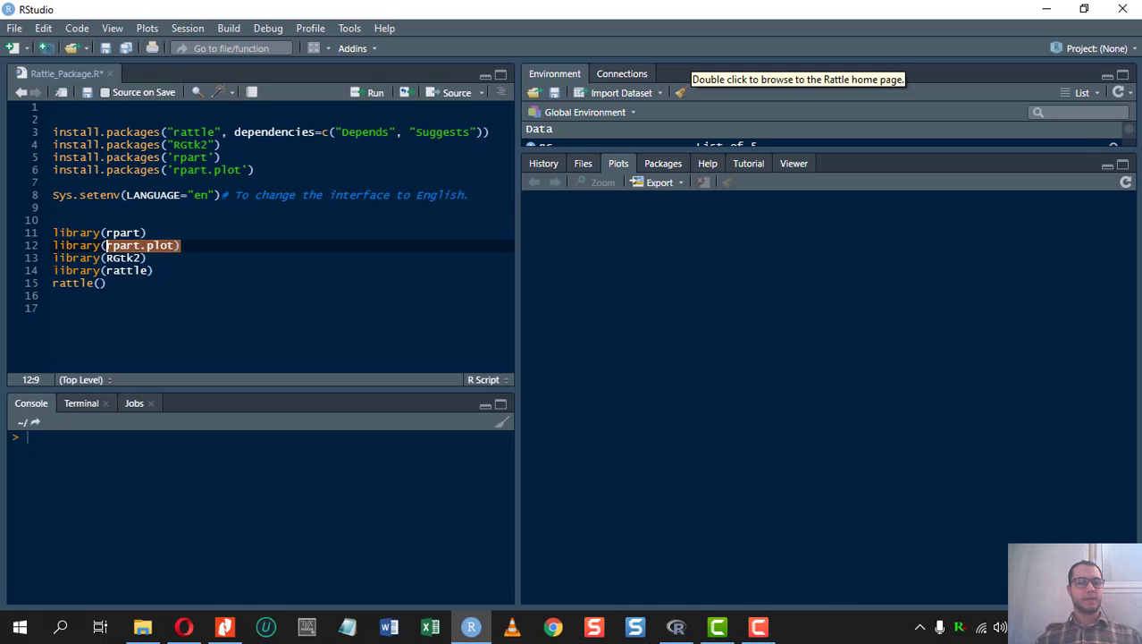
pyautogui.click(148, 257)
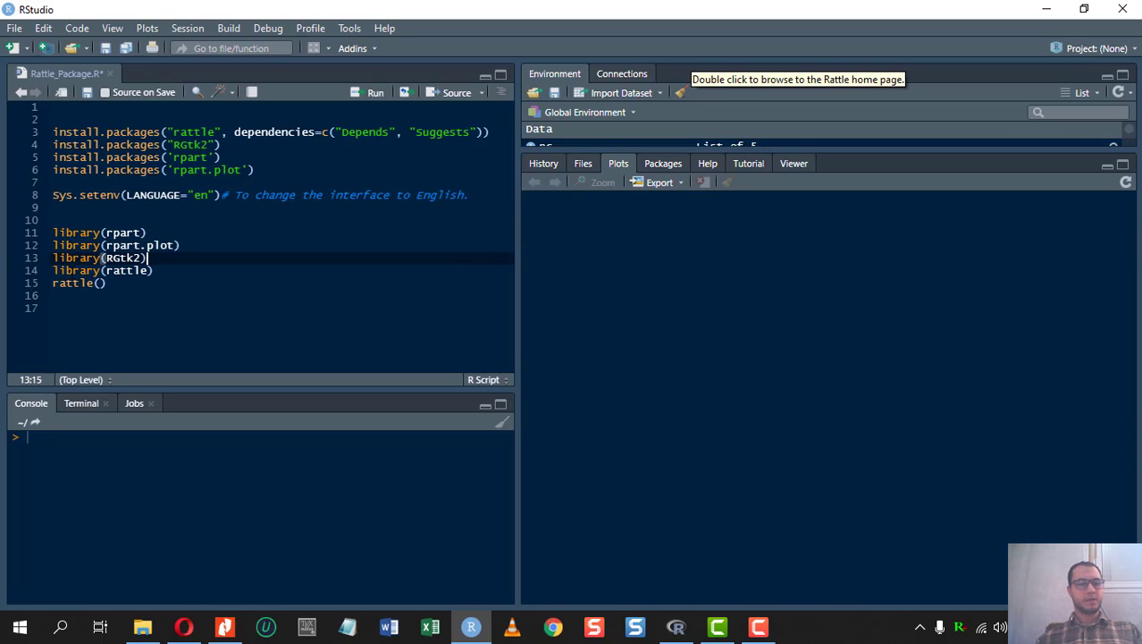
pyautogui.click(163, 282)
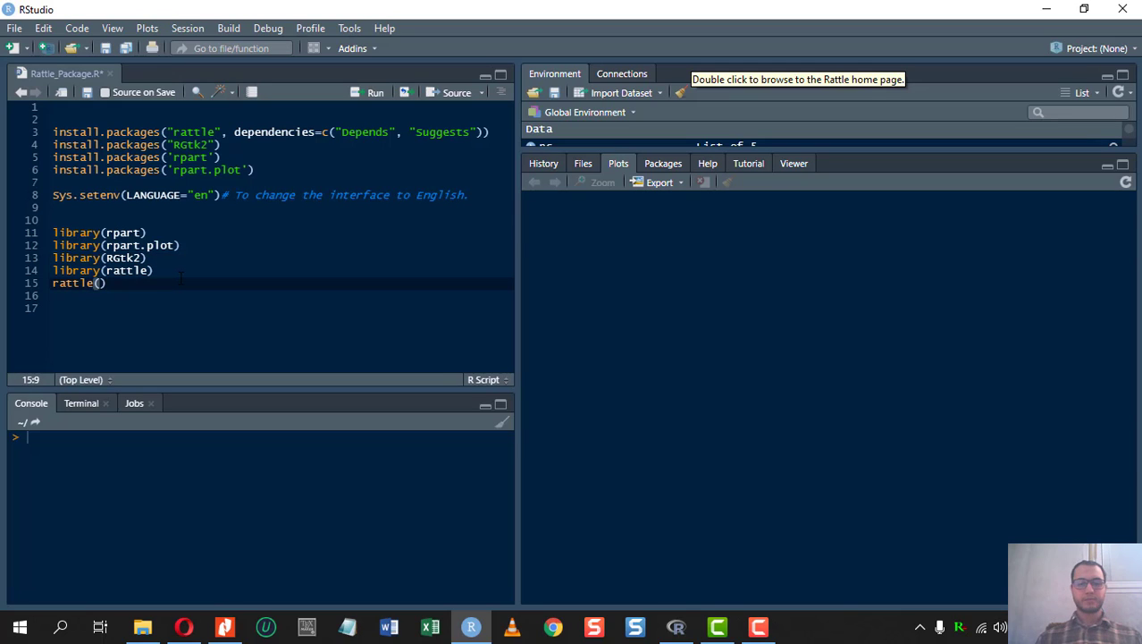
# - Insert a blank line between library(rattle) and rattle(), and run the library(rpart) line
pyautogui.click(175, 271)
pyautogui.press('Return')
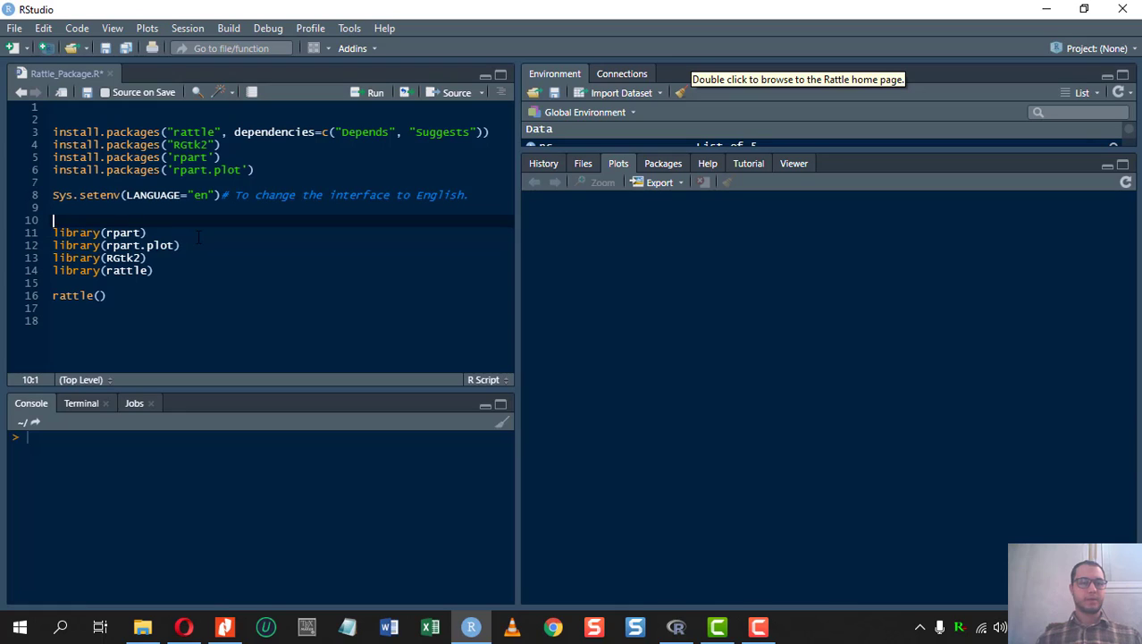
pyautogui.click(51, 234)
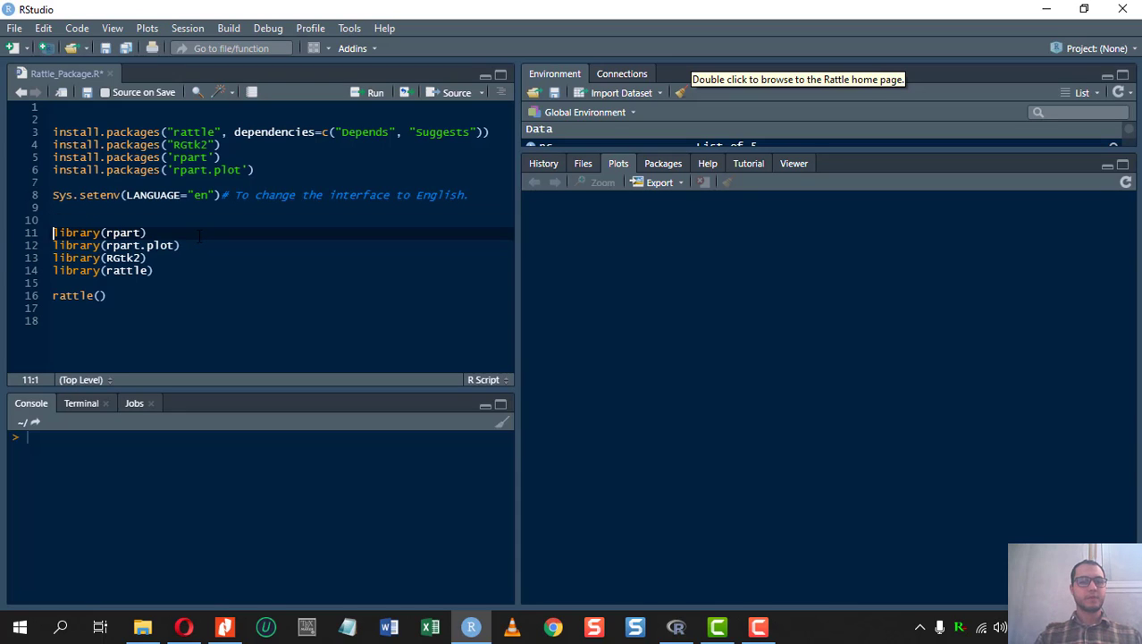
pyautogui.hotkey('ctrl', 'Return')
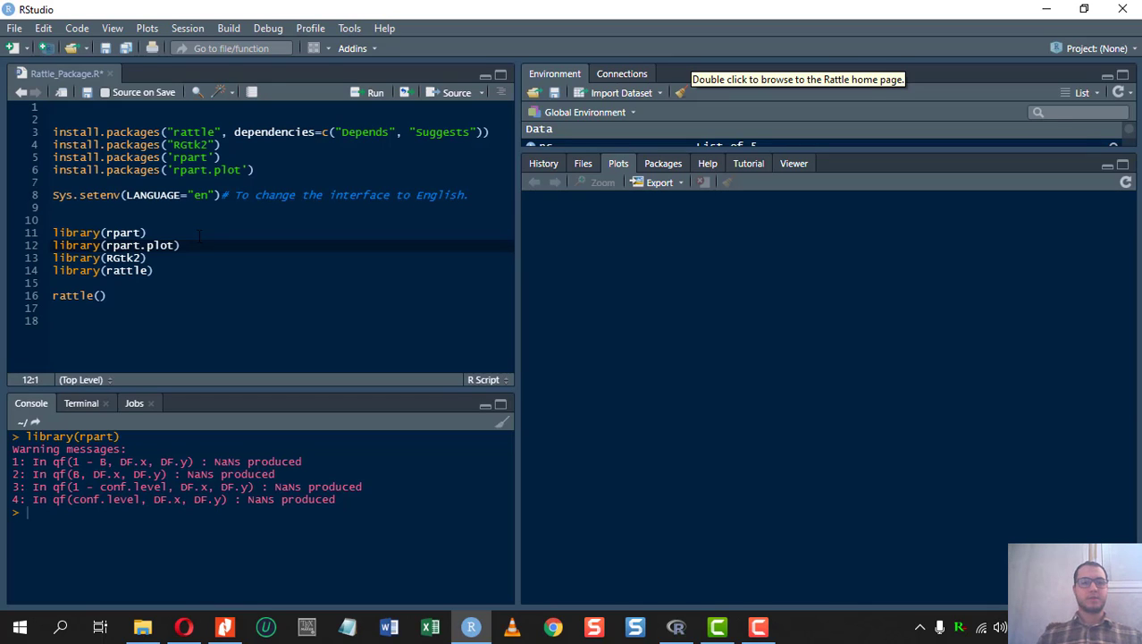
# - Run the library commands for rpart.plot, RGtk2 and rattle from the script
pyautogui.click(377, 94)
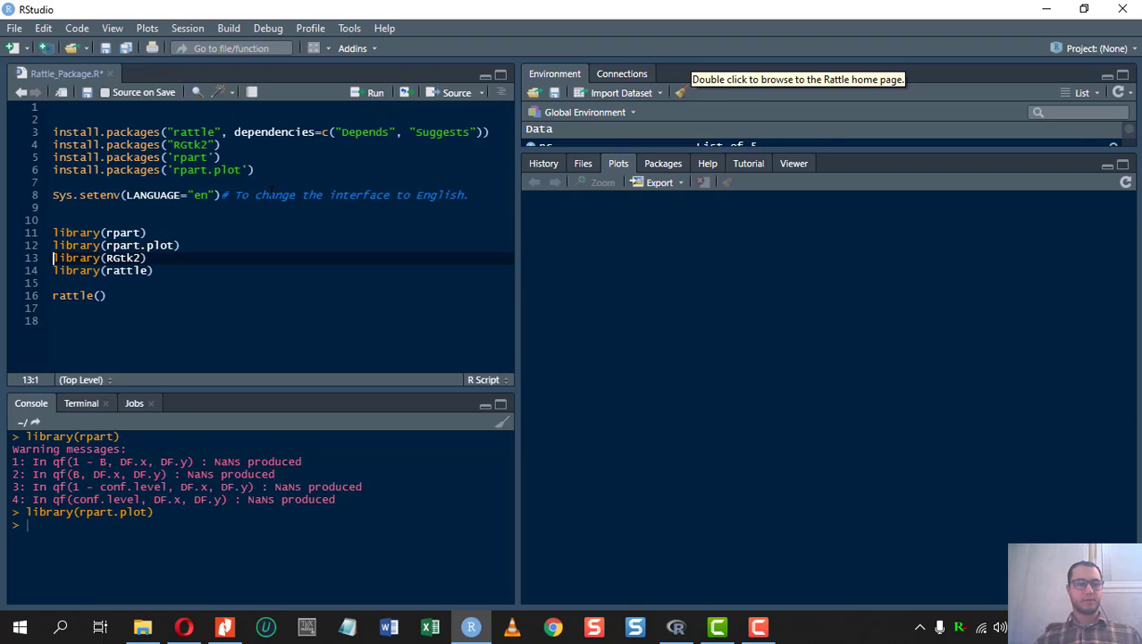
pyautogui.click(375, 93)
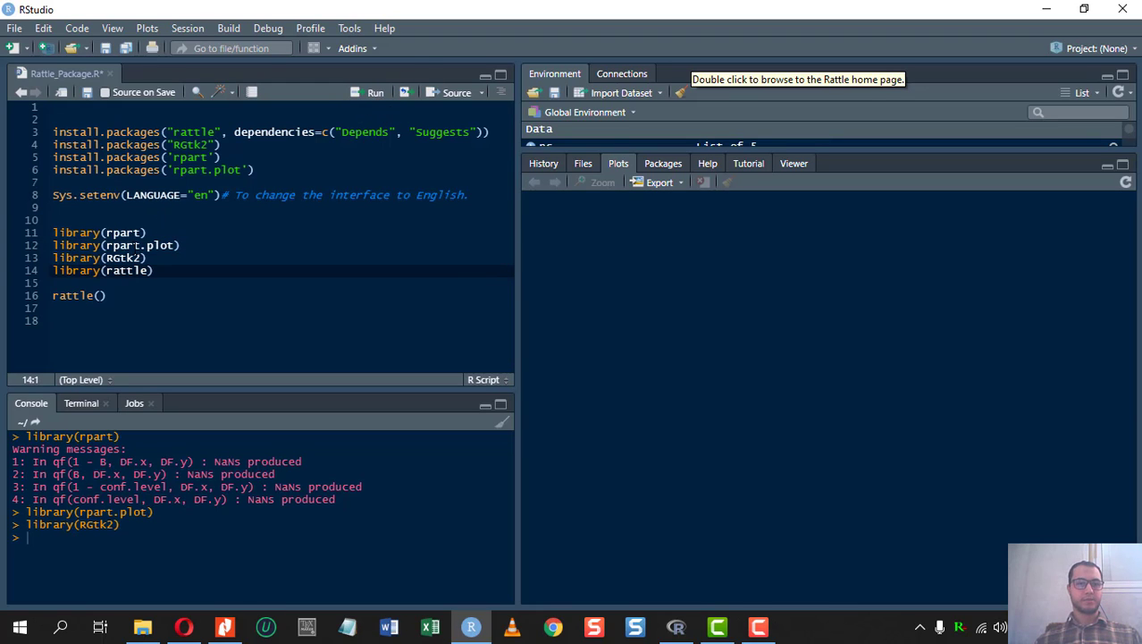
pyautogui.moveTo(54, 270); pyautogui.dragTo(18, 275)
pyautogui.click(167, 273)
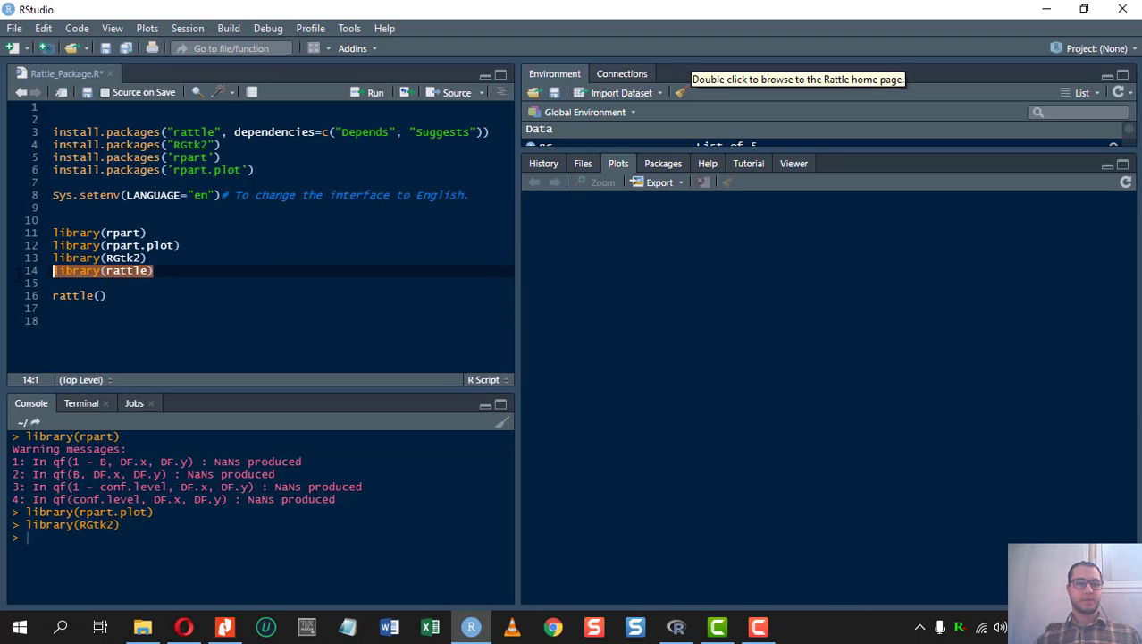
pyautogui.click(375, 93)
pyautogui.click(107, 320)
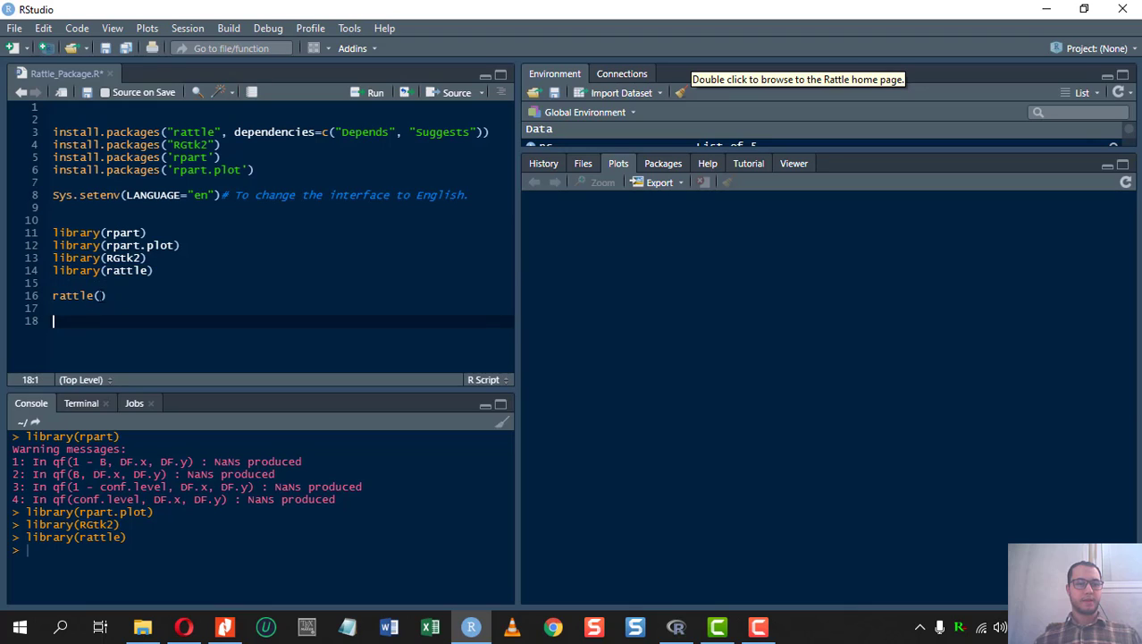
# - Run rattle() to launch the interface, bring the new R Data Miner window forward and reposition it
pyautogui.click(106, 295)
pyautogui.moveTo(107, 295); pyautogui.dragTo(35, 291)
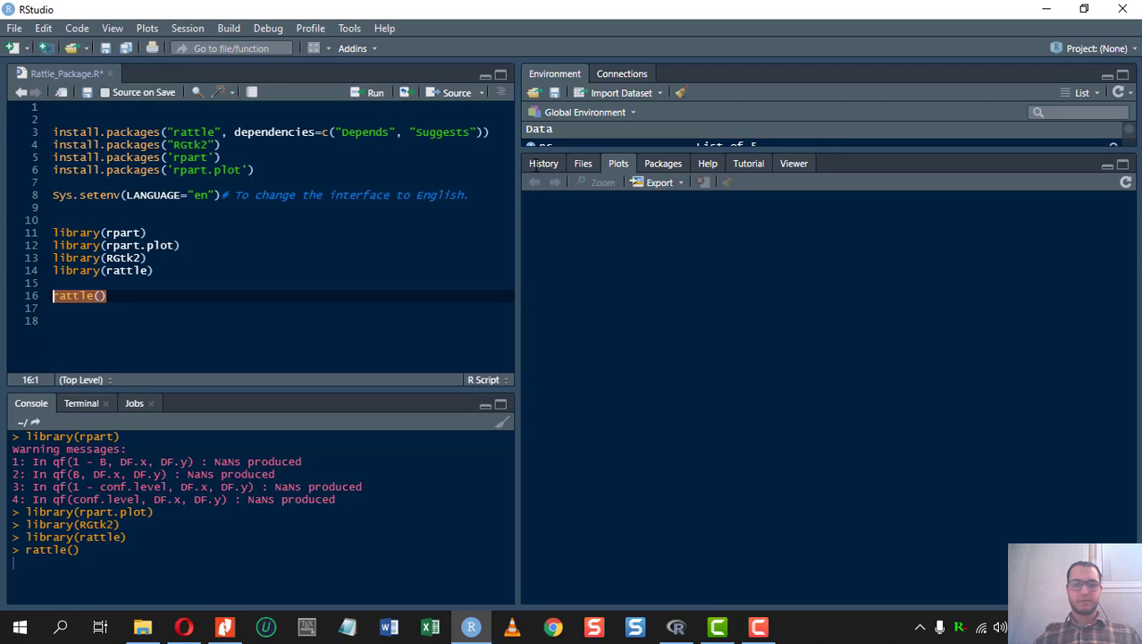
pyautogui.moveTo(679, 629)
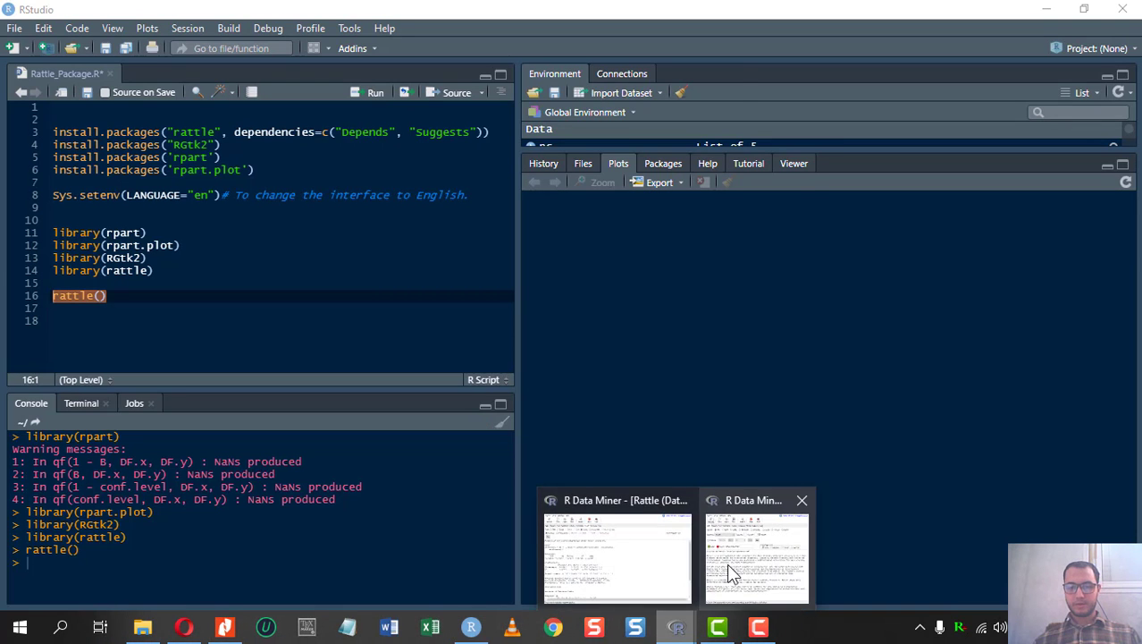
pyautogui.click(729, 563)
pyautogui.moveTo(499, 86); pyautogui.dragTo(570, 49)
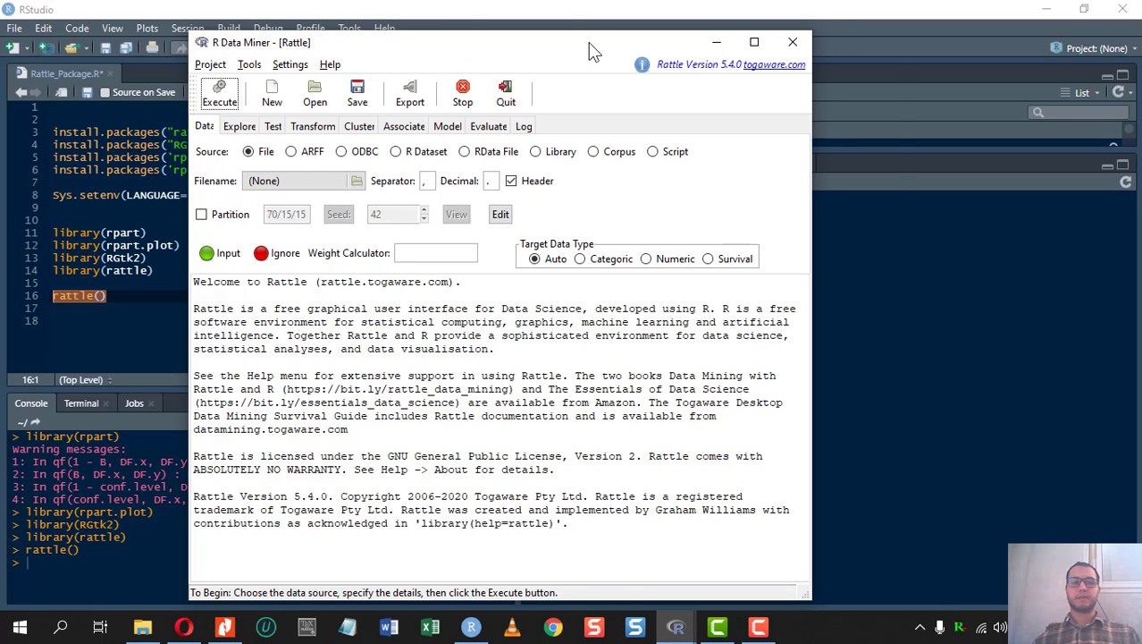
pyautogui.moveTo(589, 42); pyautogui.dragTo(672, 40)
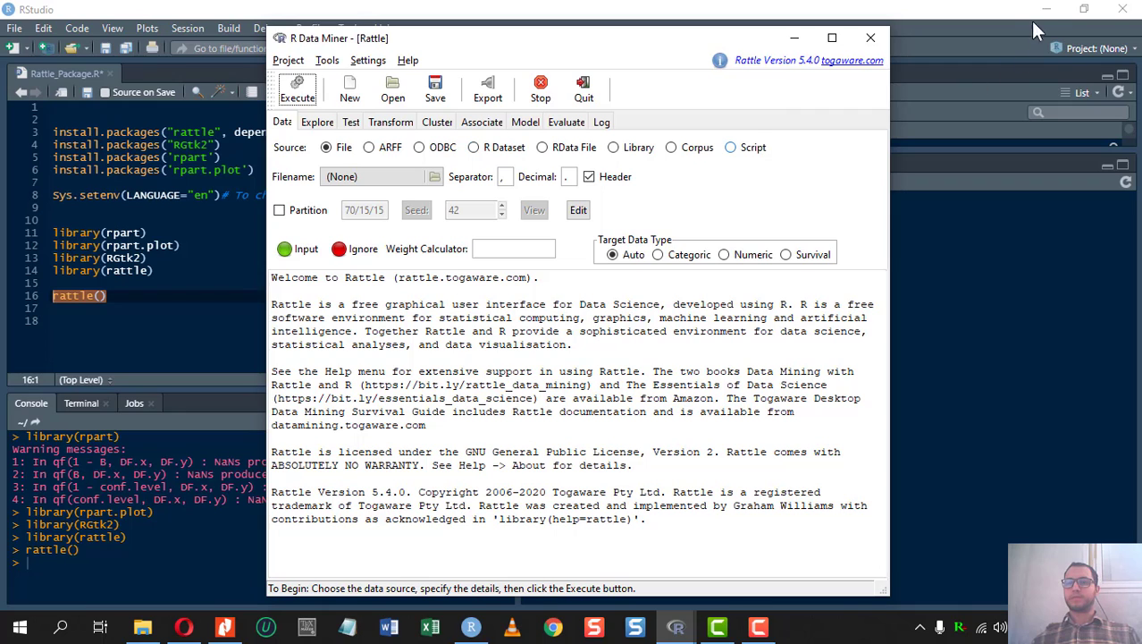
# - Cancel the request to terminate Rattle and maximize the R Data Miner window
pyautogui.click(870, 38)
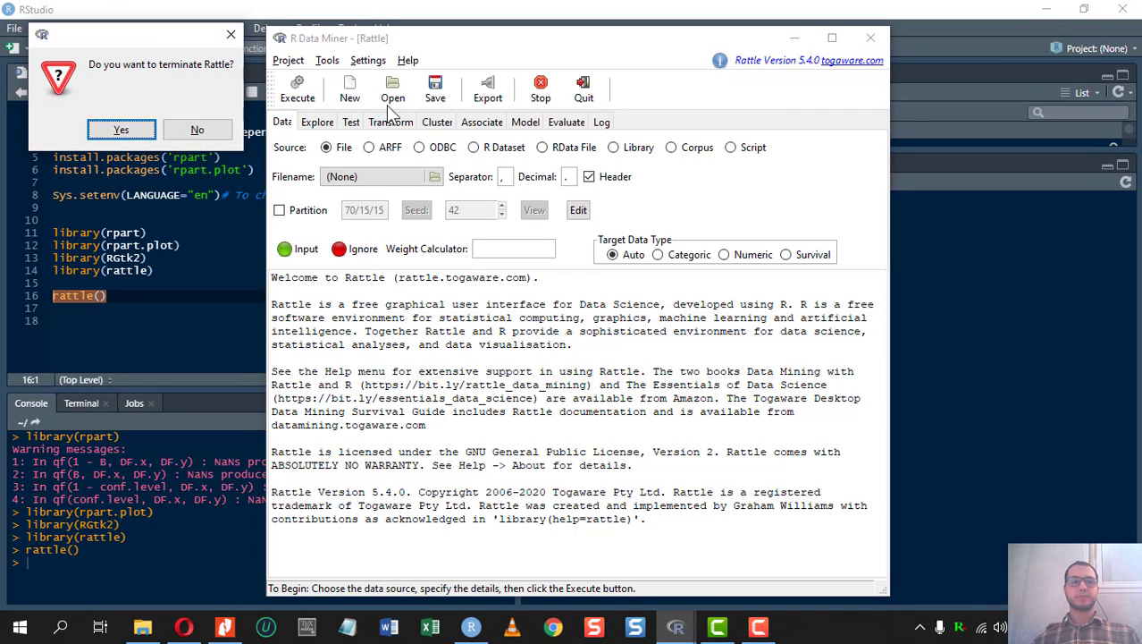
pyautogui.click(229, 34)
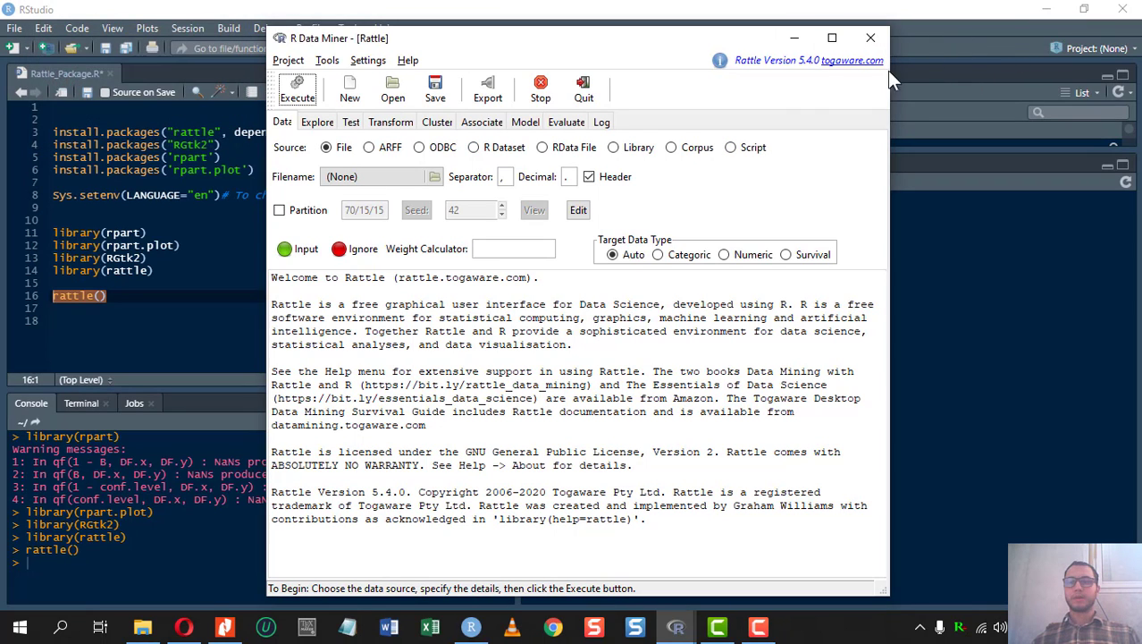
pyautogui.click(832, 37)
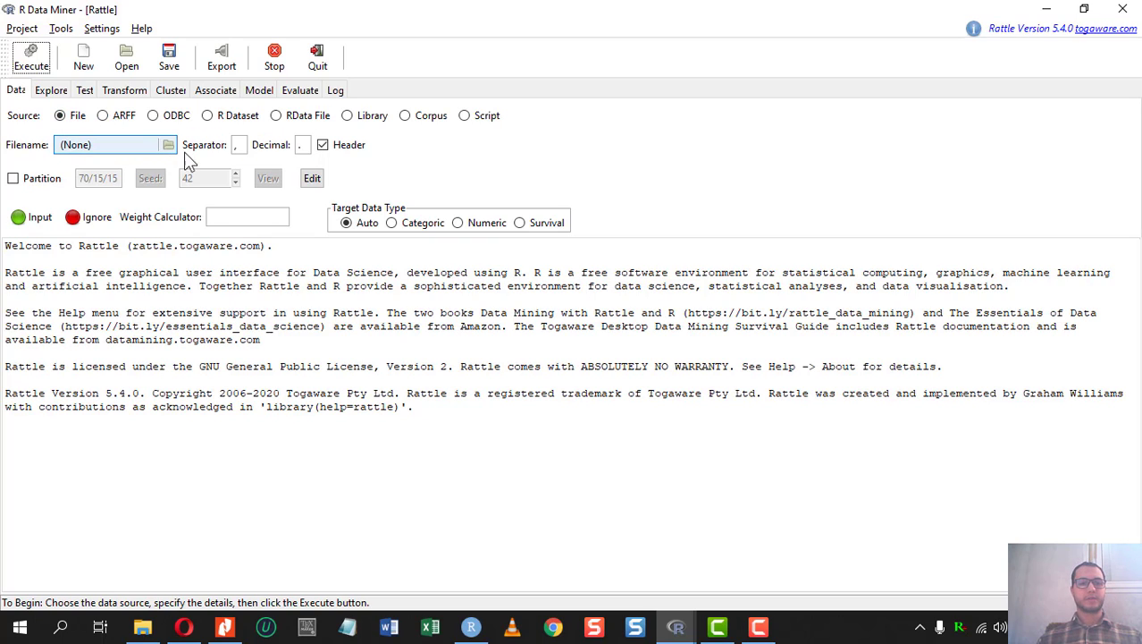
# - Switch the data source to RData File and try selecting the .RData file in Documents
pyautogui.click(277, 116)
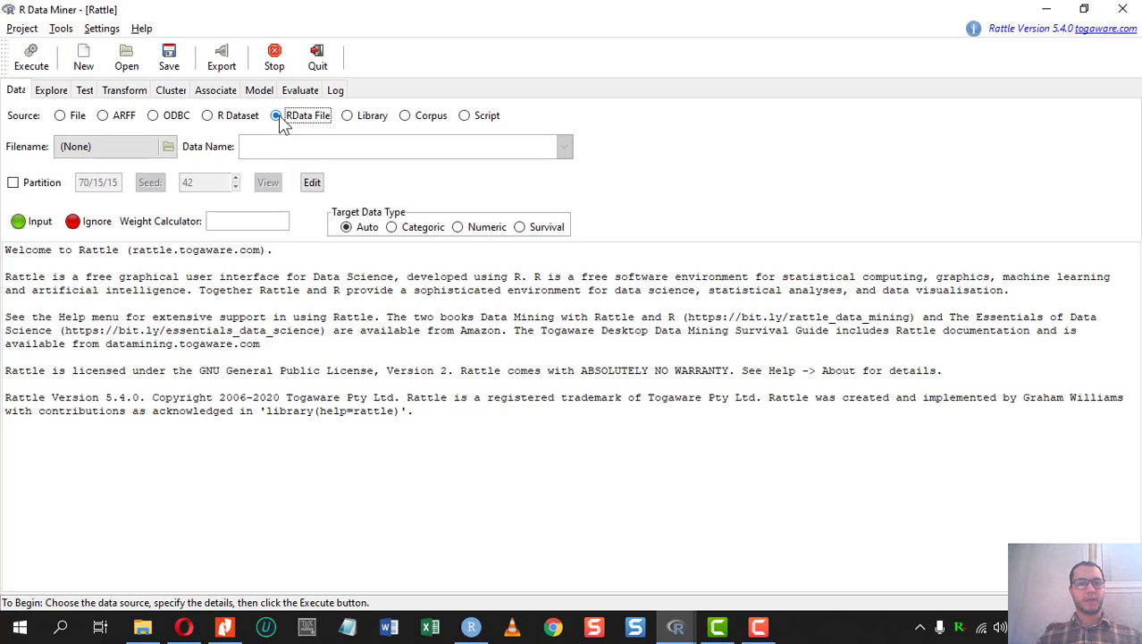
pyautogui.click(168, 146)
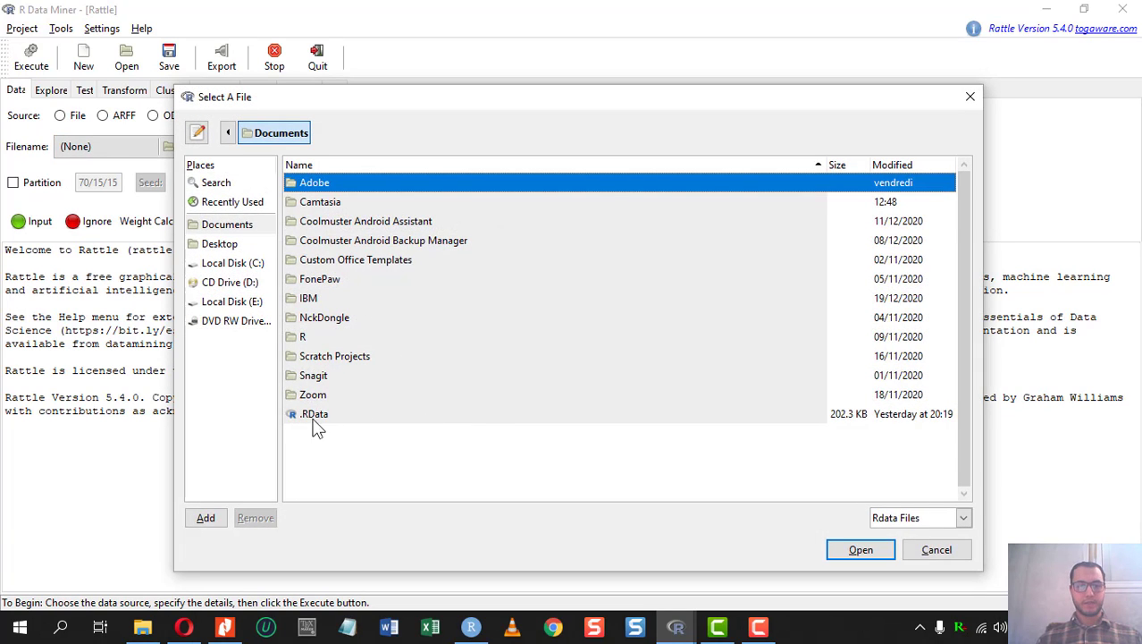
pyautogui.click(313, 419)
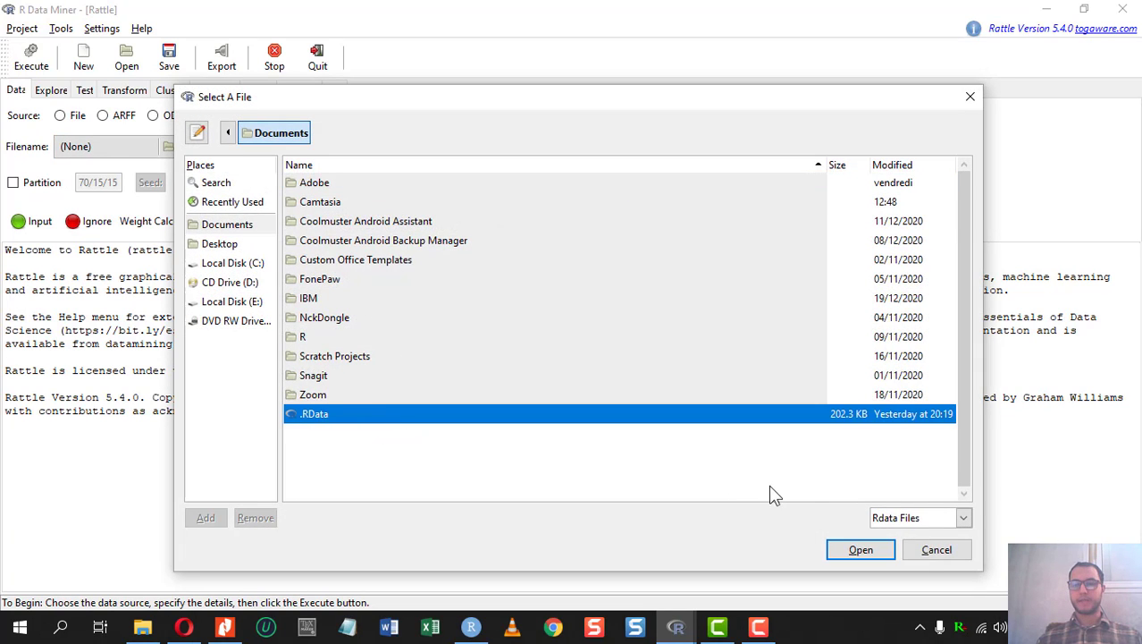
pyautogui.click(932, 549)
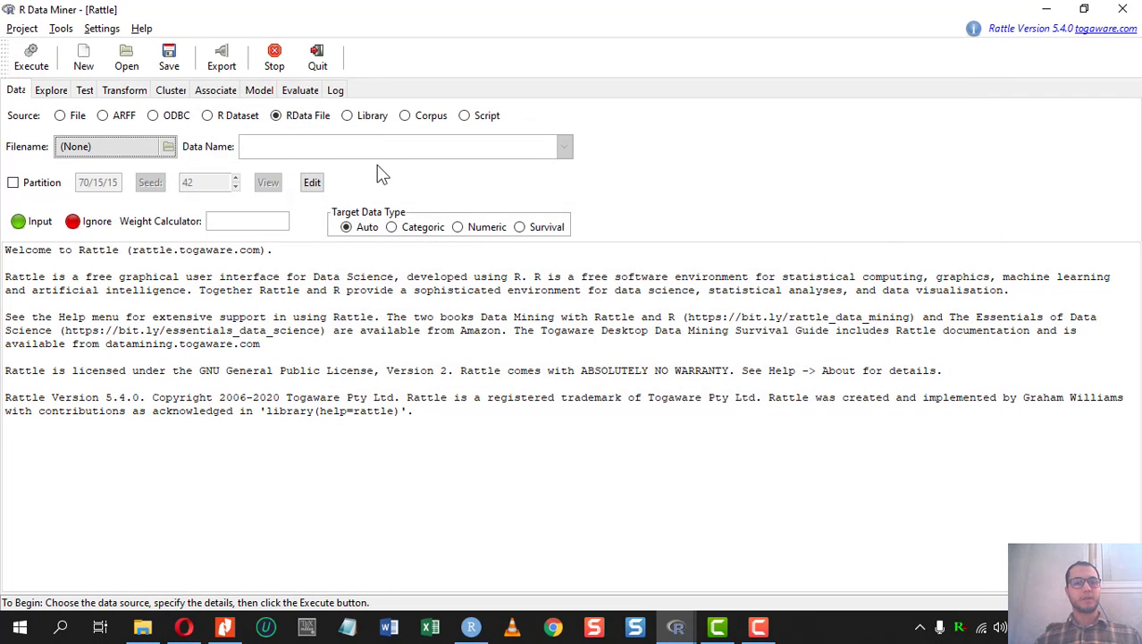
# - Try the Library data source, and restart Rattle by terminating it and running rattle() again
pyautogui.click(350, 117)
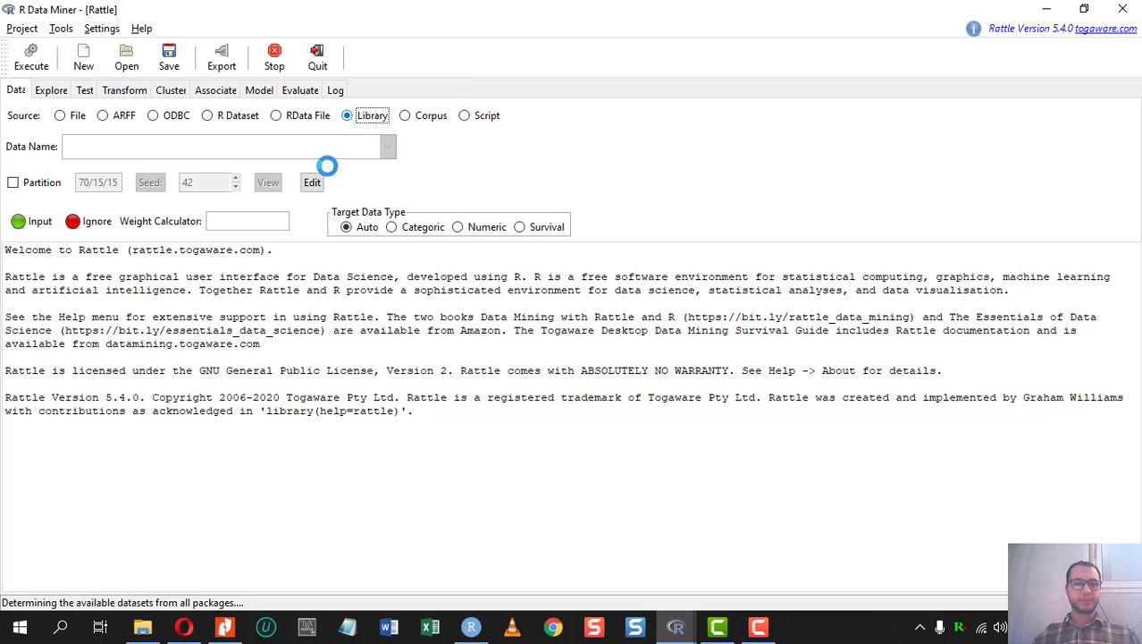
pyautogui.click(1123, 9)
pyautogui.click(143, 152)
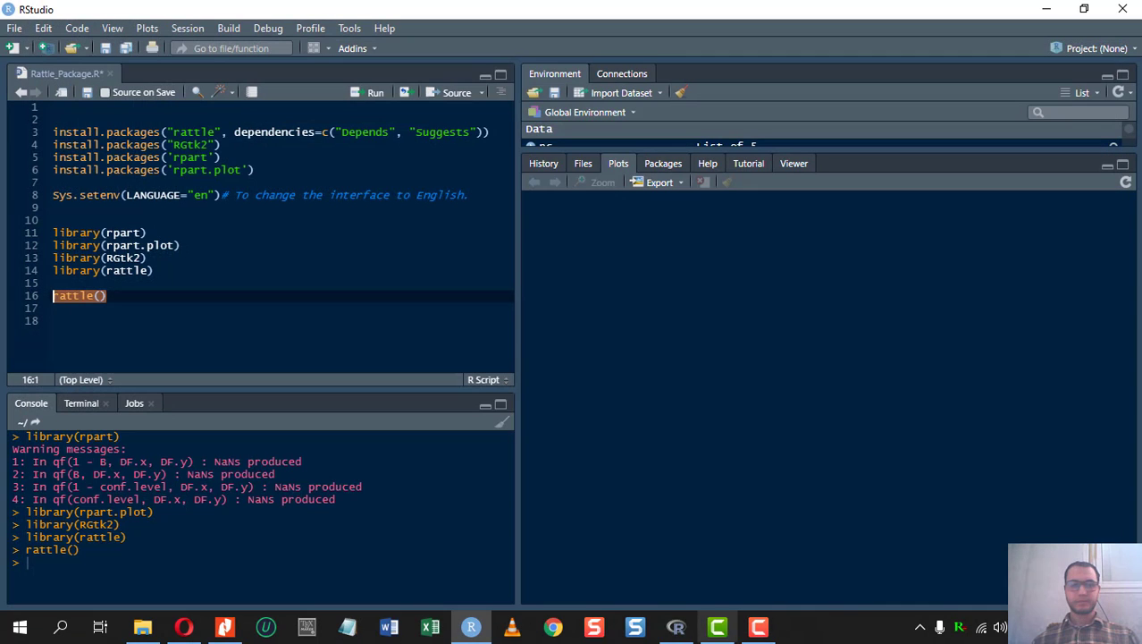
pyautogui.click(54, 295)
pyautogui.hotkey('ctrl', 'Return')
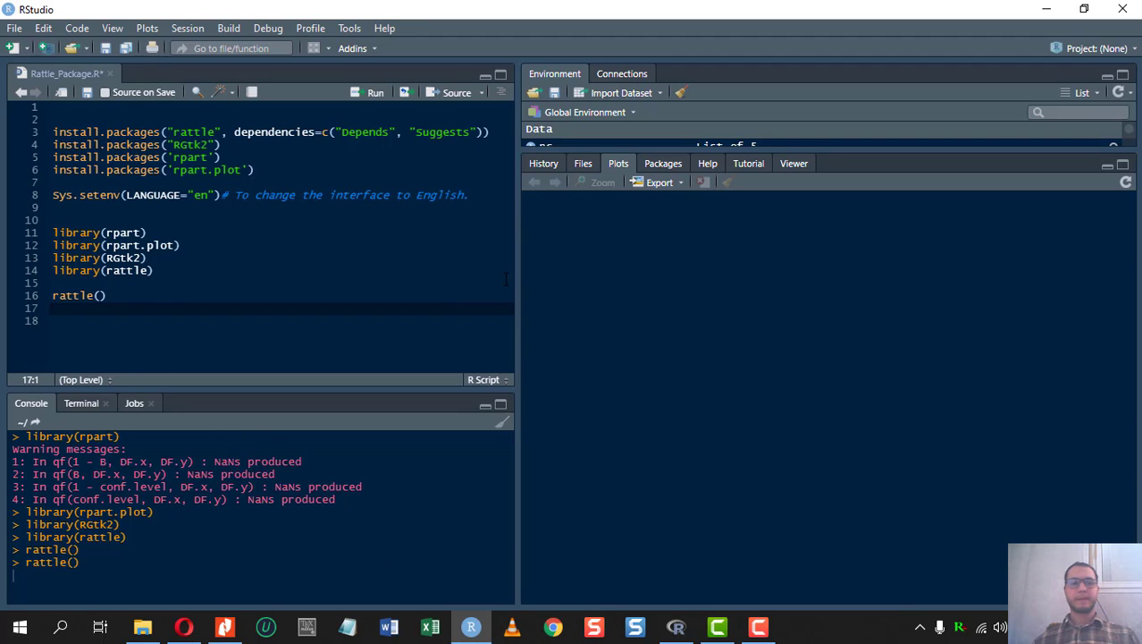
# - Check the data settings of the Rattle session using Data_For_Simulation.xlsx and terminate that session
pyautogui.click(681, 628)
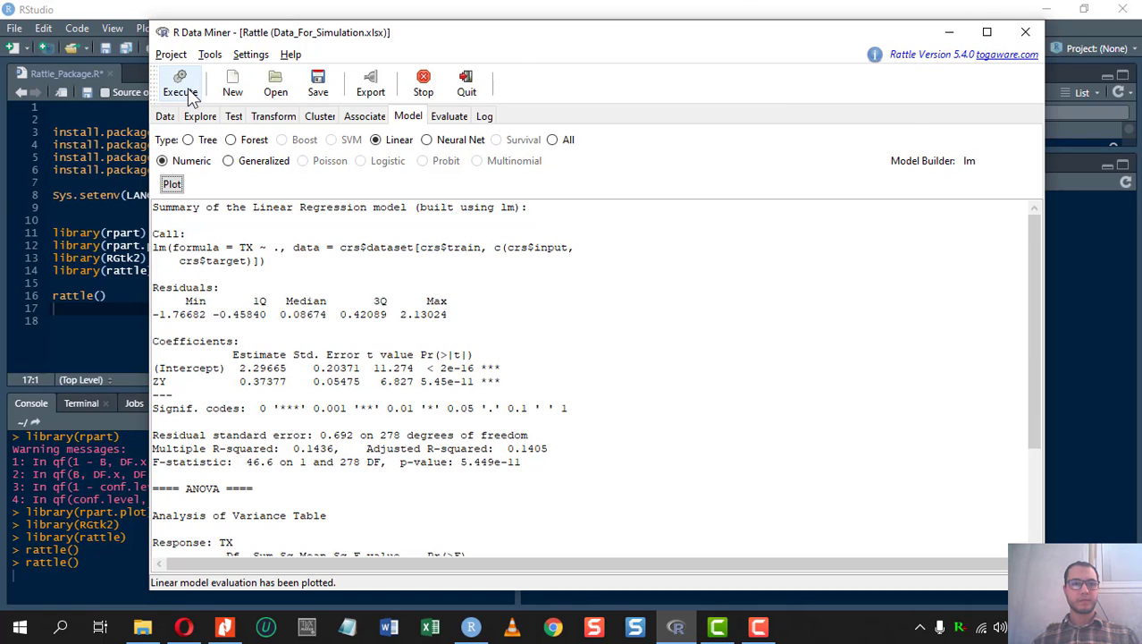
pyautogui.click(166, 118)
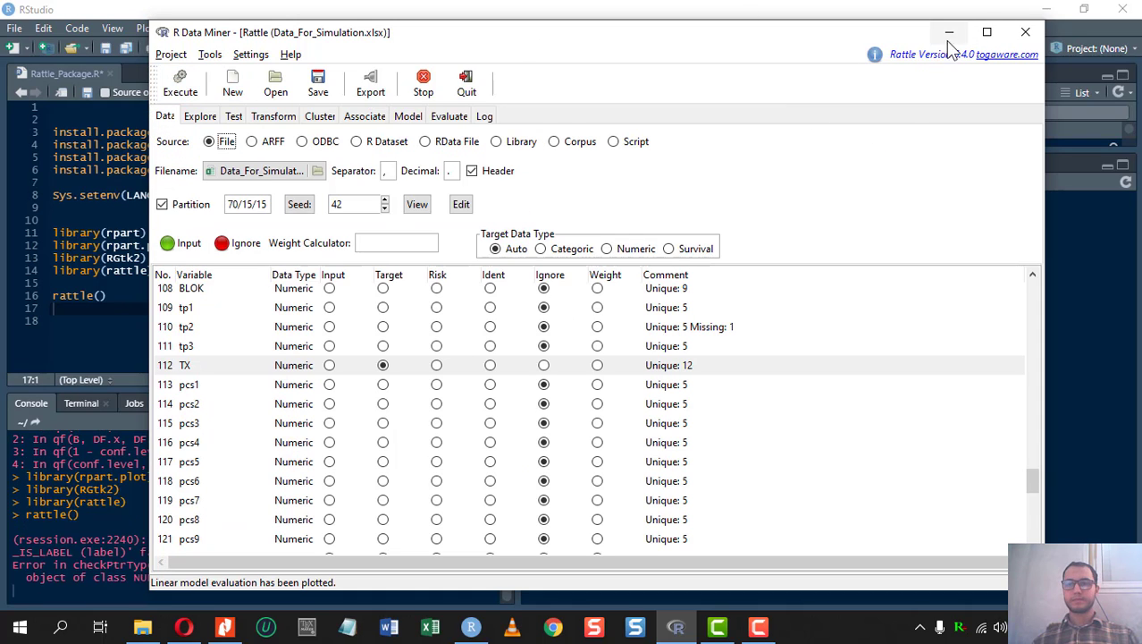
pyautogui.click(1014, 33)
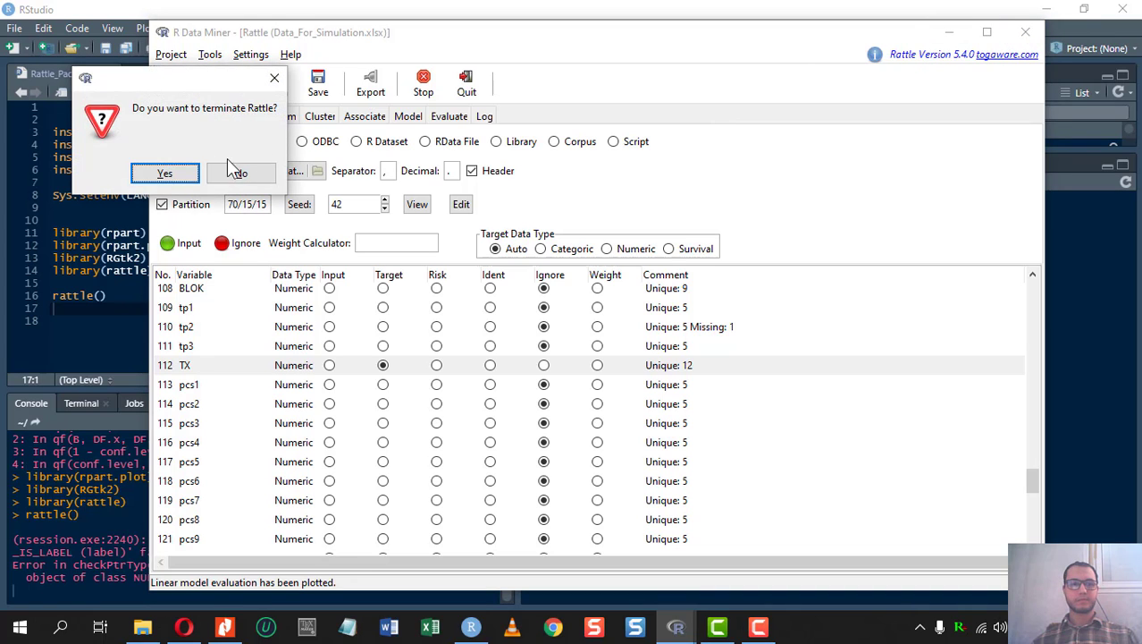
pyautogui.click(162, 175)
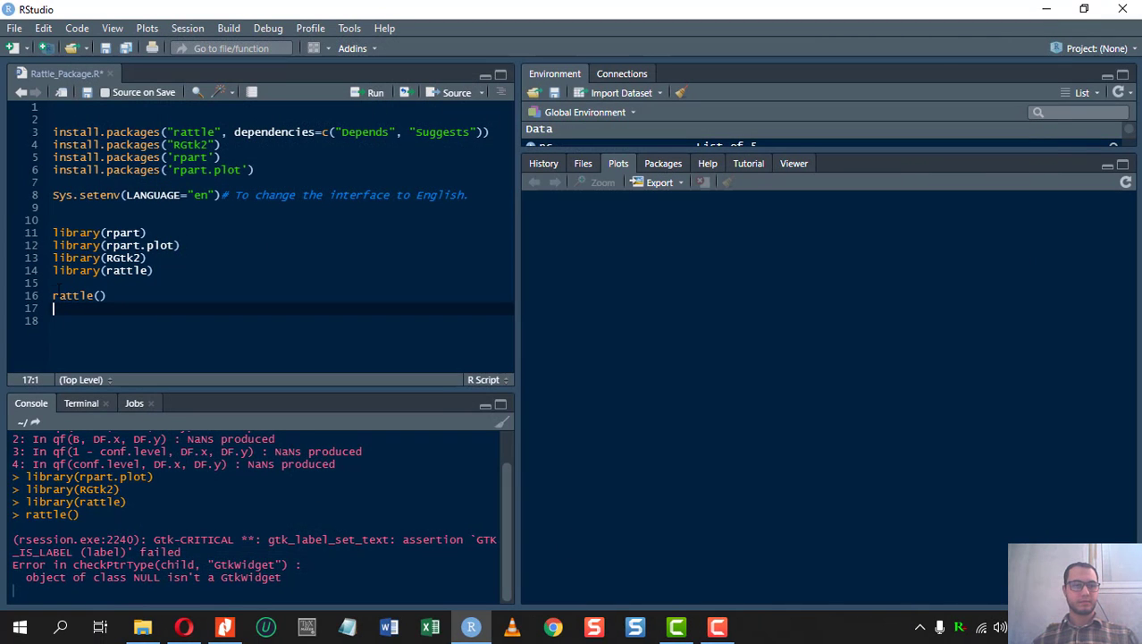
# - Run the rattle() line again and clear the console output
pyautogui.press('Up')
pyautogui.hotkey('ctrl', 'Return')
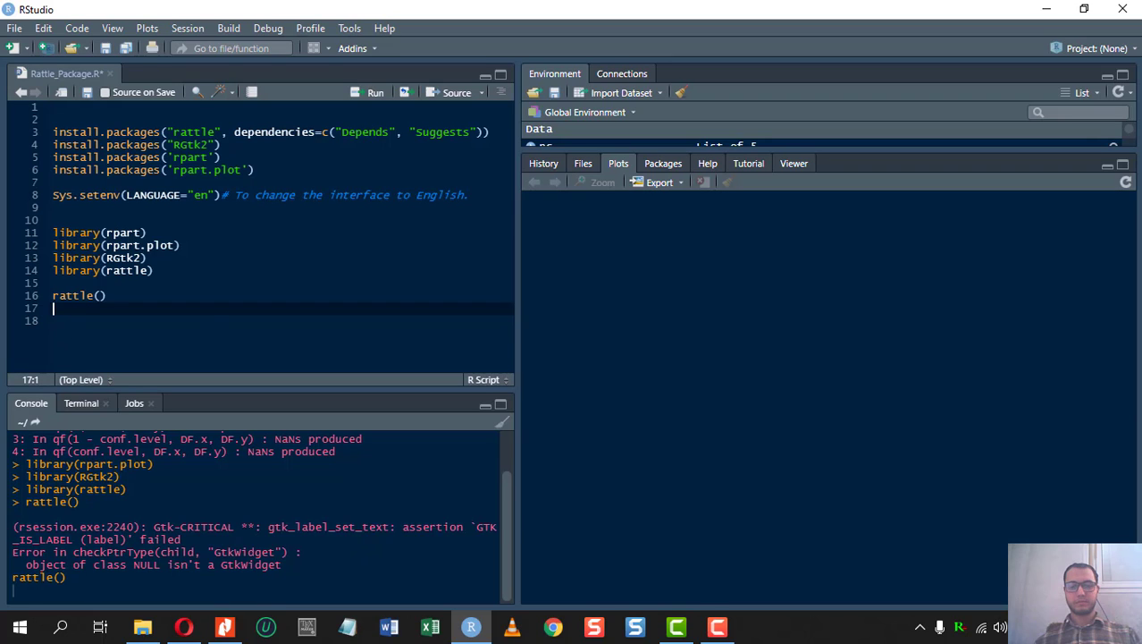
pyautogui.click(53, 232)
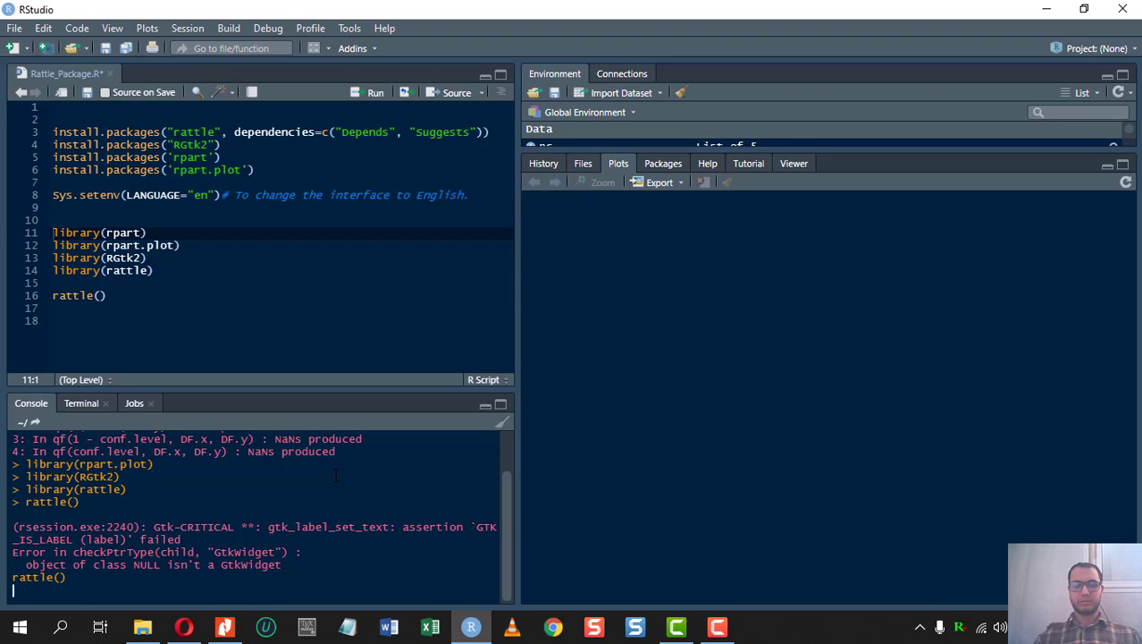
pyautogui.hotkey('ctrl', 'l')
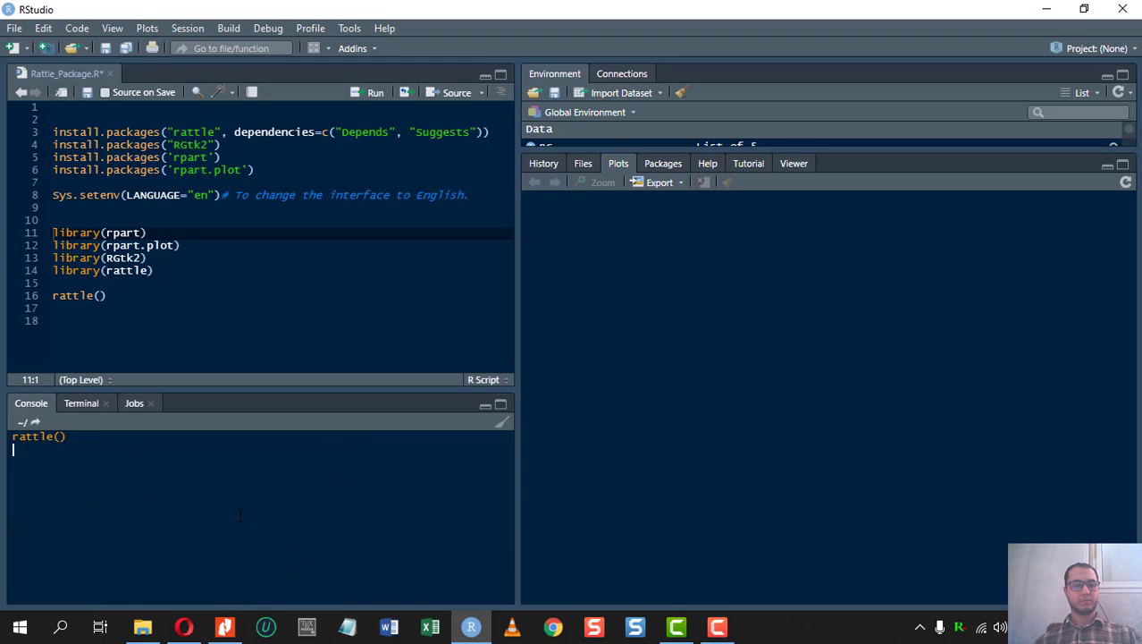
# - Widen the relaunched R Data Miner window and reposition it on the desktop
pyautogui.press('super')
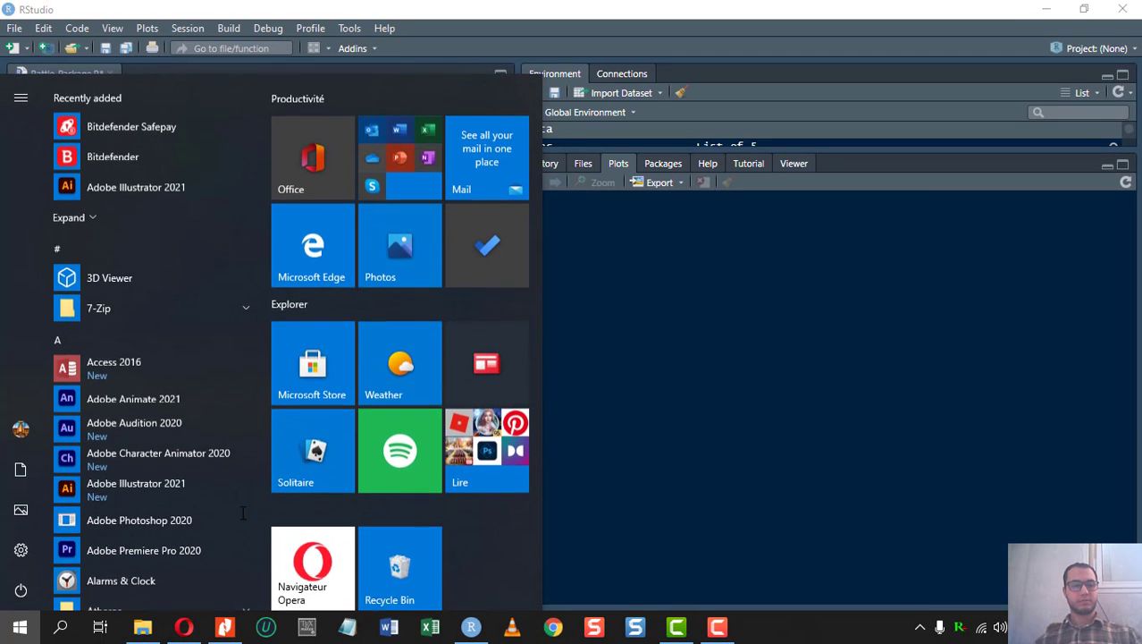
pyautogui.click(654, 318)
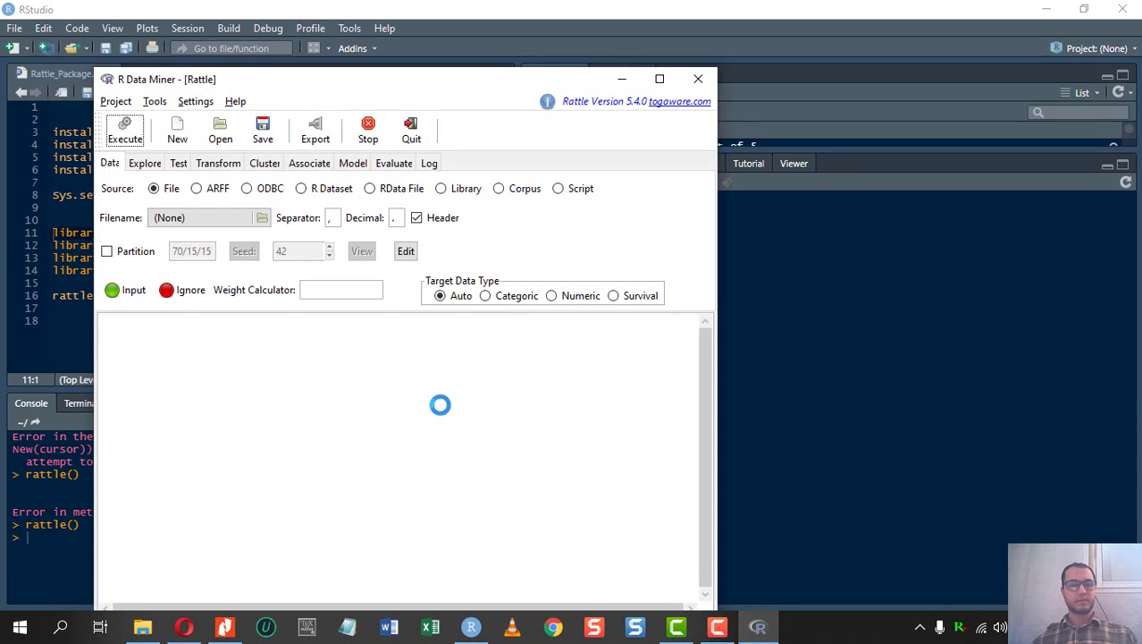
pyautogui.moveTo(887, 239); pyautogui.dragTo(898, 238)
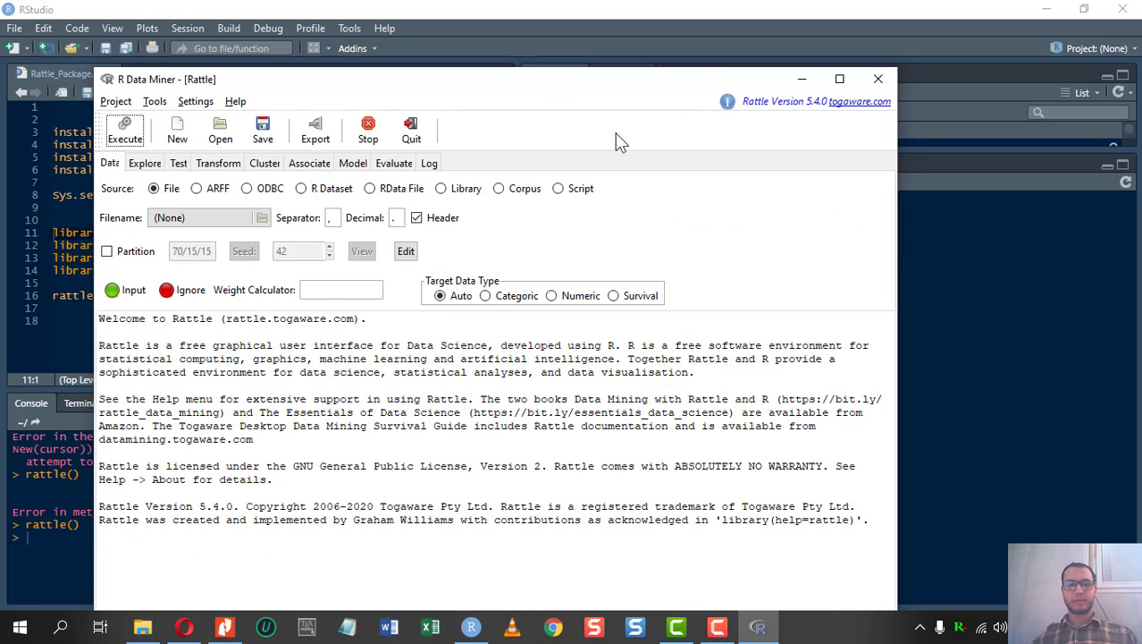
pyautogui.moveTo(568, 81); pyautogui.dragTo(610, 47)
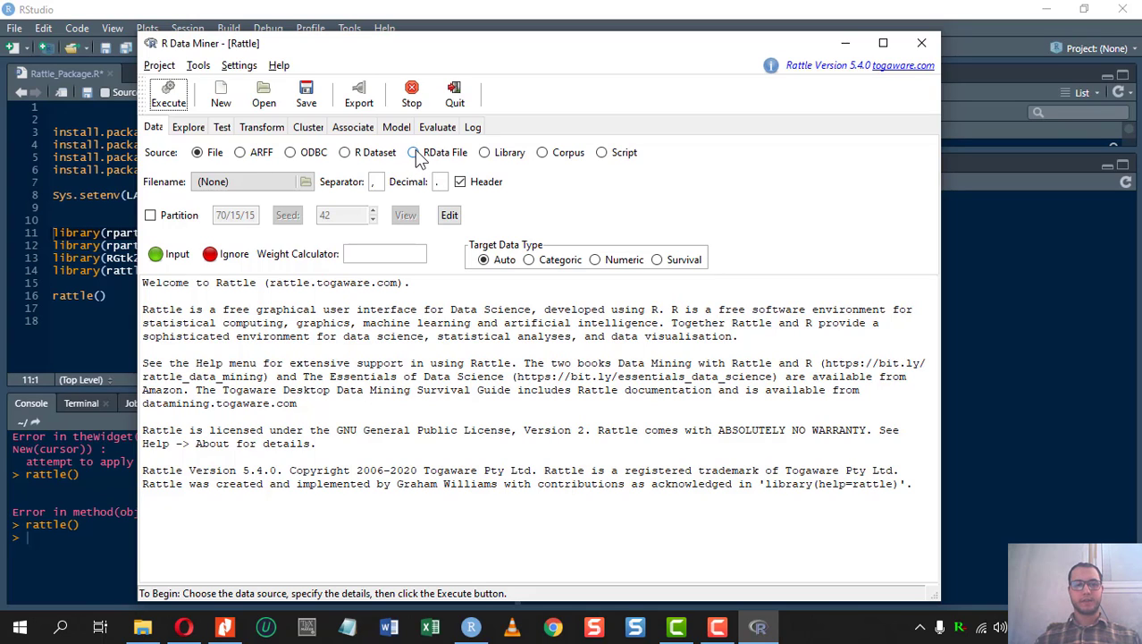
# - Switch the data source to Library and browse the list of datasets available from the installed packages
pyautogui.click(488, 152)
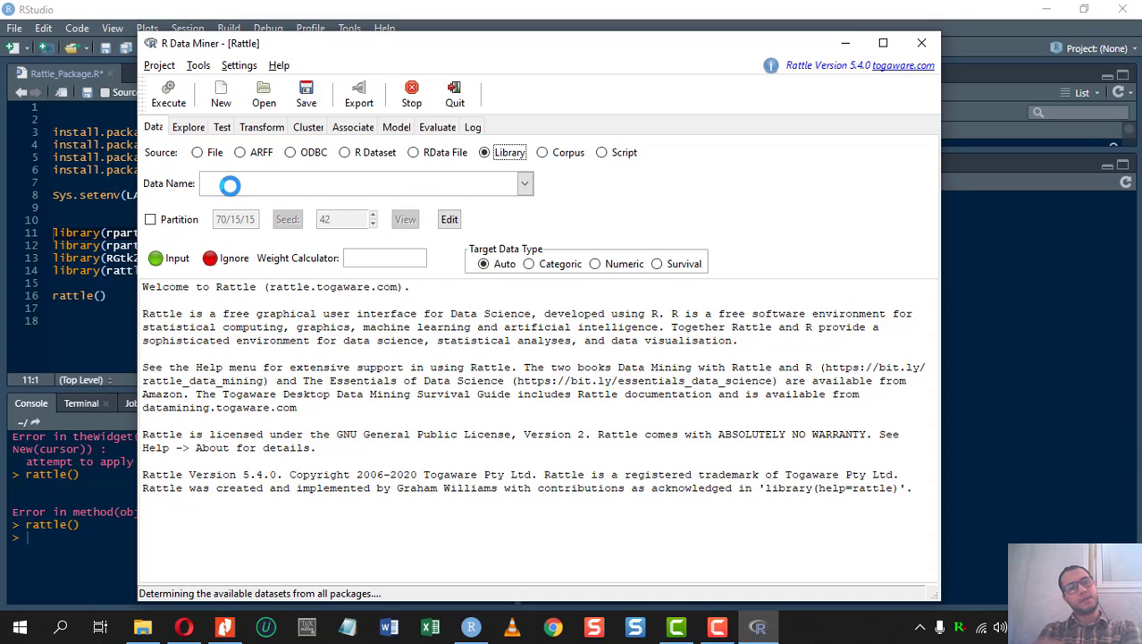
pyautogui.click(527, 185)
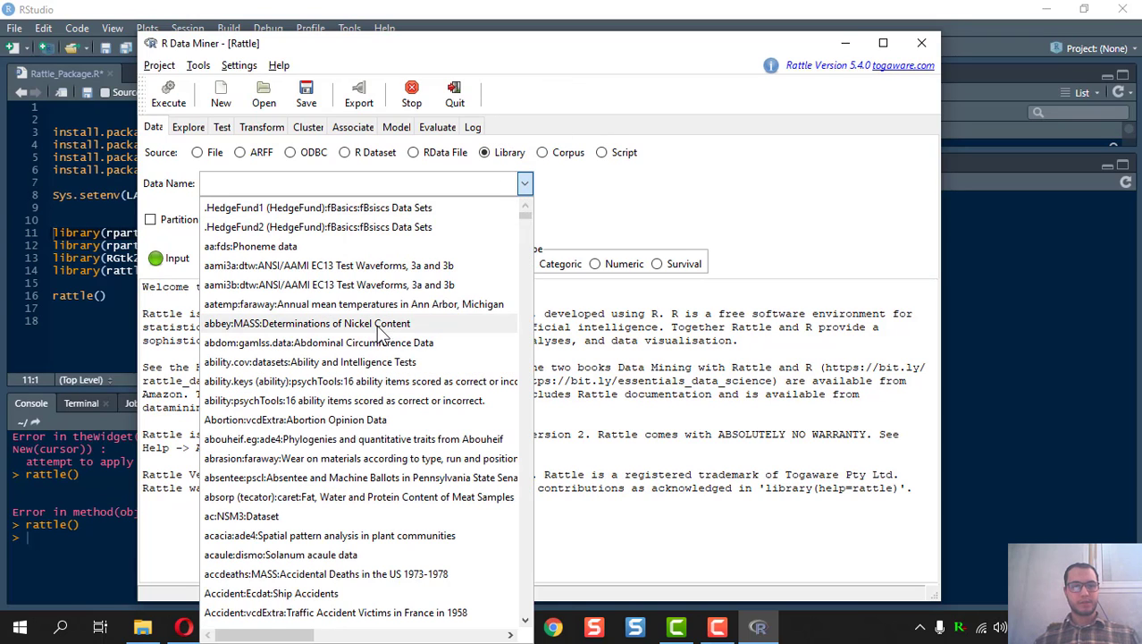
pyautogui.scroll(-3, 434, 407)
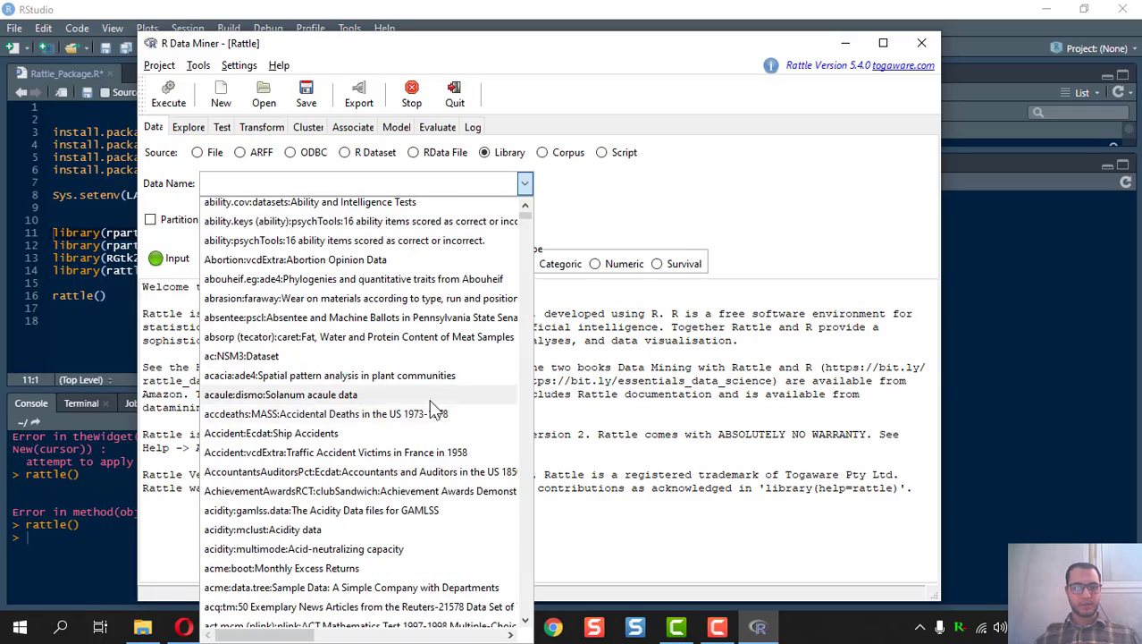
pyautogui.scroll(-20, 436, 411)
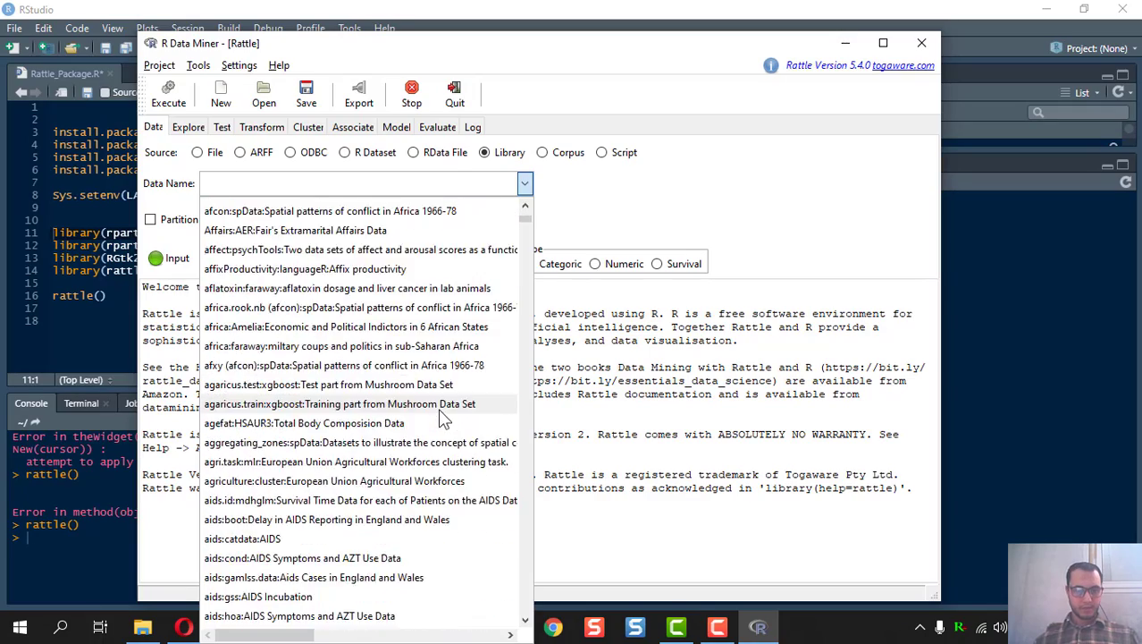
pyautogui.scroll(-5, 444, 418)
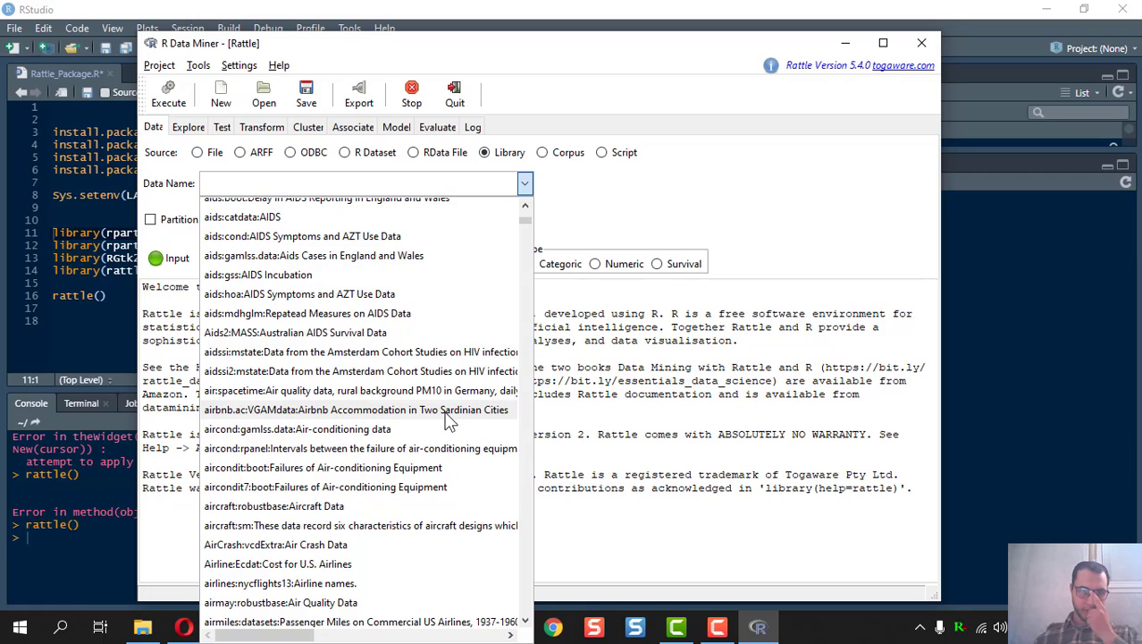
pyautogui.scroll(-3, 344, 501)
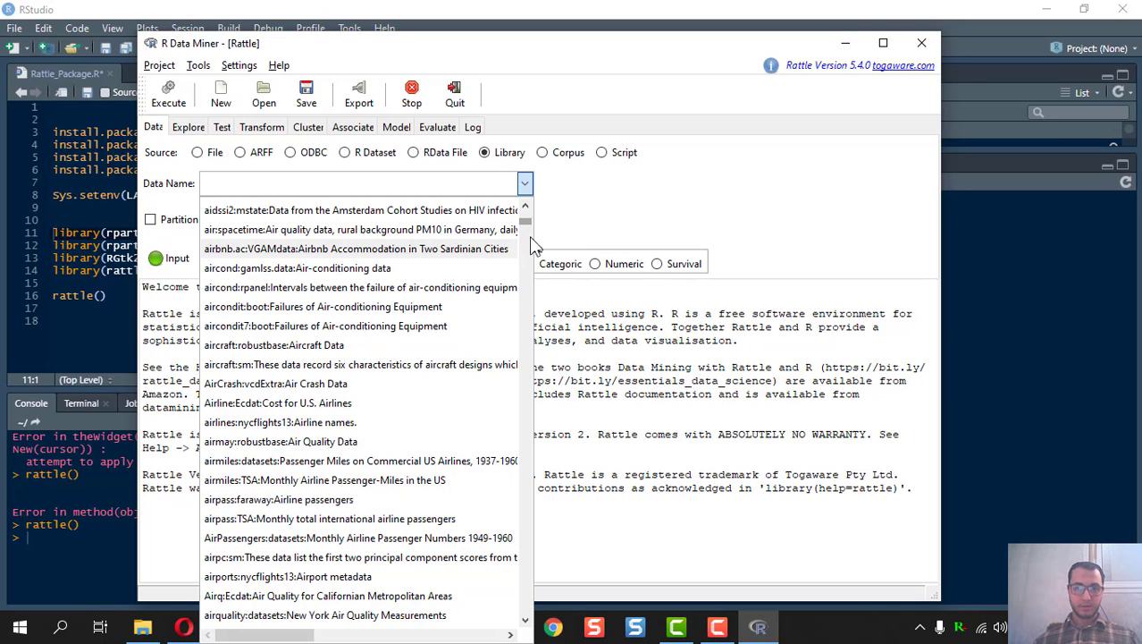
pyautogui.moveTo(526, 234); pyautogui.dragTo(524, 492)
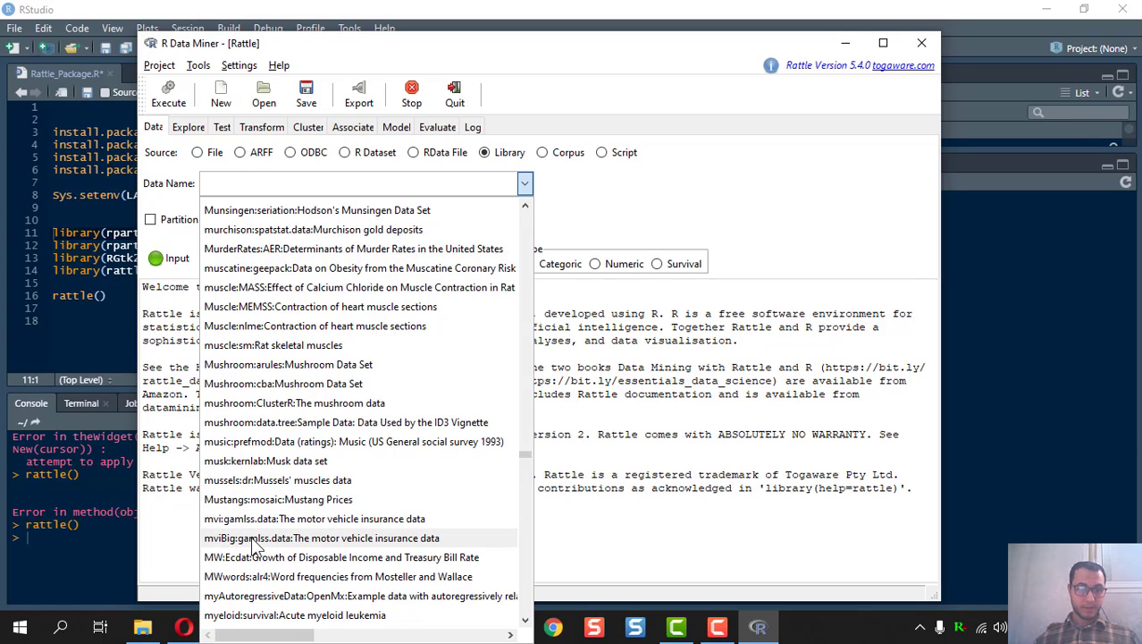
pyautogui.scroll(-7, 280, 543)
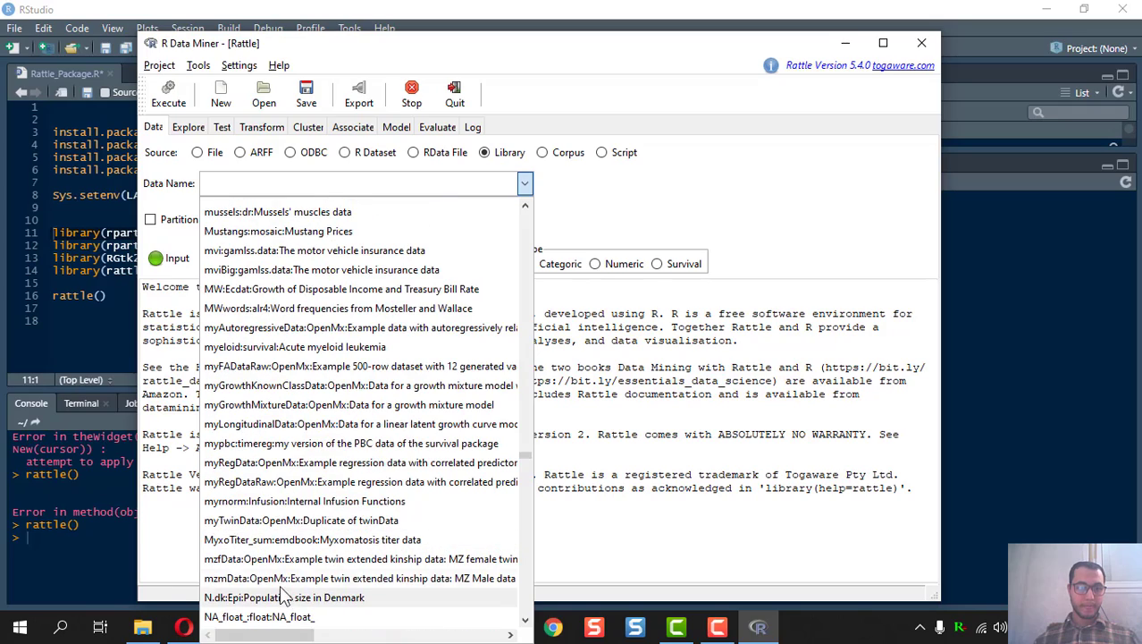
pyautogui.scroll(-8, 322, 559)
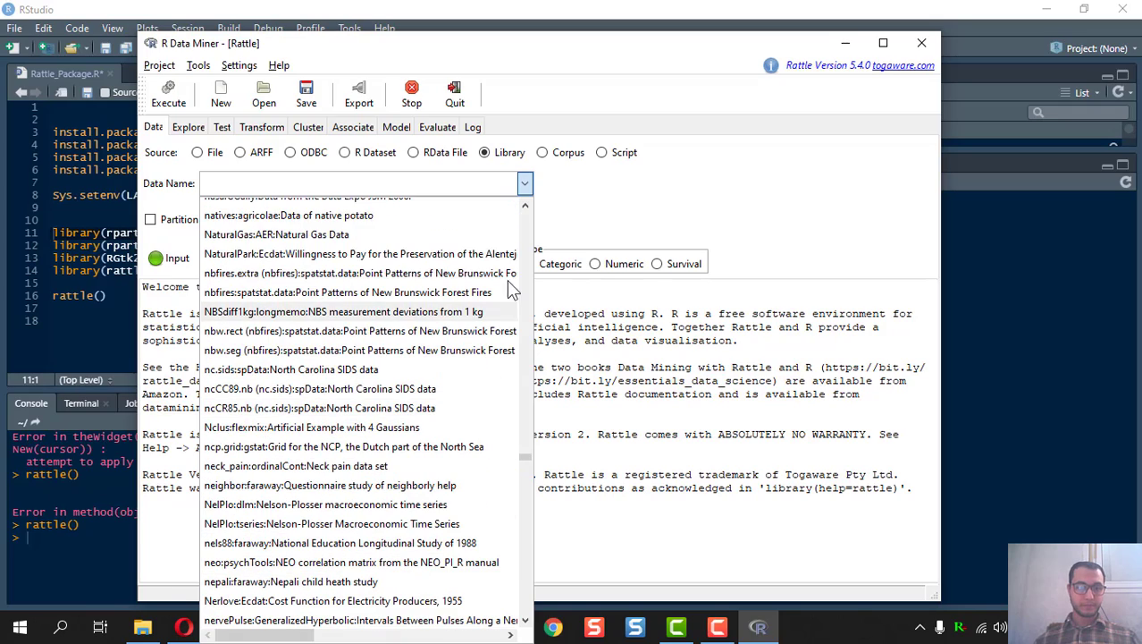
pyautogui.scroll(15, 515, 553)
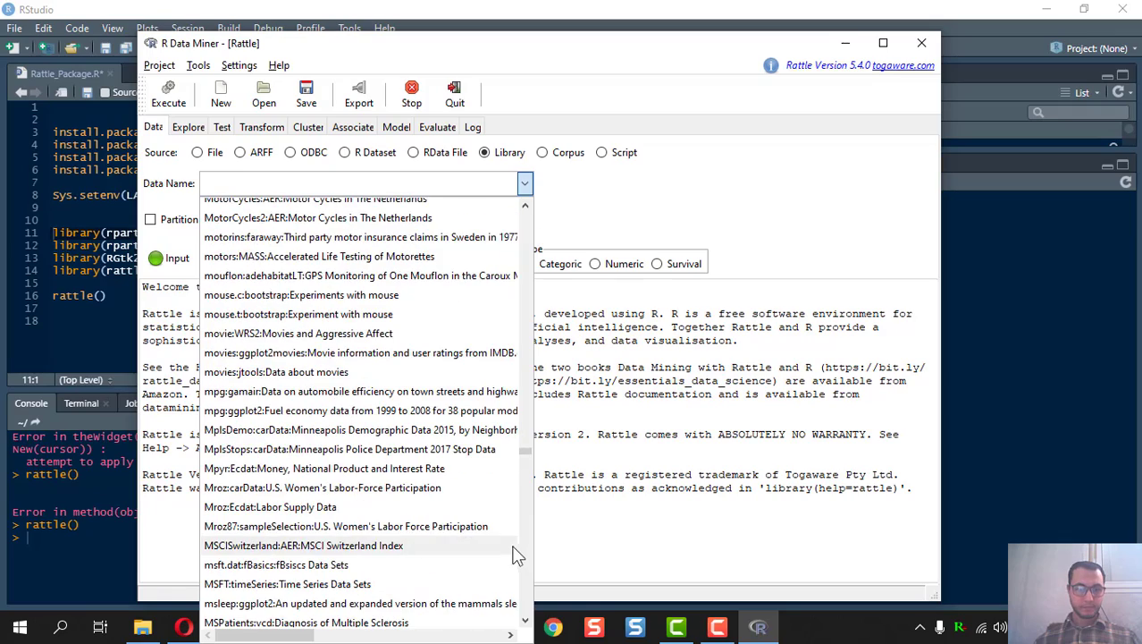
pyautogui.scroll(-5, 313, 567)
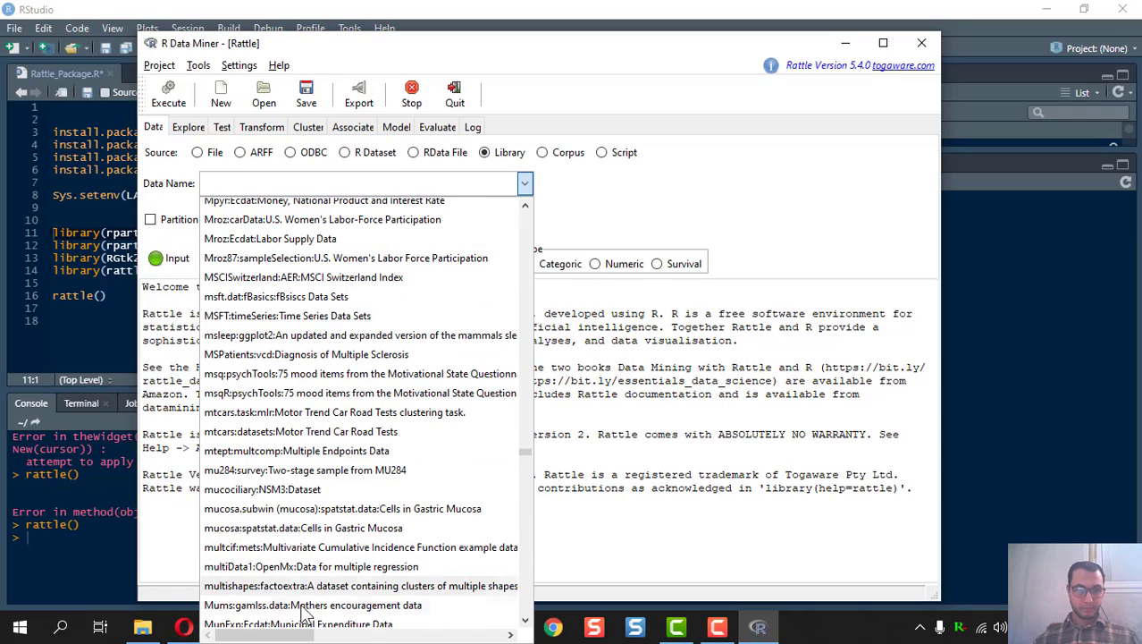
pyautogui.moveTo(526, 453); pyautogui.dragTo(526, 555)
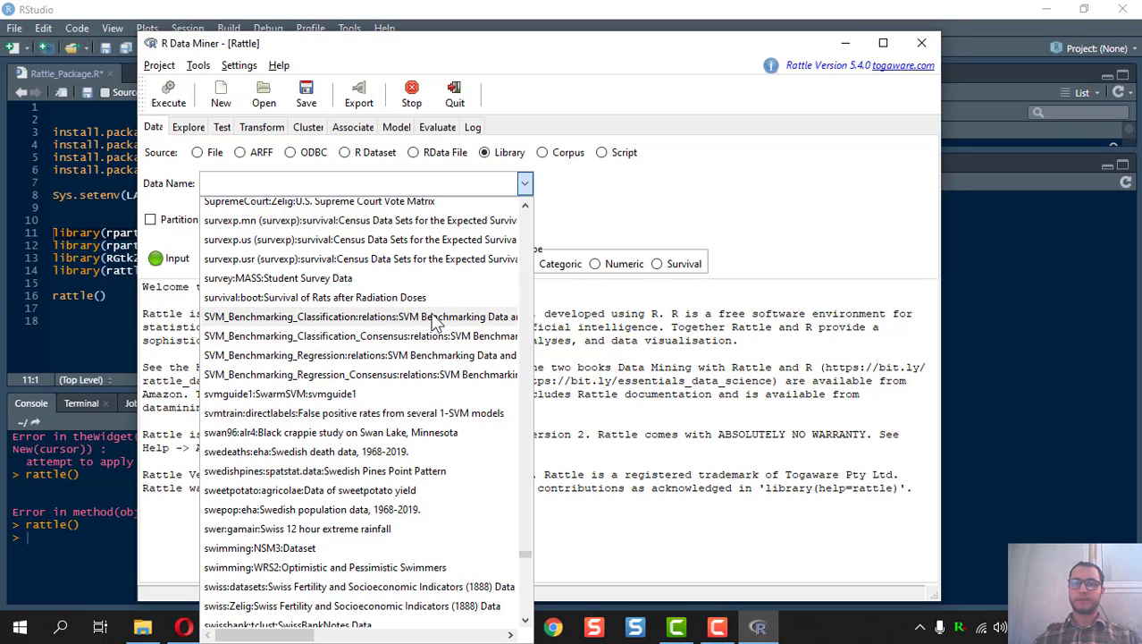
pyautogui.click(586, 189)
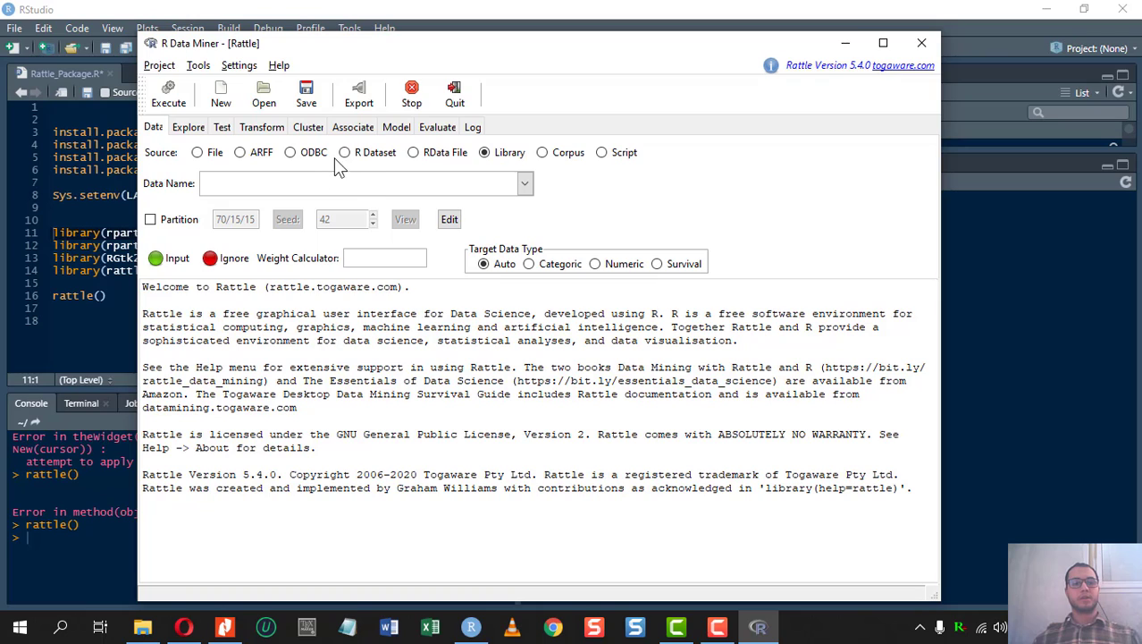
# - Choose File as the data source and browse to the Demos folder on the Desktop with All Files shown
pyautogui.click(198, 153)
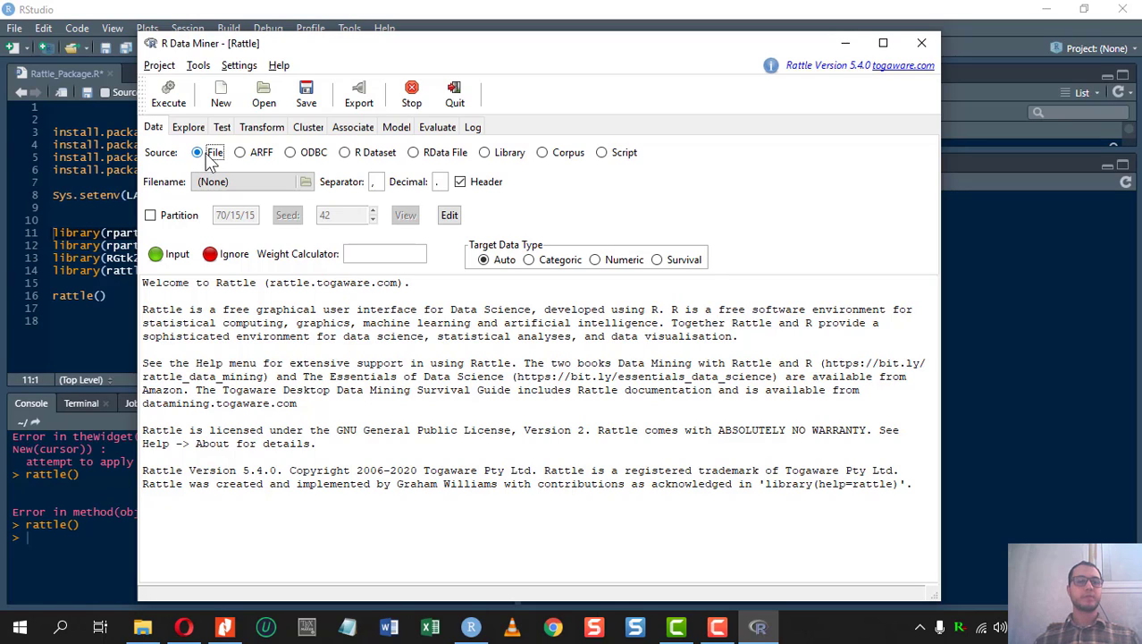
pyautogui.click(302, 183)
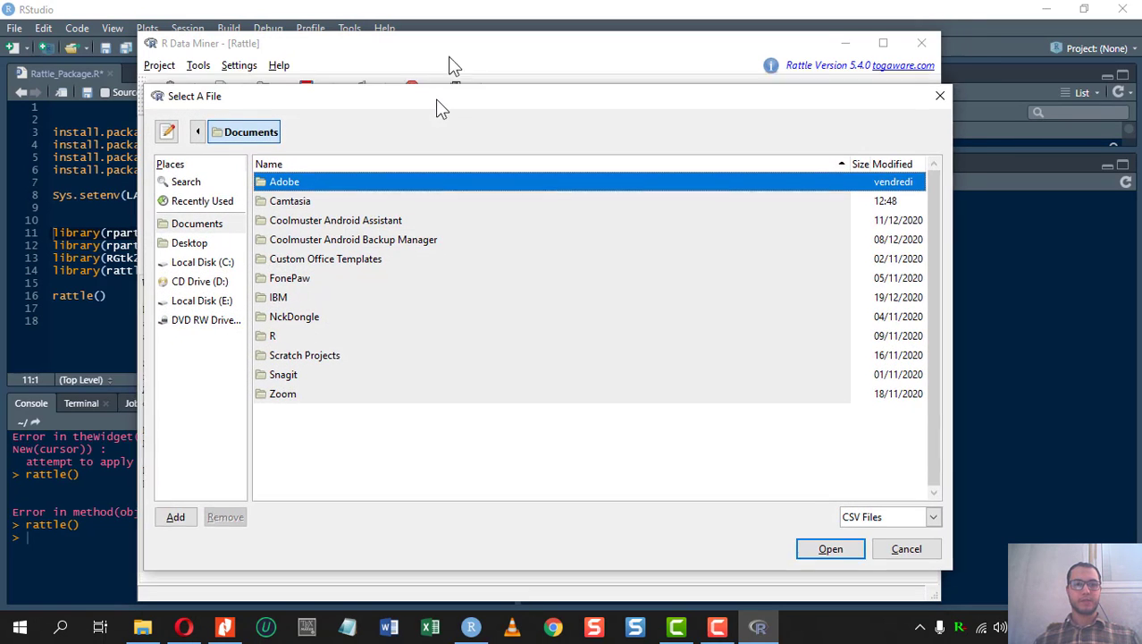
pyautogui.moveTo(441, 108); pyautogui.dragTo(451, 50)
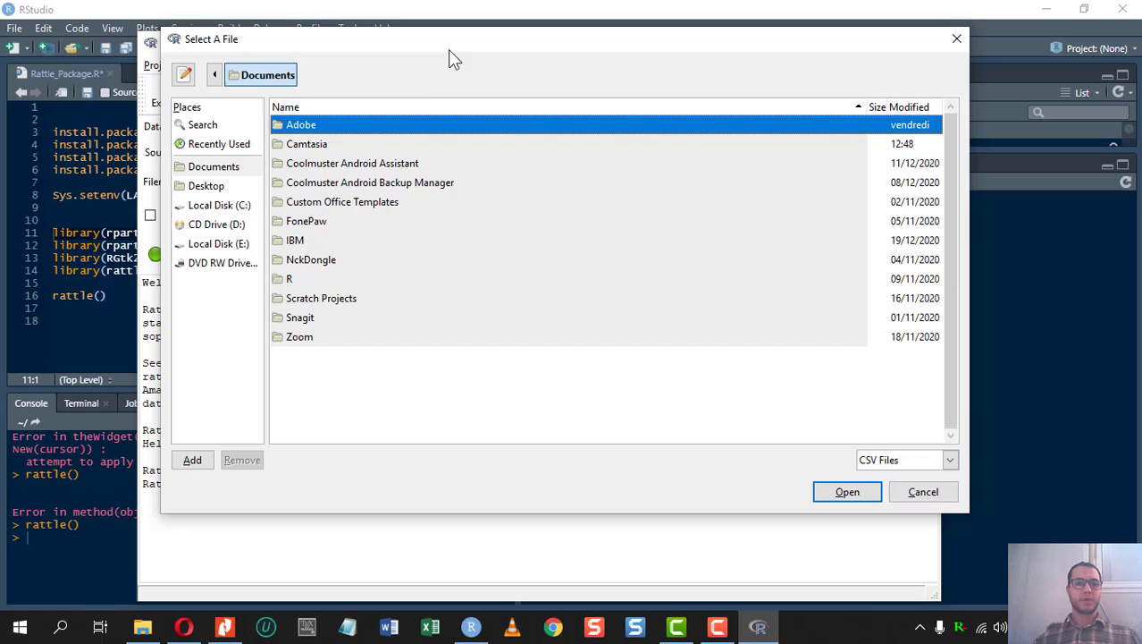
pyautogui.click(212, 185)
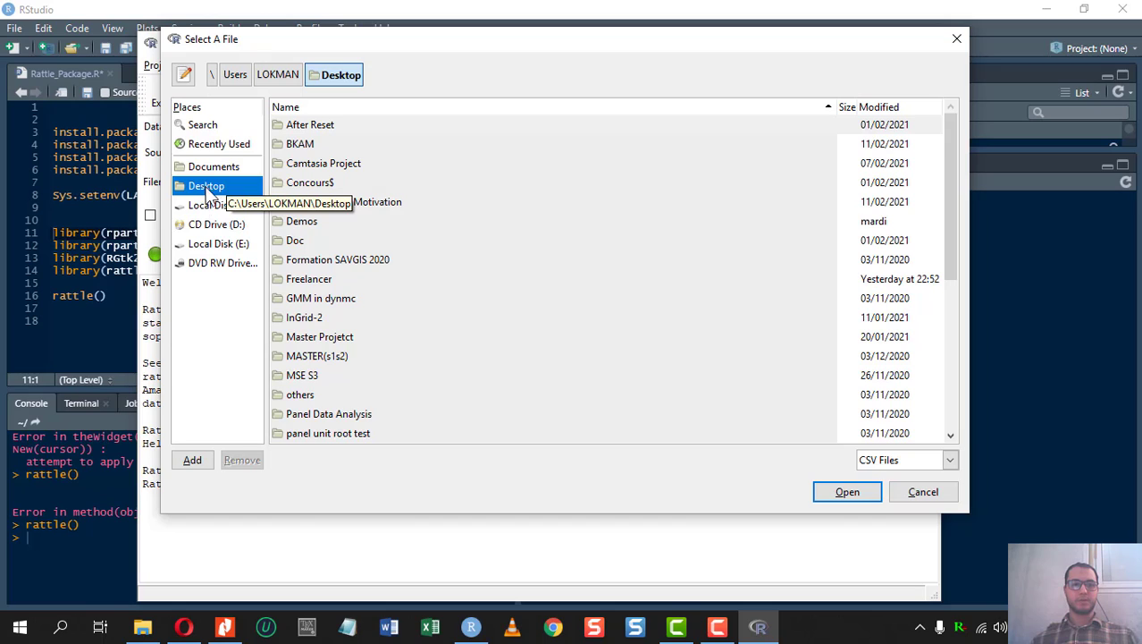
pyautogui.doubleClick(302, 222)
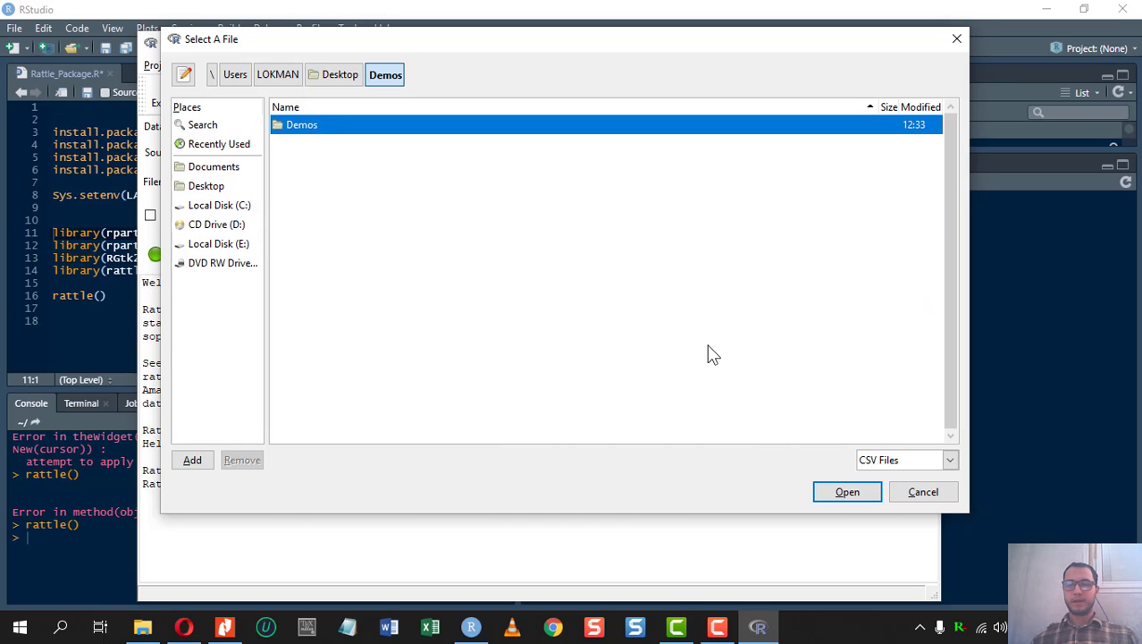
pyautogui.click(951, 461)
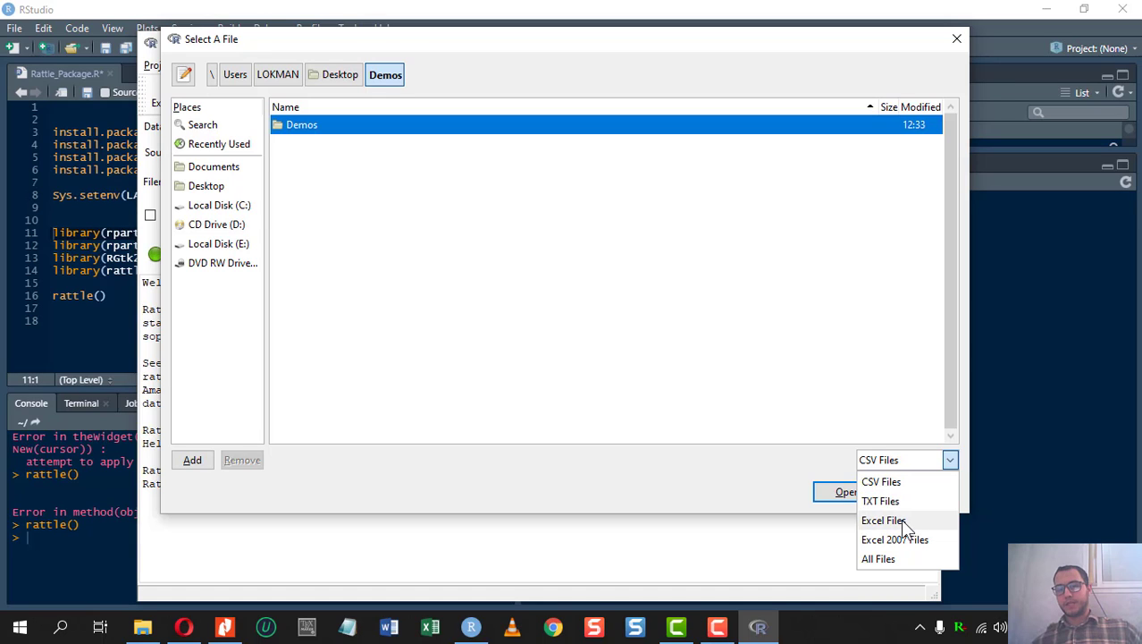
pyautogui.click(879, 559)
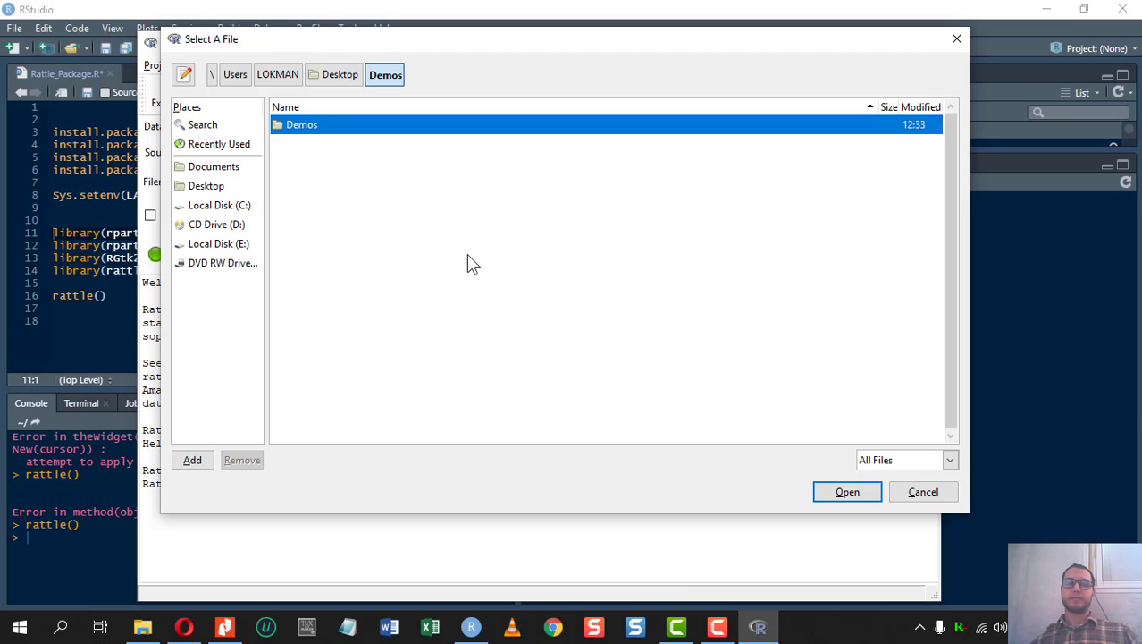
# - Select Data_For_Simulation.xlsx from the inner Demos folder and execute the data load
pyautogui.doubleClick(304, 126)
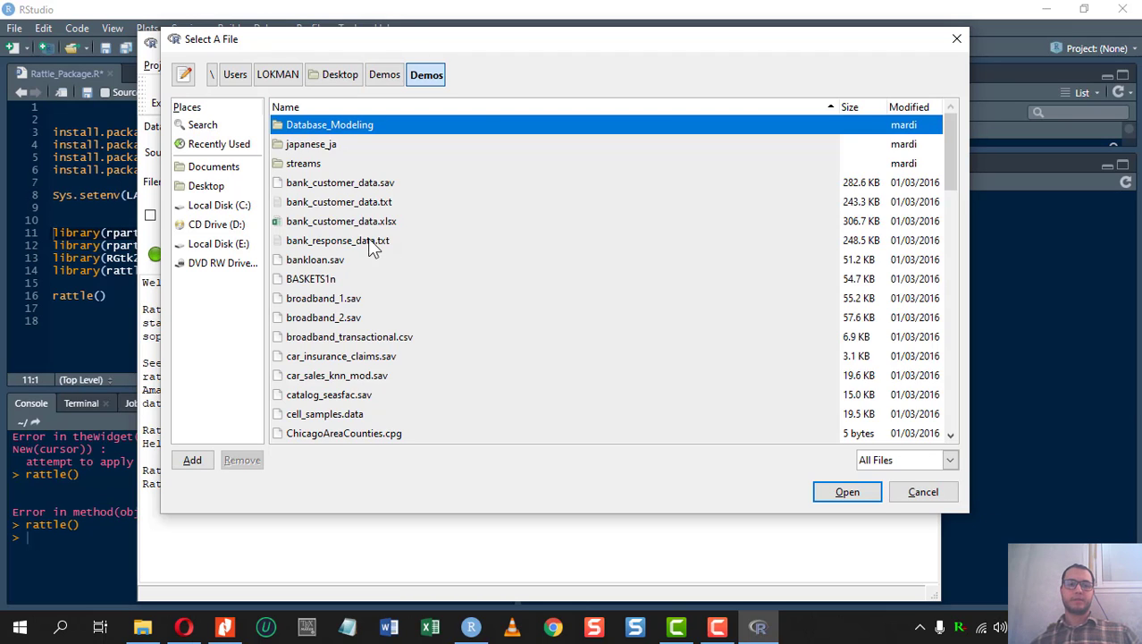
pyautogui.scroll(-7, 380, 244)
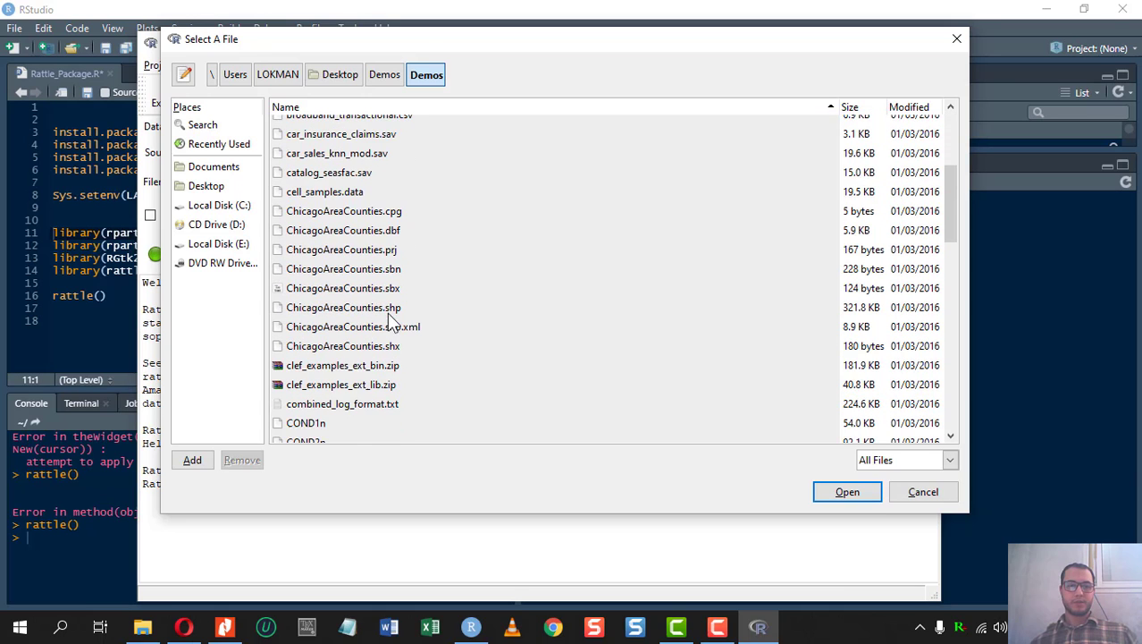
pyautogui.scroll(-2, 409, 315)
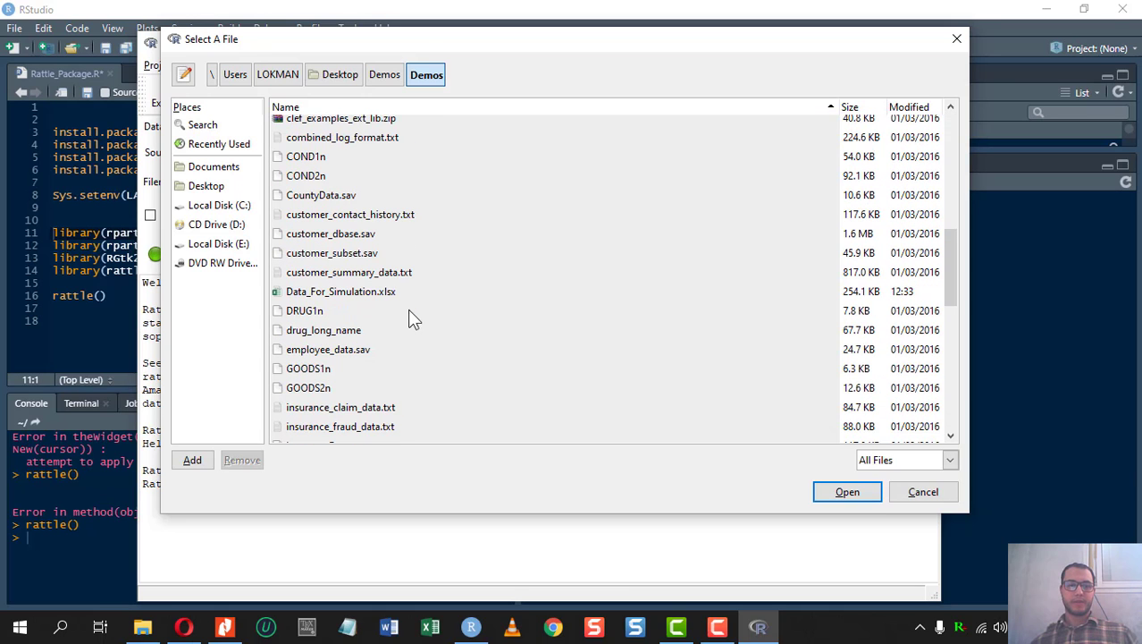
pyautogui.click(362, 298)
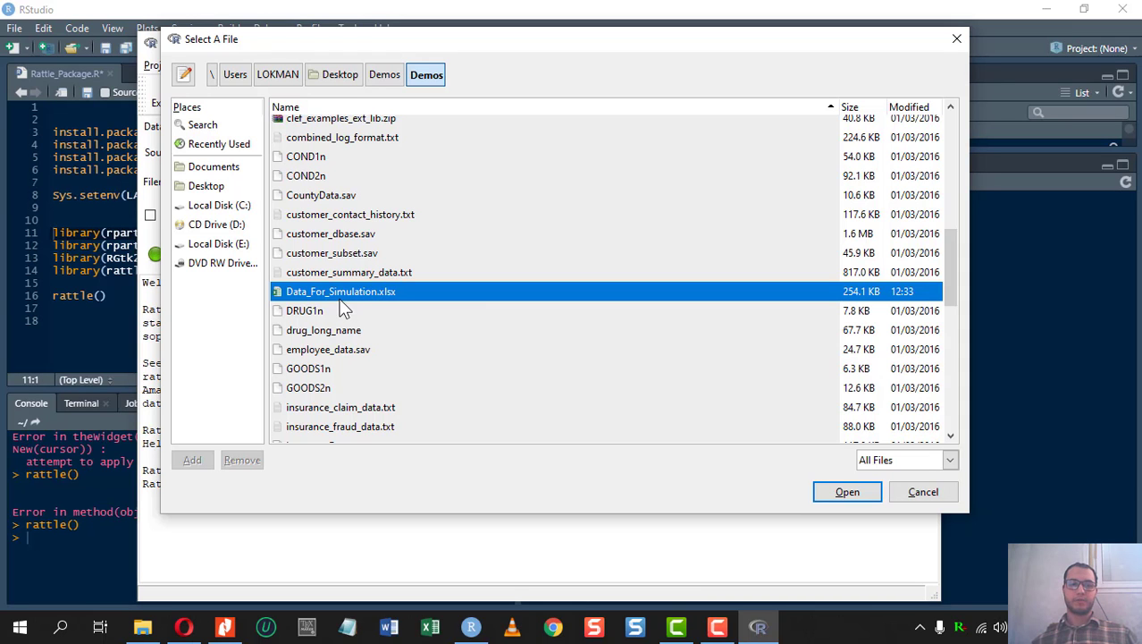
pyautogui.click(847, 492)
pyautogui.moveTo(528, 51); pyautogui.dragTo(534, 32)
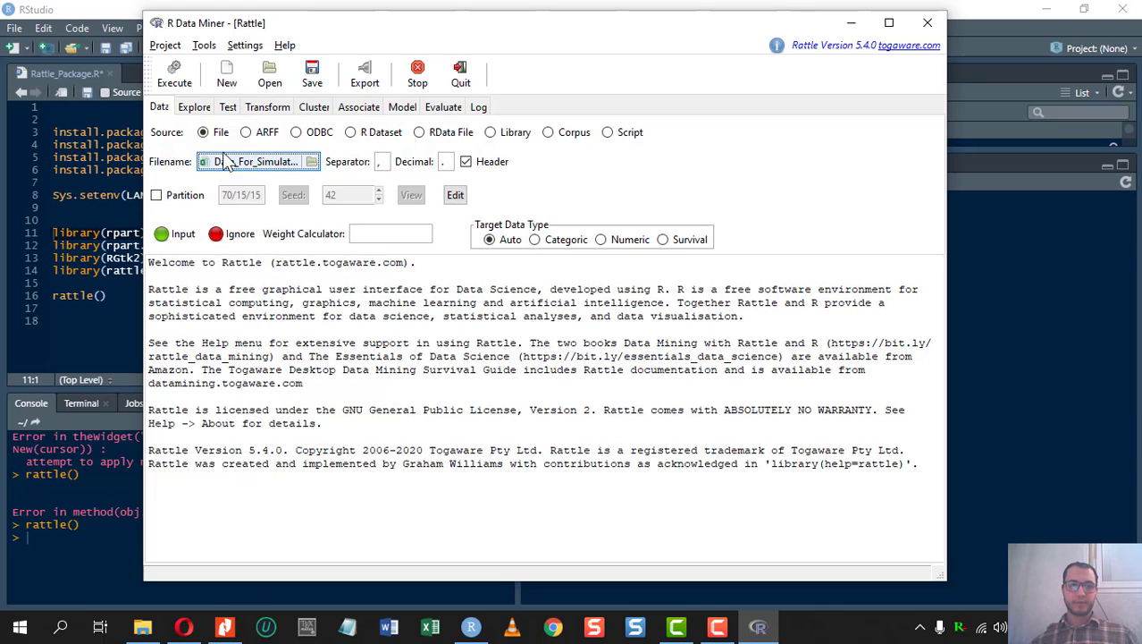
pyautogui.click(176, 78)
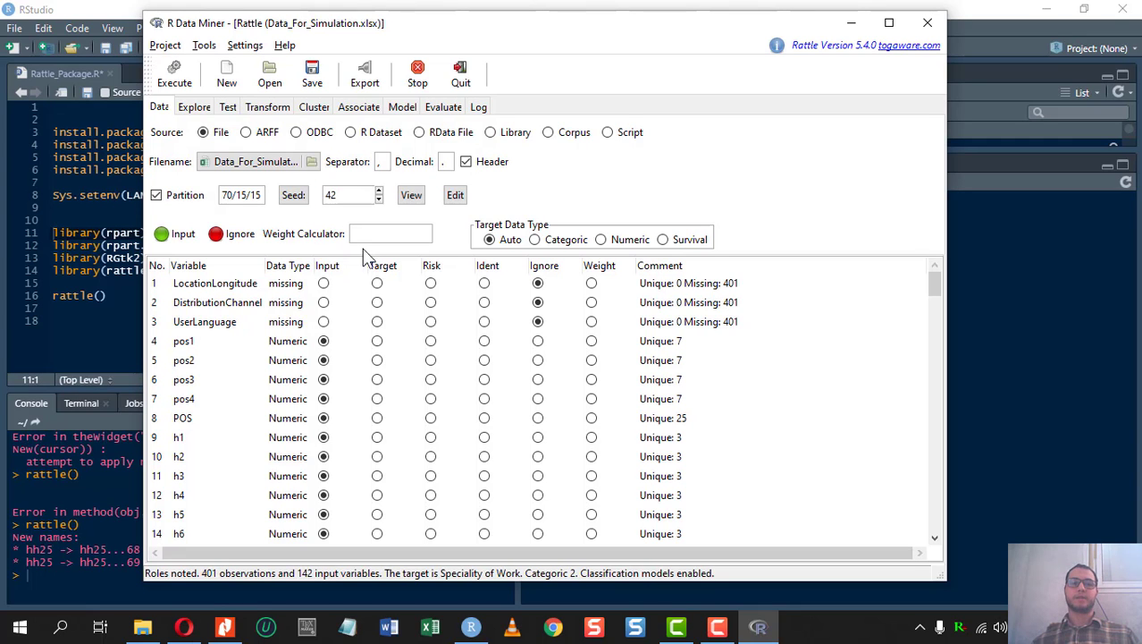
# - Enlarge the R Data Miner window vertically and look through the loaded variables with their data types and roles
pyautogui.moveTo(701, 34); pyautogui.dragTo(703, 24)
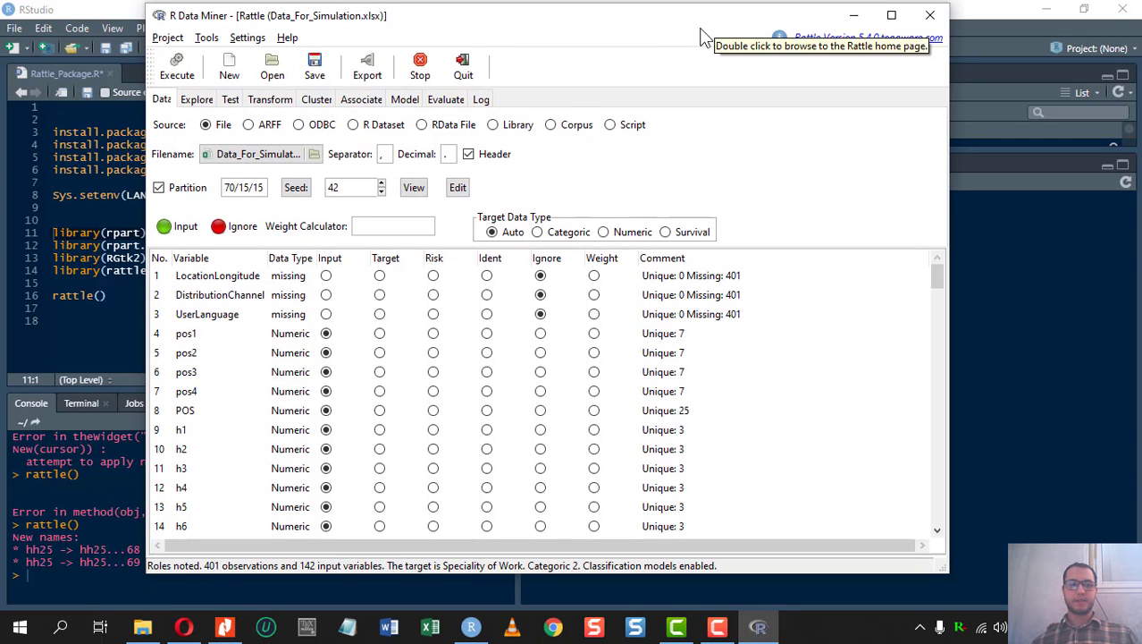
pyautogui.moveTo(756, 577); pyautogui.dragTo(756, 611)
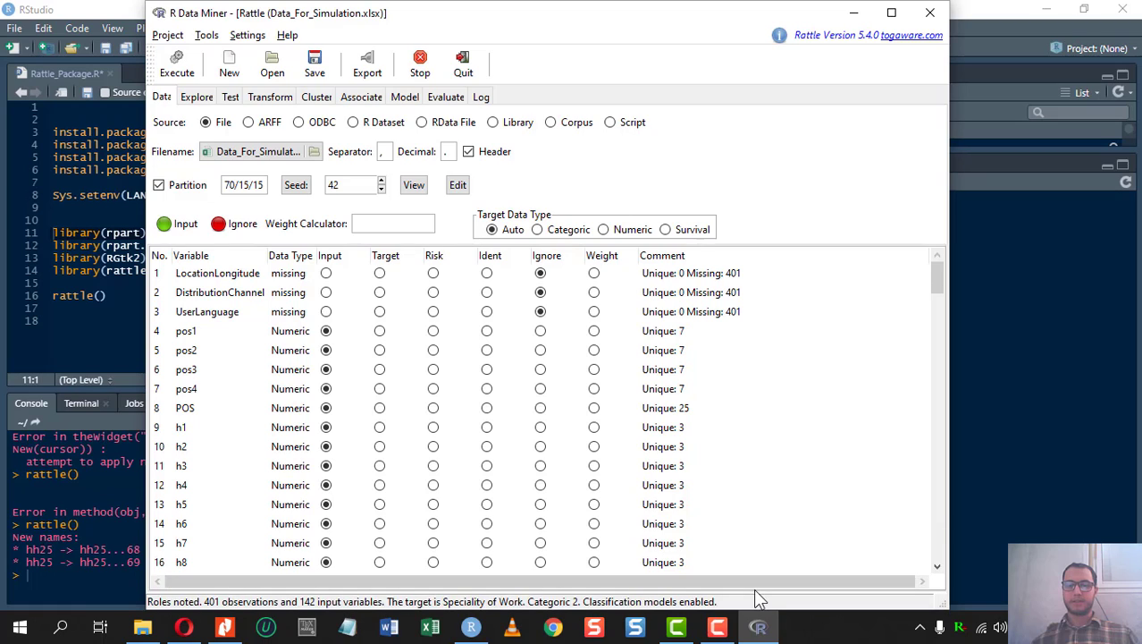
pyautogui.moveTo(934, 276); pyautogui.dragTo(940, 252)
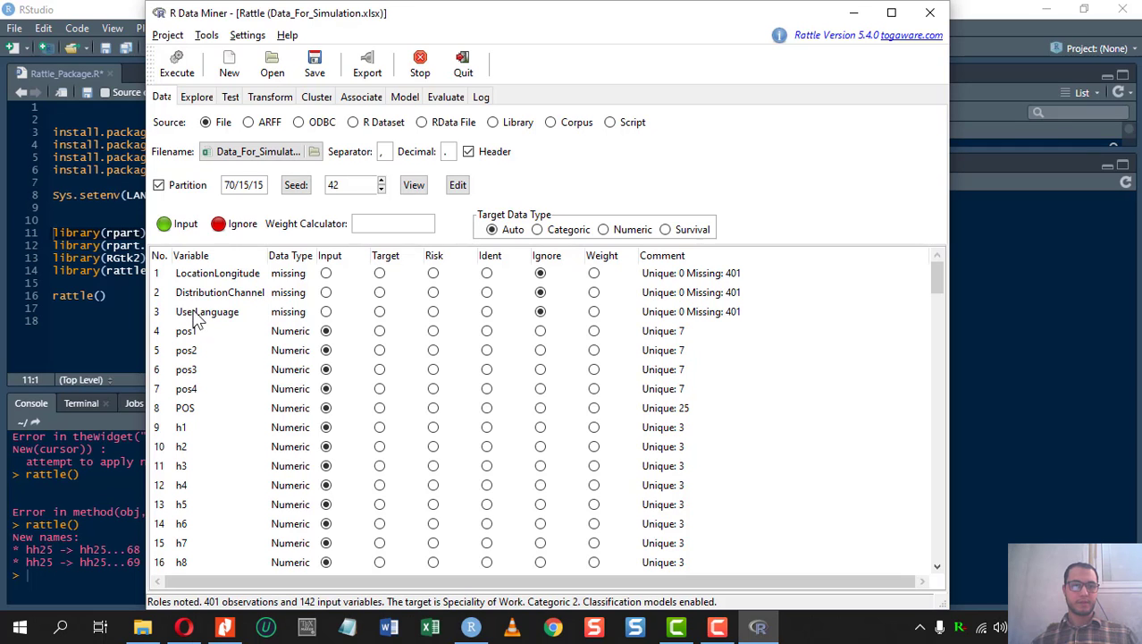
pyautogui.scroll(-9, 211, 474)
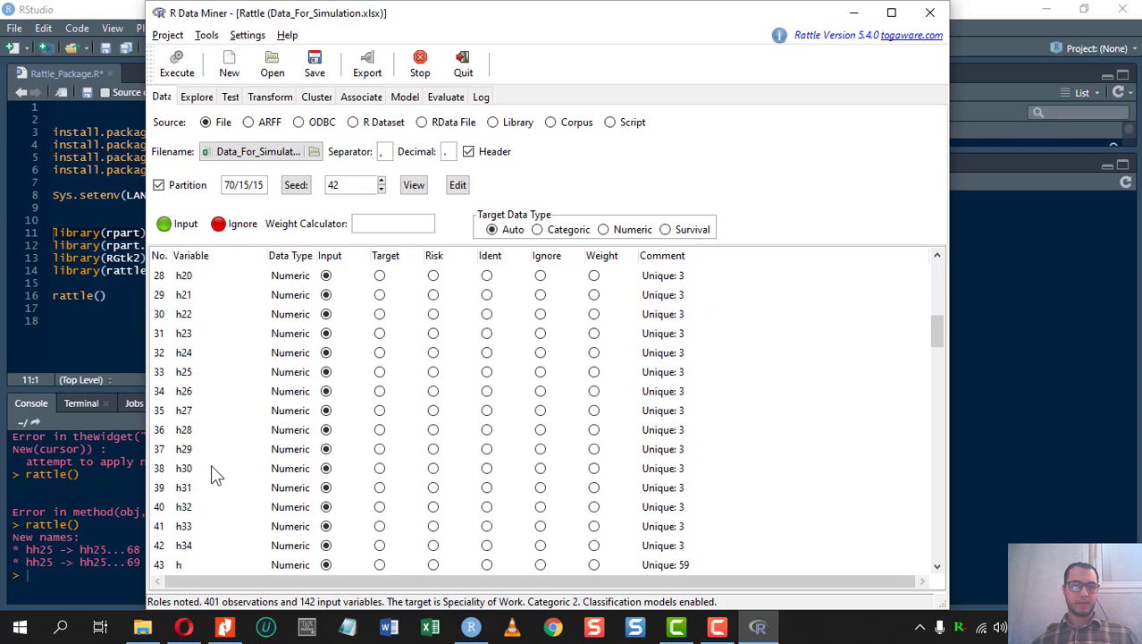
pyautogui.scroll(-7, 211, 474)
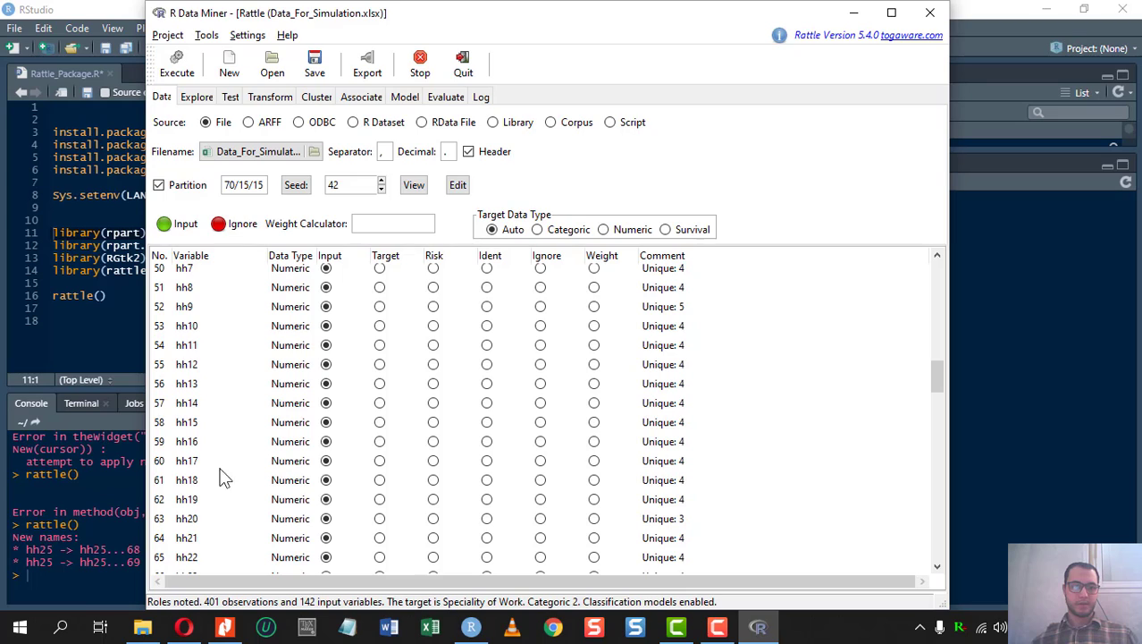
pyautogui.scroll(-3, 223, 479)
# - Minimize the Rattle and RStudio windows and open Data_For_Simulation.xlsx in Excel, declining to select default file types
pyautogui.click(853, 12)
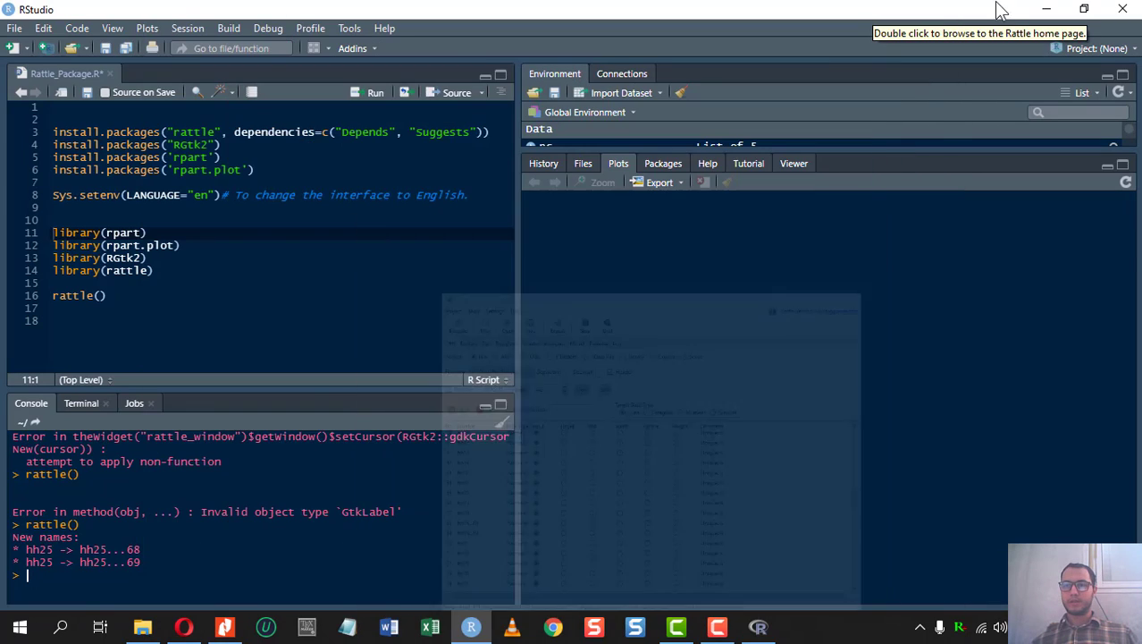
pyautogui.click(1046, 9)
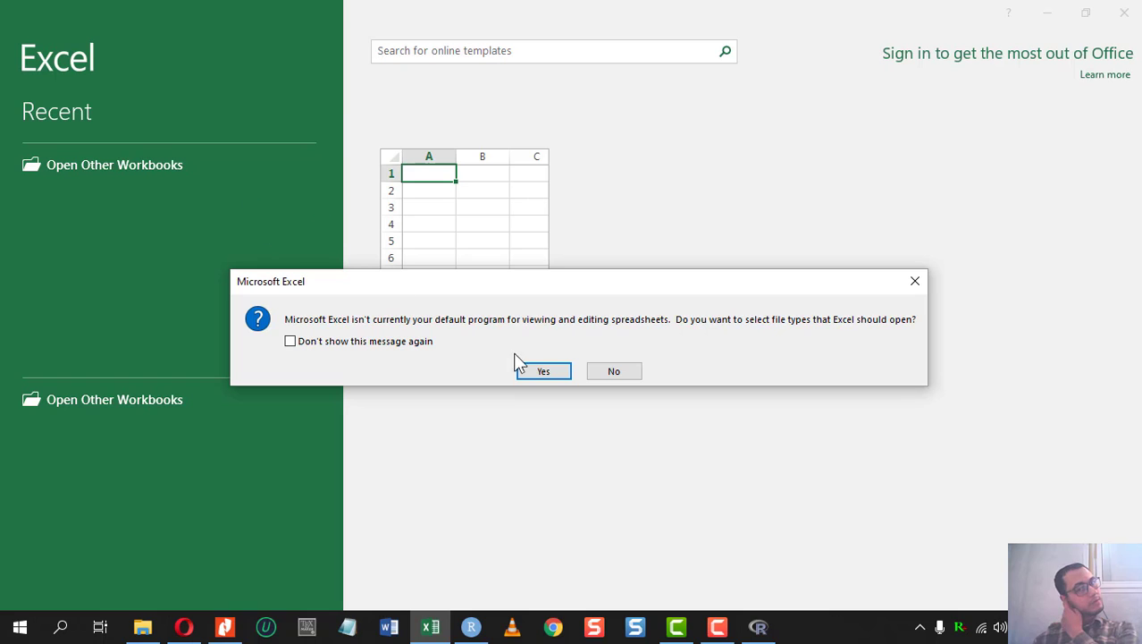
pyautogui.click(614, 371)
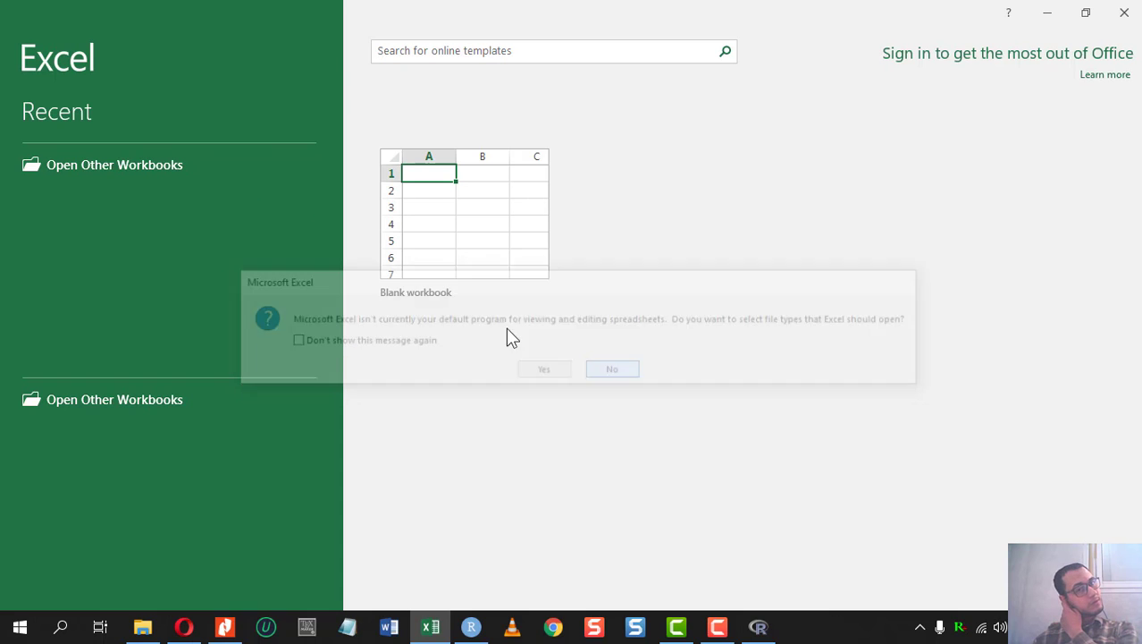
pyautogui.click(149, 183)
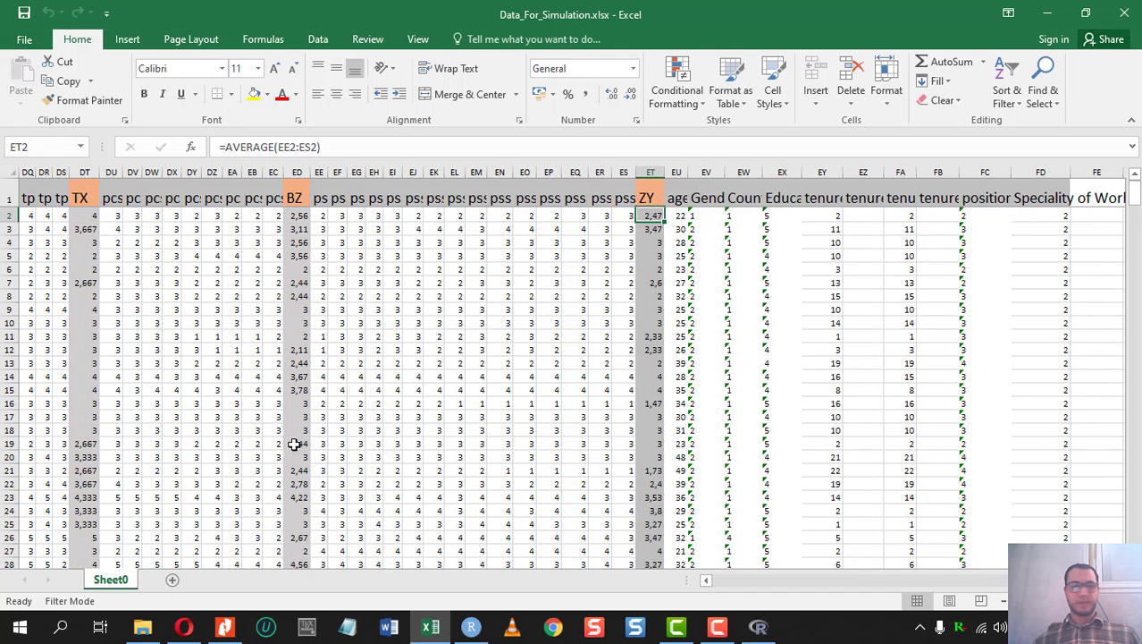
# - Look through the rows of the simulation dataset and return to its first records
pyautogui.scroll(-9, 996, 327)
pyautogui.click(1137, 287)
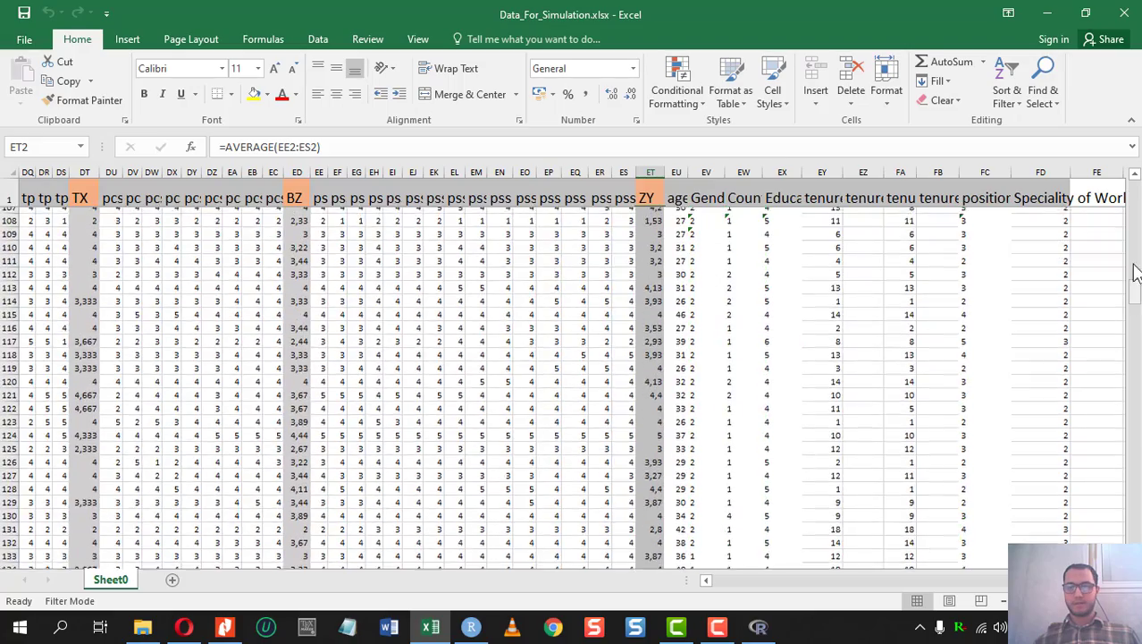
pyautogui.moveTo(1137, 291); pyautogui.dragTo(1137, 190)
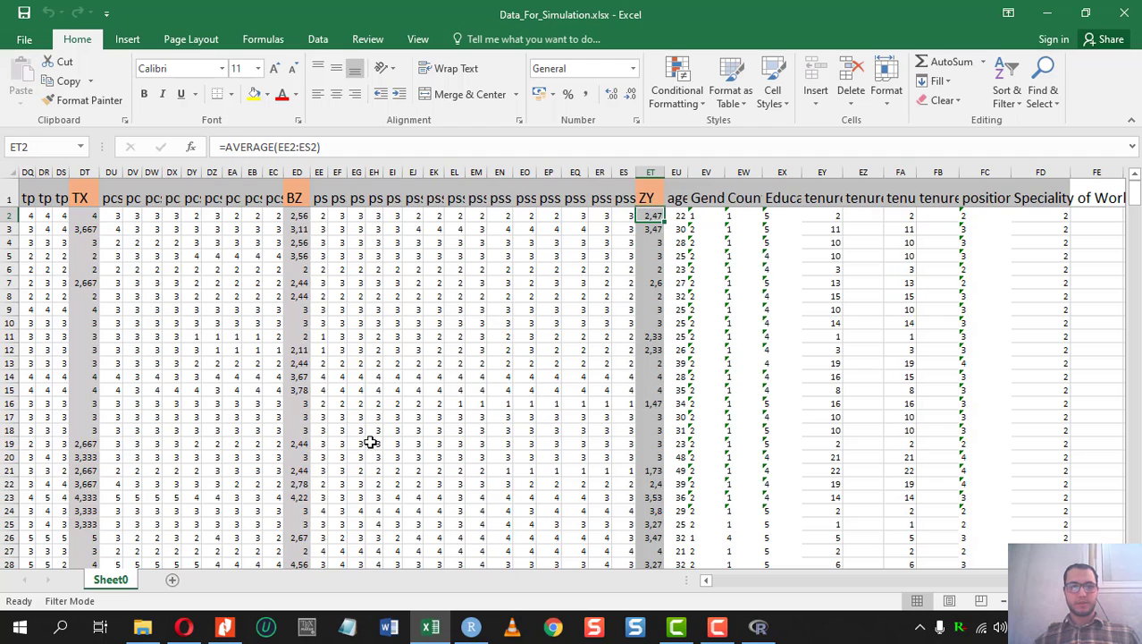
# - Fill header row 1 with yellow, widen column EH and autofit column ET
pyautogui.click(9, 197)
pyautogui.click(254, 95)
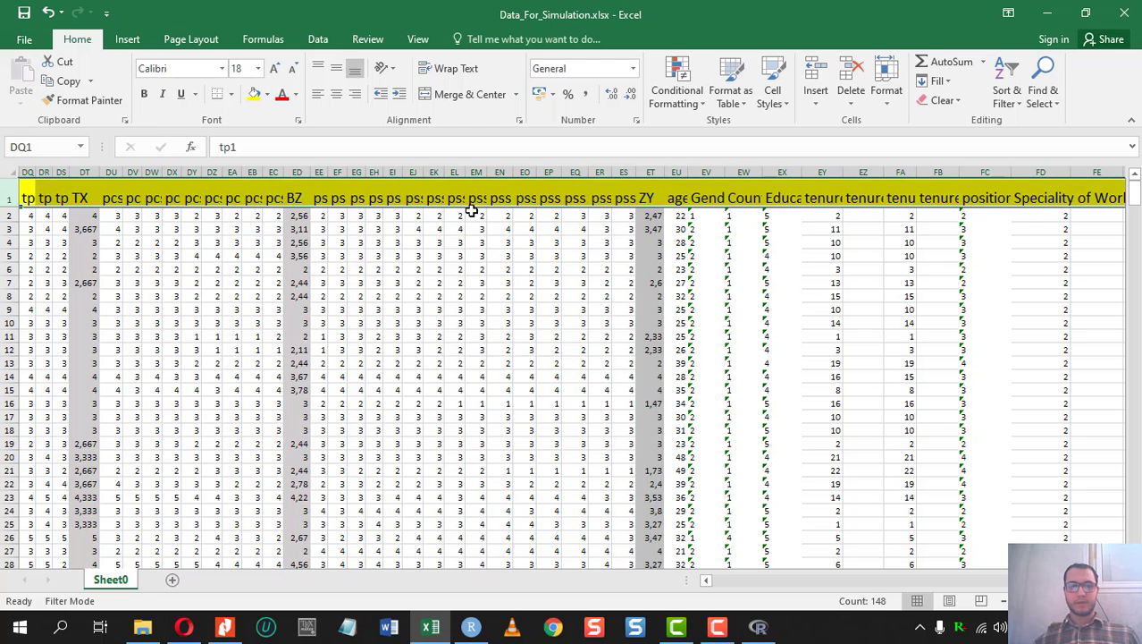
pyautogui.moveTo(380, 172); pyautogui.dragTo(404, 171)
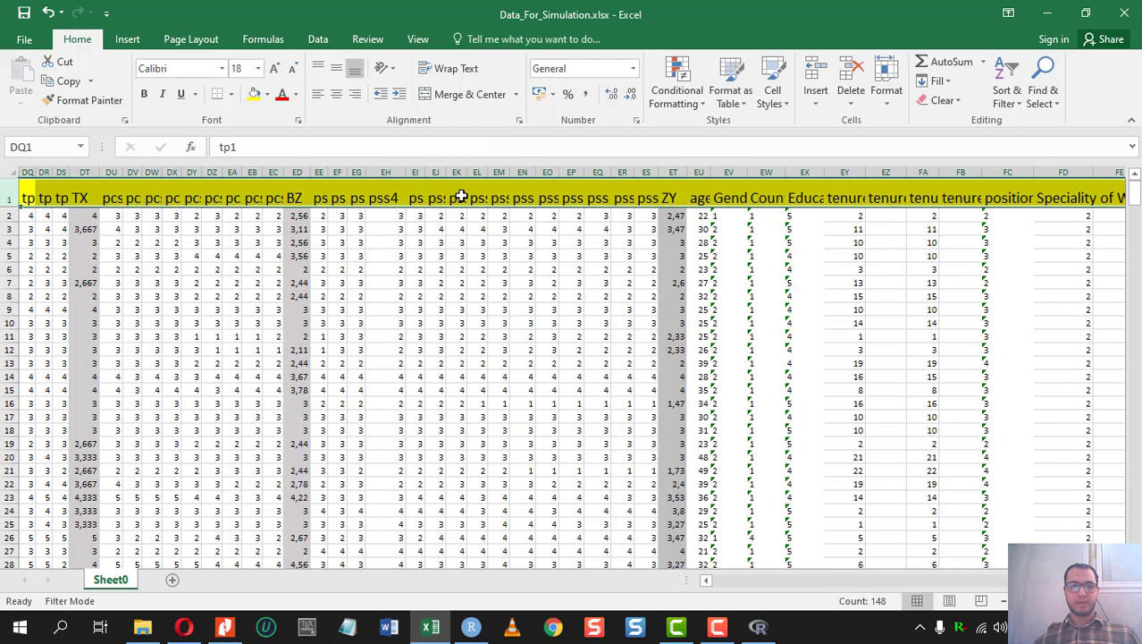
pyautogui.doubleClick(682, 172)
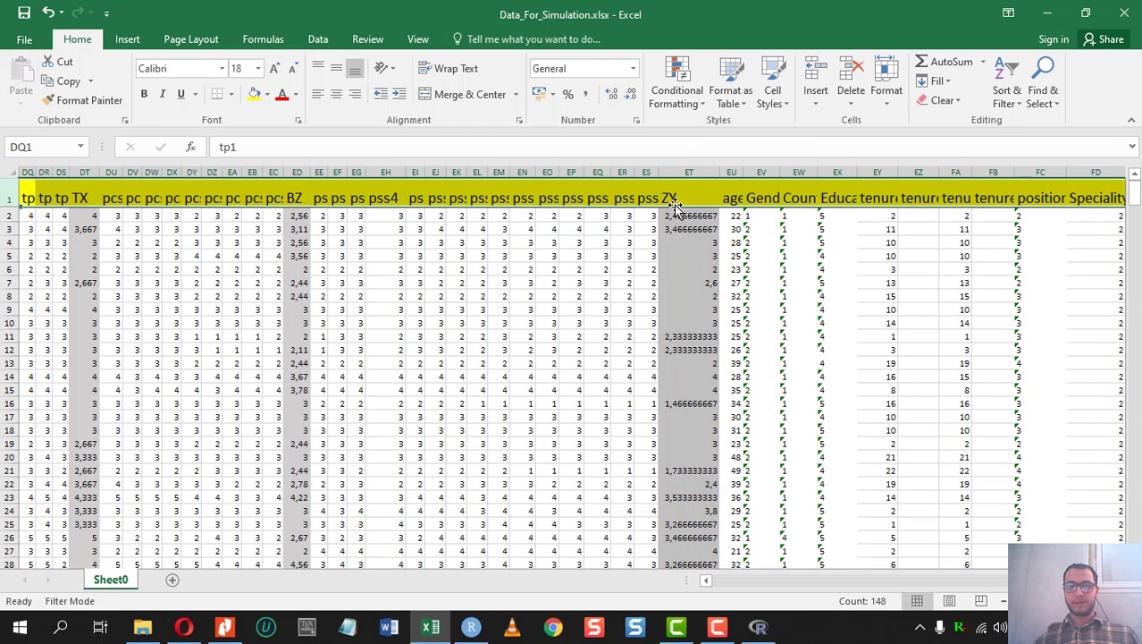
# - Close the workbook without saving its changes, switch back to the R Data Miner window and reposition it
pyautogui.click(1123, 14)
pyautogui.click(574, 342)
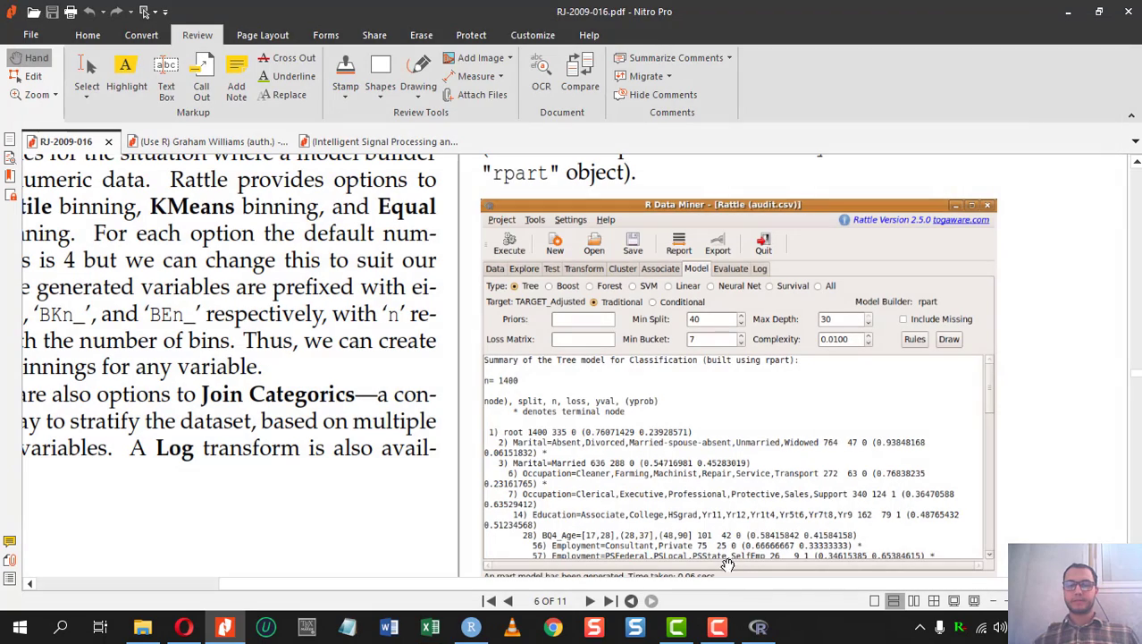
pyautogui.click(758, 626)
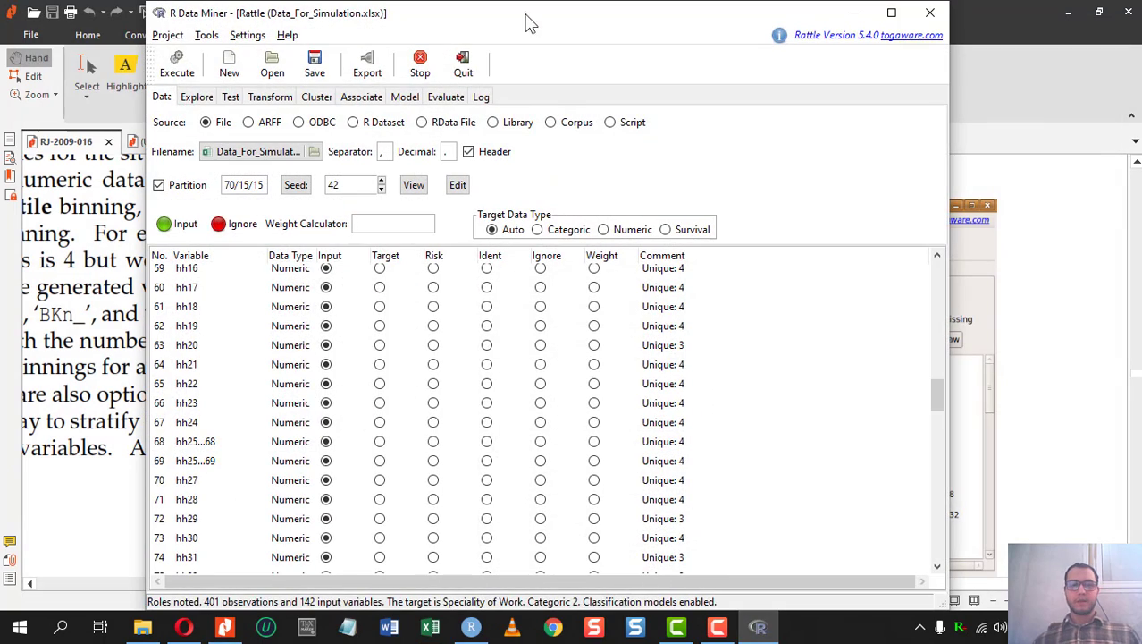
pyautogui.moveTo(556, 25); pyautogui.dragTo(578, 18)
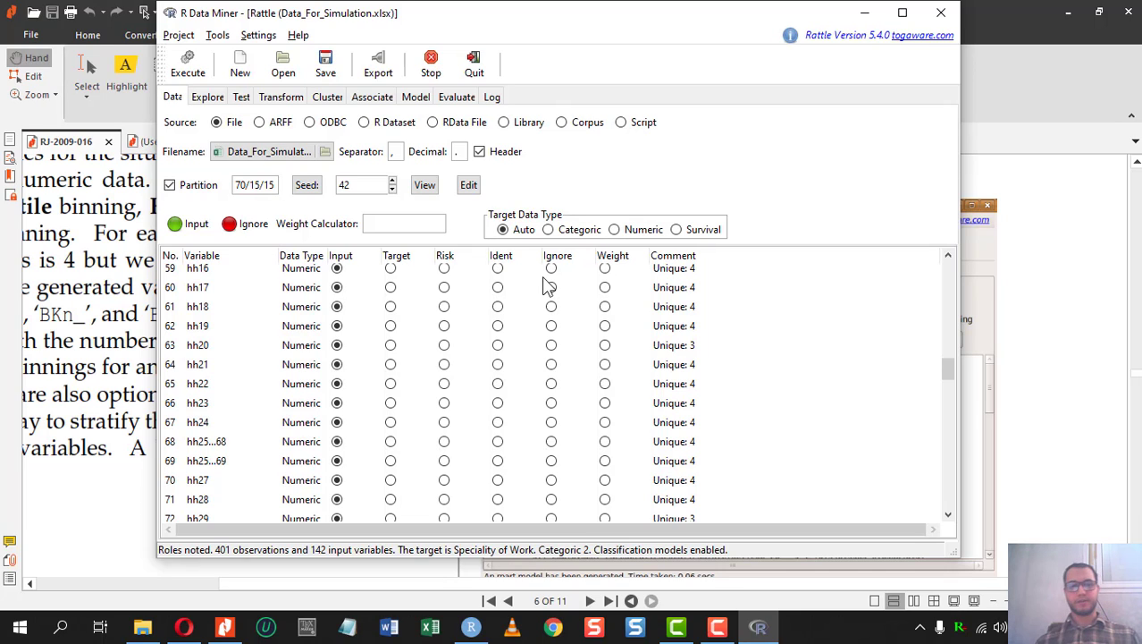
# - Set the role of variables pos1 through pos4 and POS to Ignore
pyautogui.scroll(5, 811, 302)
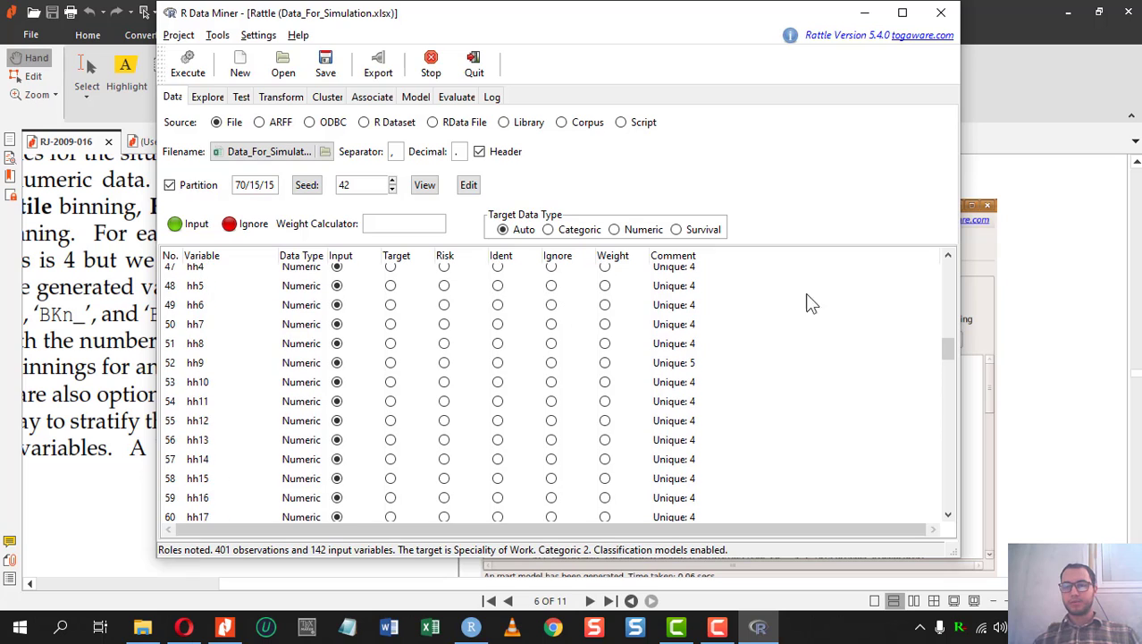
pyautogui.moveTo(947, 342); pyautogui.dragTo(952, 240)
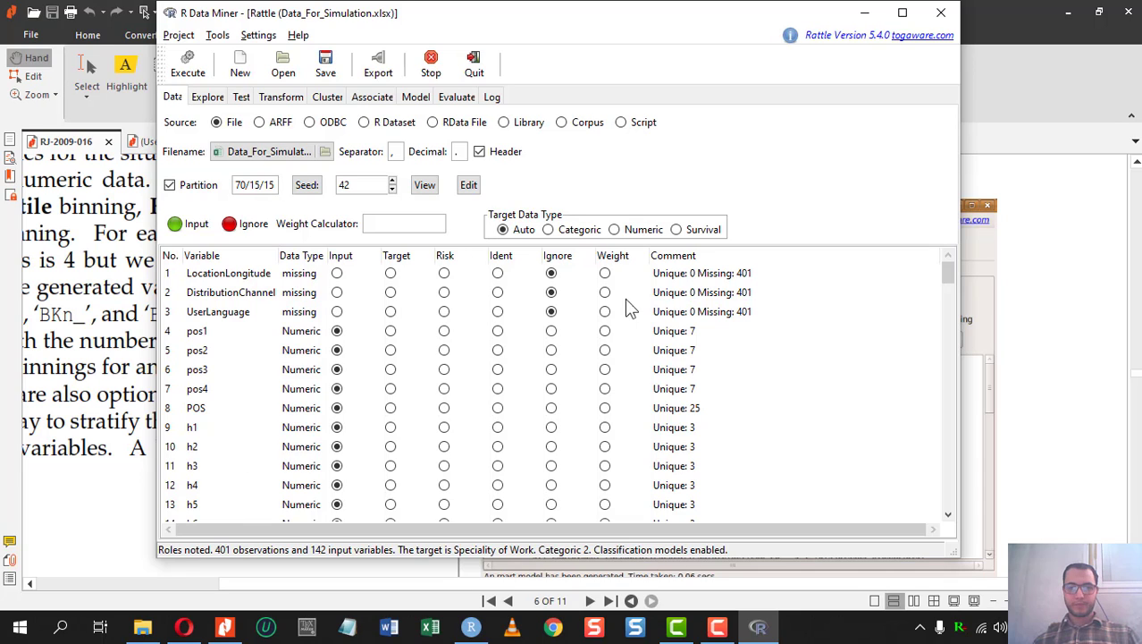
pyautogui.click(551, 330)
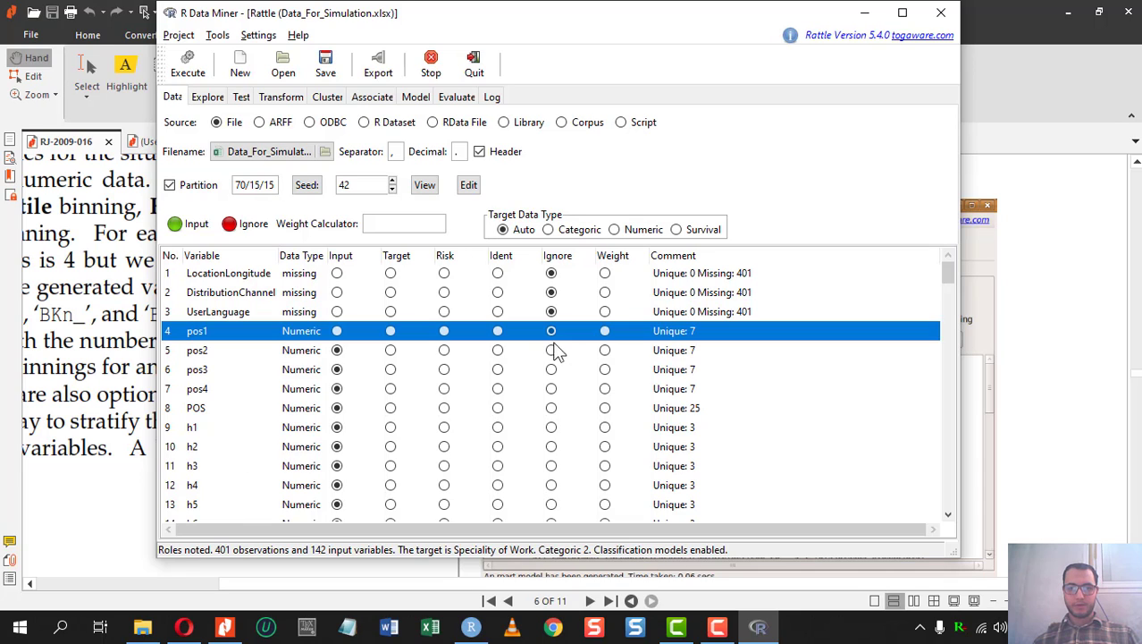
pyautogui.click(551, 350)
pyautogui.click(551, 369)
pyautogui.click(552, 388)
pyautogui.click(551, 408)
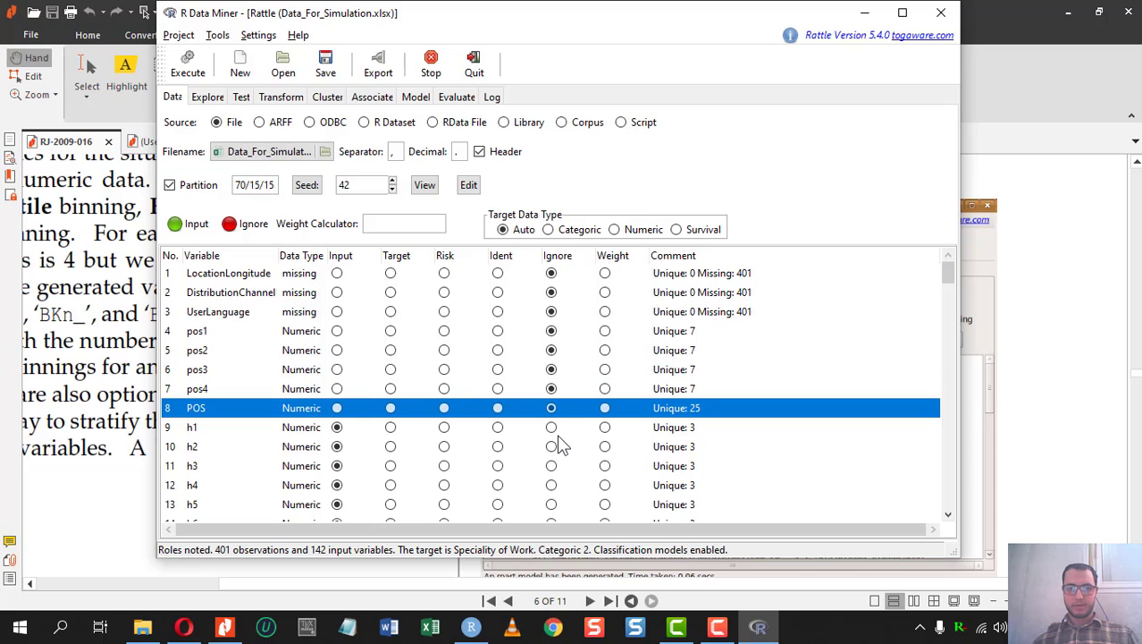
# - Set the role of variables h1 through h12 to Ignore
pyautogui.click(552, 427)
pyautogui.click(552, 446)
pyautogui.click(551, 465)
pyautogui.click(552, 488)
pyautogui.click(554, 505)
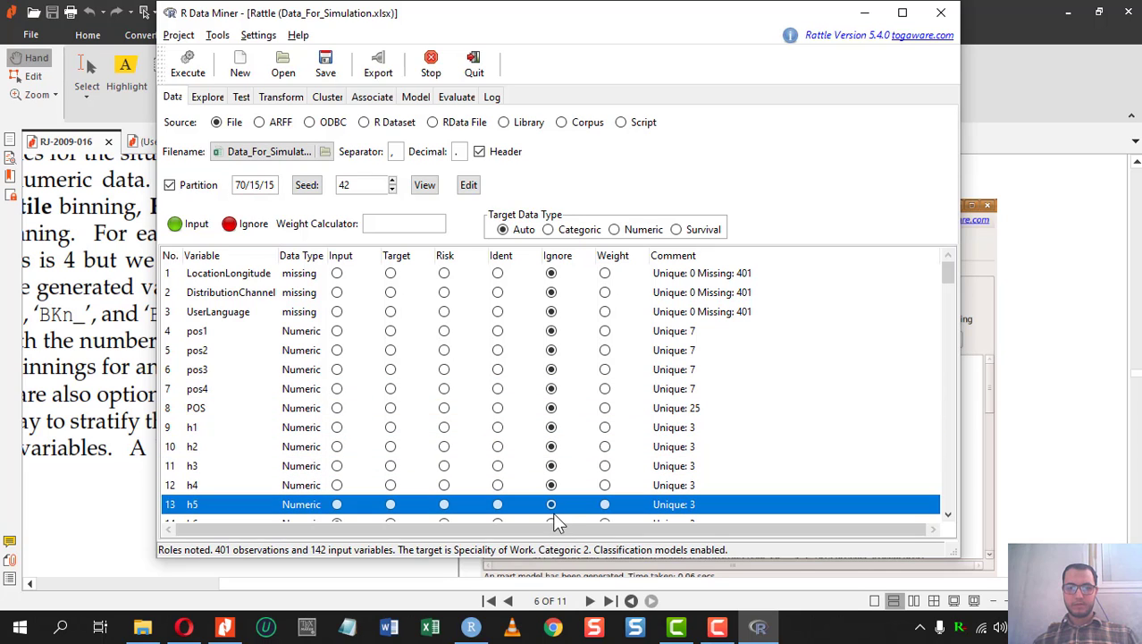
pyautogui.scroll(-3, 560, 490)
pyautogui.click(552, 370)
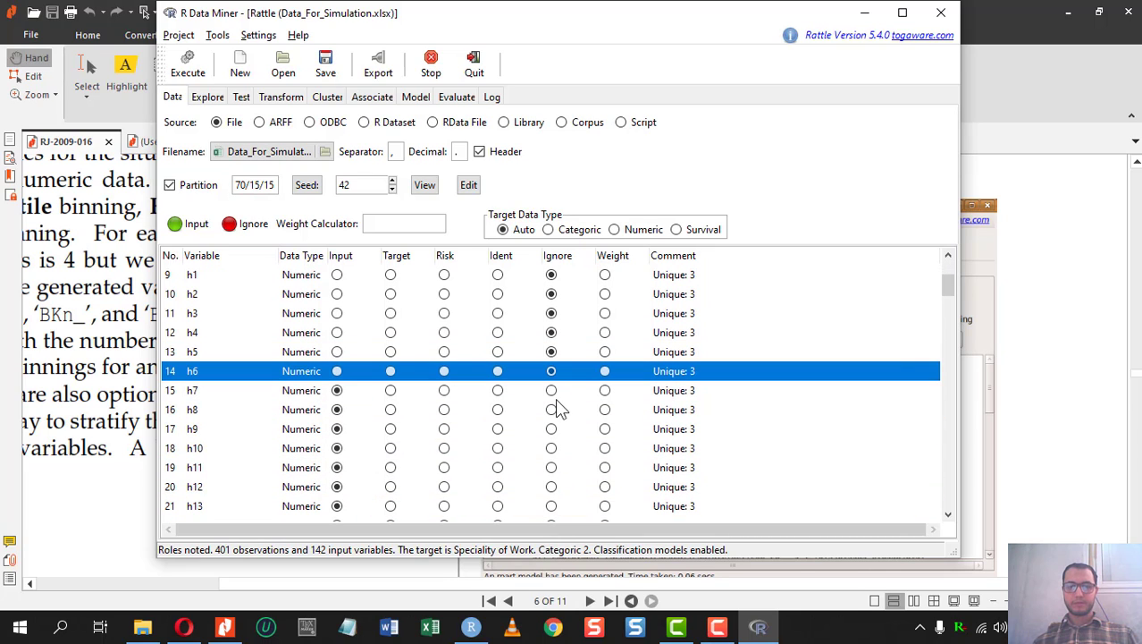
pyautogui.click(552, 390)
pyautogui.click(551, 409)
pyautogui.click(551, 429)
pyautogui.click(552, 448)
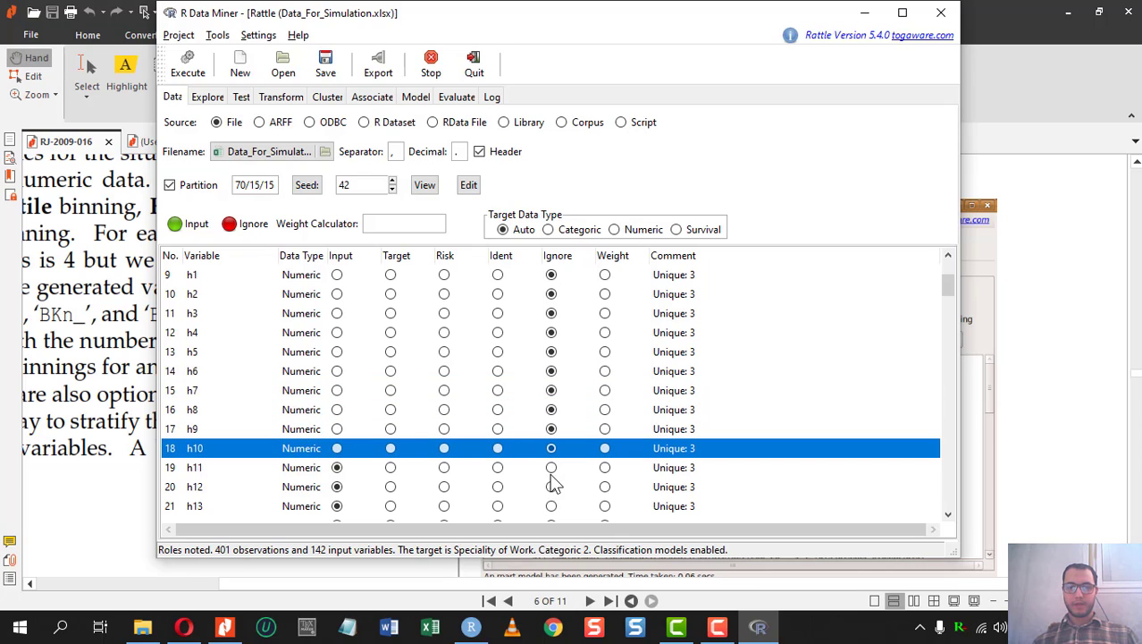
pyautogui.click(552, 467)
pyautogui.click(552, 486)
# - Set the role of variables h13 through h21 to Ignore
pyautogui.scroll(-3, 552, 490)
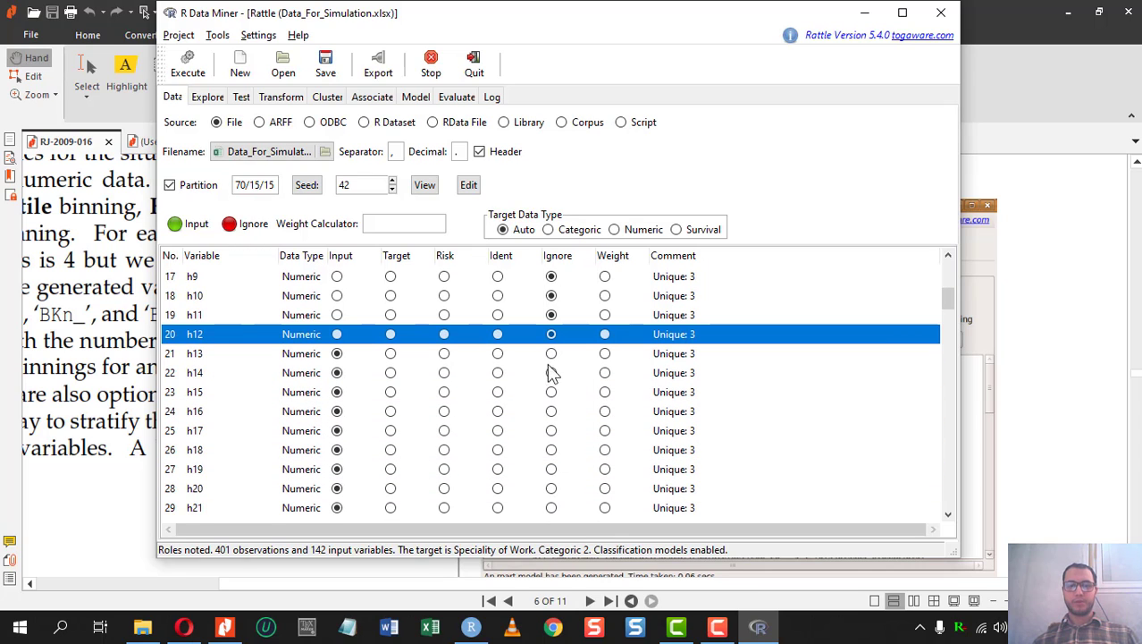
pyautogui.click(552, 353)
pyautogui.click(552, 373)
pyautogui.click(552, 392)
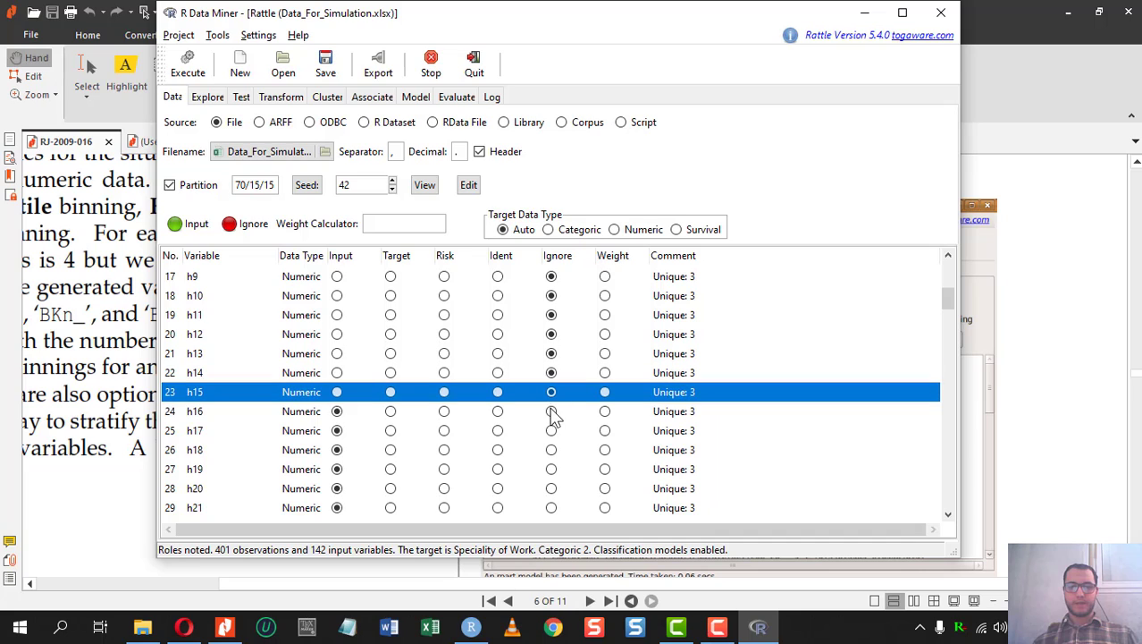
pyautogui.click(551, 412)
pyautogui.click(552, 430)
pyautogui.click(551, 450)
pyautogui.click(552, 468)
pyautogui.click(552, 488)
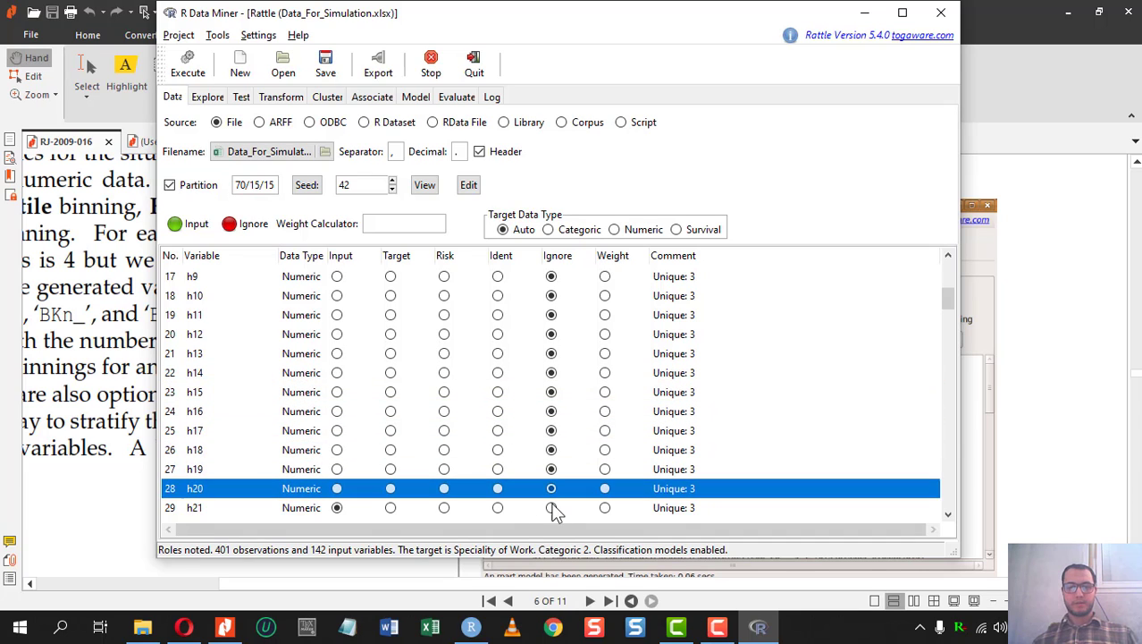
pyautogui.click(552, 507)
# - Set the role of variables h22 through h29 to Ignore
pyautogui.scroll(-3, 555, 509)
pyautogui.click(552, 374)
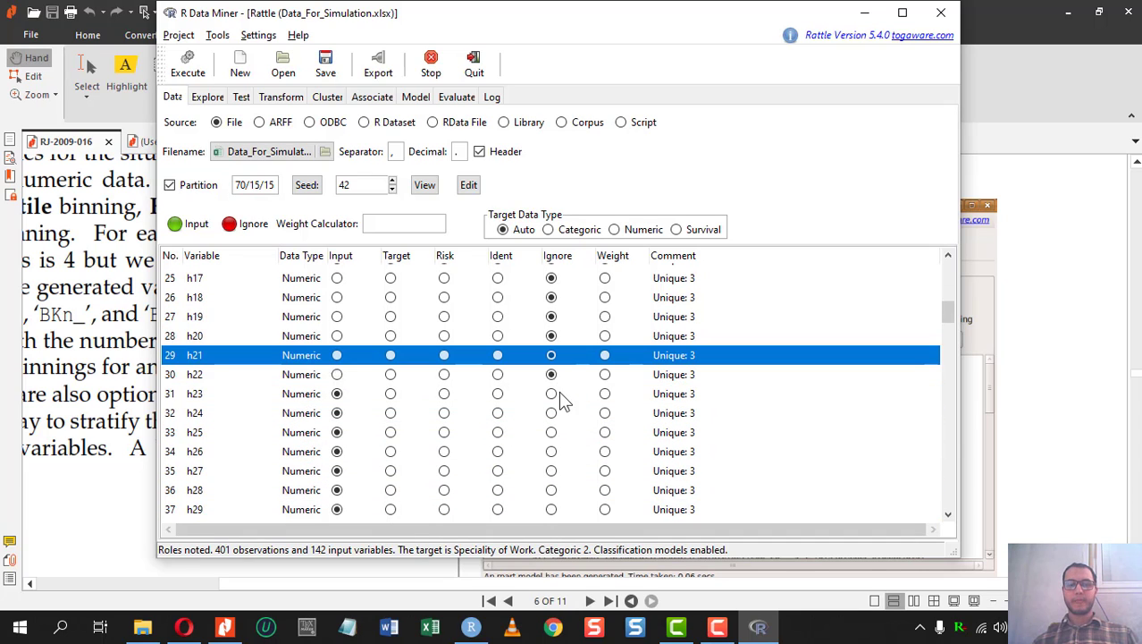
pyautogui.click(552, 393)
pyautogui.click(551, 413)
pyautogui.click(551, 432)
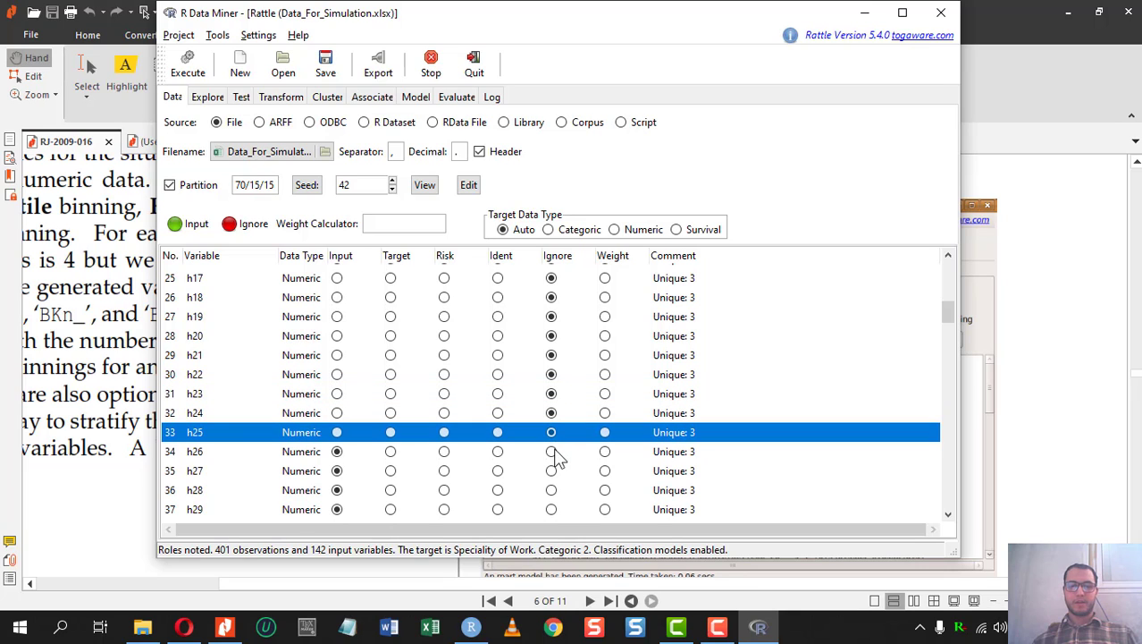
pyautogui.click(551, 451)
pyautogui.click(551, 470)
pyautogui.click(552, 490)
pyautogui.click(551, 509)
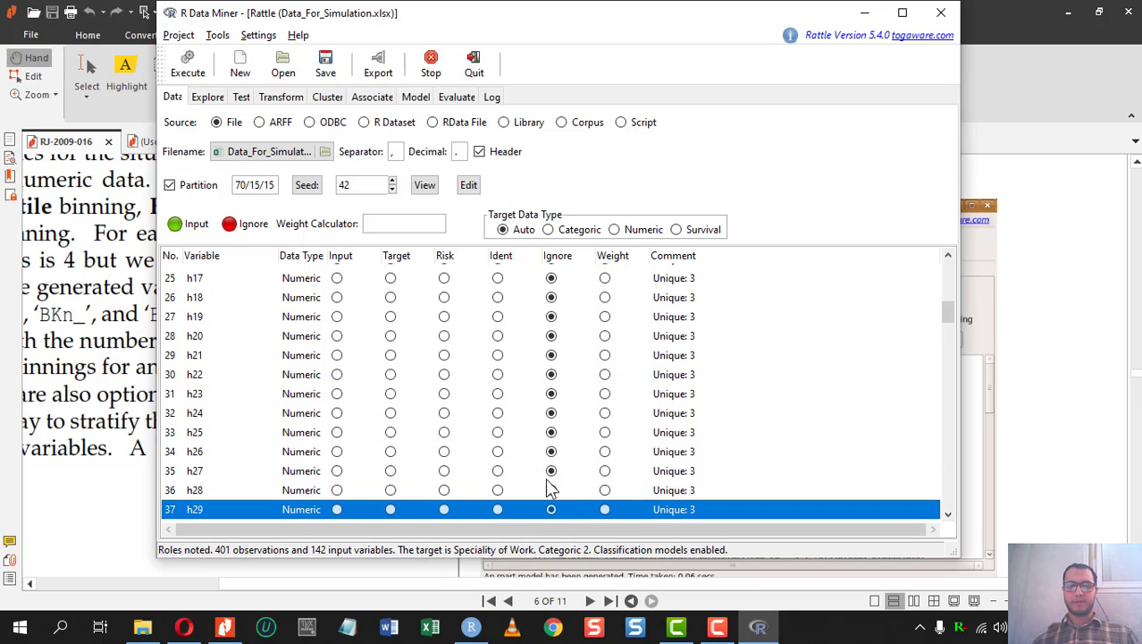
# - Set the role of variables h30 through h34 and the variable h to Ignore
pyautogui.scroll(-2, 554, 483)
pyautogui.scroll(-2, 560, 426)
pyautogui.click(551, 337)
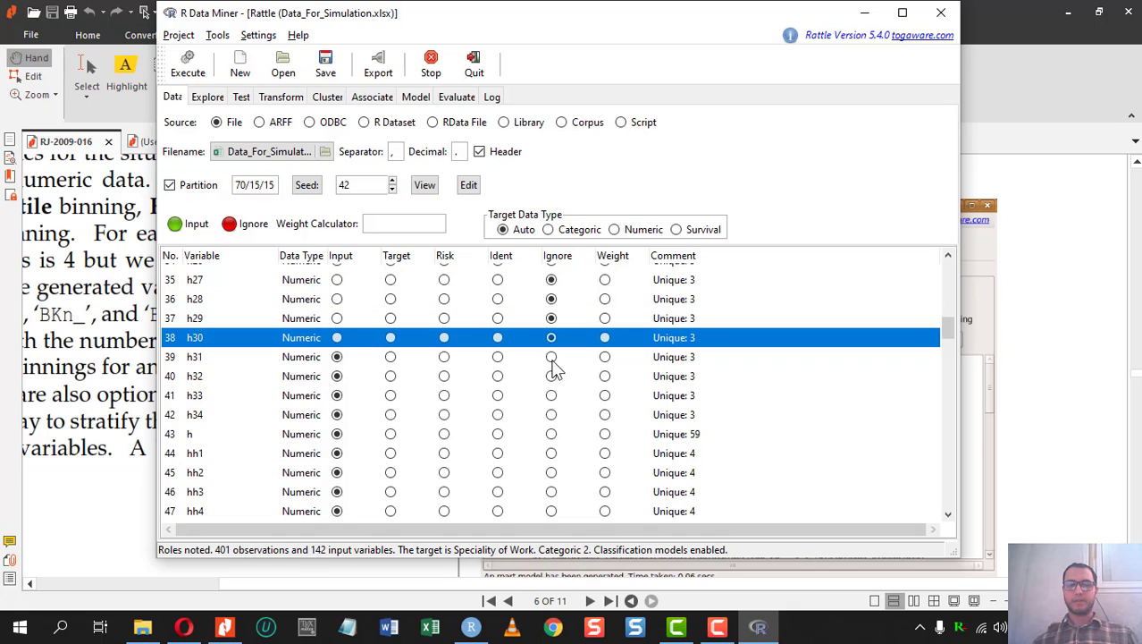
pyautogui.click(551, 357)
pyautogui.click(551, 376)
pyautogui.click(552, 395)
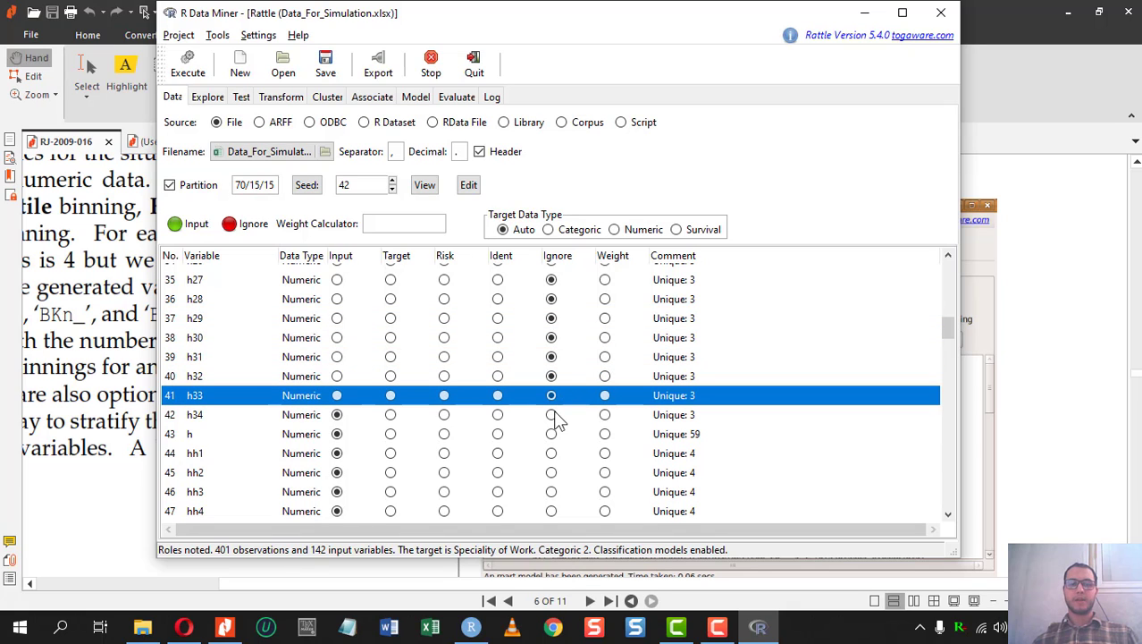
pyautogui.click(551, 414)
pyautogui.click(552, 434)
# - Set the role of variables hh1 through hh8 to Ignore
pyautogui.scroll(-2, 558, 445)
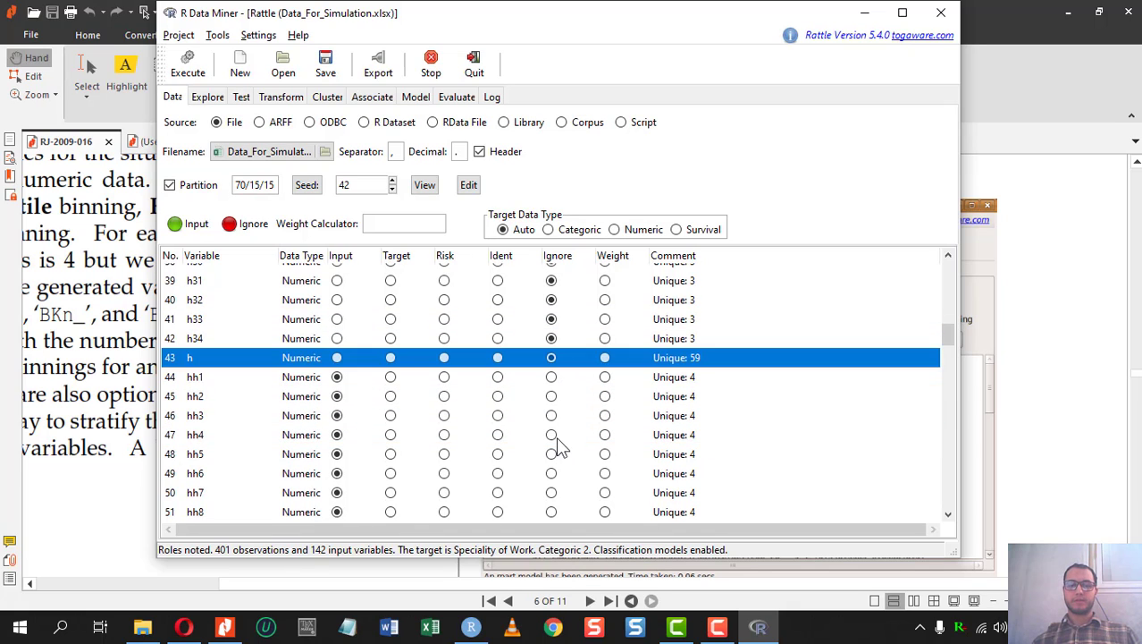
pyautogui.click(553, 377)
pyautogui.click(551, 396)
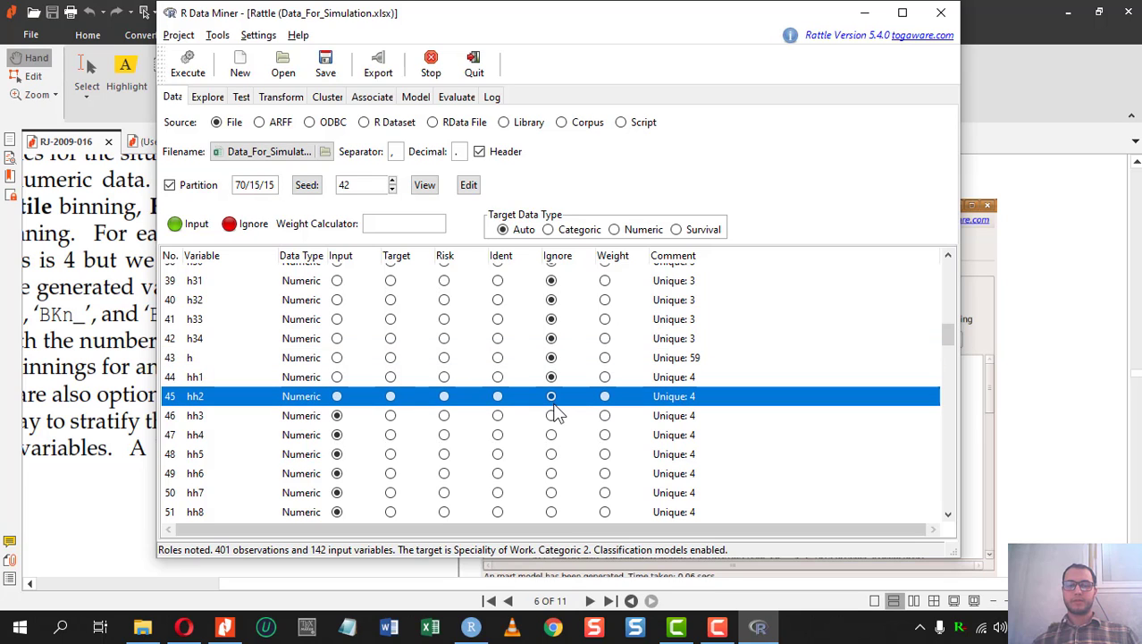
pyautogui.click(553, 416)
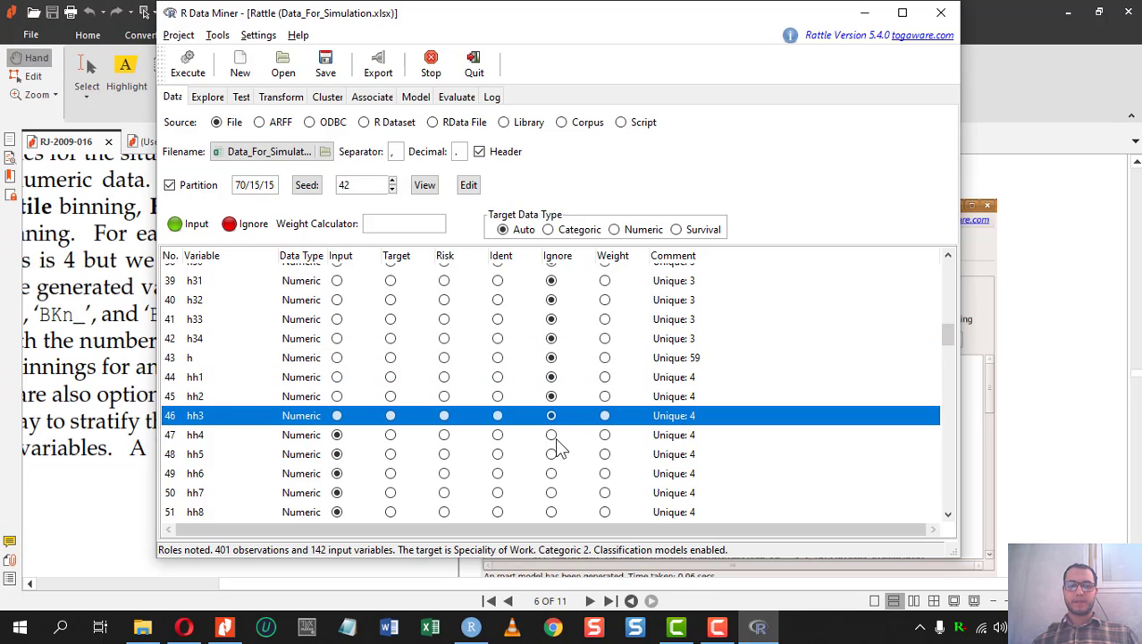
pyautogui.click(552, 435)
pyautogui.click(553, 454)
pyautogui.click(553, 474)
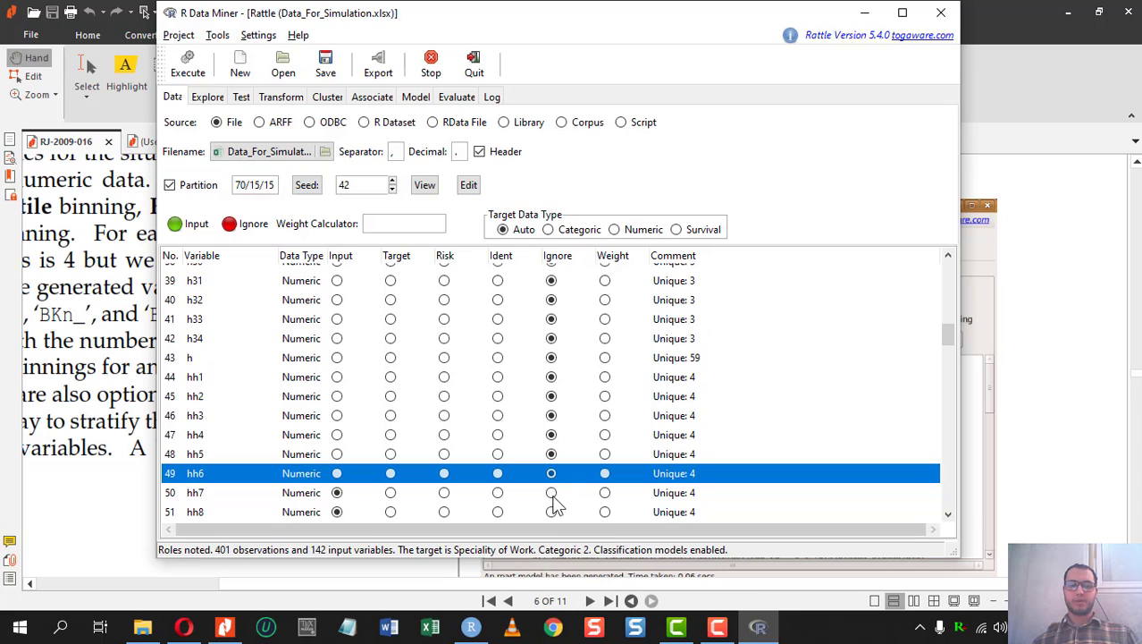
pyautogui.click(552, 493)
pyautogui.click(553, 512)
# - Set the role of variables hh9 through hh20 to Ignore
pyautogui.scroll(-5, 572, 411)
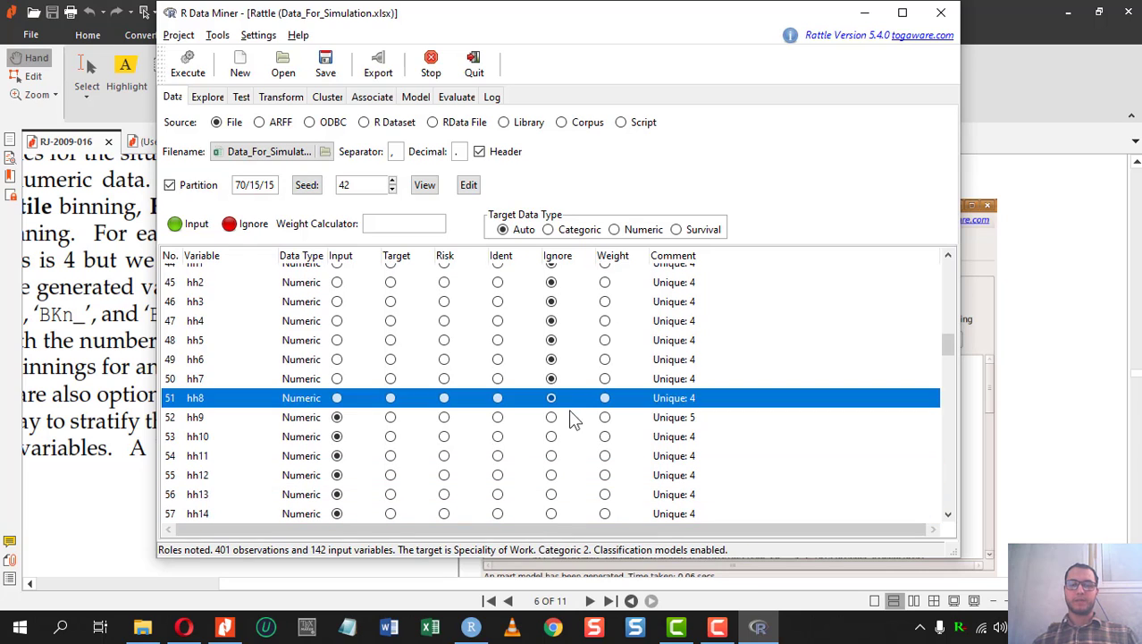
pyautogui.click(551, 302)
pyautogui.click(551, 321)
pyautogui.click(552, 340)
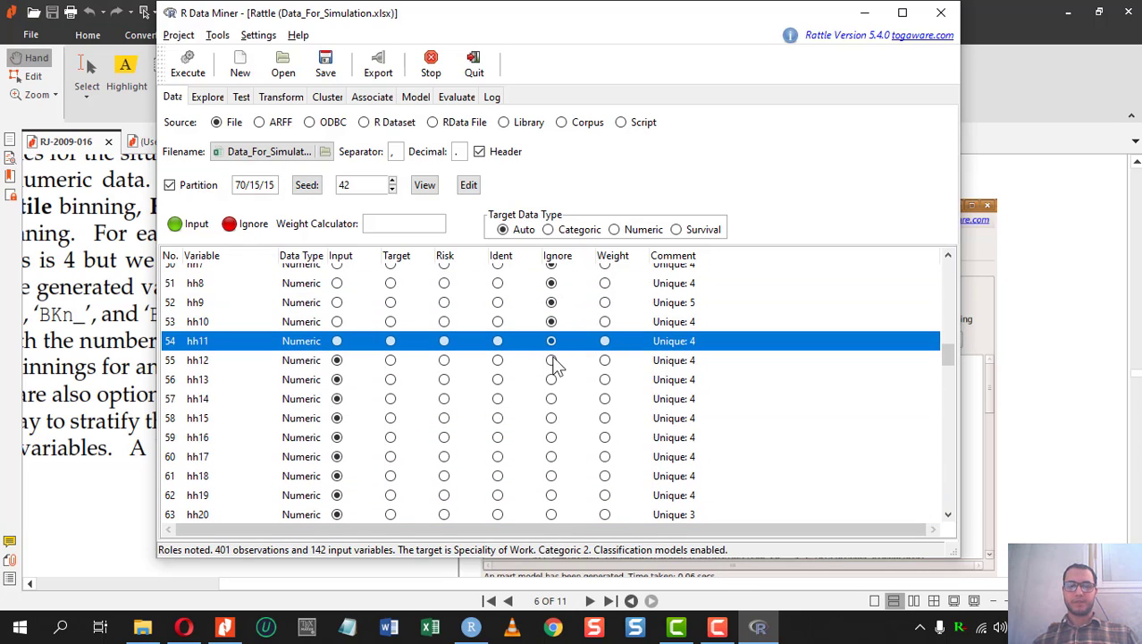
pyautogui.click(551, 360)
pyautogui.click(551, 379)
pyautogui.click(551, 398)
pyautogui.click(551, 417)
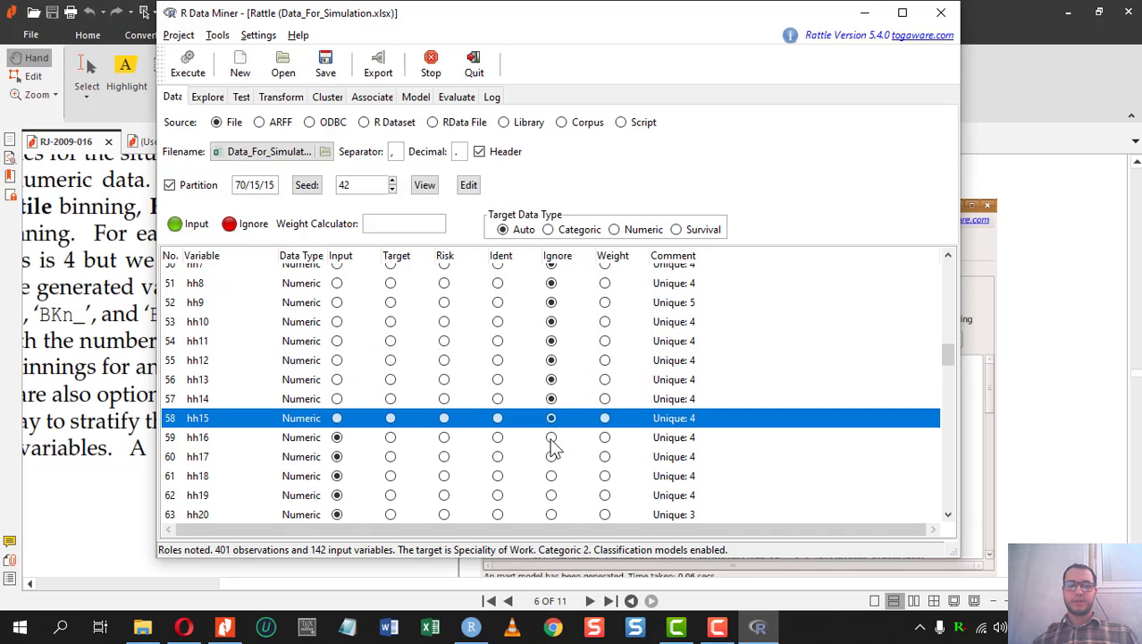
pyautogui.click(551, 437)
pyautogui.click(552, 455)
pyautogui.click(552, 475)
pyautogui.click(552, 494)
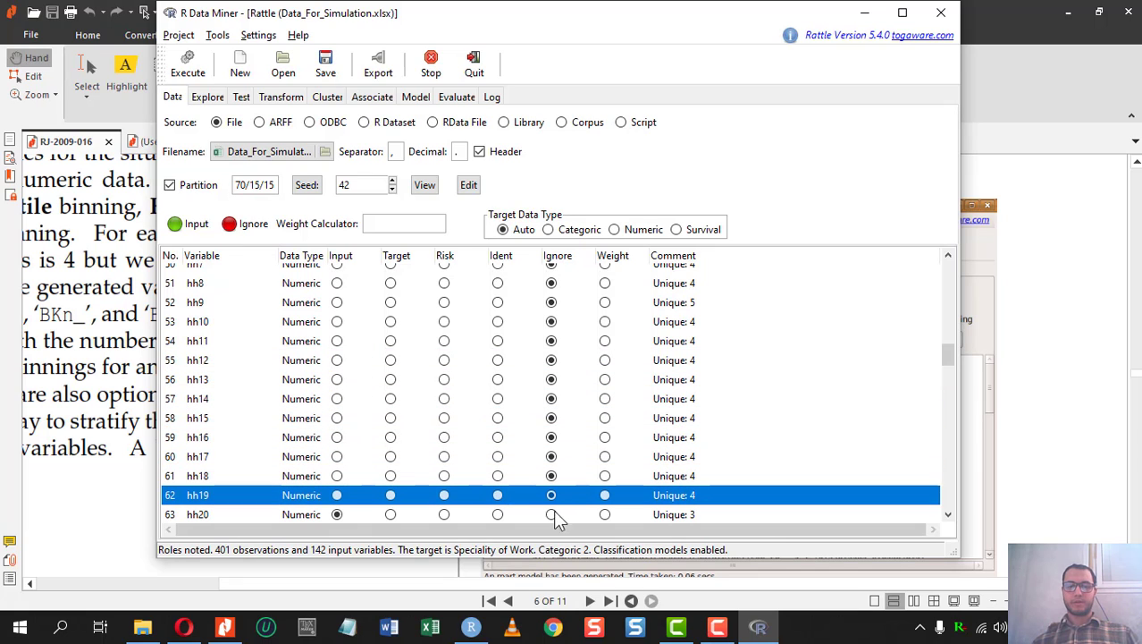
pyautogui.click(551, 514)
# - Set the role of variables hh21 through hh24 and both hh25 variables (hh25...68 and hh25...69) to Ignore
pyautogui.scroll(-2, 574, 420)
pyautogui.scroll(-3, 563, 376)
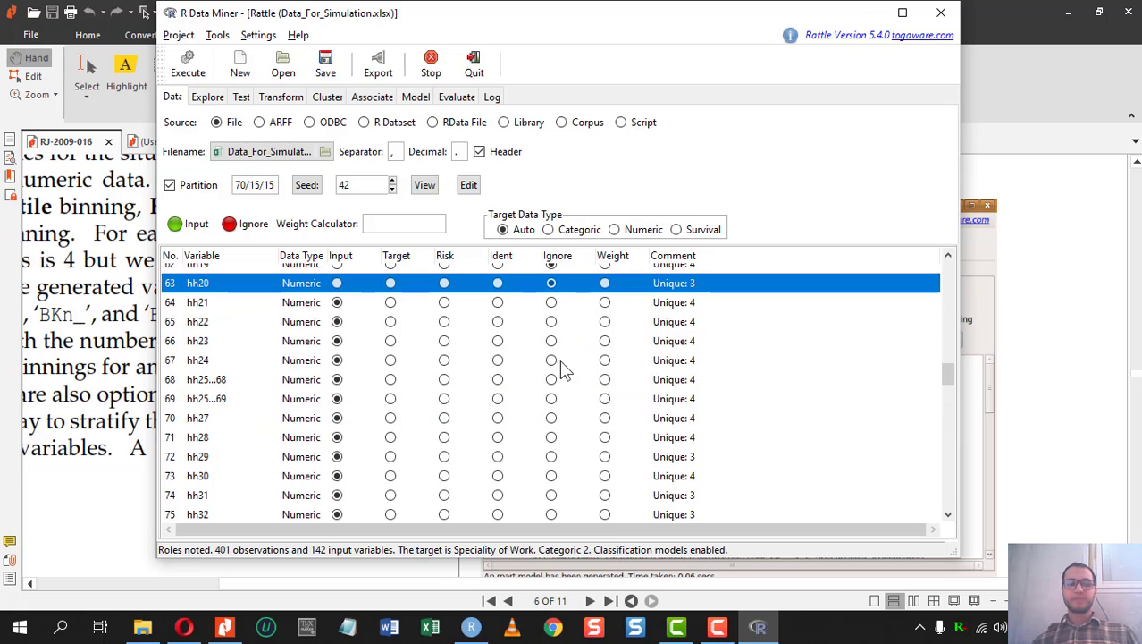
pyautogui.click(557, 311)
pyautogui.click(554, 322)
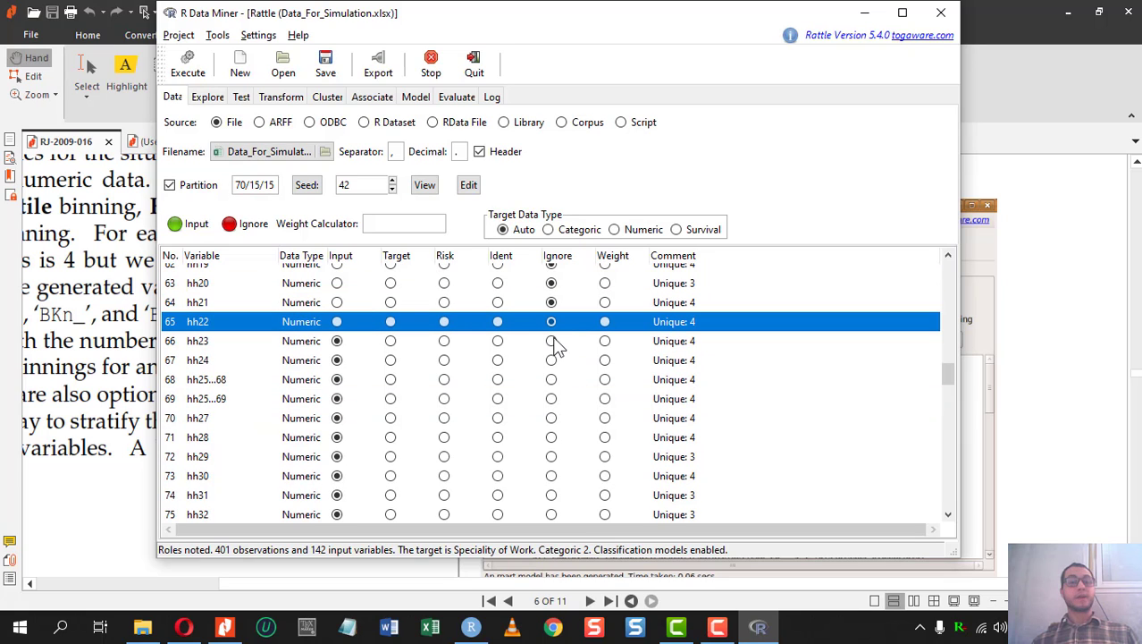
pyautogui.click(553, 342)
pyautogui.click(554, 361)
pyautogui.click(553, 380)
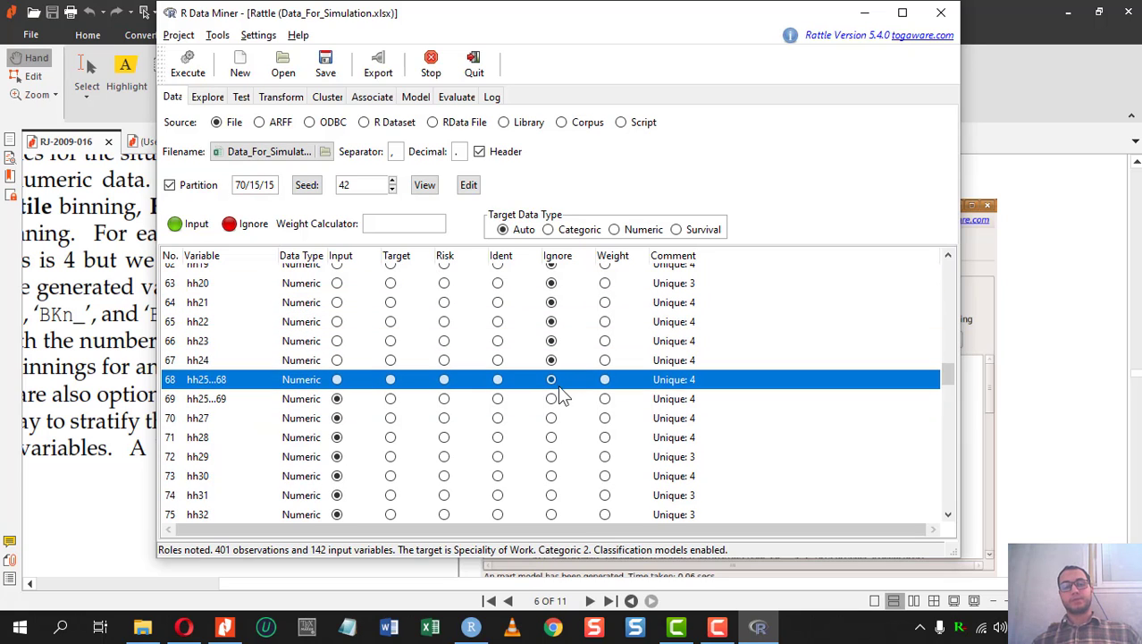
pyautogui.click(553, 399)
# - Set the role of variables hh27 through hh34 and the variable ocs to Ignore
pyautogui.click(553, 418)
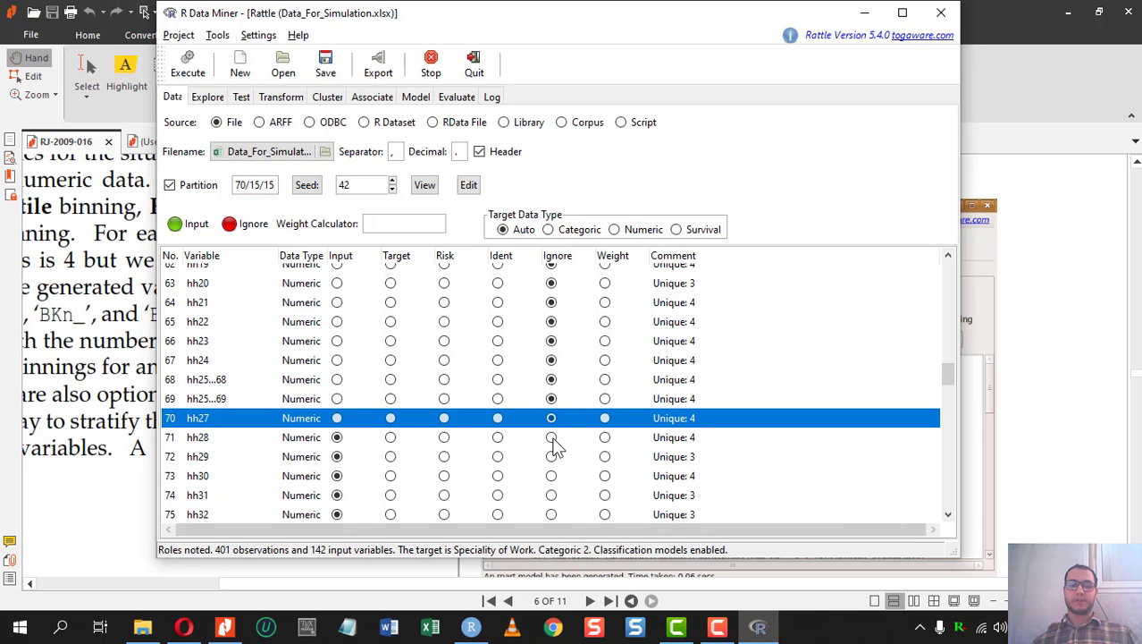
pyautogui.click(554, 437)
pyautogui.click(554, 457)
pyautogui.click(554, 476)
pyautogui.click(554, 495)
pyautogui.click(554, 514)
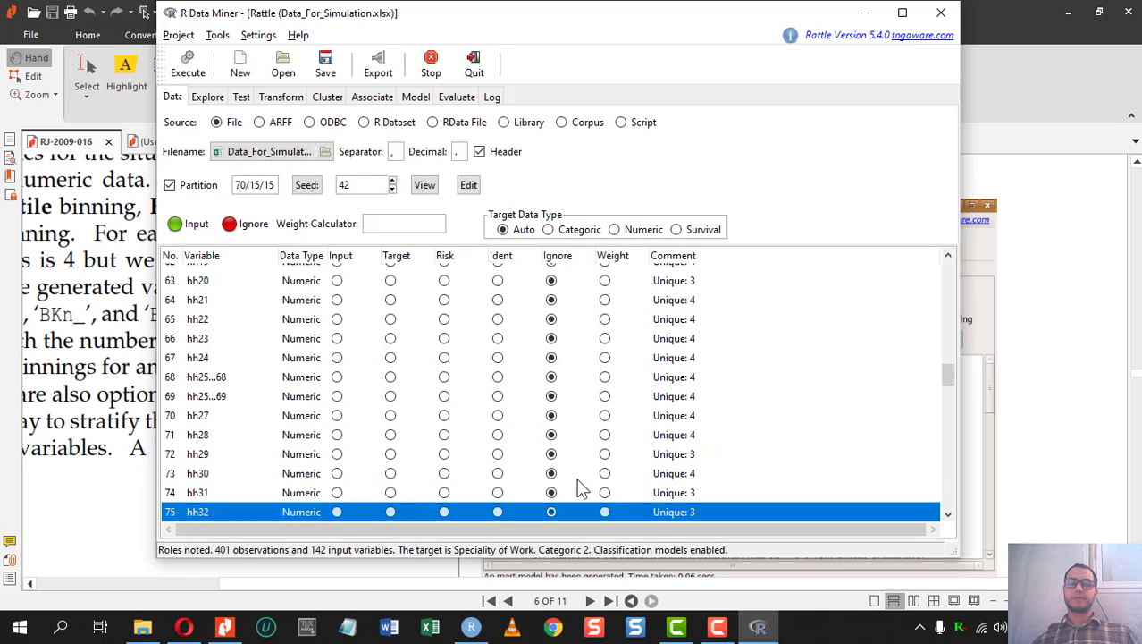
pyautogui.scroll(-5, 576, 465)
pyautogui.click(553, 341)
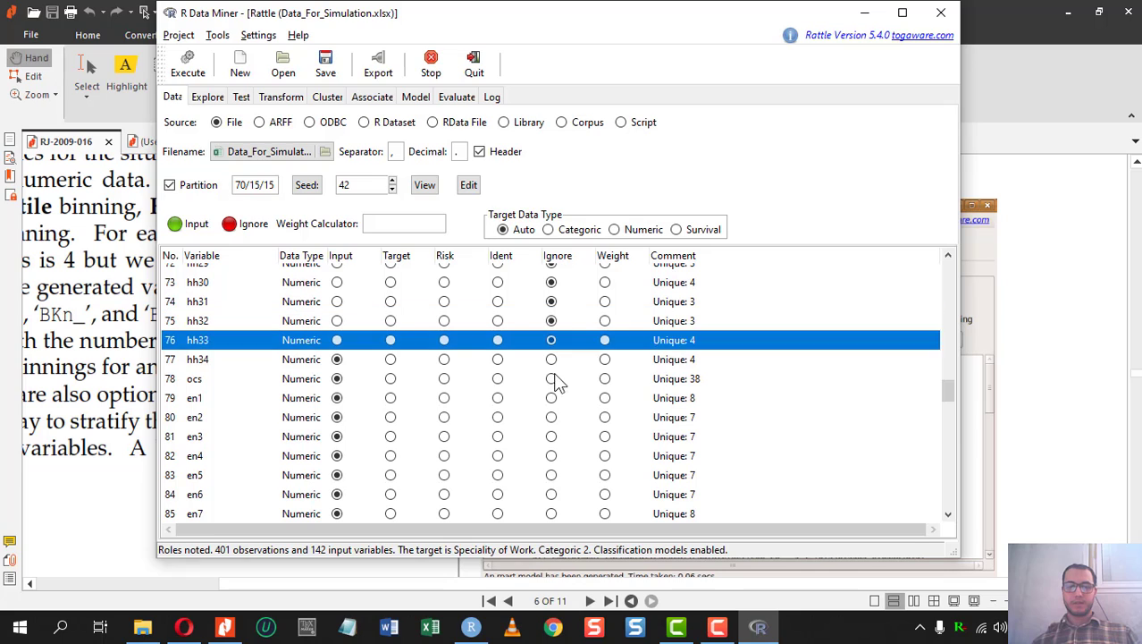
pyautogui.click(553, 378)
pyautogui.click(553, 360)
pyautogui.click(553, 378)
# - Set the role of variables en1 through en9 and the variable engagment to Ignore
pyautogui.click(553, 417)
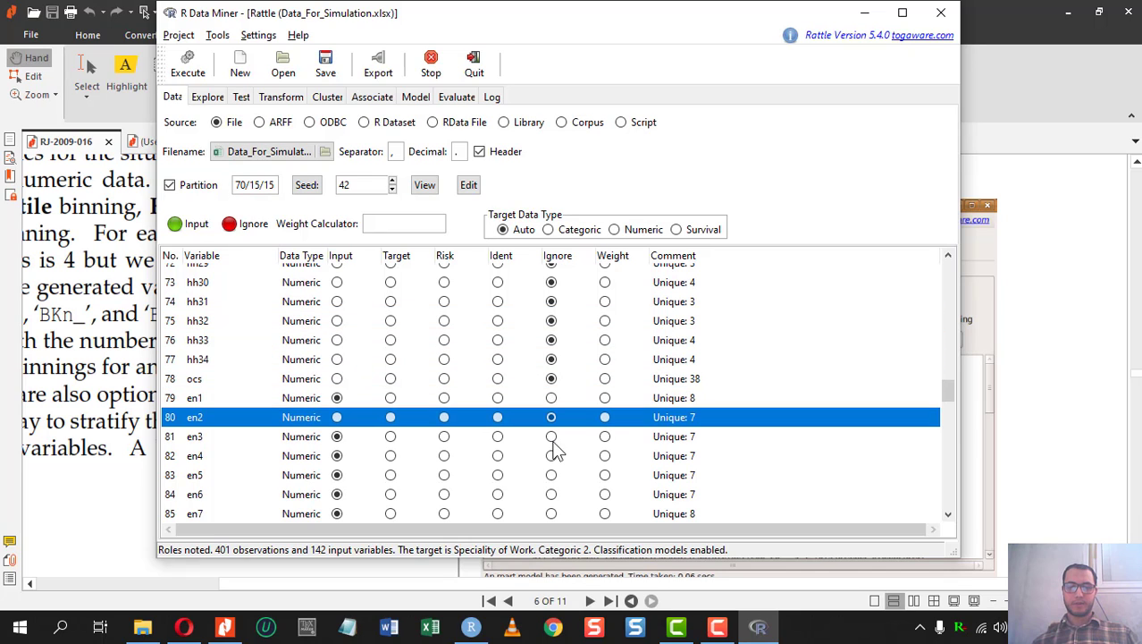
pyautogui.click(552, 398)
pyautogui.click(552, 436)
pyautogui.click(552, 456)
pyautogui.click(553, 475)
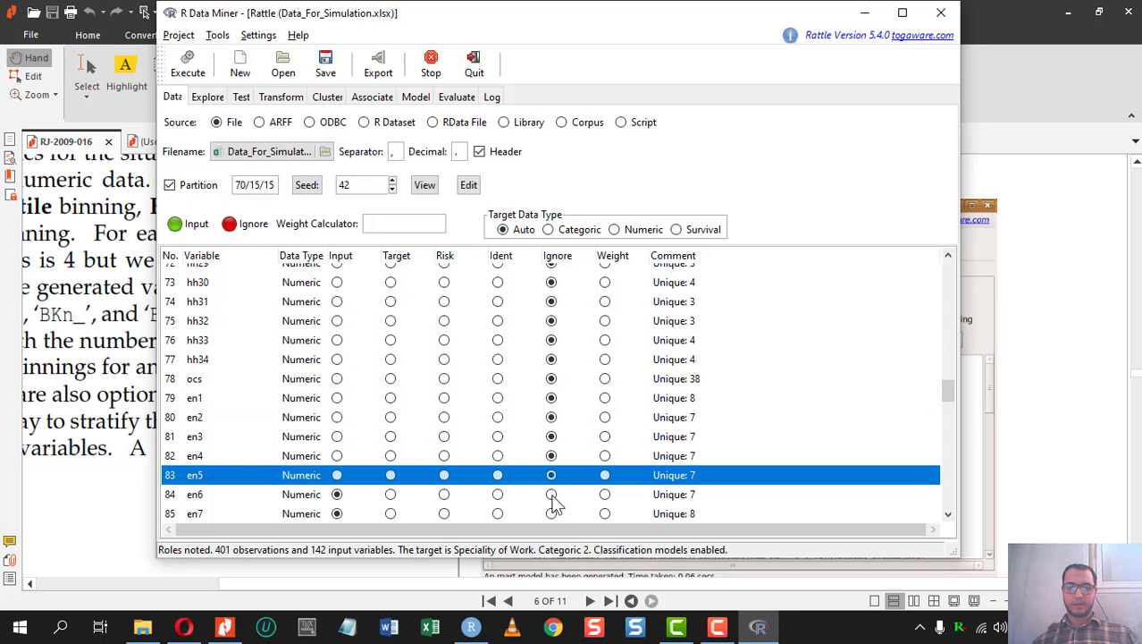
pyautogui.click(552, 494)
pyautogui.click(553, 514)
pyautogui.scroll(-3, 561, 447)
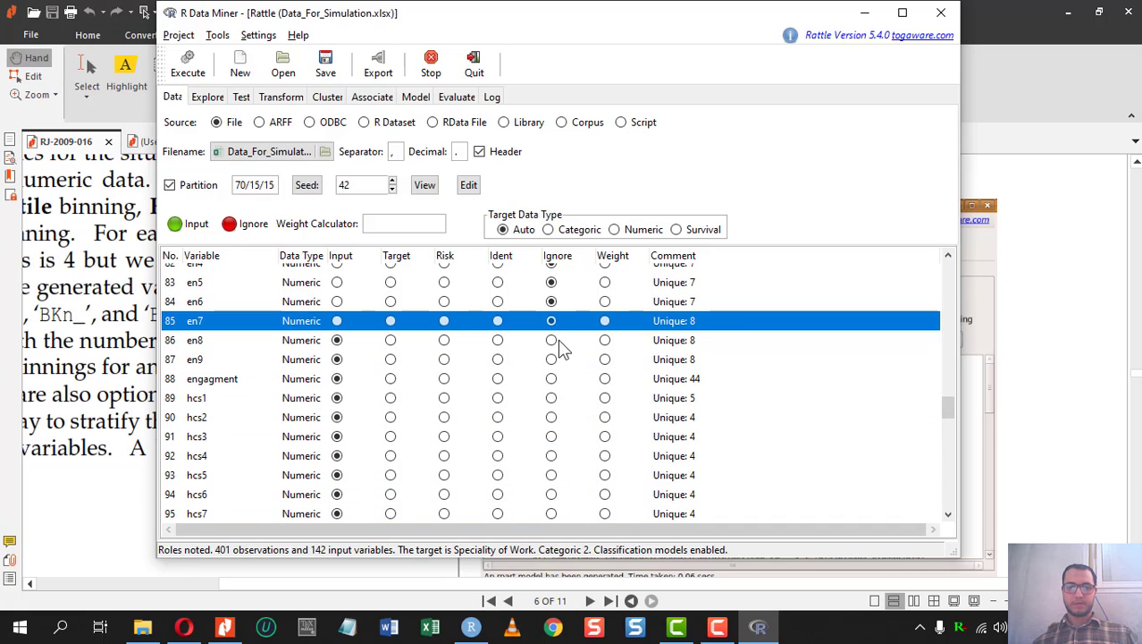
pyautogui.click(553, 340)
pyautogui.click(553, 359)
pyautogui.click(552, 379)
# - Set the role of variables hcs1 through hcs9 to Ignore
pyautogui.click(552, 397)
pyautogui.click(552, 417)
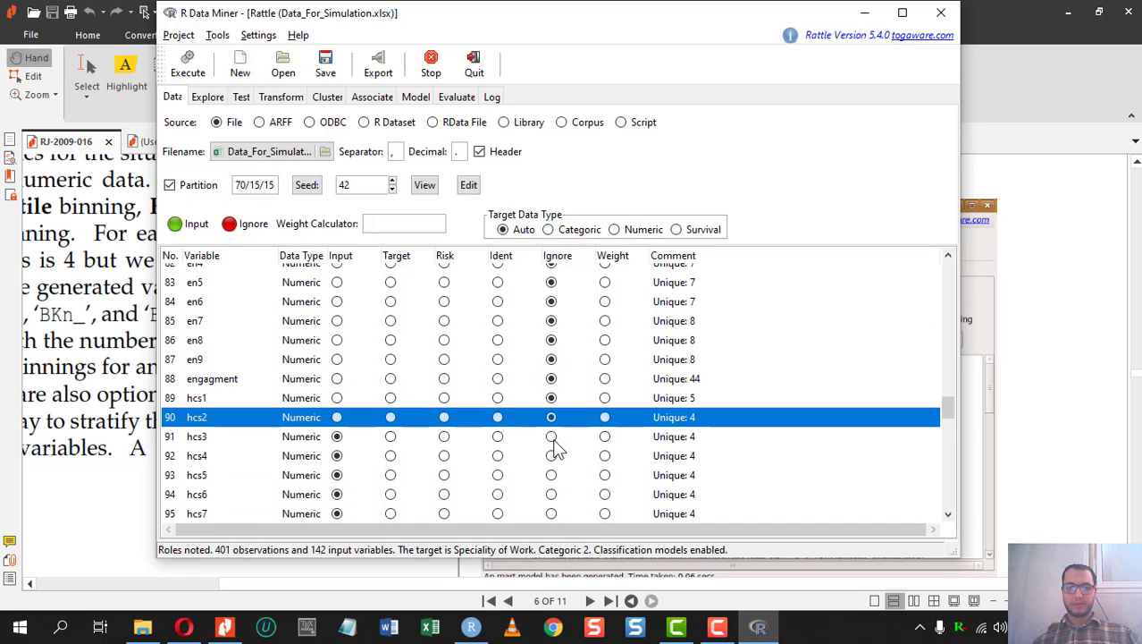
pyautogui.click(552, 436)
pyautogui.click(552, 456)
pyautogui.click(552, 474)
pyautogui.click(553, 494)
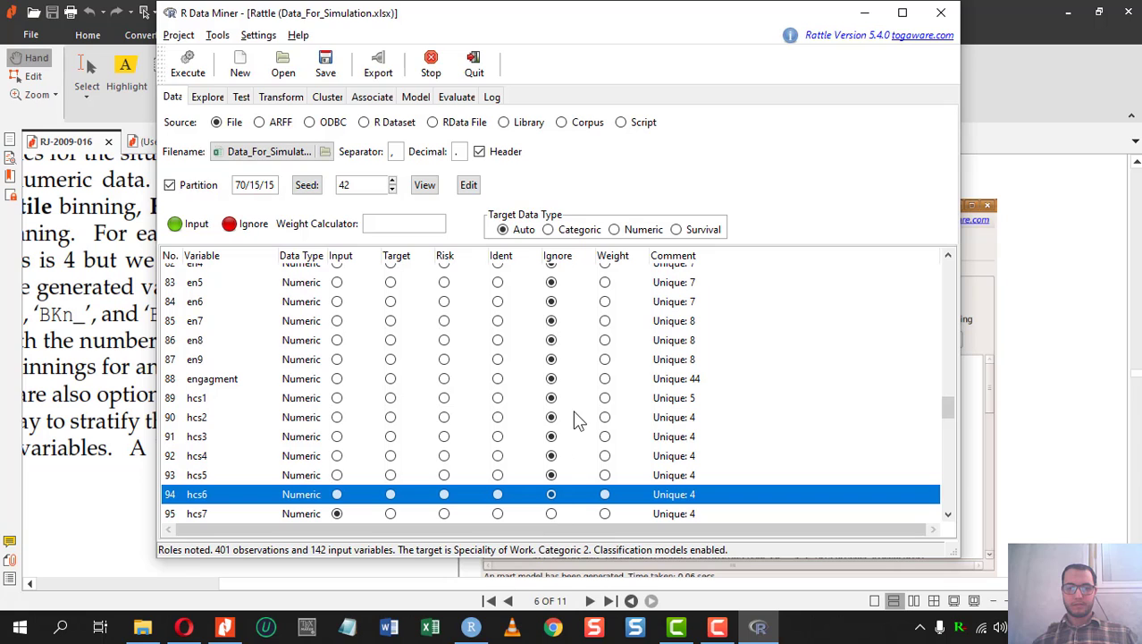
pyautogui.click(552, 514)
pyautogui.scroll(-3, 563, 447)
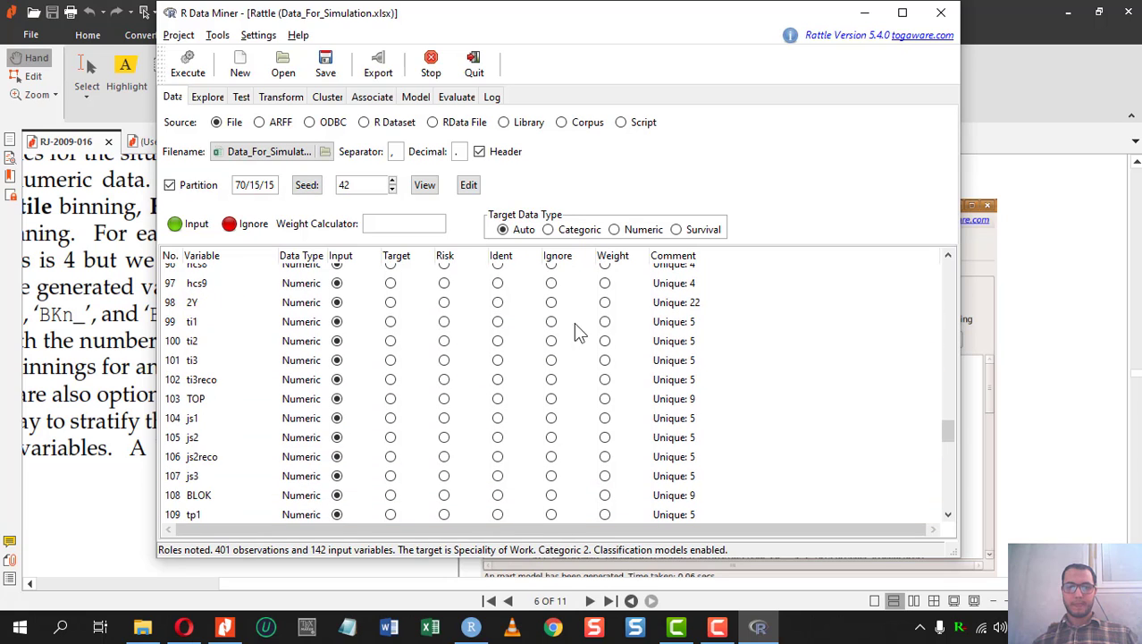
pyautogui.click(552, 339)
pyautogui.click(553, 359)
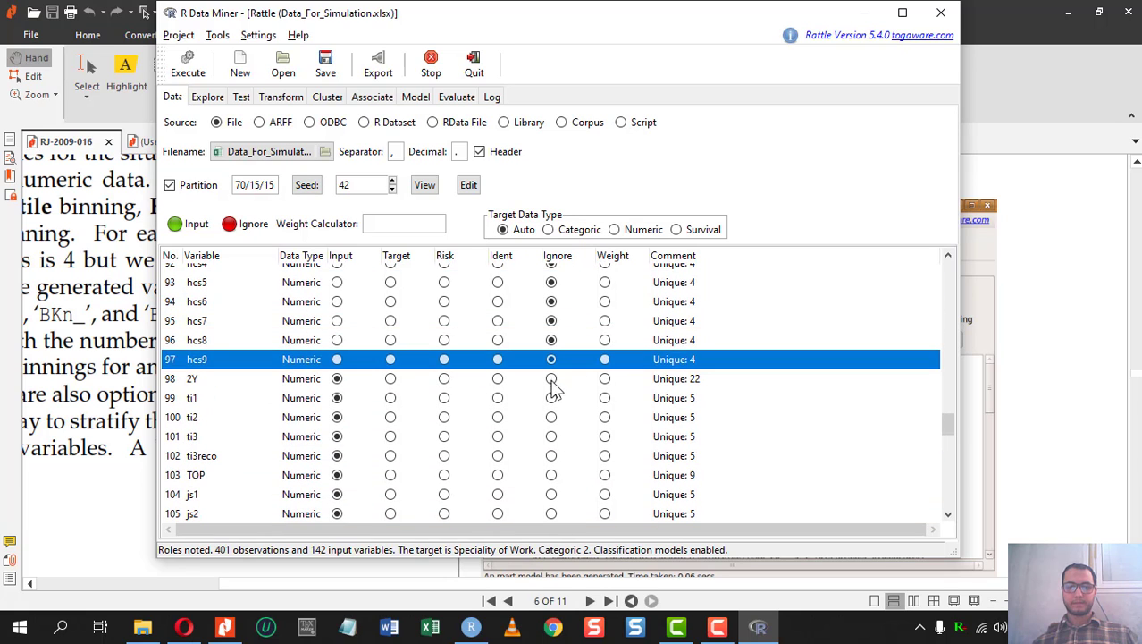
# - Set the role of variables 2Y, ti1, ti2, ti3, ti3reco and TOP to Ignore
pyautogui.click(553, 379)
pyautogui.click(553, 397)
pyautogui.click(552, 418)
pyautogui.click(553, 437)
pyautogui.click(552, 456)
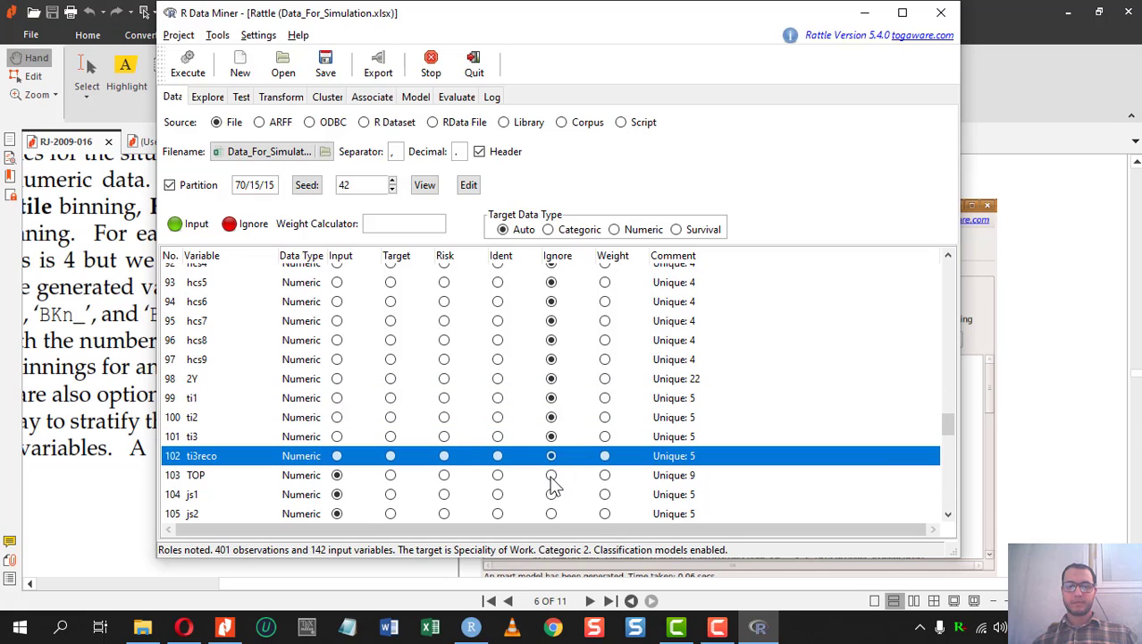
pyautogui.click(552, 475)
# - Set the role of variables js1, js2, js2reco, js3 and BLOK to Ignore
pyautogui.click(553, 494)
pyautogui.click(552, 513)
pyautogui.scroll(-3, 570, 387)
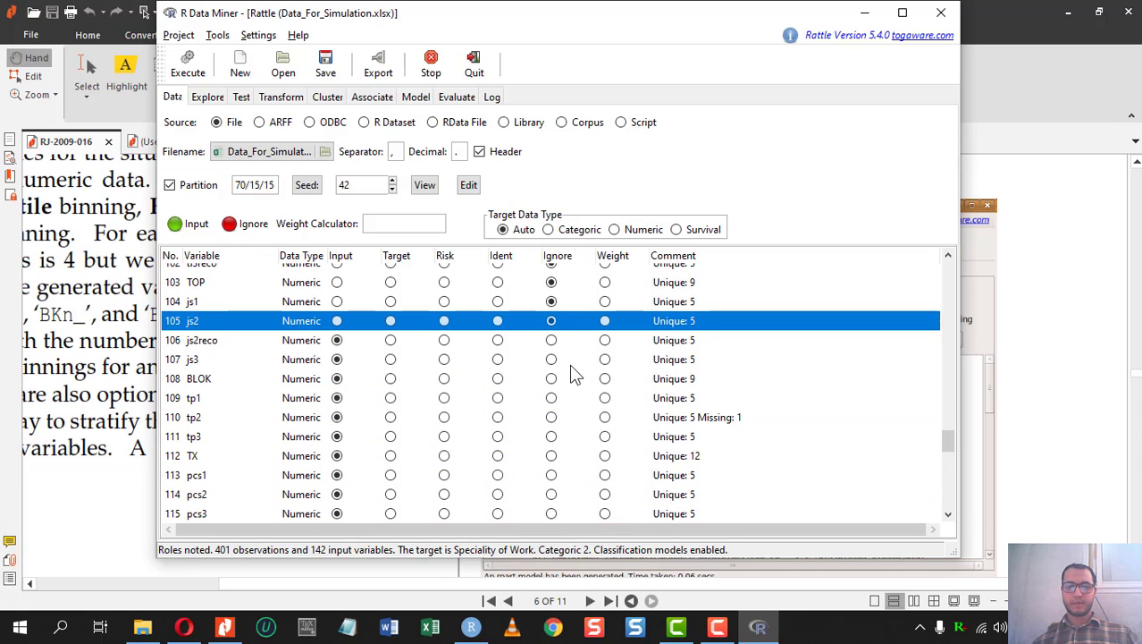
pyautogui.click(553, 340)
pyautogui.click(552, 359)
pyautogui.click(552, 378)
# - Set the role of variables tp1, tp2, tp3 and TX to Ignore
pyautogui.click(552, 397)
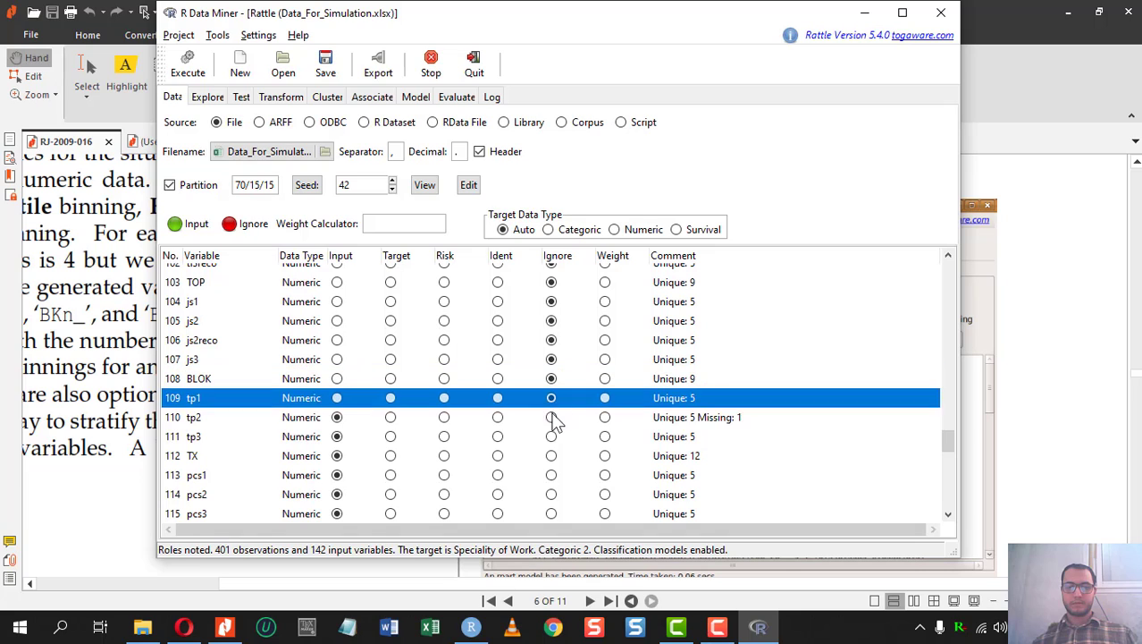
pyautogui.click(553, 417)
pyautogui.click(553, 437)
pyautogui.click(552, 456)
# - Set the role of variables pcs1 through pcs9 and the variable BZ to Ignore
pyautogui.click(553, 475)
pyautogui.click(552, 495)
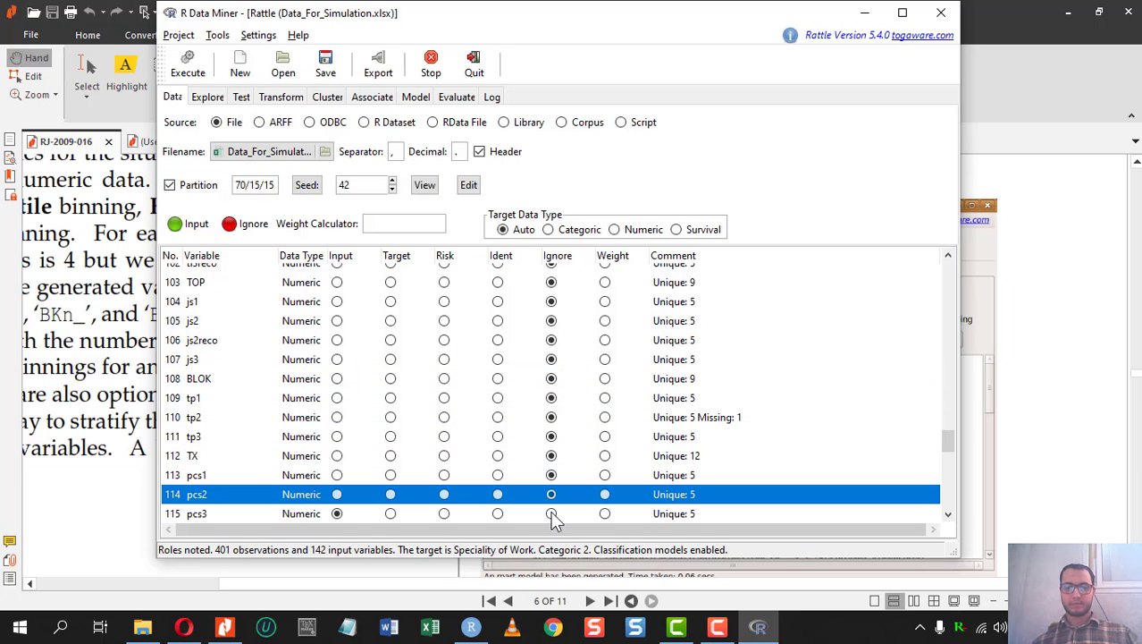
pyautogui.click(553, 513)
pyautogui.scroll(-3, 581, 413)
pyautogui.click(552, 340)
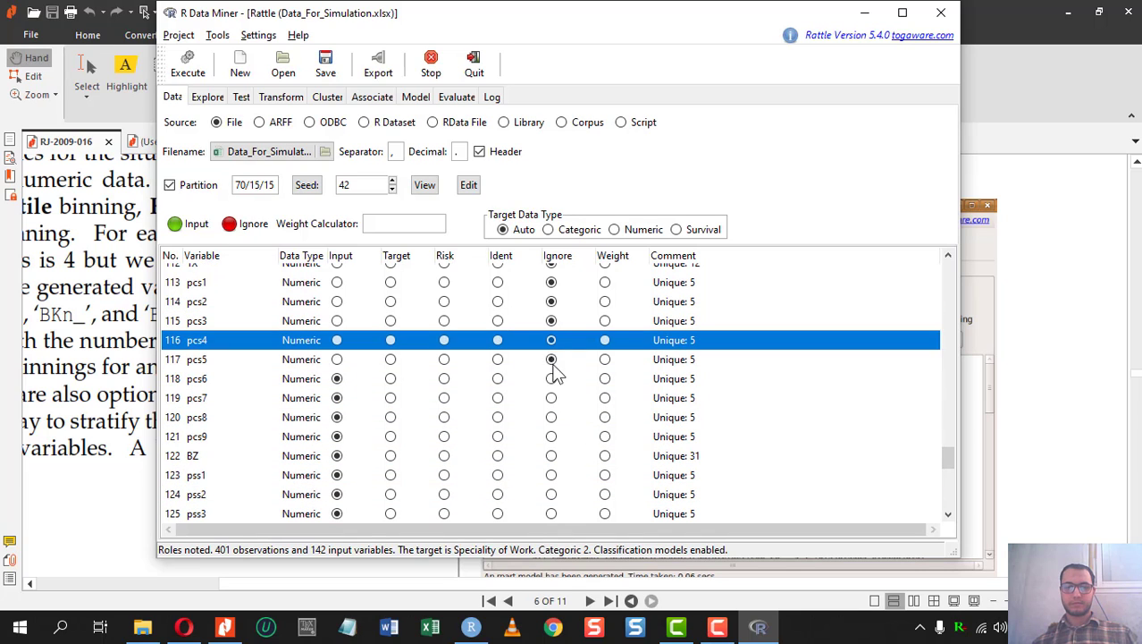
pyautogui.click(552, 359)
pyautogui.click(553, 379)
pyautogui.click(552, 398)
pyautogui.click(553, 418)
pyautogui.click(553, 436)
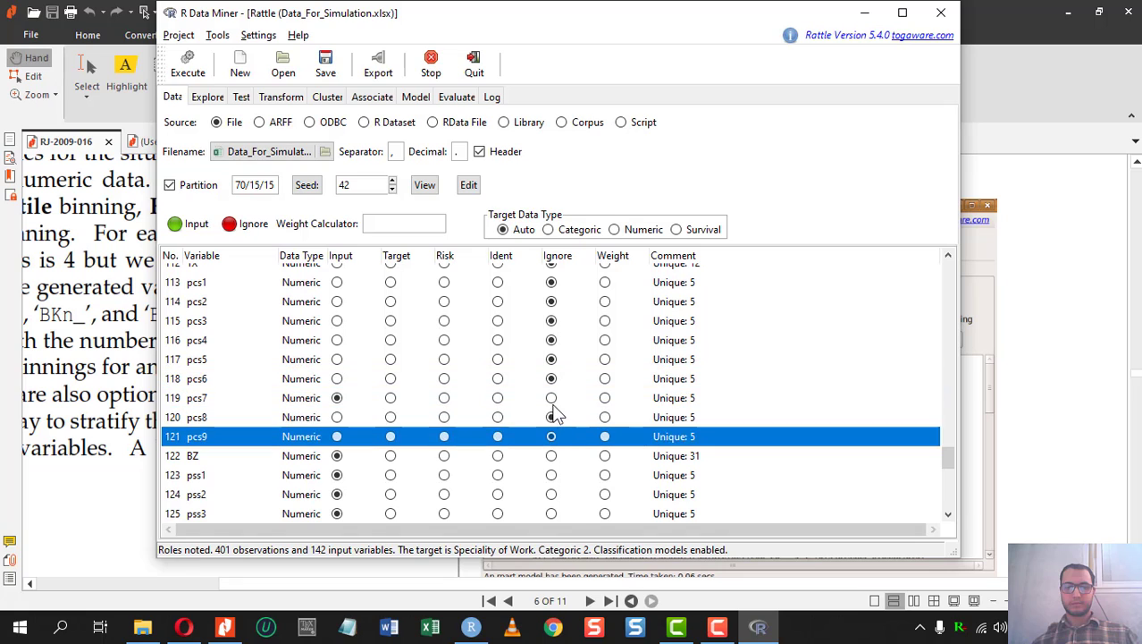
pyautogui.click(553, 456)
# - Set the role of variables pss1 through pss9 to Ignore
pyautogui.click(553, 494)
pyautogui.click(553, 513)
pyautogui.click(553, 475)
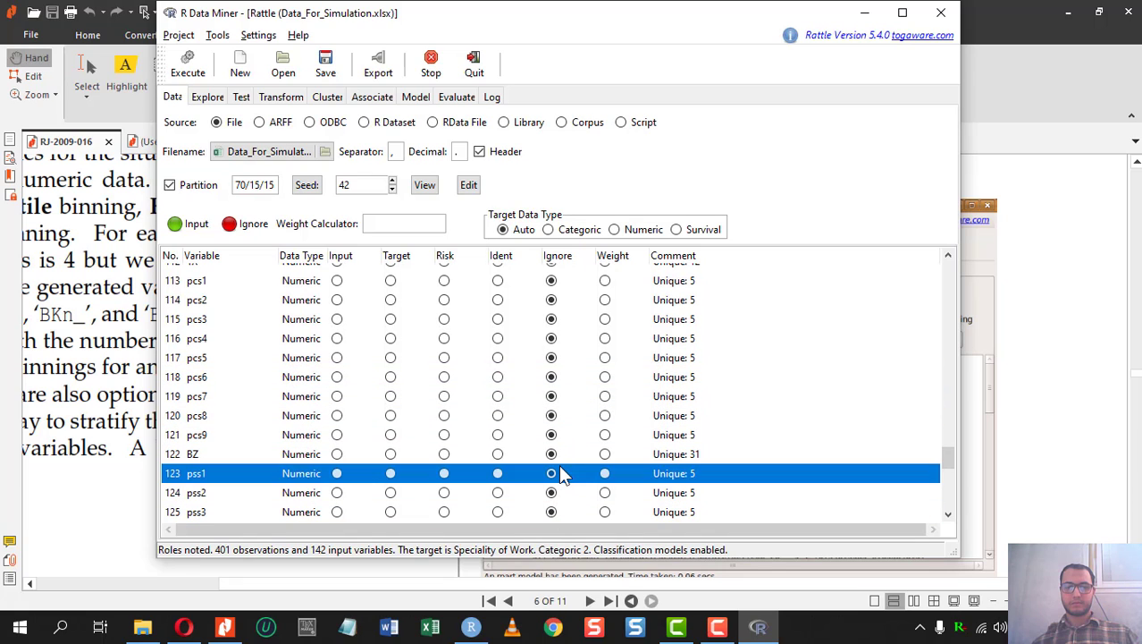
pyautogui.scroll(-2, 555, 471)
pyautogui.click(553, 417)
pyautogui.click(553, 436)
pyautogui.click(553, 456)
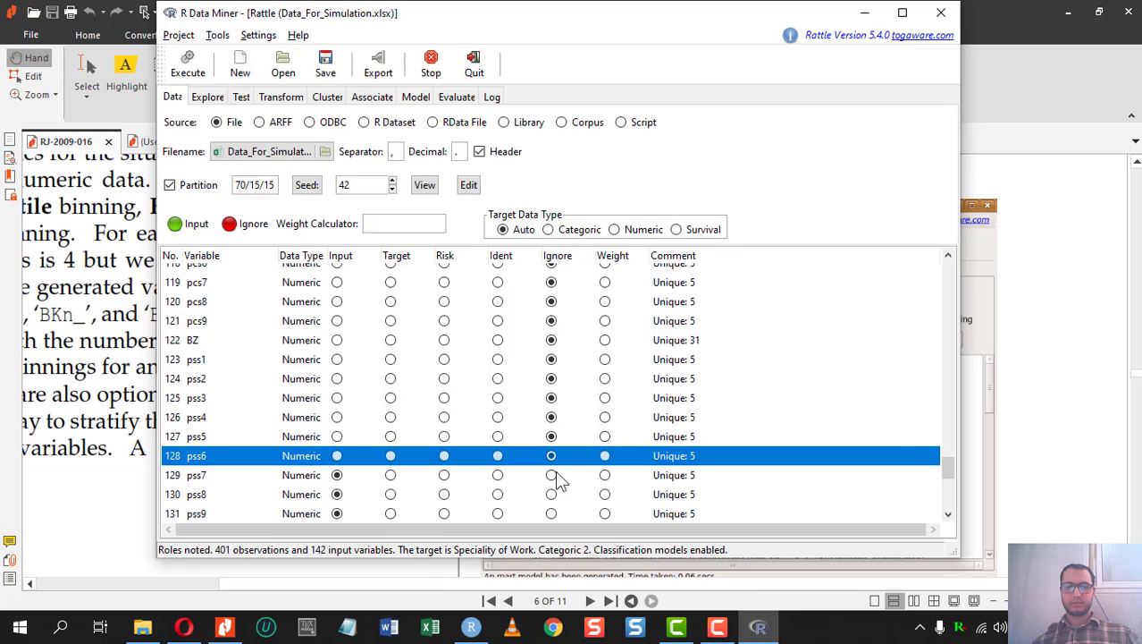
pyautogui.click(552, 474)
pyautogui.click(552, 494)
pyautogui.click(552, 514)
# - Set the role of variables pss10 through pss15 and the variable ZY to Ignore
pyautogui.scroll(-3, 563, 430)
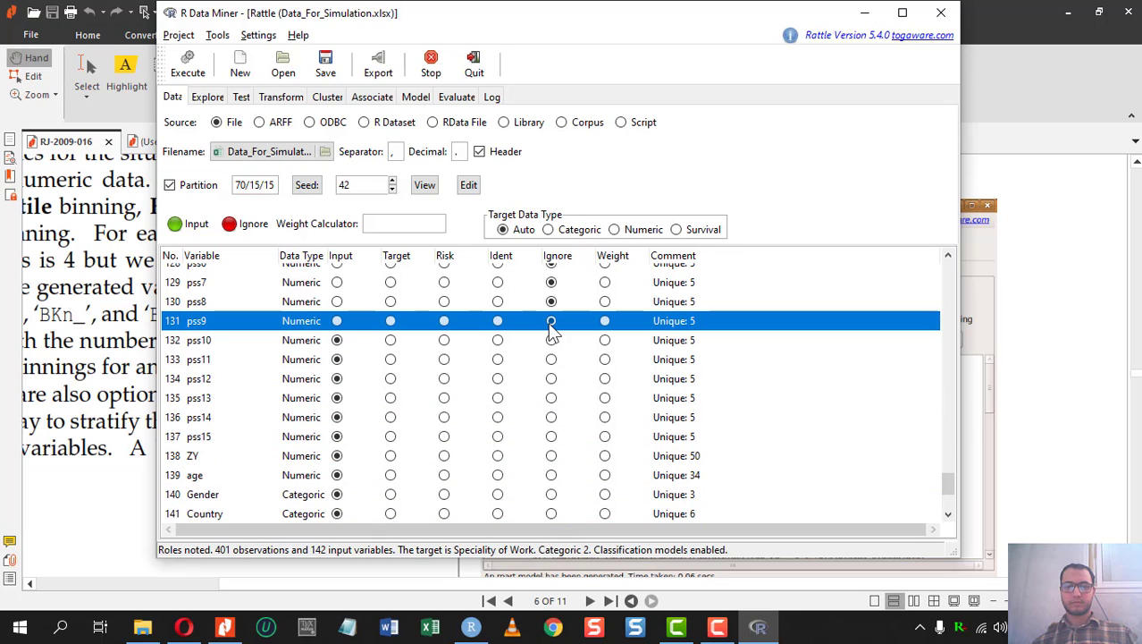
pyautogui.click(552, 340)
pyautogui.click(553, 359)
pyautogui.click(552, 378)
pyautogui.click(552, 398)
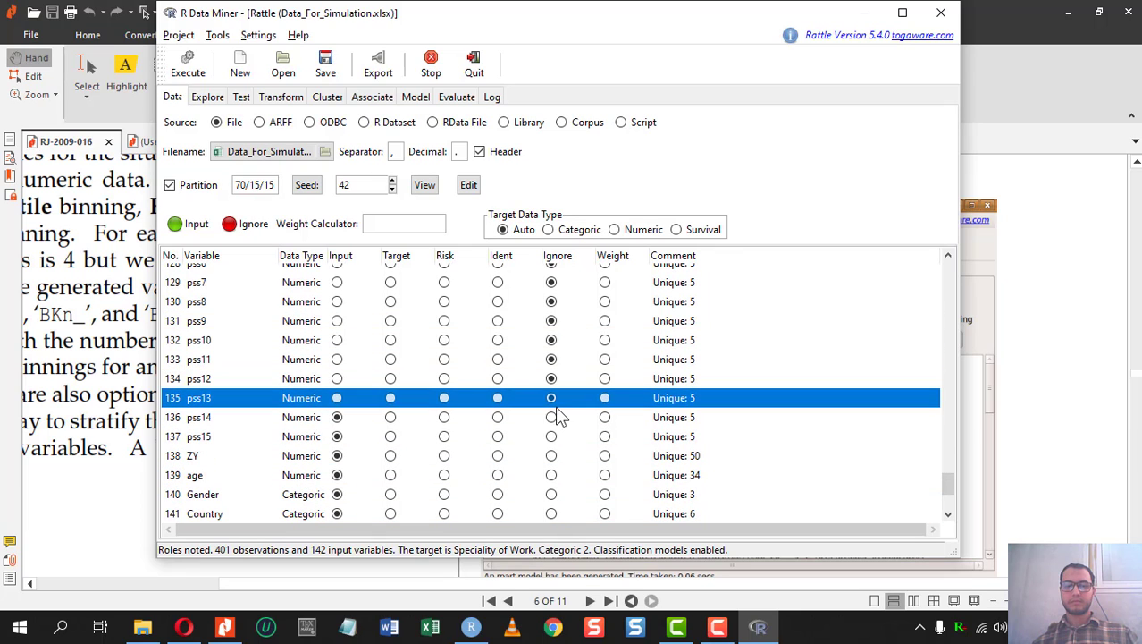
pyautogui.click(552, 417)
pyautogui.click(552, 436)
pyautogui.click(554, 457)
# - Set the role of age, Gender, Country, Education, tenure2_1, tenure1_1, position and Speciality of Work to Ignore
pyautogui.click(552, 475)
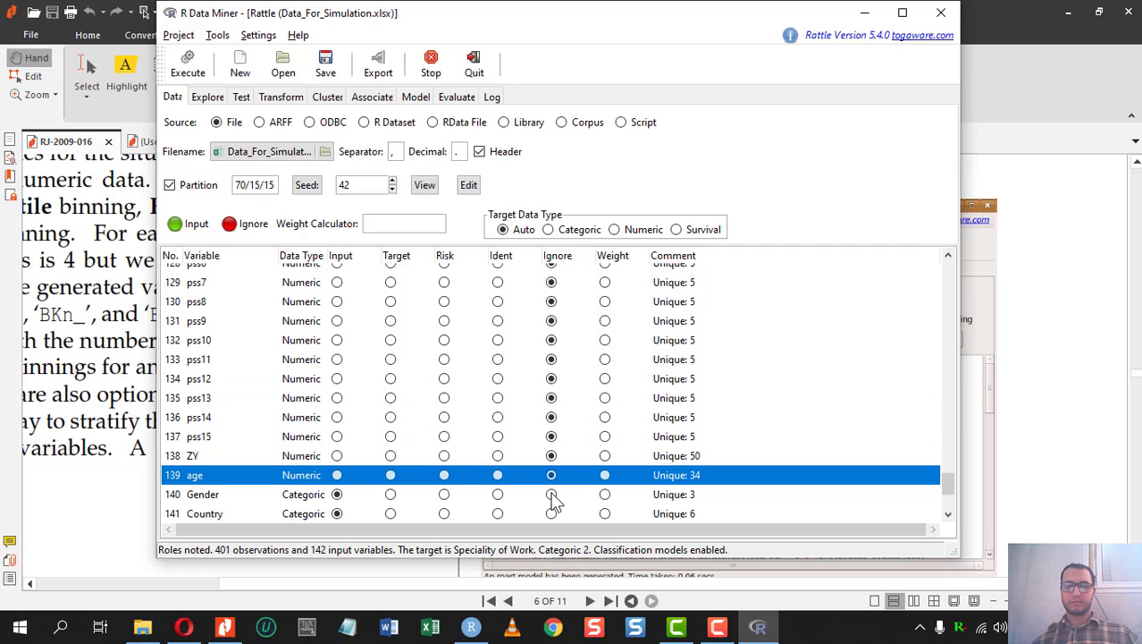
pyautogui.click(552, 494)
pyautogui.click(552, 513)
pyautogui.scroll(-2, 581, 429)
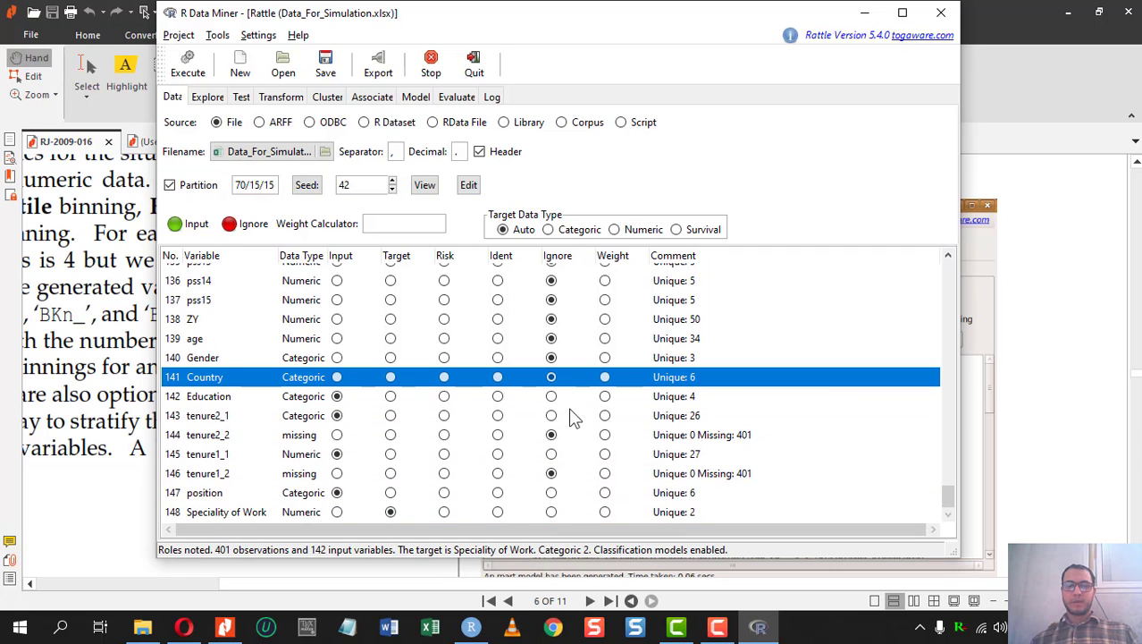
pyautogui.click(551, 395)
pyautogui.click(550, 416)
pyautogui.click(553, 455)
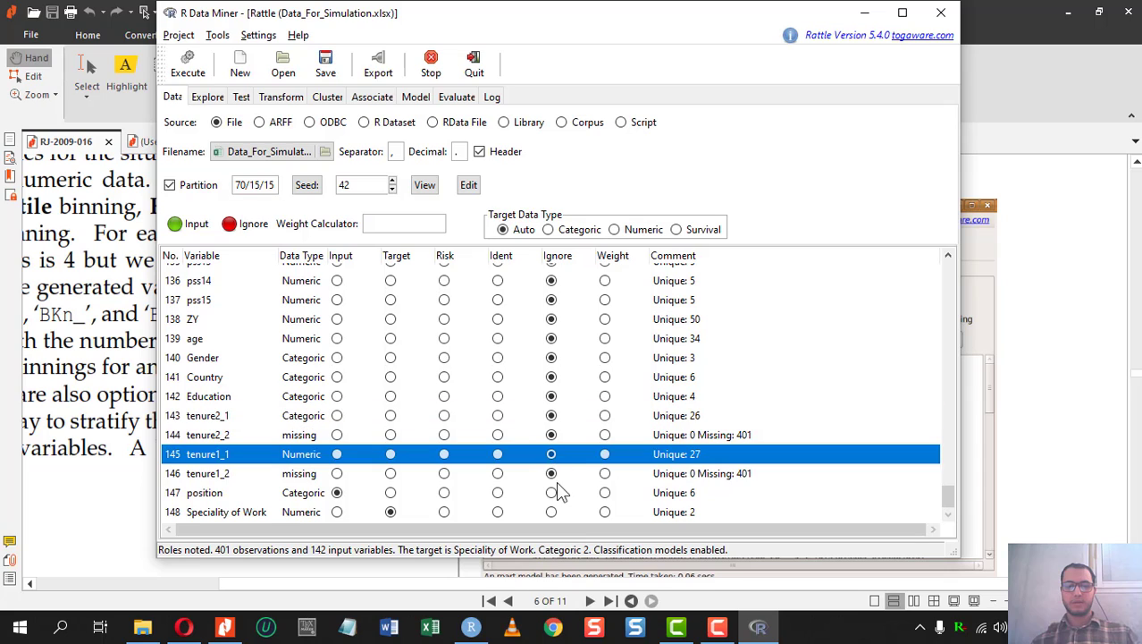
pyautogui.click(552, 492)
pyautogui.click(552, 511)
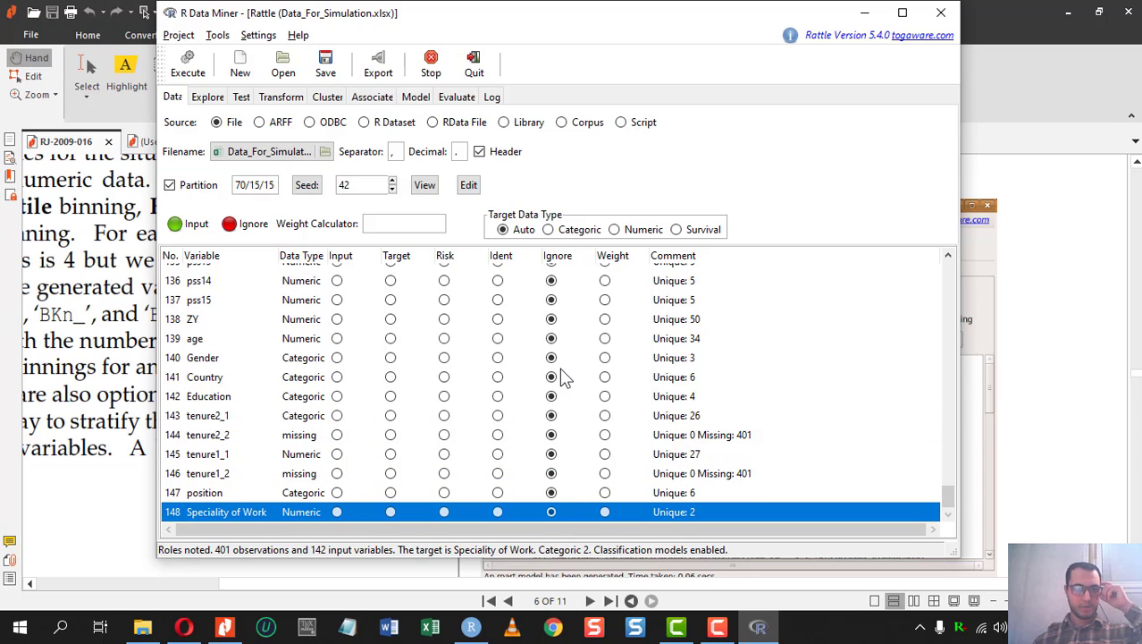
# - Set the variable ZY as Input and the variable TX as Target, and review both role assignments in the variable list
pyautogui.scroll(3, 348, 333)
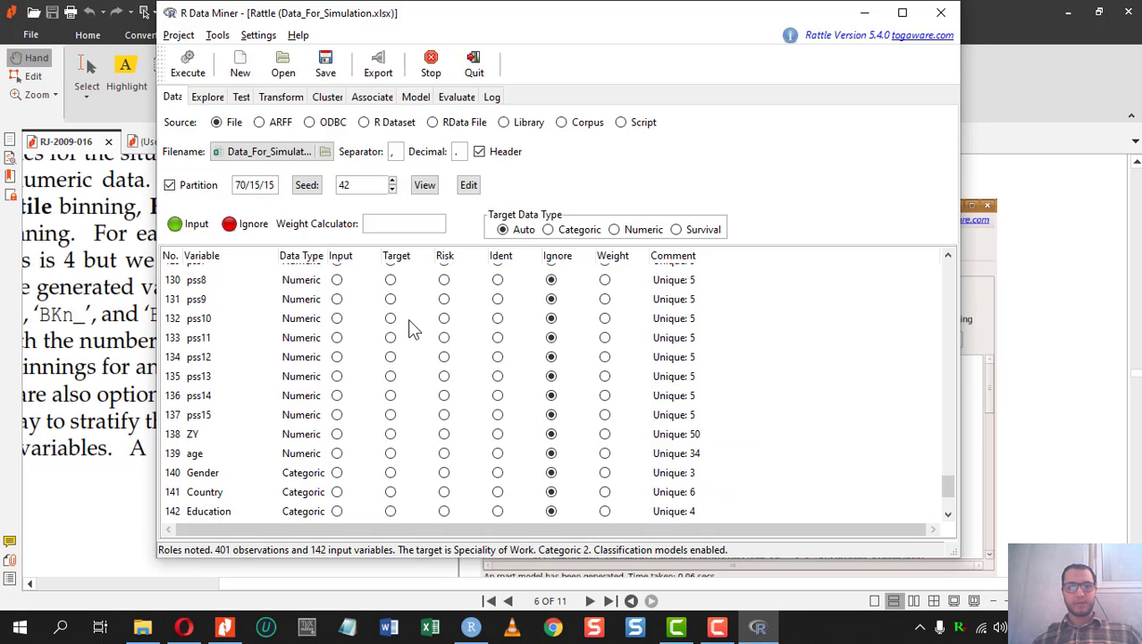
pyautogui.click(338, 435)
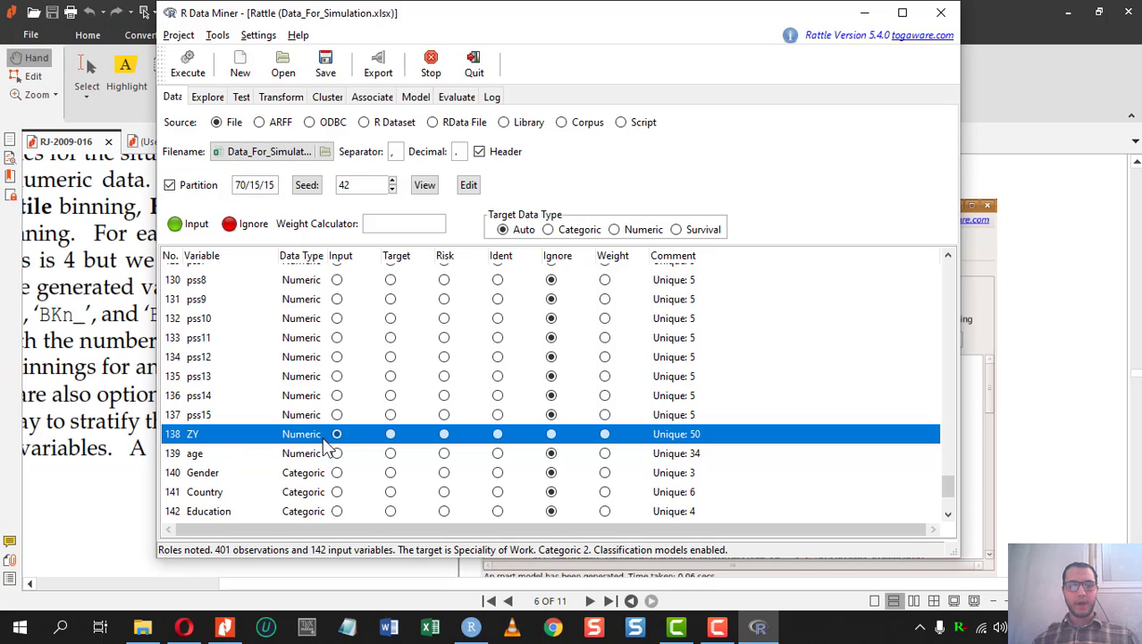
pyautogui.scroll(6, 335, 440)
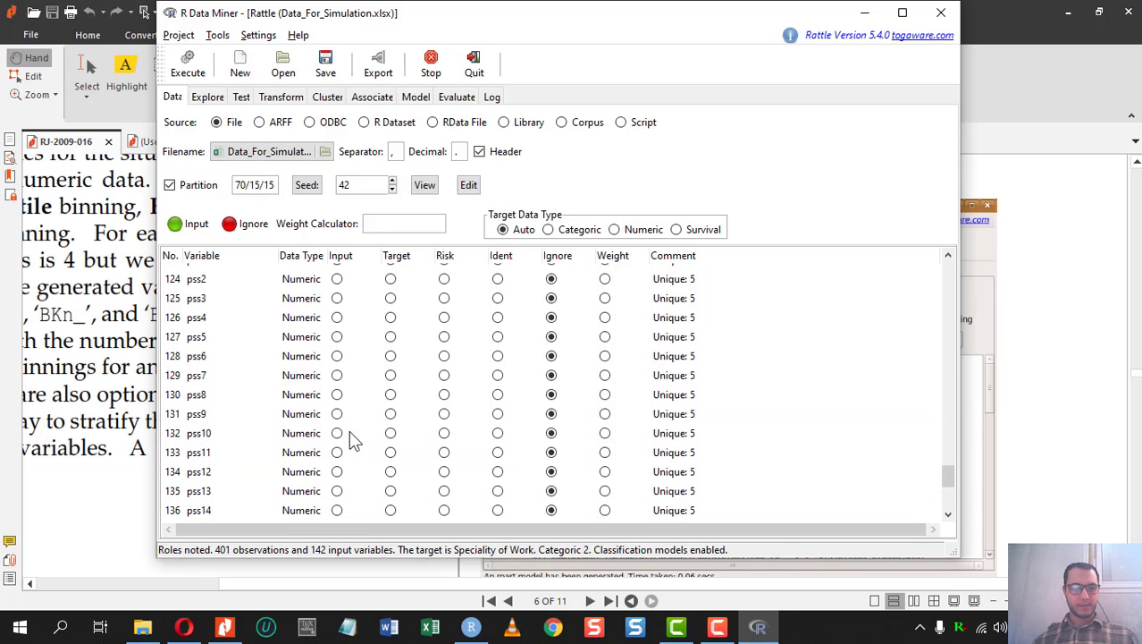
pyautogui.click(391, 278)
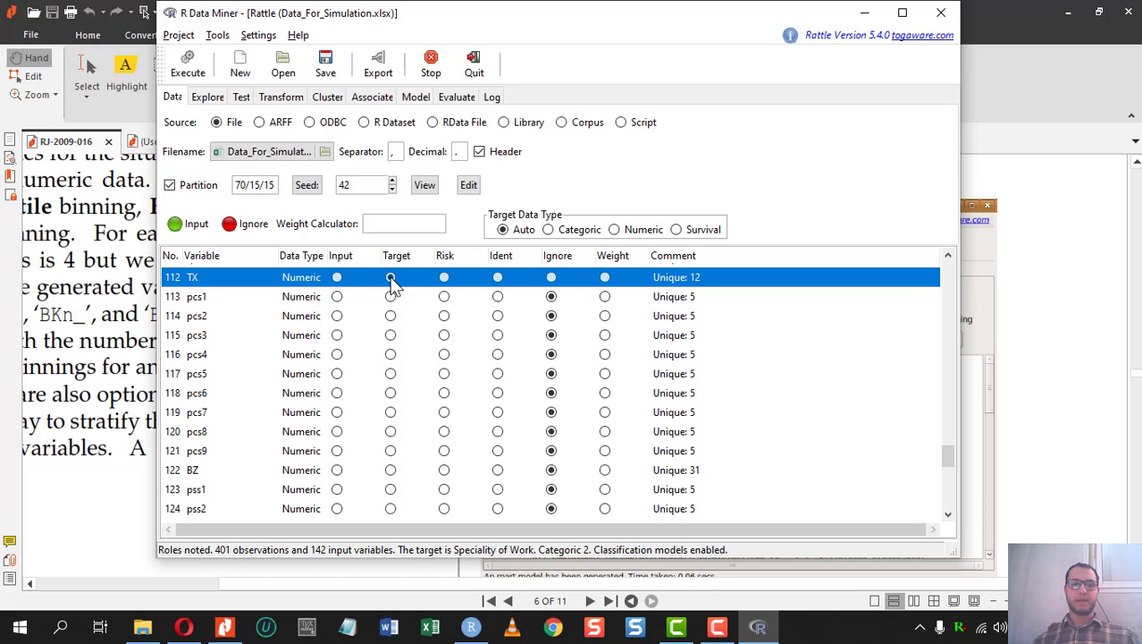
pyautogui.scroll(-5, 355, 444)
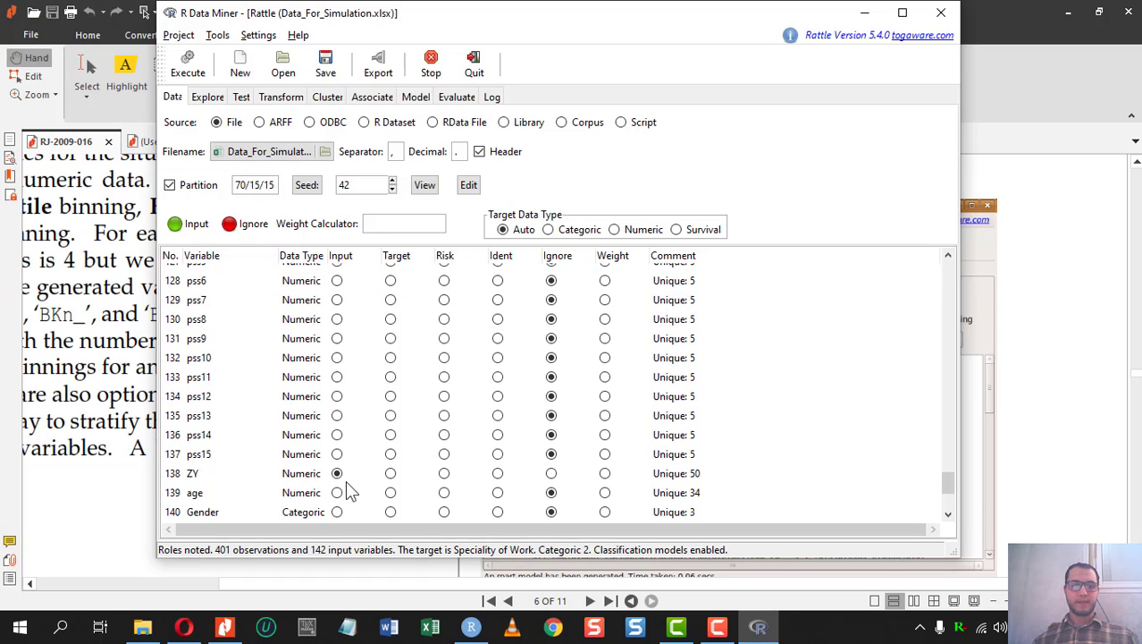
pyautogui.scroll(5, 348, 479)
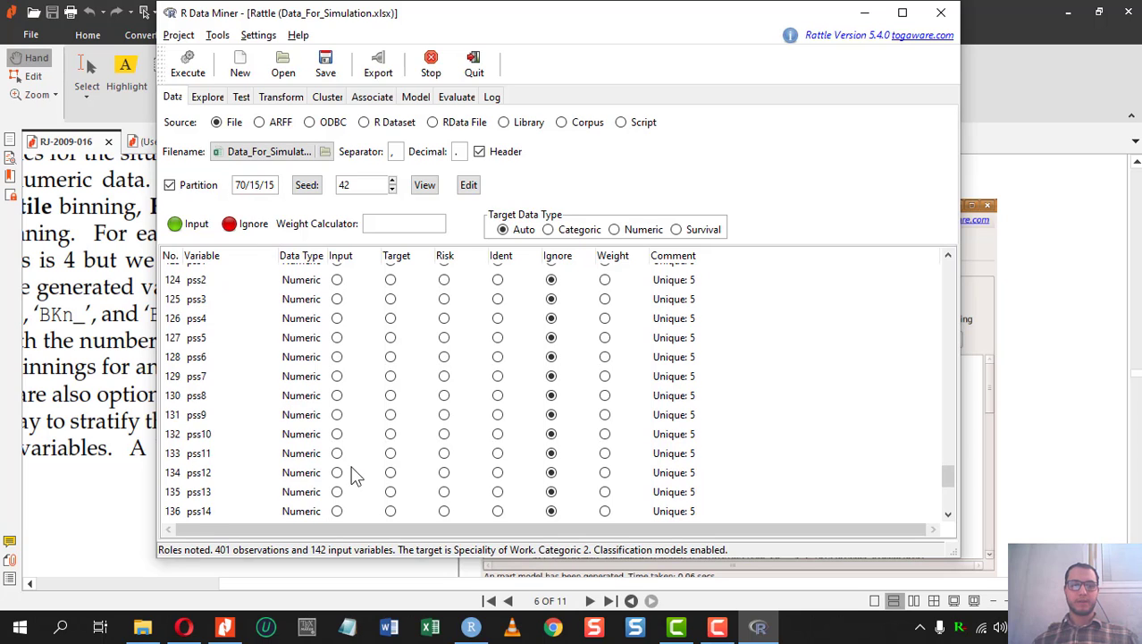
pyautogui.scroll(2, 372, 465)
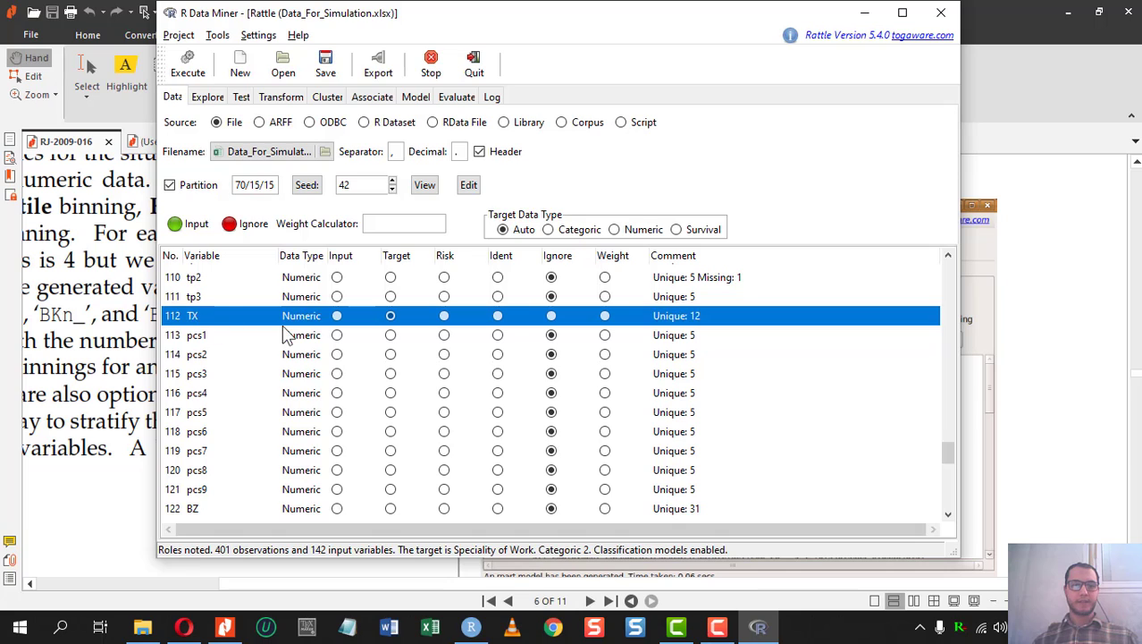
pyautogui.scroll(-8, 344, 438)
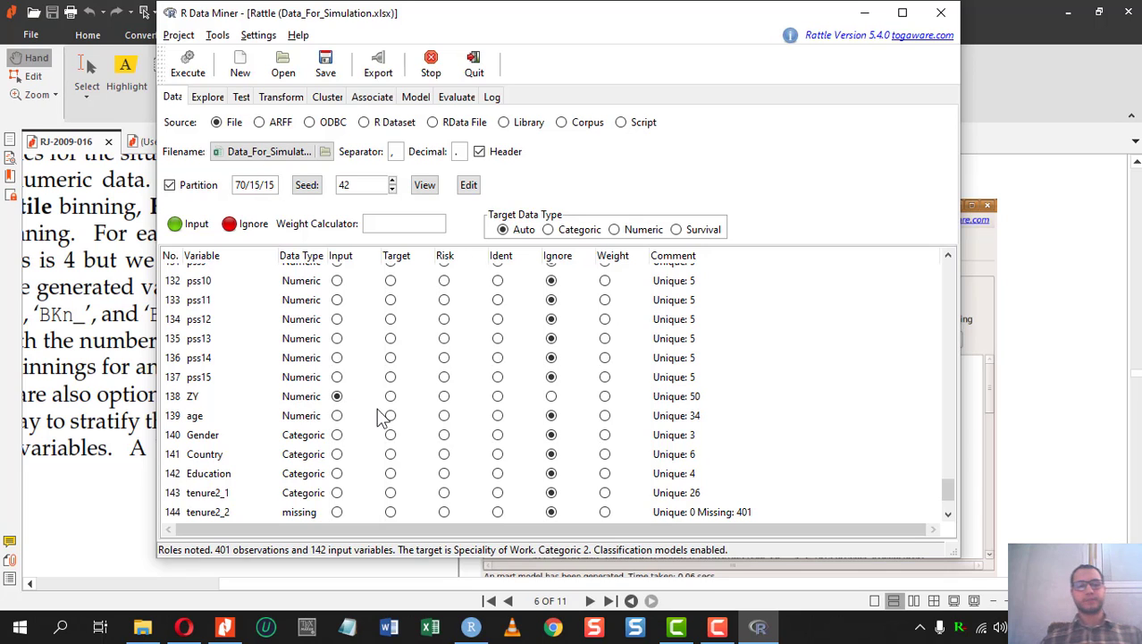
# - Check the role assignments in the variable list and execute them on the dataset
pyautogui.scroll(1, 380, 426)
pyautogui.scroll(1, 382, 426)
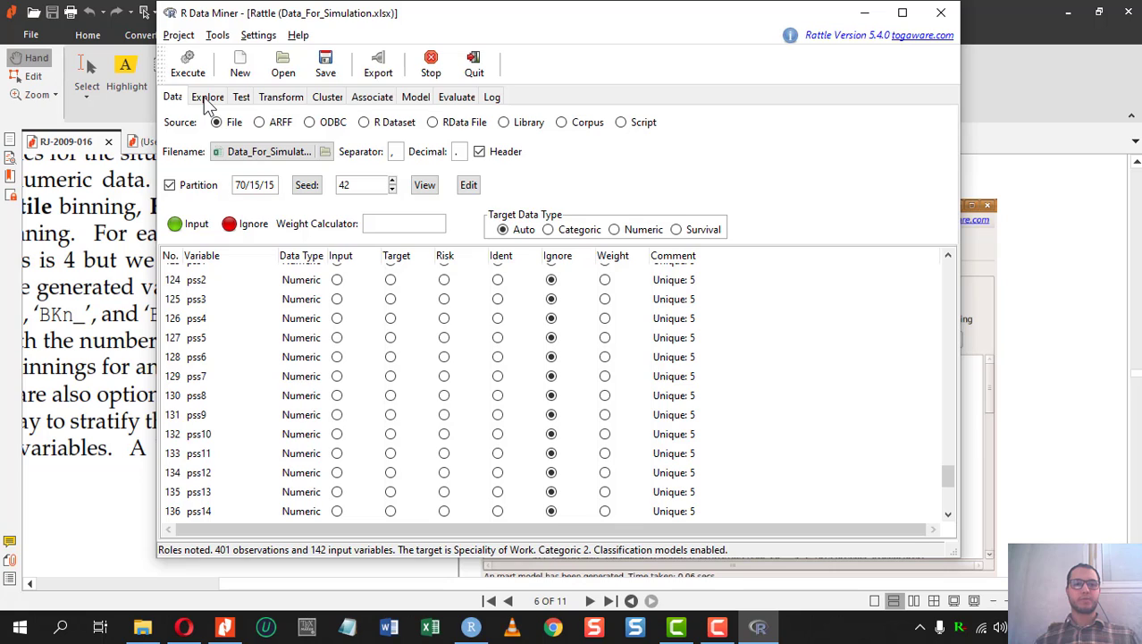
pyautogui.scroll(-2, 385, 472)
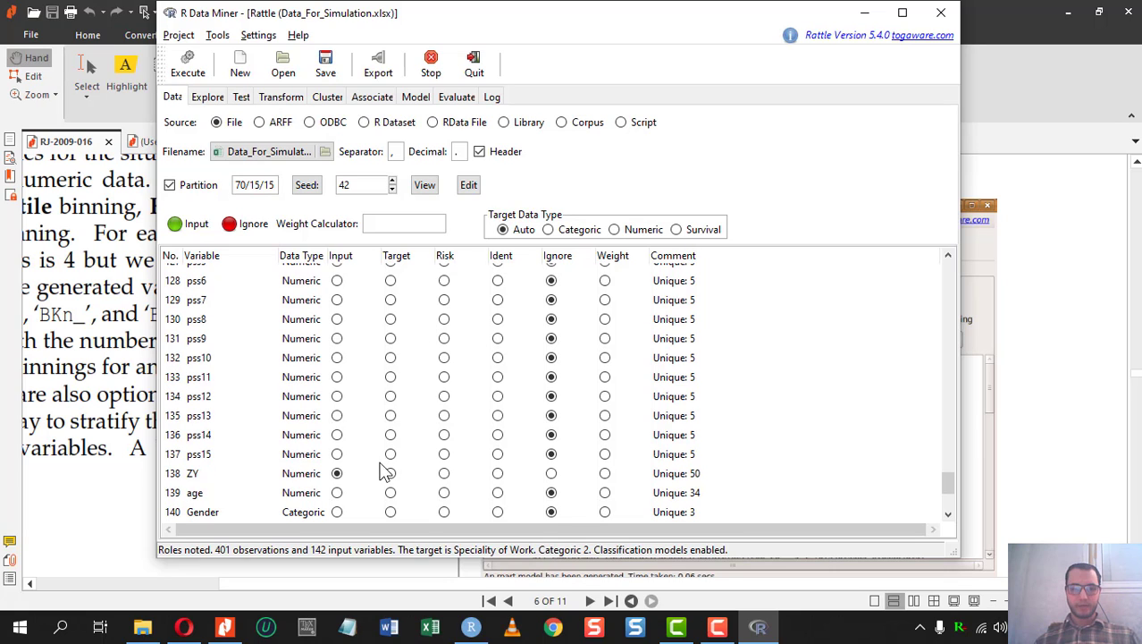
pyautogui.scroll(-1, 380, 472)
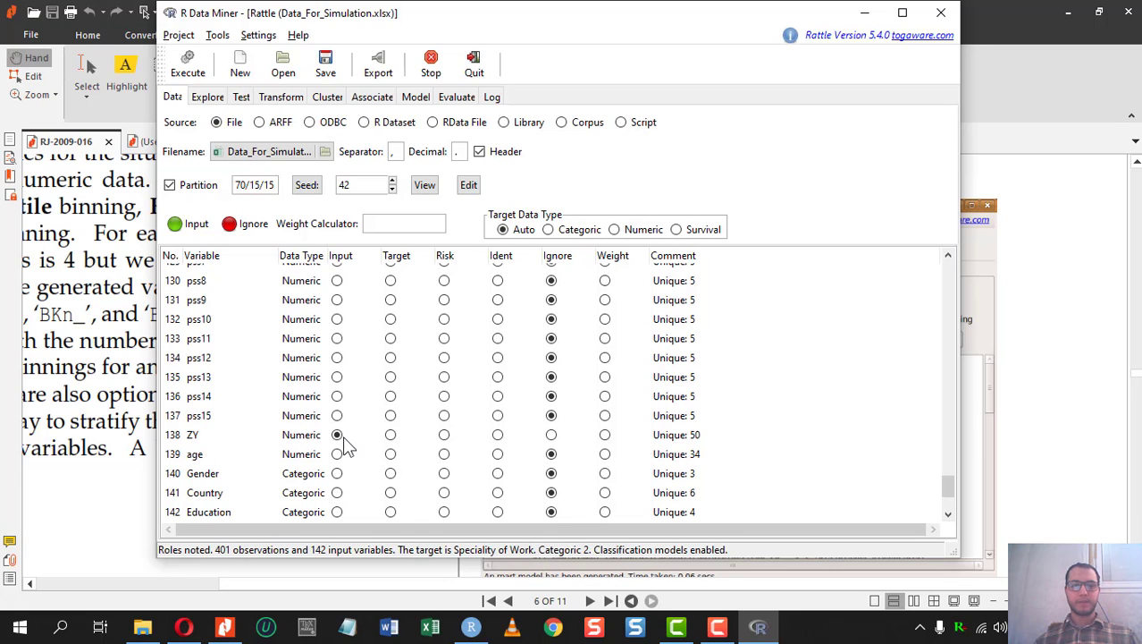
pyautogui.click(188, 74)
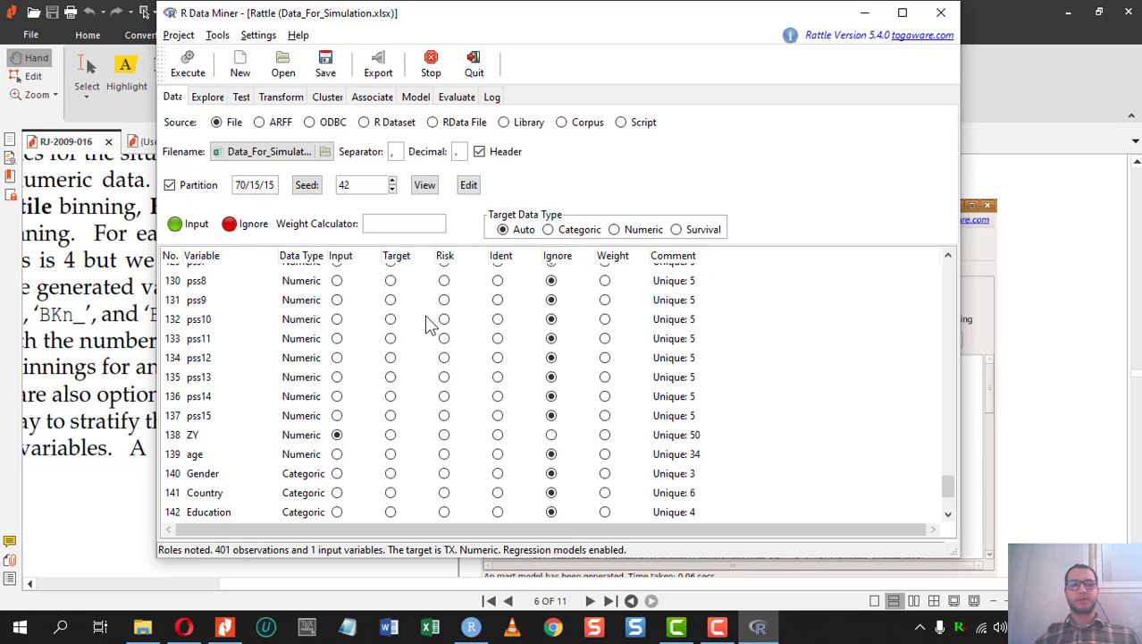
# - Generate the Summary exploration of the dataset and widen the Rattle window to fit the full output
pyautogui.click(205, 97)
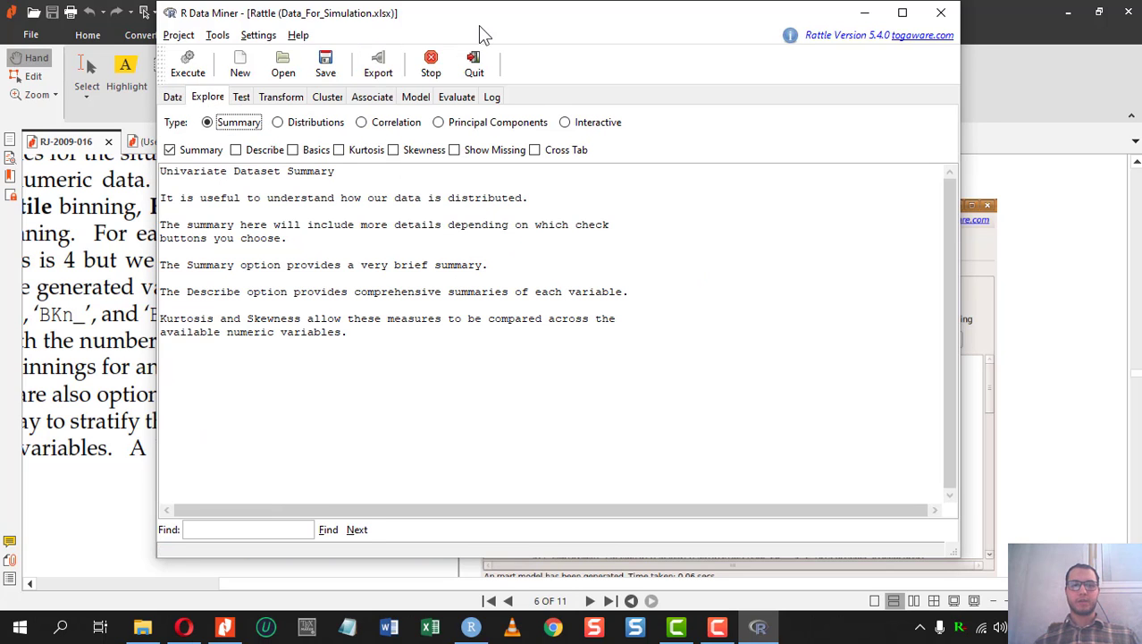
pyautogui.moveTo(479, 26); pyautogui.dragTo(498, 27)
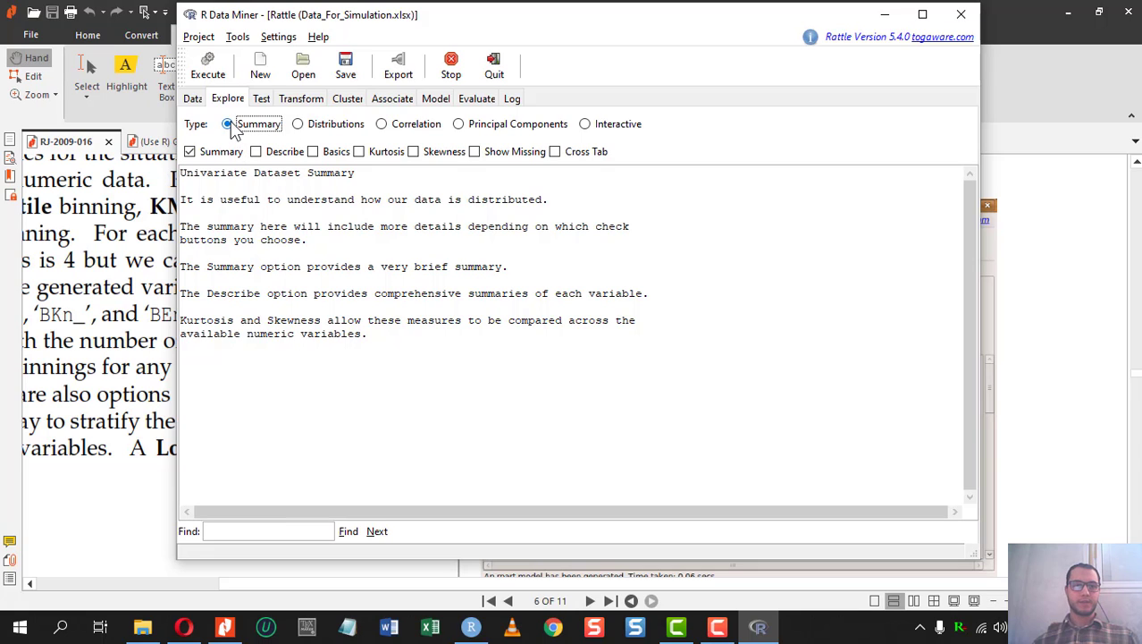
pyautogui.click(219, 65)
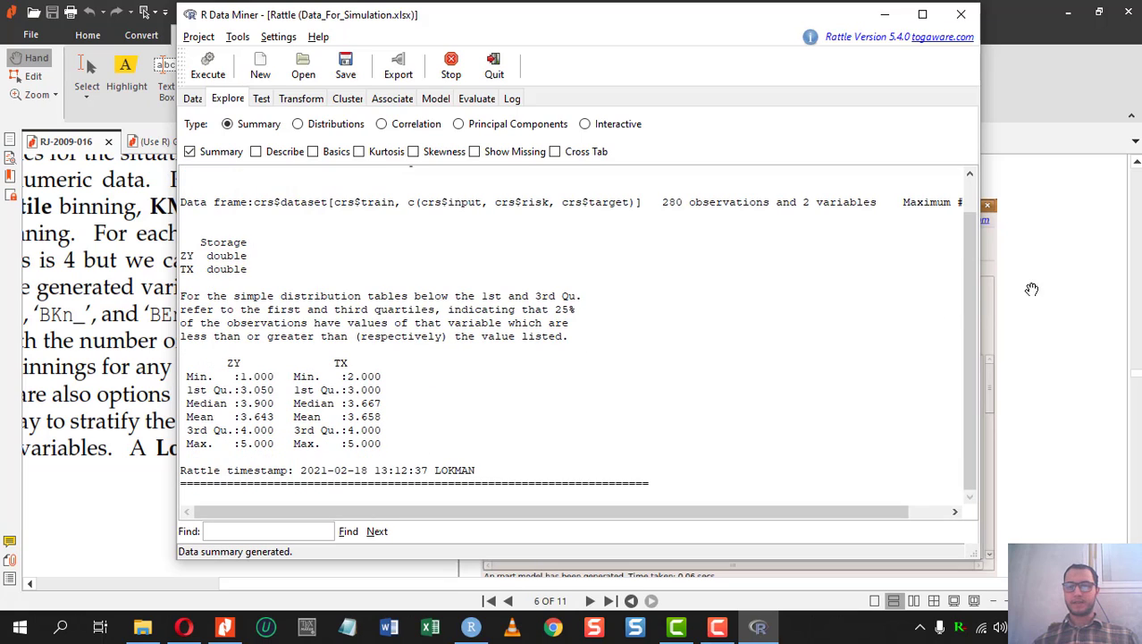
pyautogui.moveTo(983, 275); pyautogui.dragTo(1124, 277)
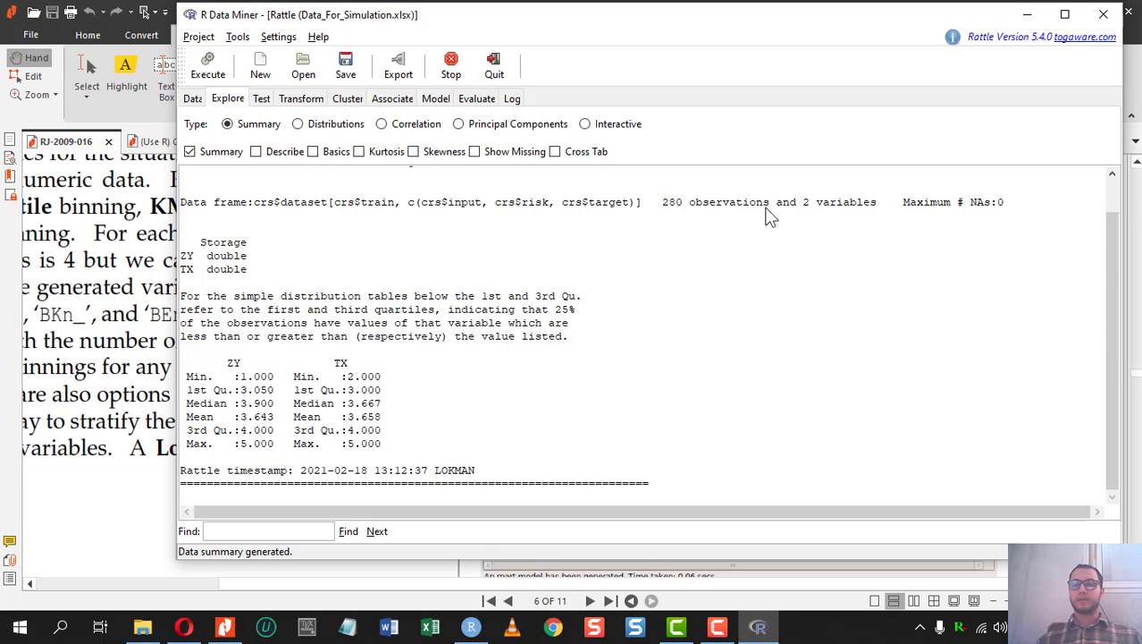
# - Examine the number of variables and the minimum, quartiles, median, mean and maximum of ZY and TX in the summary
pyautogui.moveTo(840, 209); pyautogui.dragTo(786, 205)
pyautogui.click(821, 204)
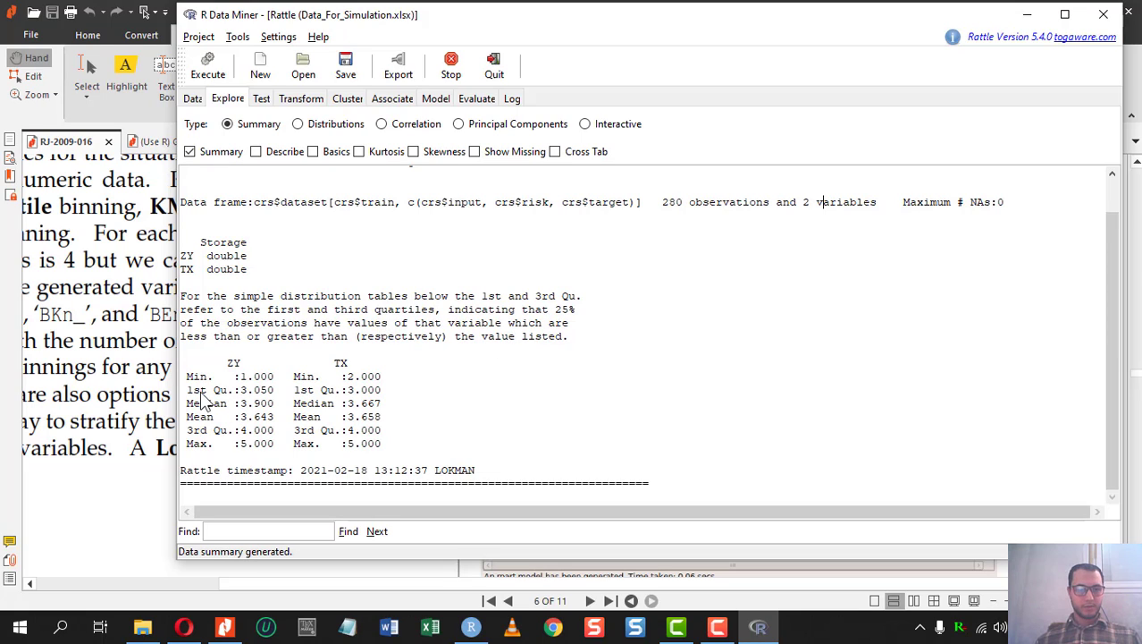
pyautogui.moveTo(188, 376); pyautogui.dragTo(277, 384)
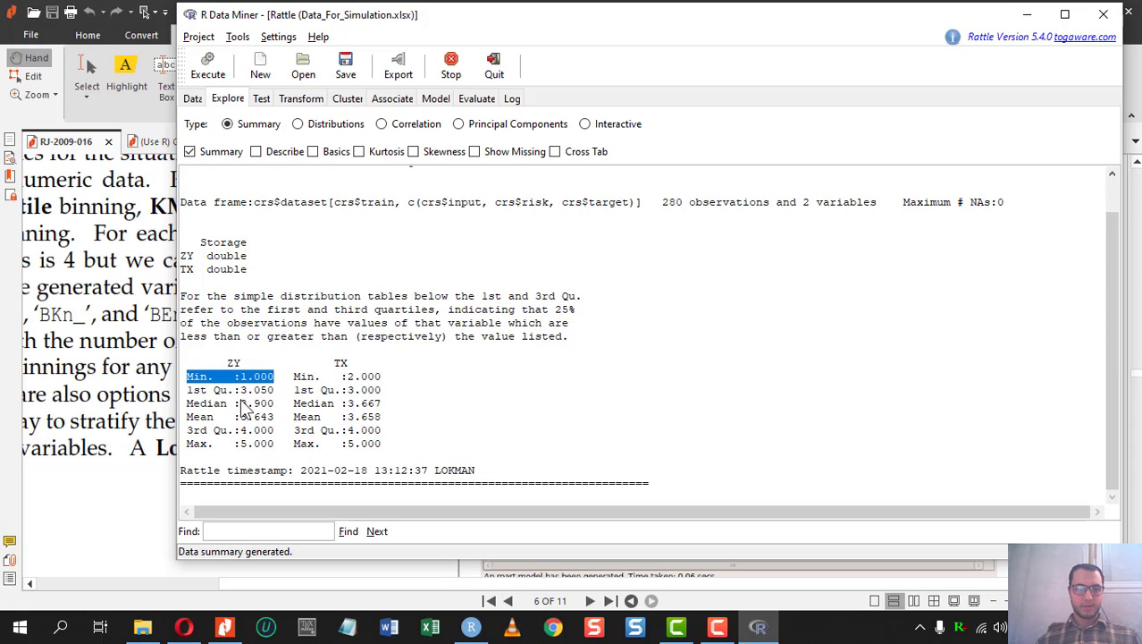
pyautogui.moveTo(193, 391); pyautogui.dragTo(259, 400)
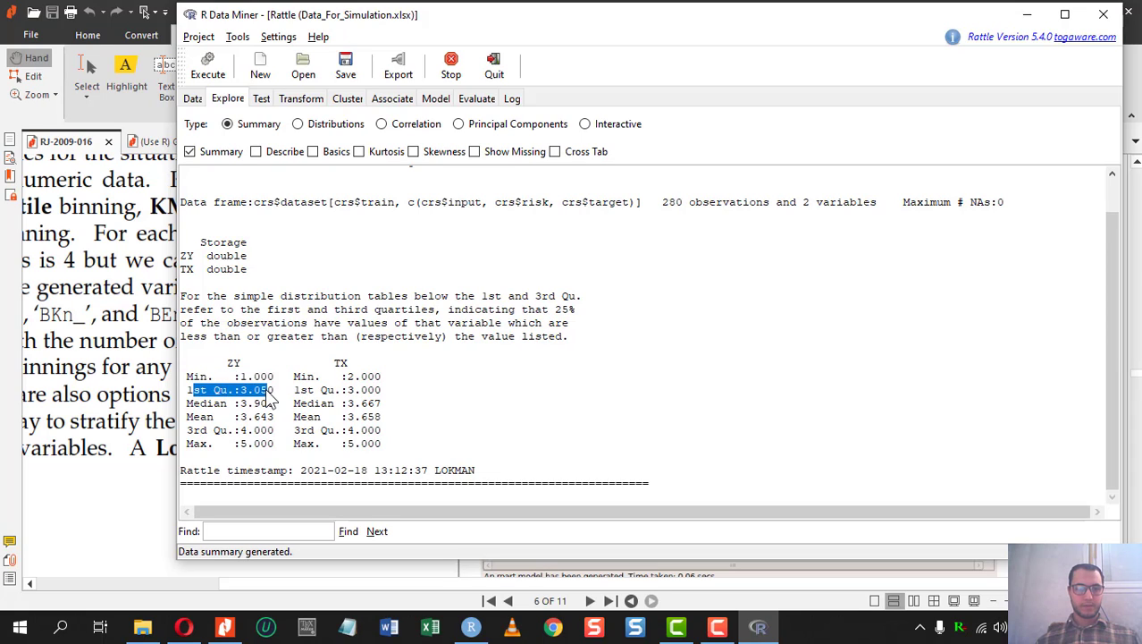
pyautogui.moveTo(186, 404); pyautogui.dragTo(265, 414)
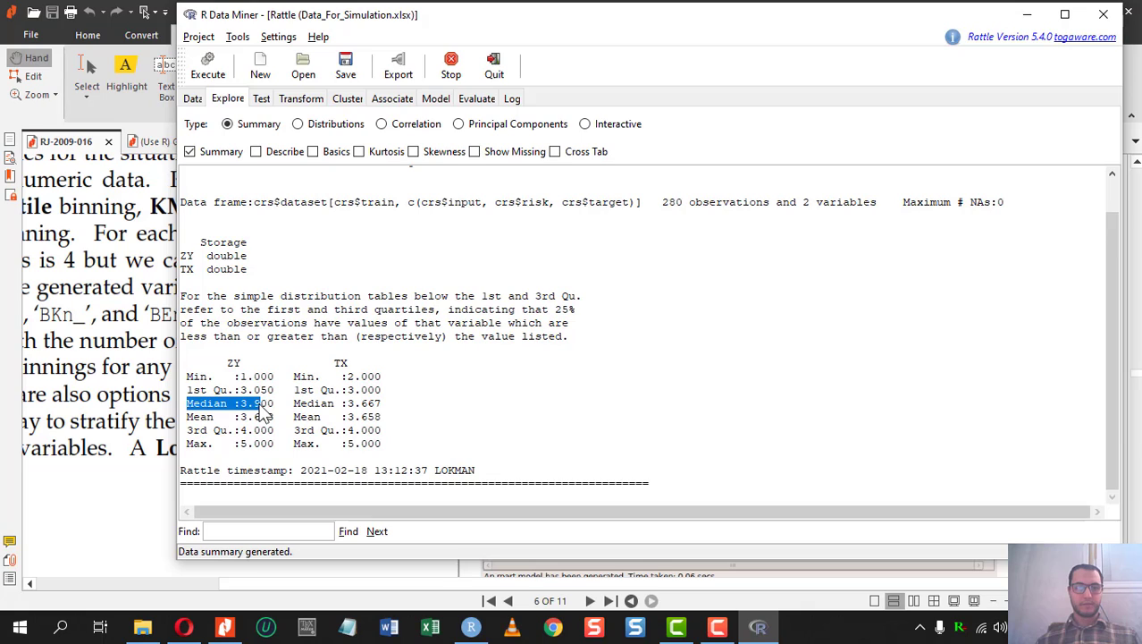
pyautogui.moveTo(187, 417); pyautogui.dragTo(272, 427)
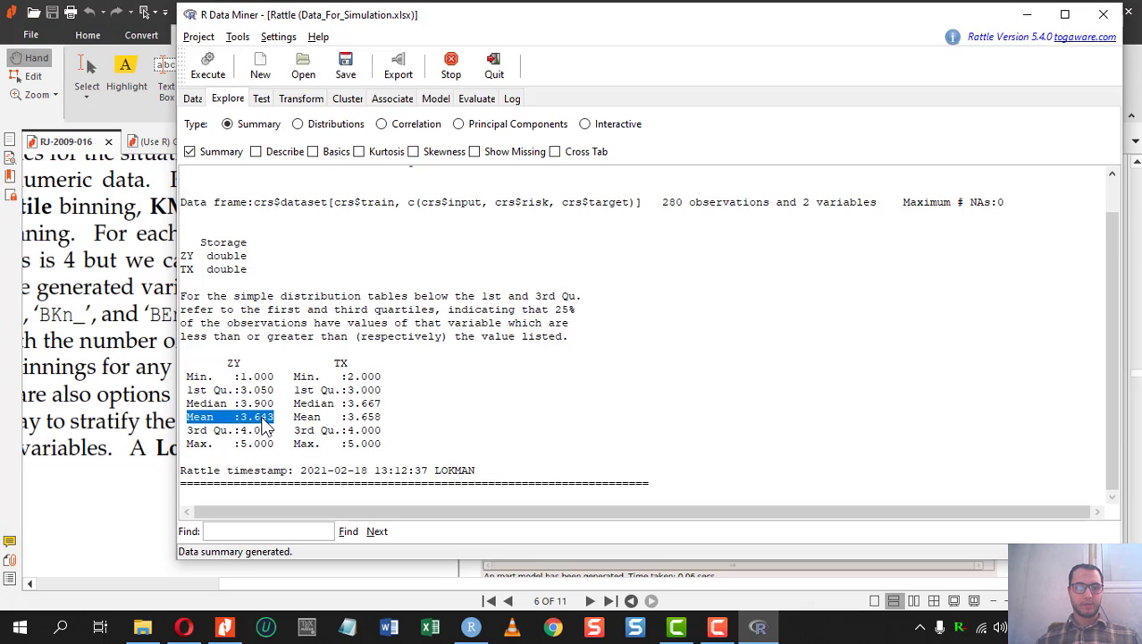
pyautogui.moveTo(182, 431); pyautogui.dragTo(274, 432)
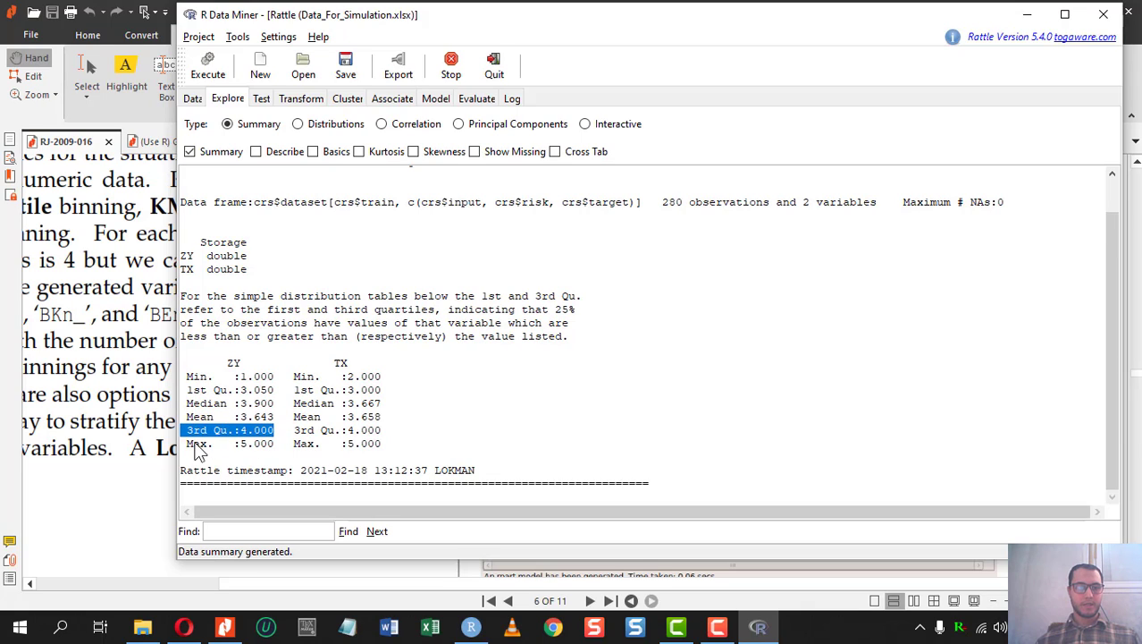
pyautogui.moveTo(190, 445); pyautogui.dragTo(269, 445)
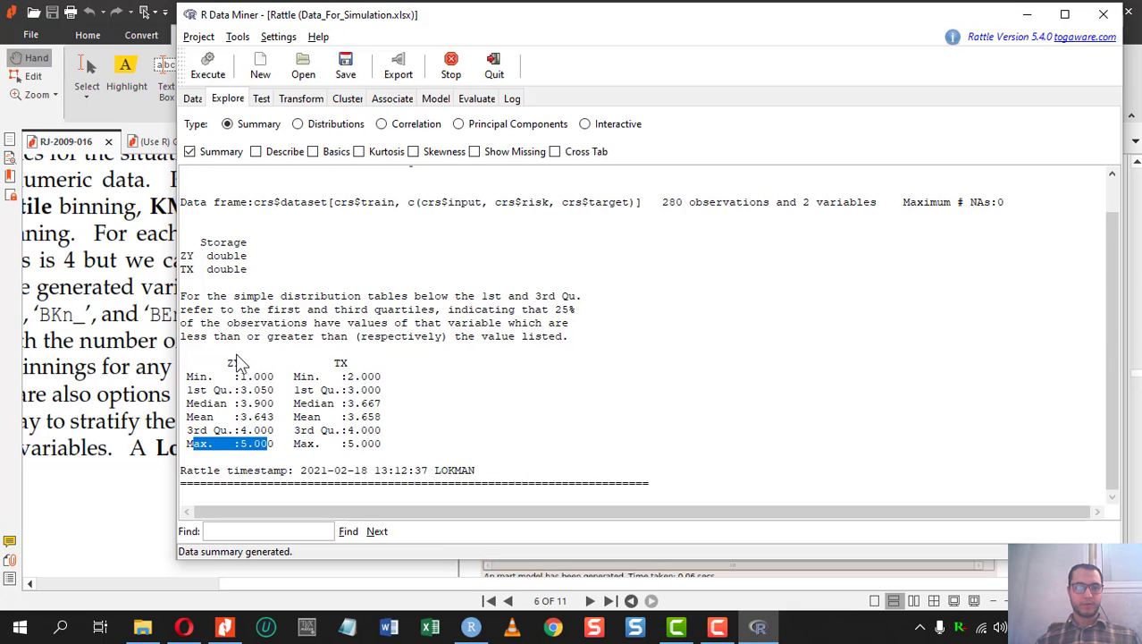
pyautogui.moveTo(234, 374)
pyautogui.mouseDown()
pyautogui.moveTo(200, 350)
pyautogui.moveTo(236, 376)
pyautogui.mouseUp()
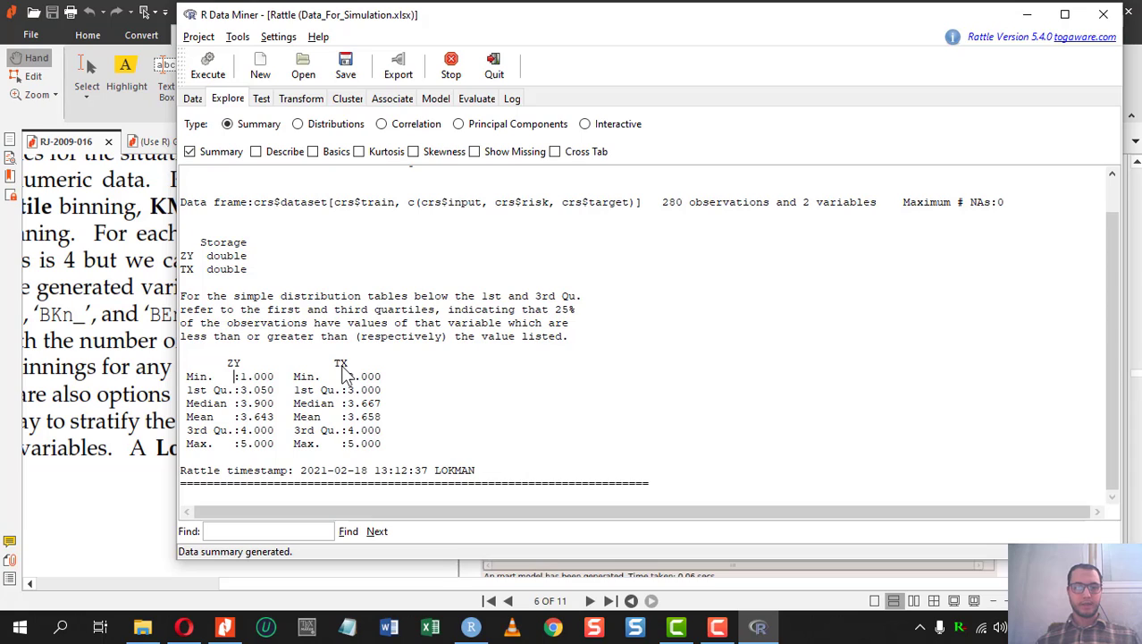
pyautogui.click(382, 404)
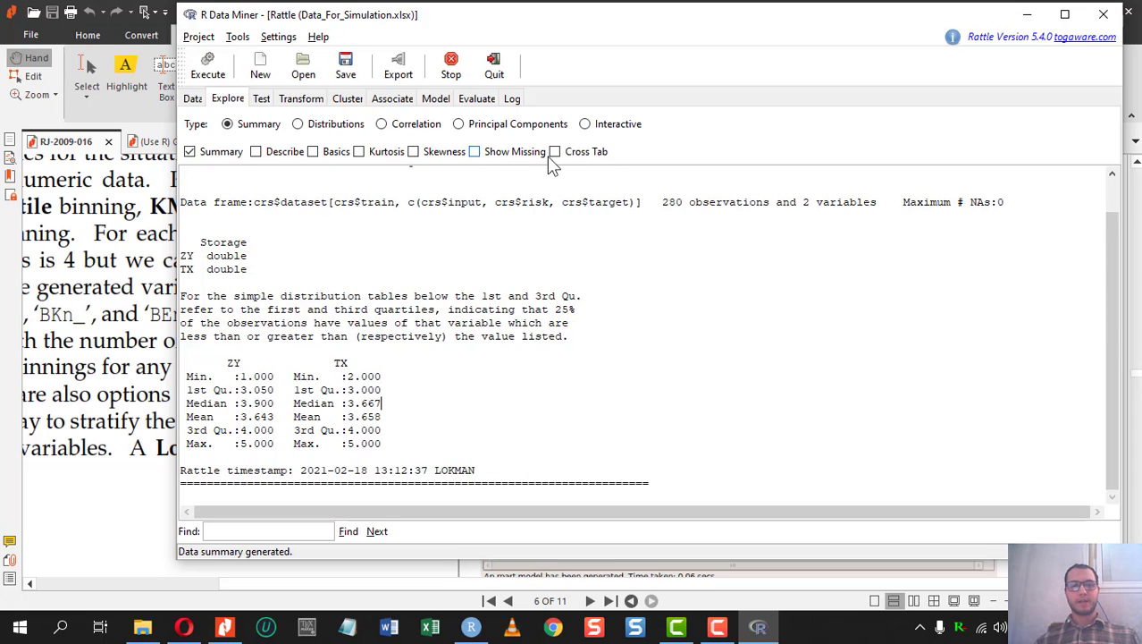
# - Add Describe, Basics, Kurtosis, Skewness, Show Missing and Cross Tab to the summary options
pyautogui.click(268, 152)
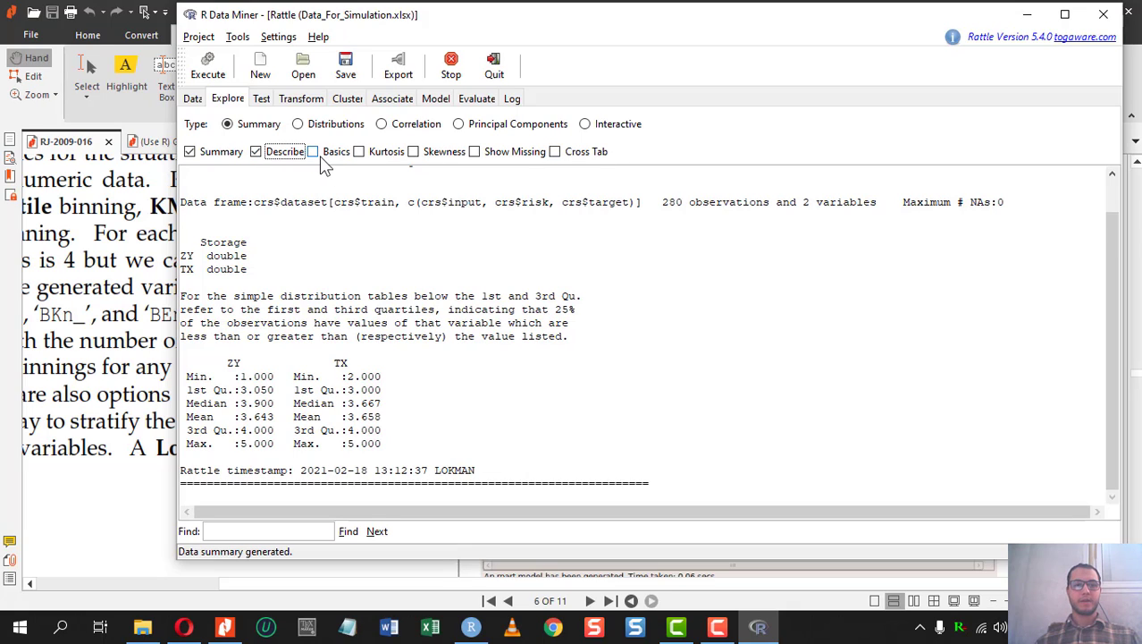
pyautogui.click(332, 154)
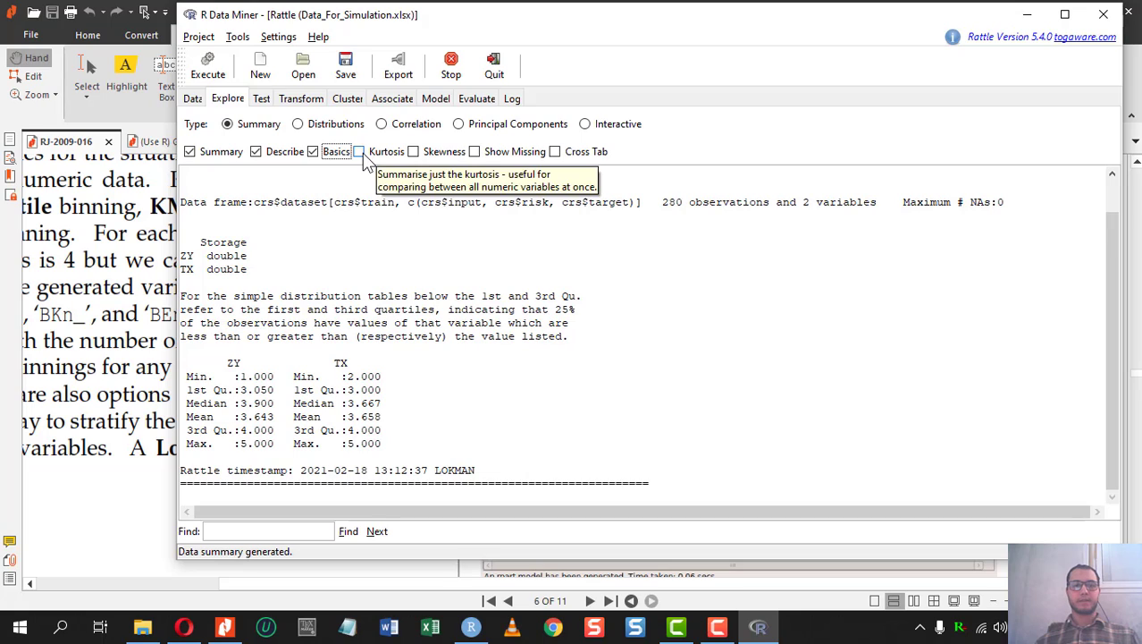
pyautogui.click(362, 153)
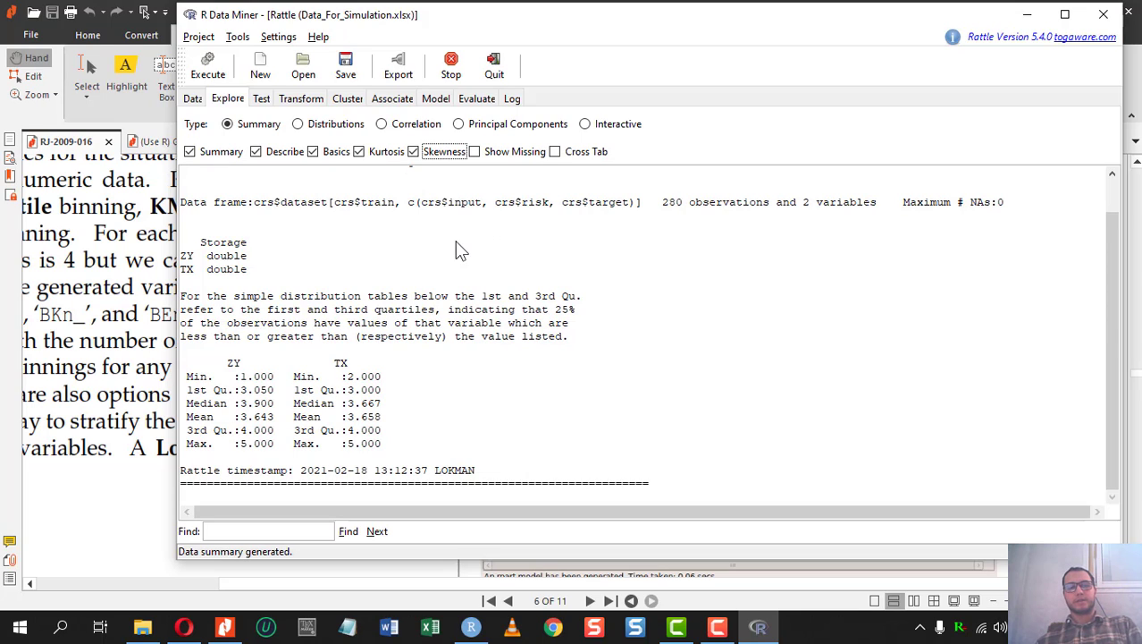
pyautogui.click(476, 152)
pyautogui.click(556, 152)
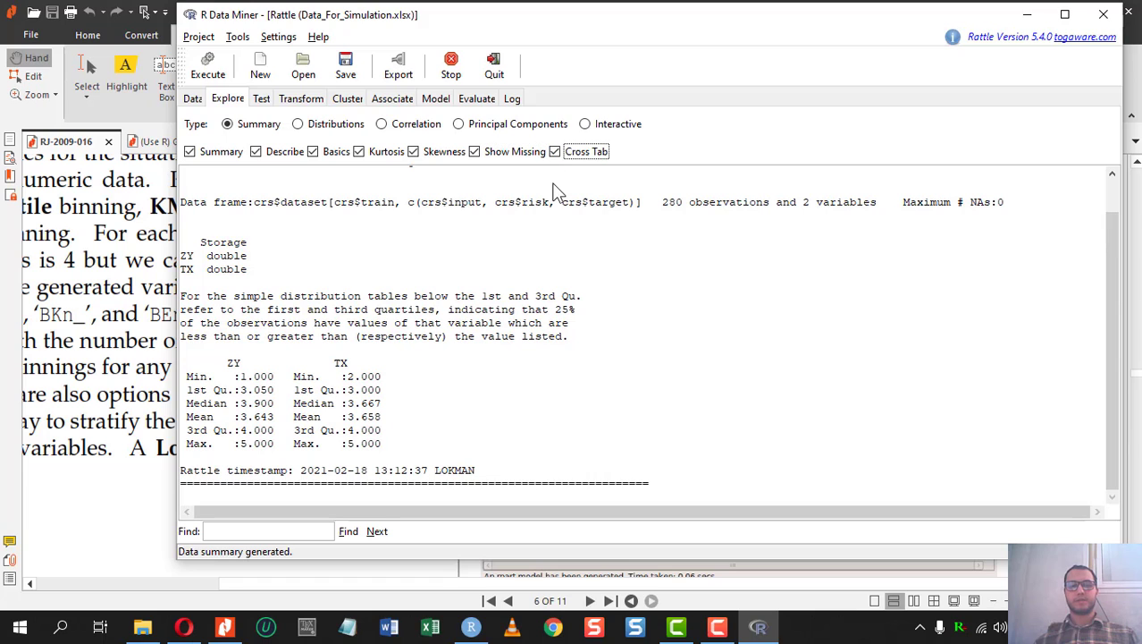
# - Generate the data summary with all ticked statistics and review the dataset description for variables ZY and TX
pyautogui.click(215, 71)
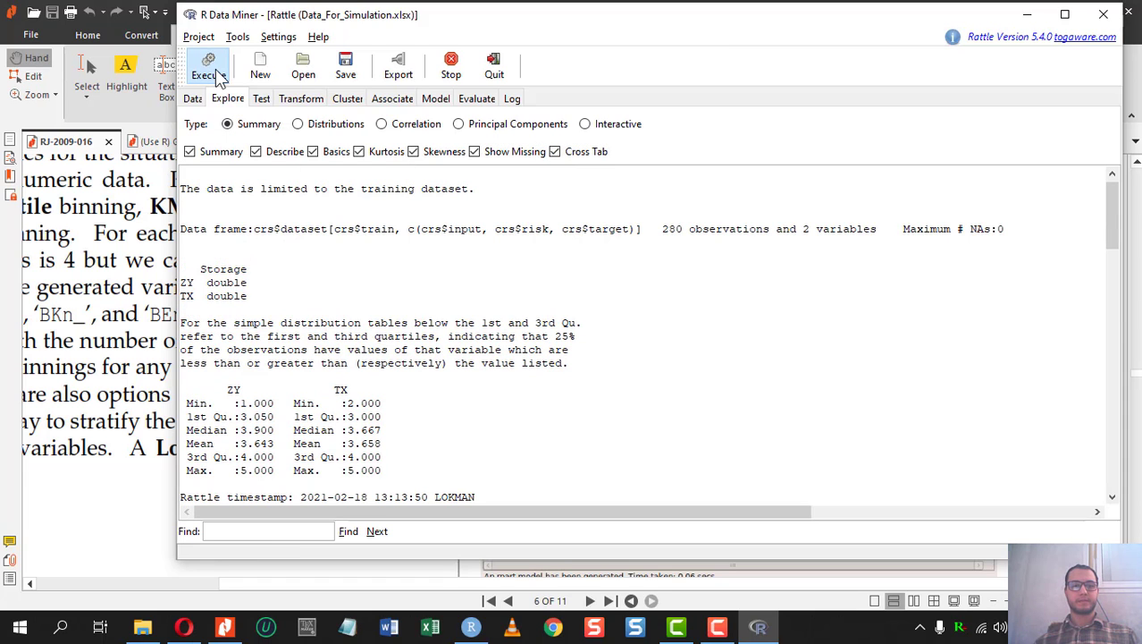
pyautogui.scroll(-7, 390, 355)
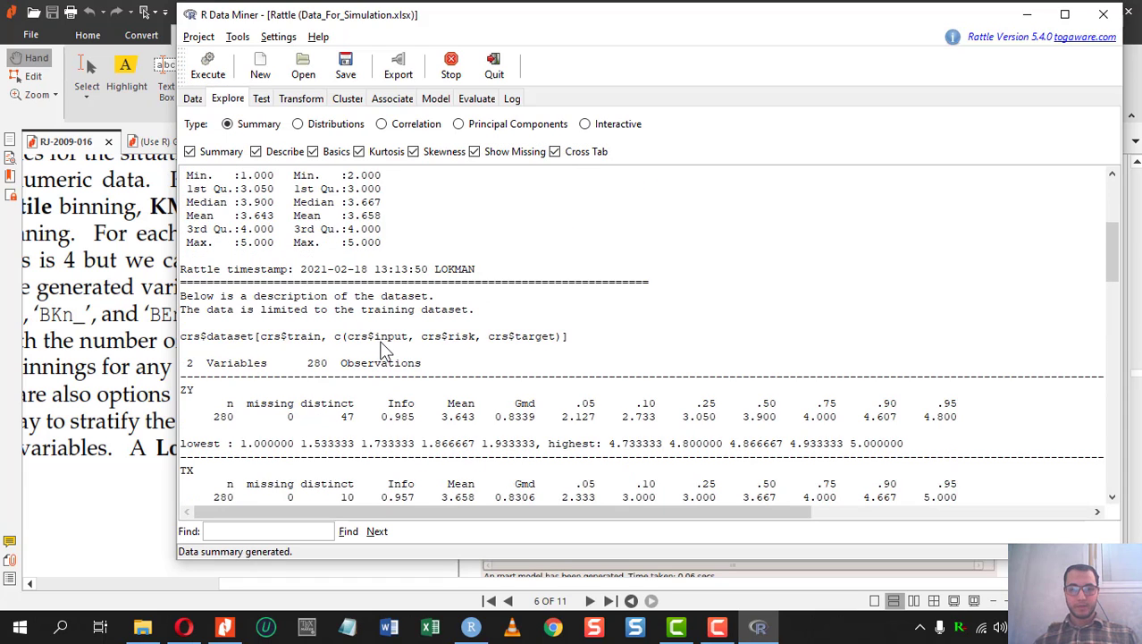
pyautogui.scroll(-1, 385, 350)
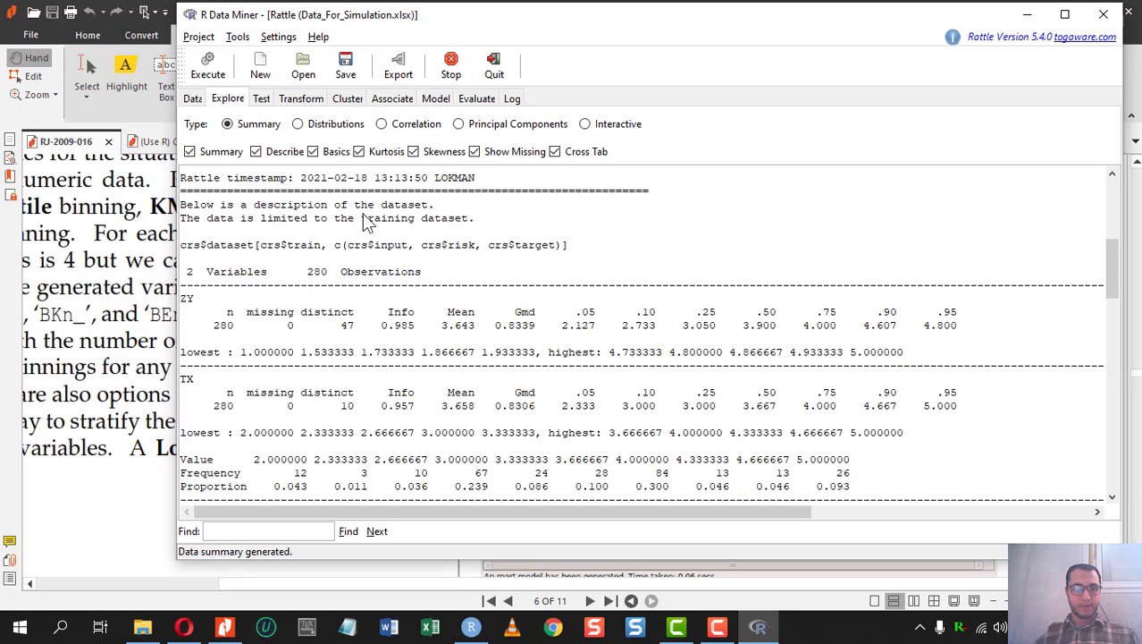
pyautogui.scroll(-1, 318, 246)
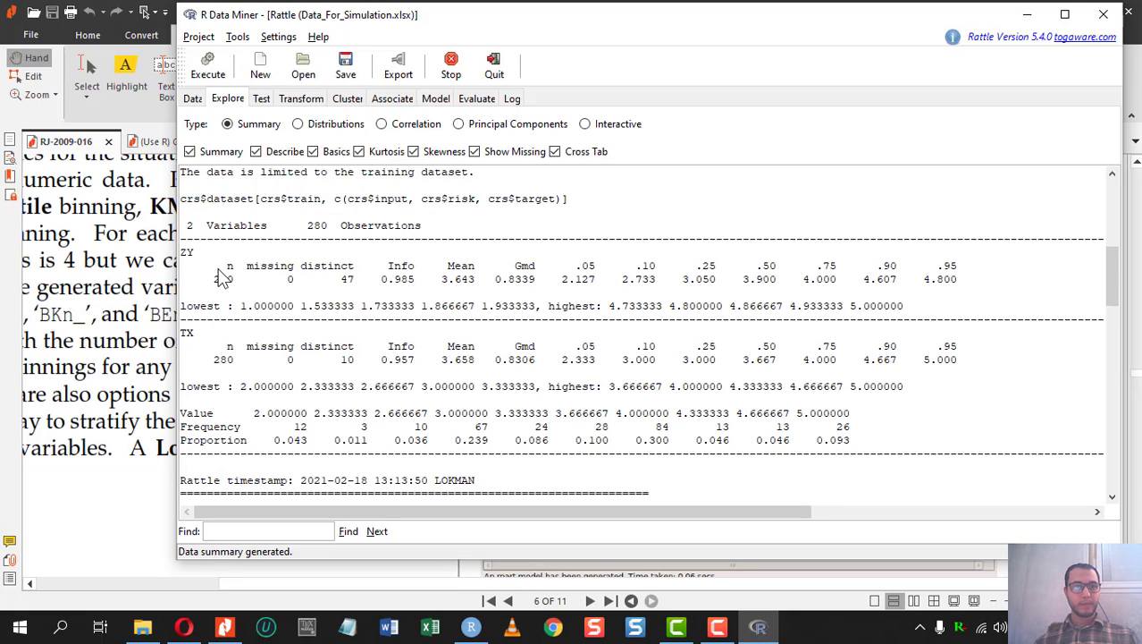
pyautogui.doubleClick(190, 253)
pyautogui.moveTo(198, 253); pyautogui.dragTo(187, 254)
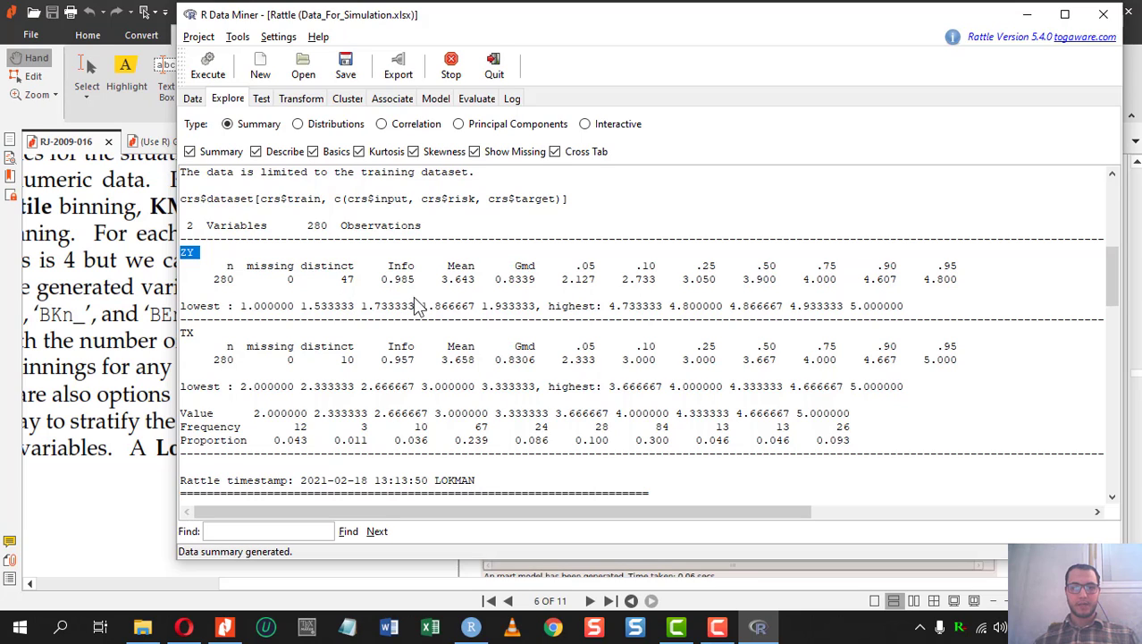
pyautogui.click(457, 280)
pyautogui.click(533, 279)
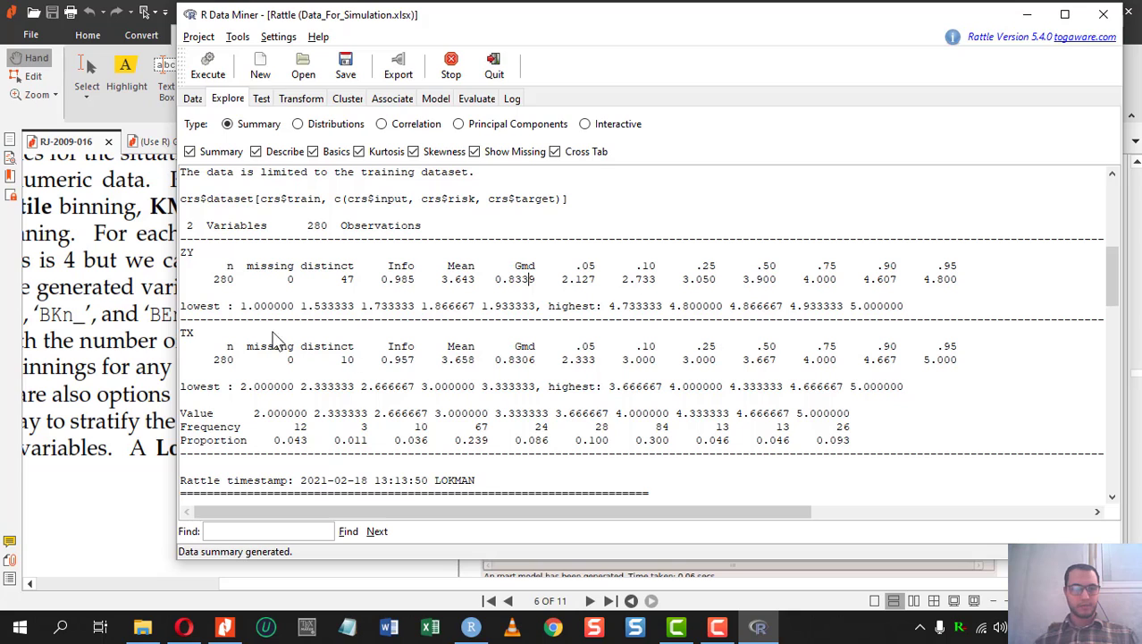
pyautogui.scroll(-1, 317, 353)
pyautogui.scroll(-1, 317, 353)
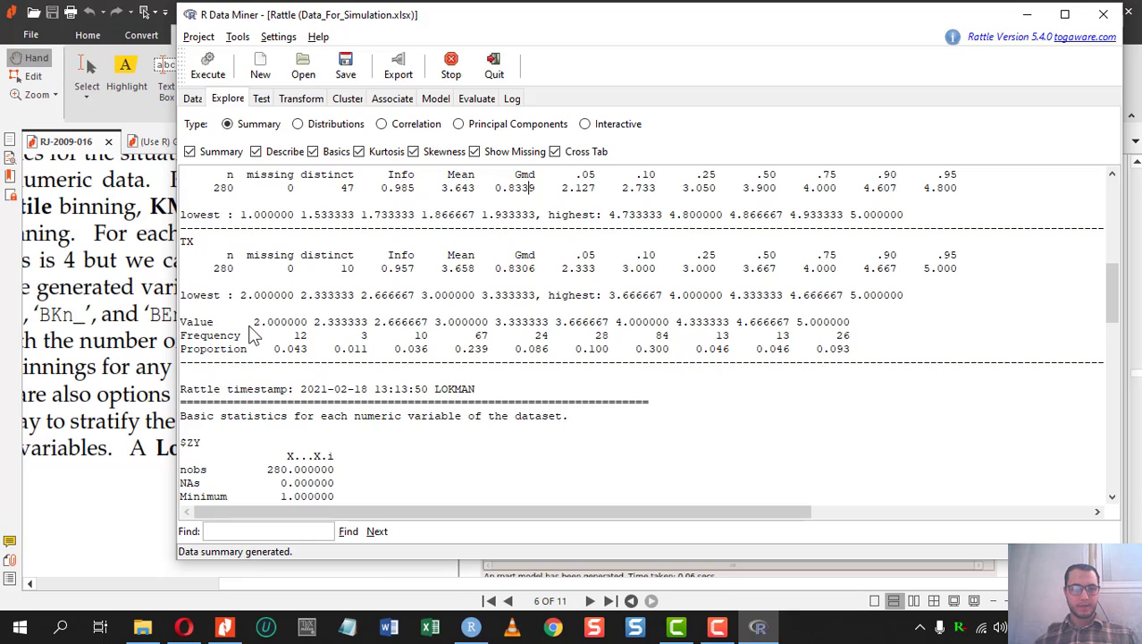
pyautogui.scroll(-2, 250, 338)
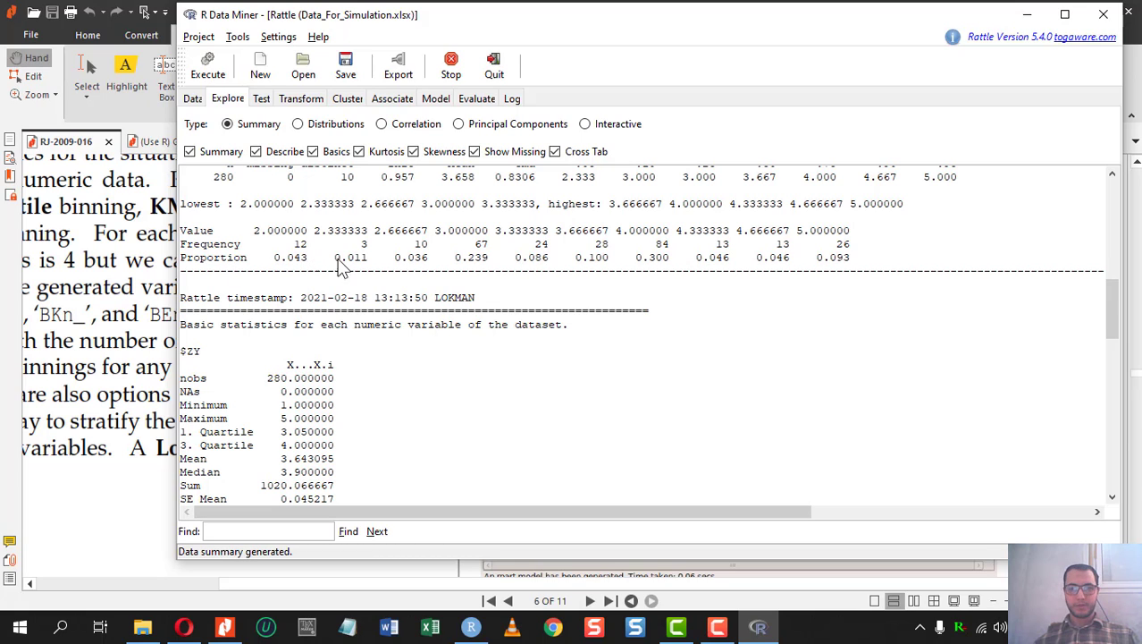
# - Examine the basic statistics listed for ZY and TX, from observations and quartiles to skewness and kurtosis
pyautogui.scroll(-2, 234, 335)
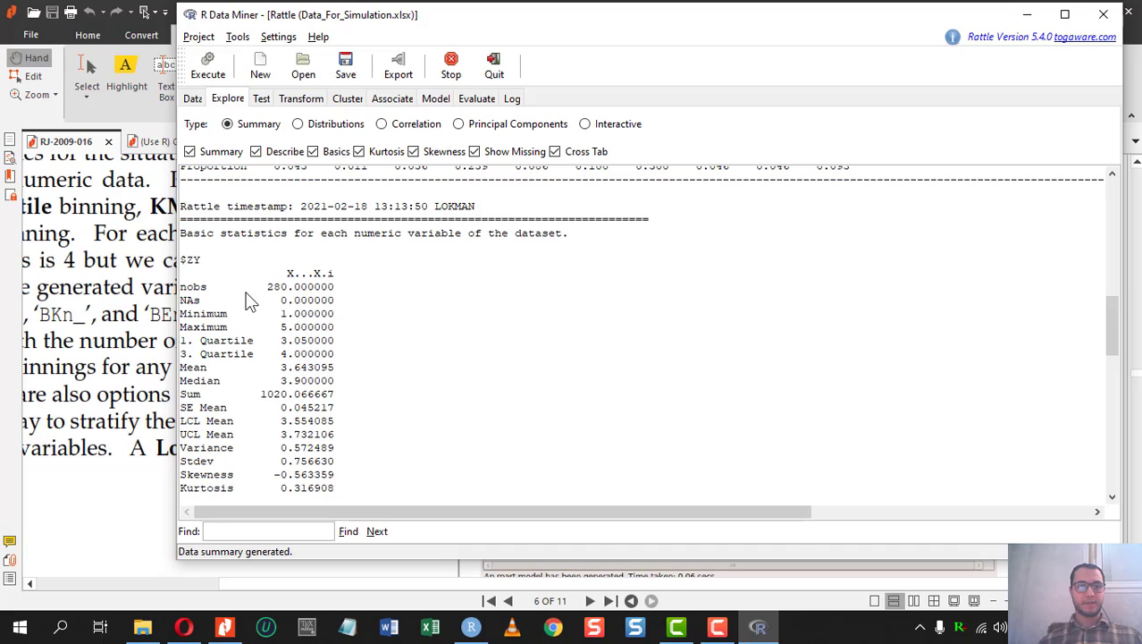
pyautogui.scroll(-1, 277, 291)
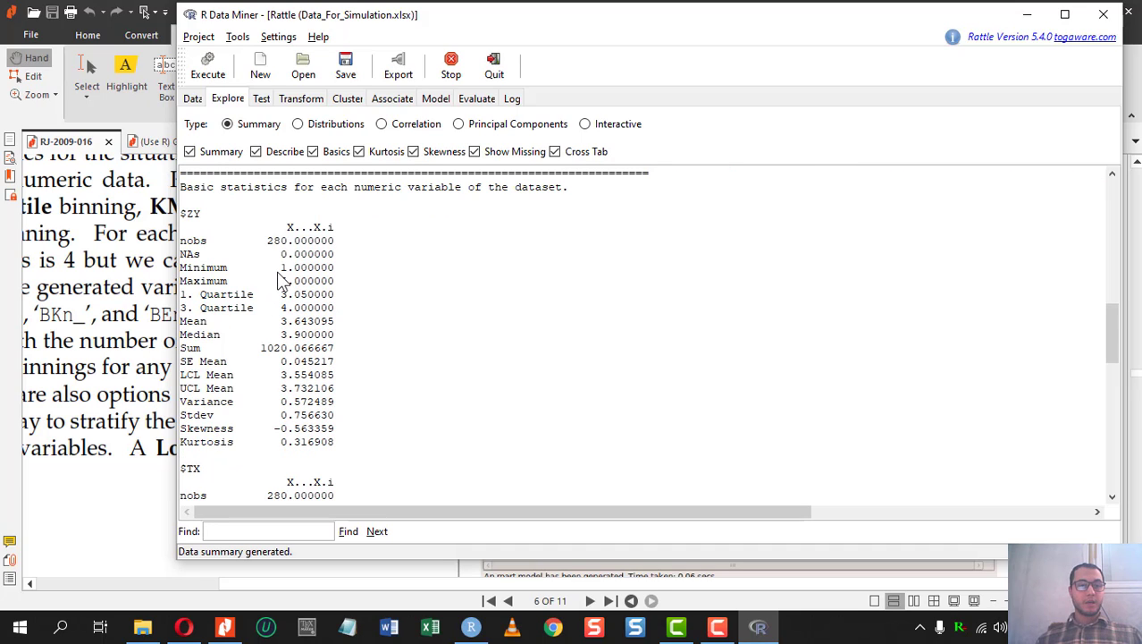
pyautogui.moveTo(193, 284); pyautogui.dragTo(280, 285)
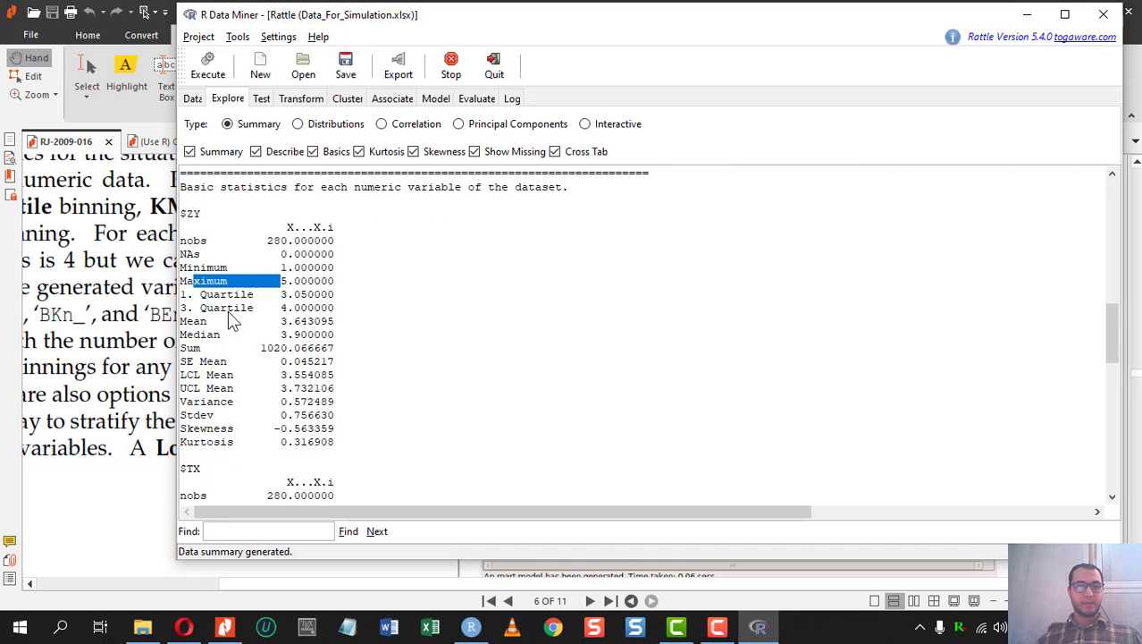
pyautogui.moveTo(228, 310); pyautogui.dragTo(286, 349)
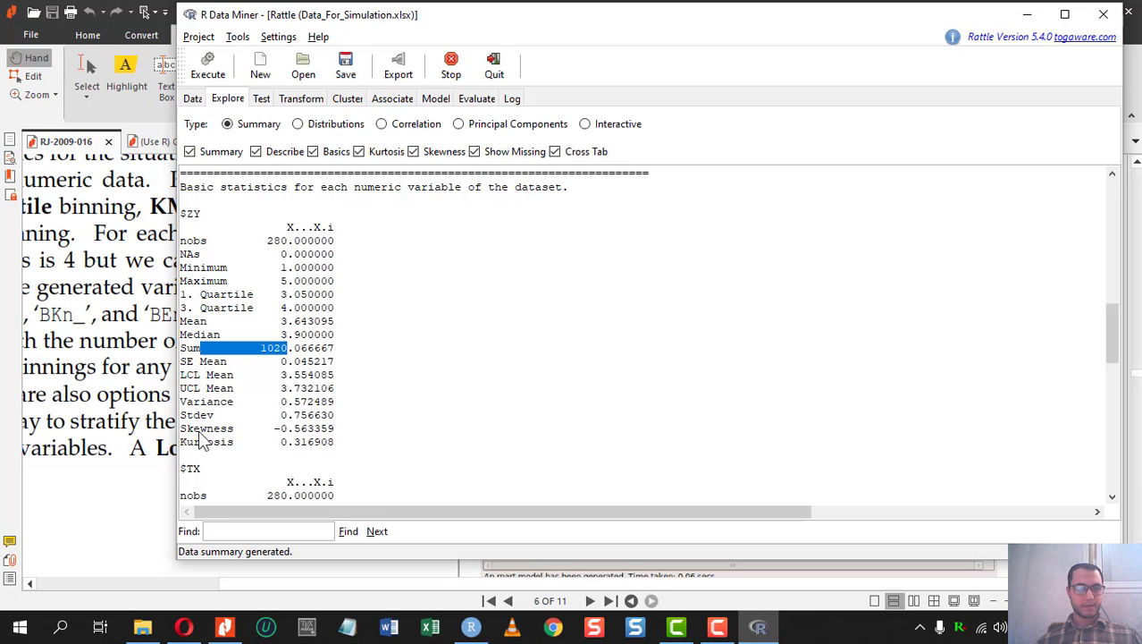
pyautogui.moveTo(207, 415); pyautogui.dragTo(182, 430)
pyautogui.click(349, 451)
pyautogui.scroll(-2, 295, 441)
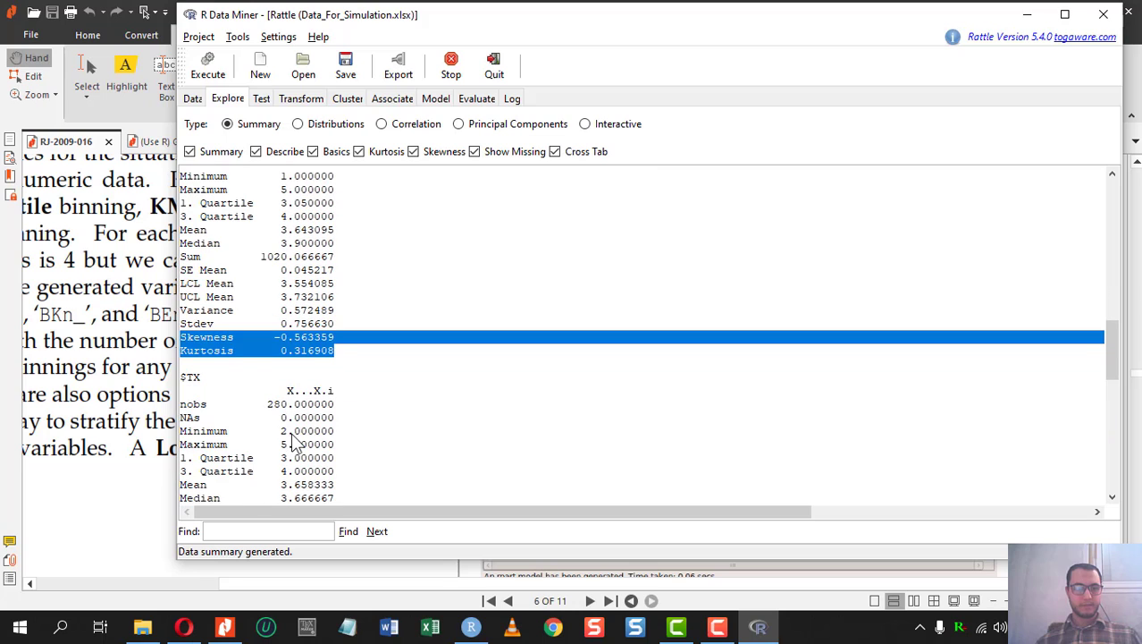
pyautogui.scroll(-2, 227, 403)
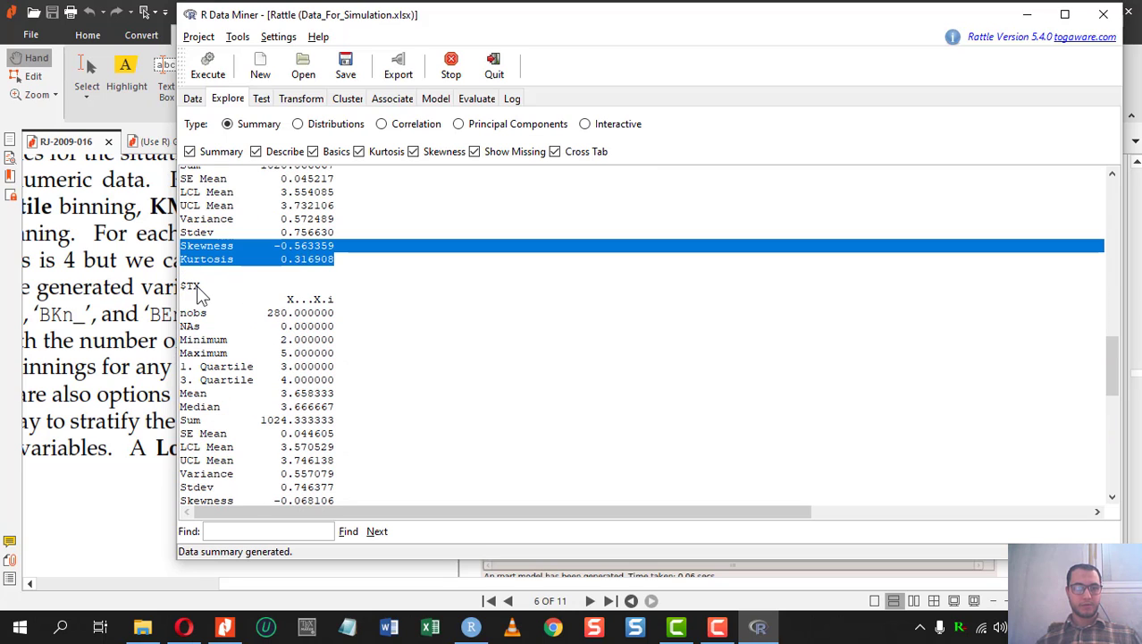
pyautogui.moveTo(199, 291); pyautogui.dragTo(192, 292)
pyautogui.scroll(-4, 324, 374)
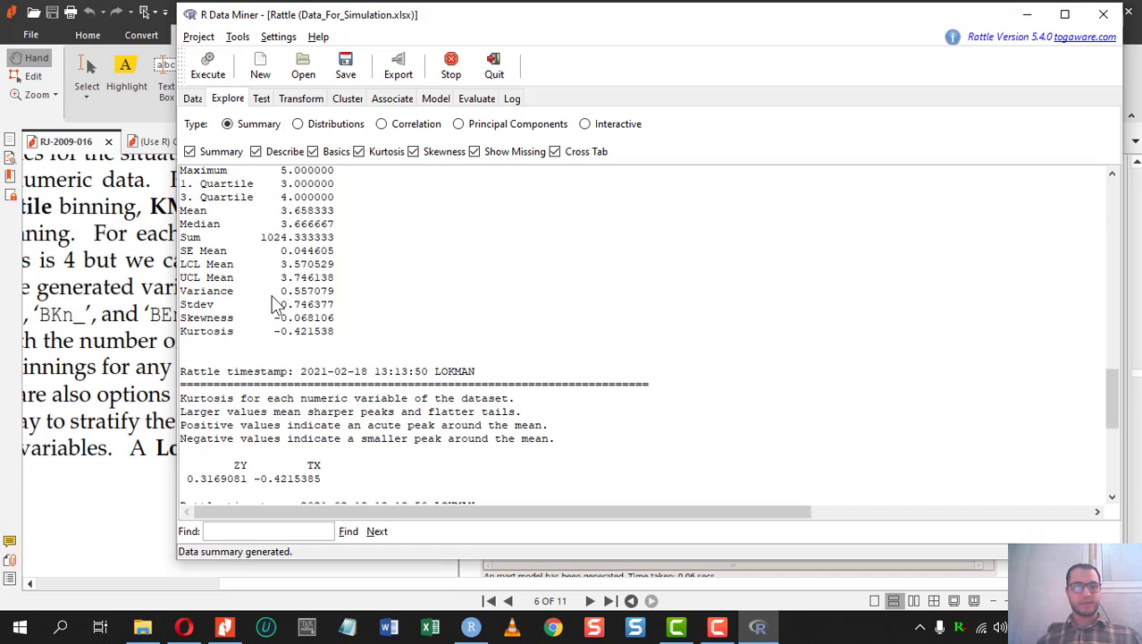
pyautogui.scroll(3, 299, 288)
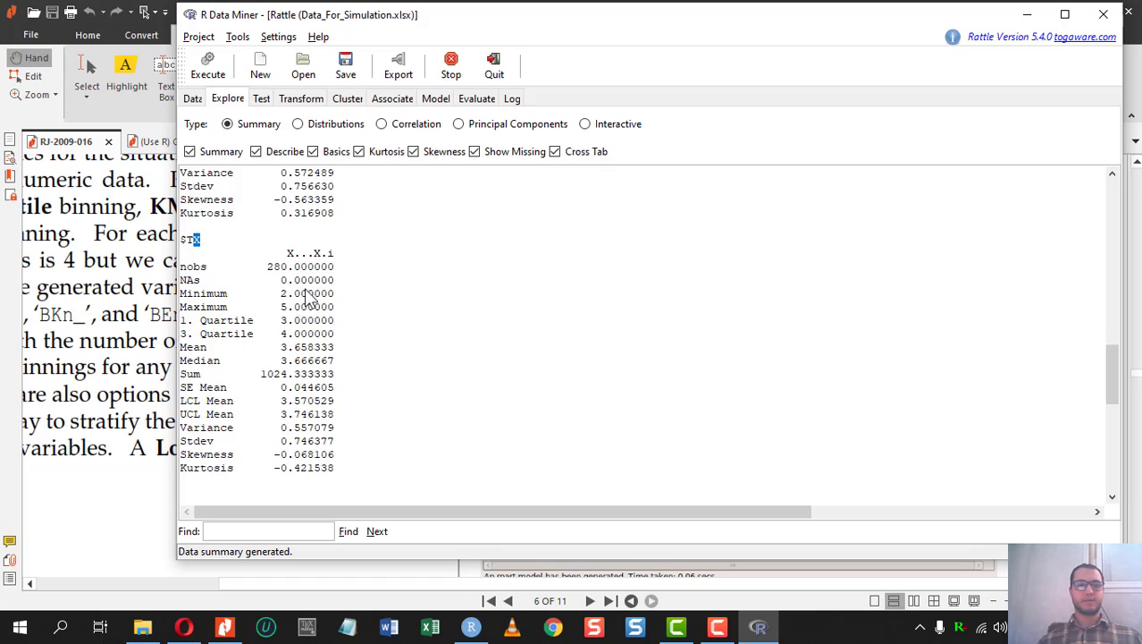
pyautogui.scroll(-4, 304, 293)
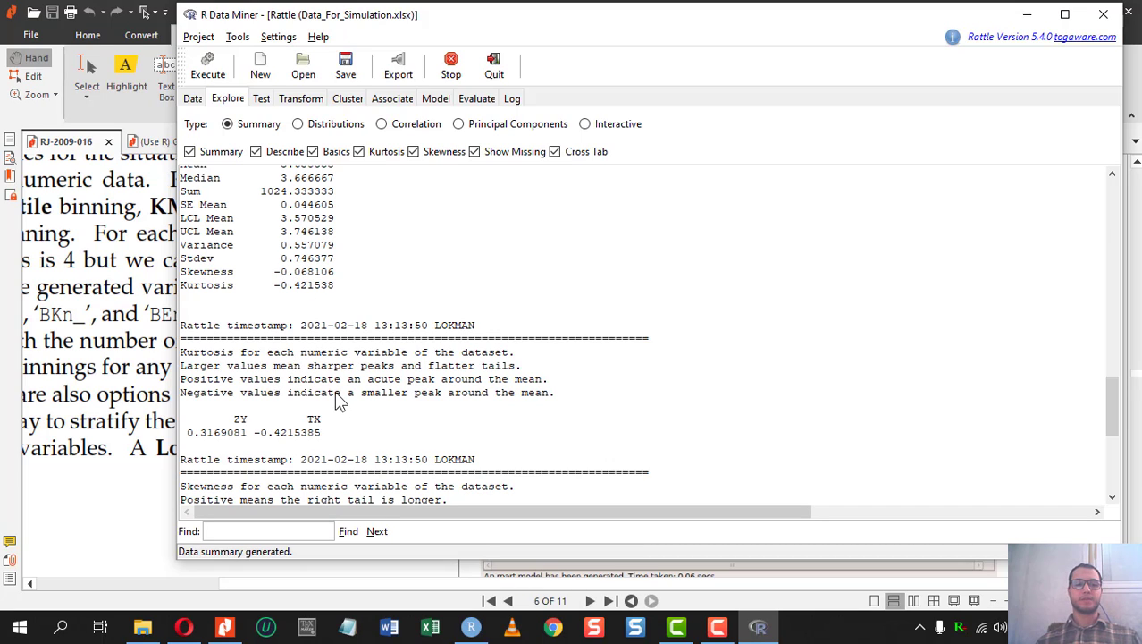
# - Read the kurtosis and skewness sections of the summary, including how positive and negative values are interpreted
pyautogui.scroll(-1, 214, 399)
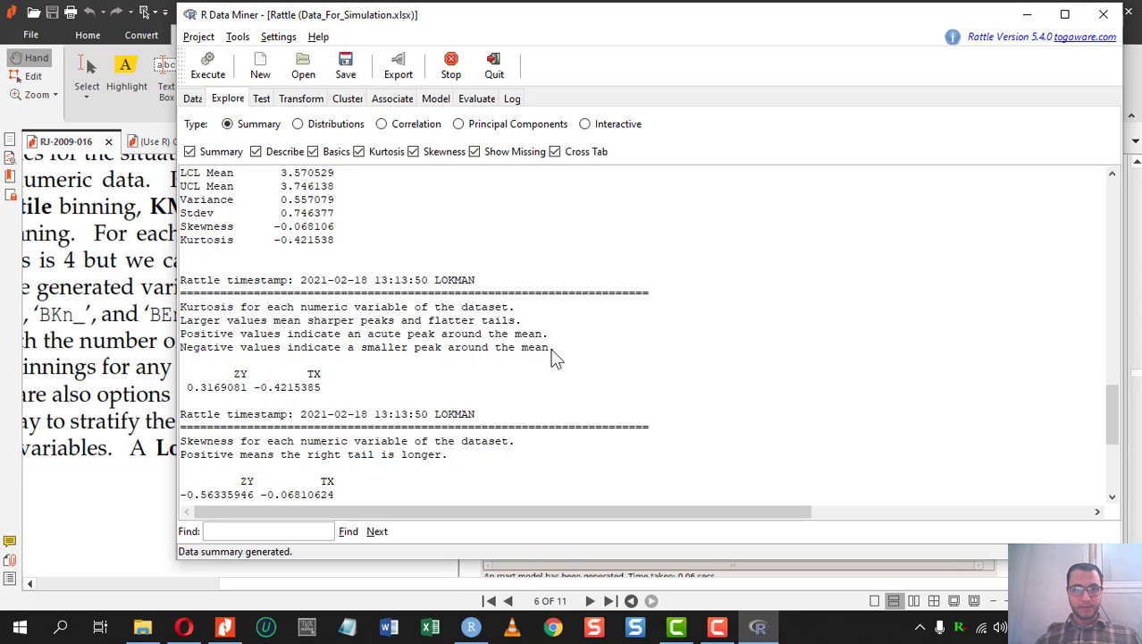
pyautogui.moveTo(554, 348); pyautogui.dragTo(187, 313)
pyautogui.click(305, 348)
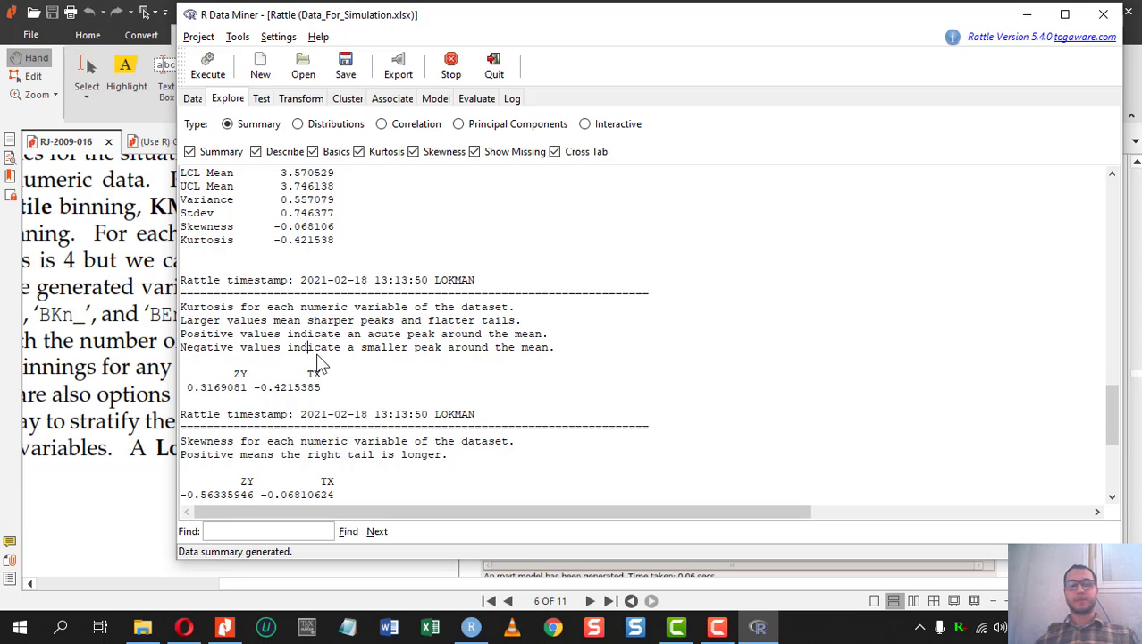
pyautogui.scroll(-1, 315, 365)
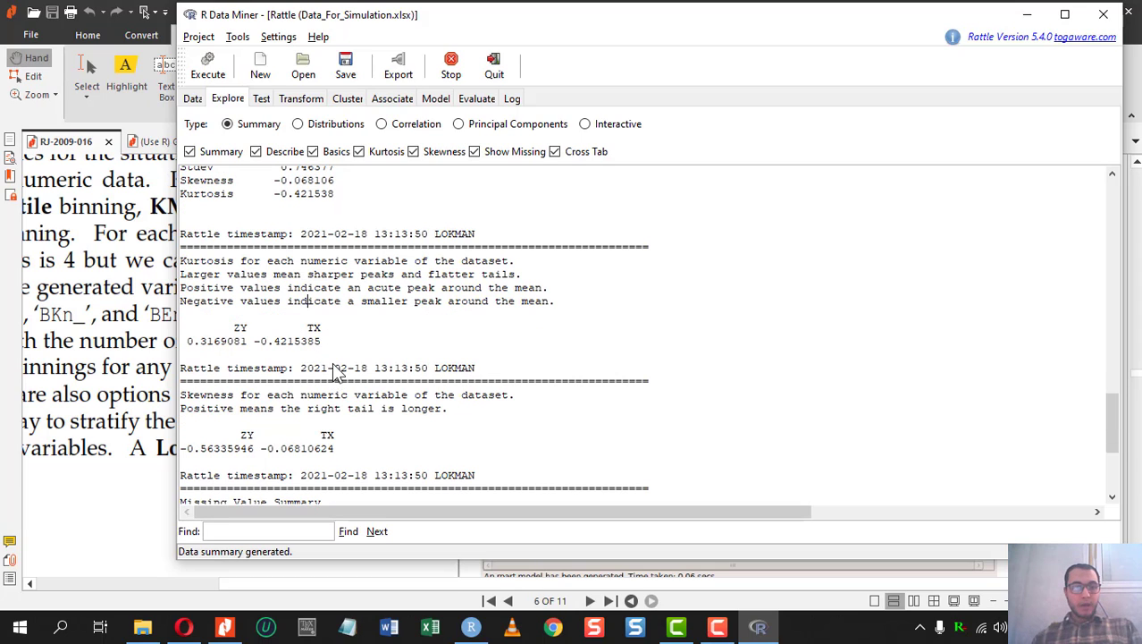
pyautogui.scroll(-1, 334, 375)
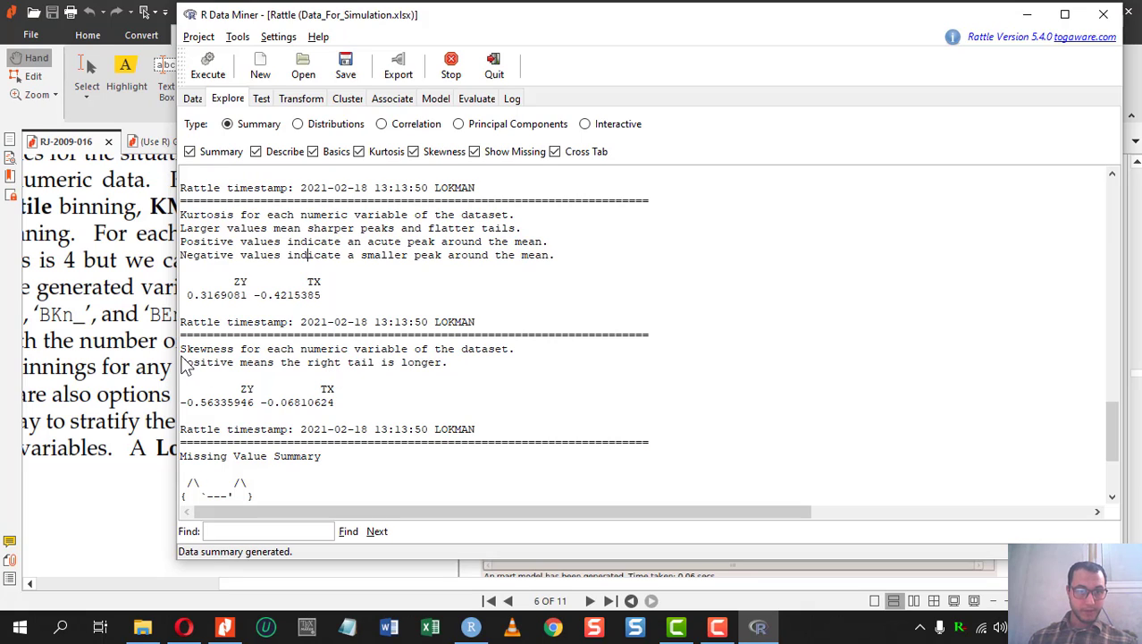
pyautogui.moveTo(185, 356); pyautogui.dragTo(489, 356)
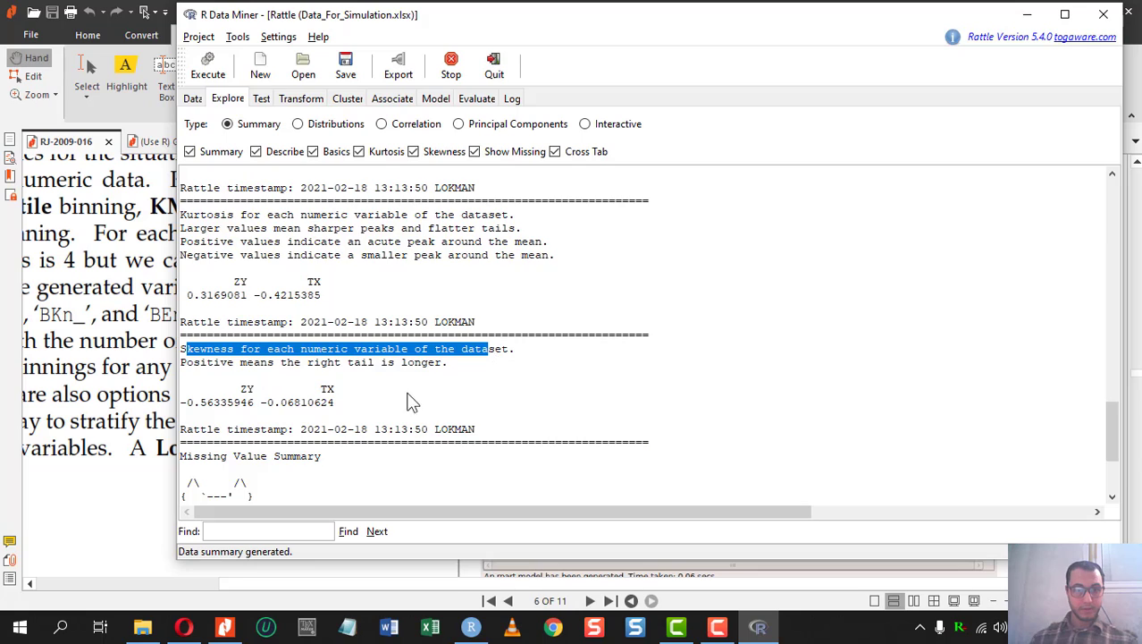
# - Check the Missing Value Summary at the end of the report for incomplete observations
pyautogui.scroll(-3, 447, 375)
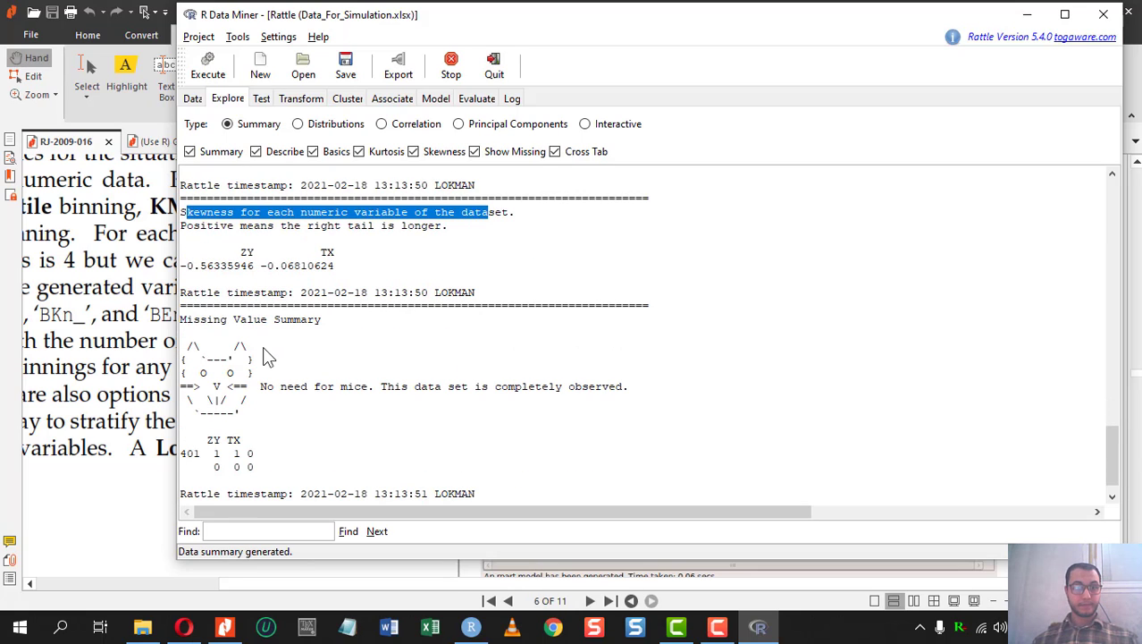
pyautogui.moveTo(200, 322); pyautogui.dragTo(284, 323)
pyautogui.doubleClick(297, 390)
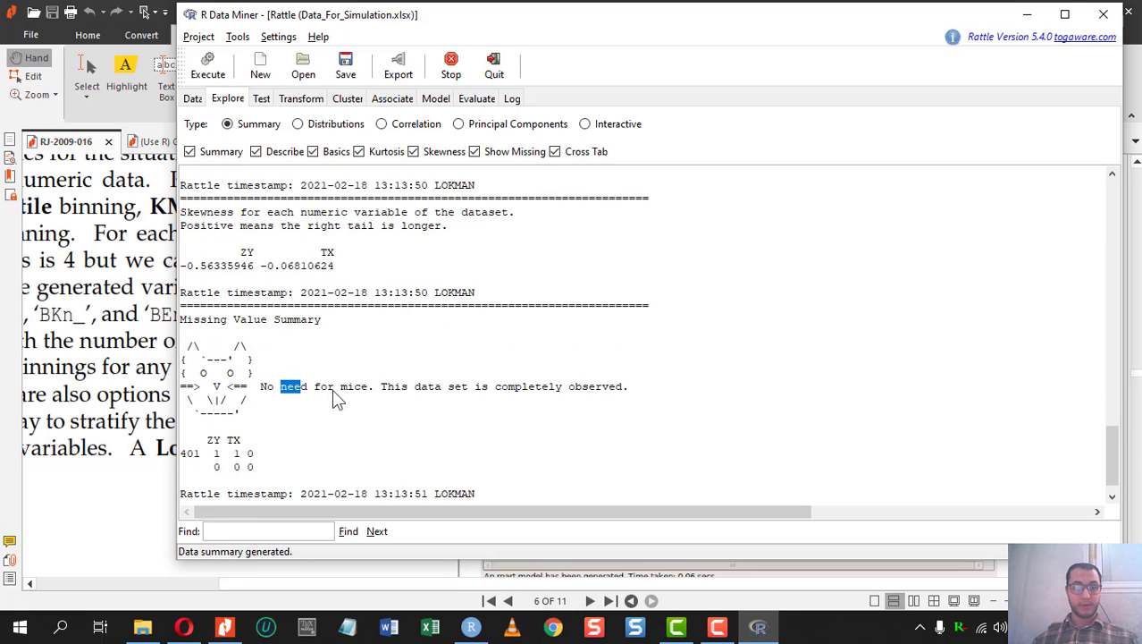
pyautogui.scroll(-1, 414, 414)
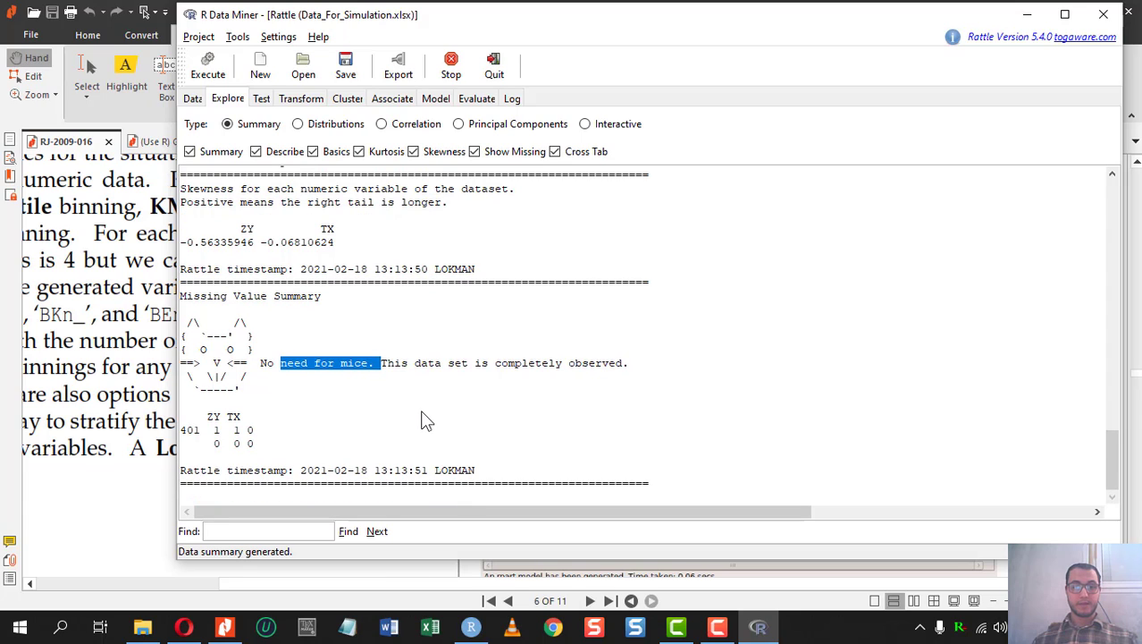
pyautogui.moveTo(631, 365); pyautogui.dragTo(319, 371)
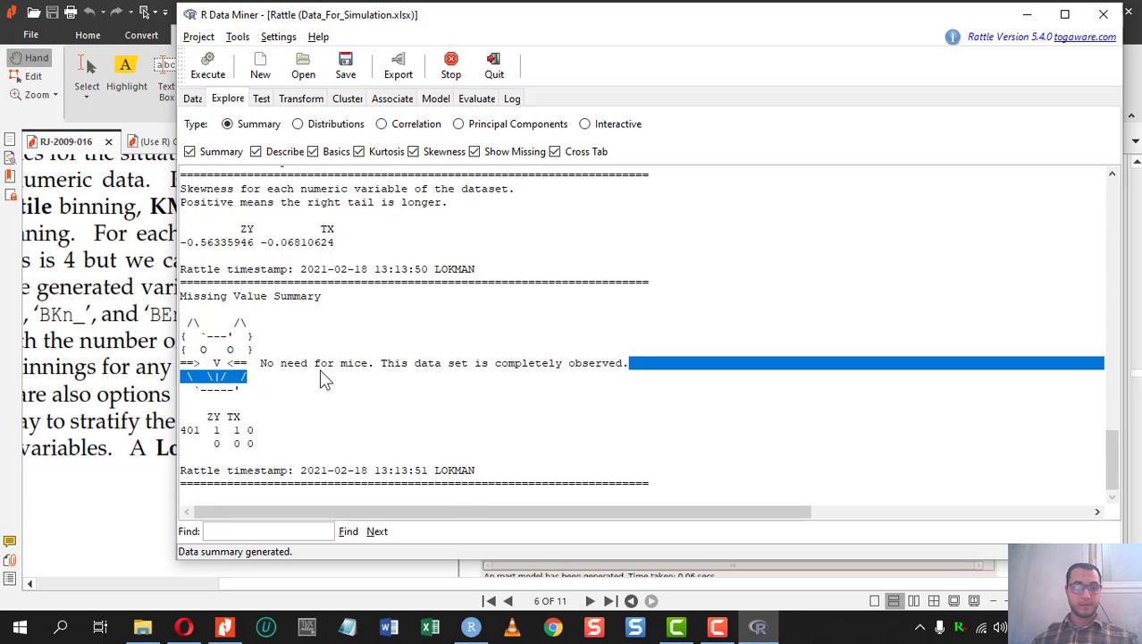
pyautogui.click(344, 432)
pyautogui.scroll(15, 391, 480)
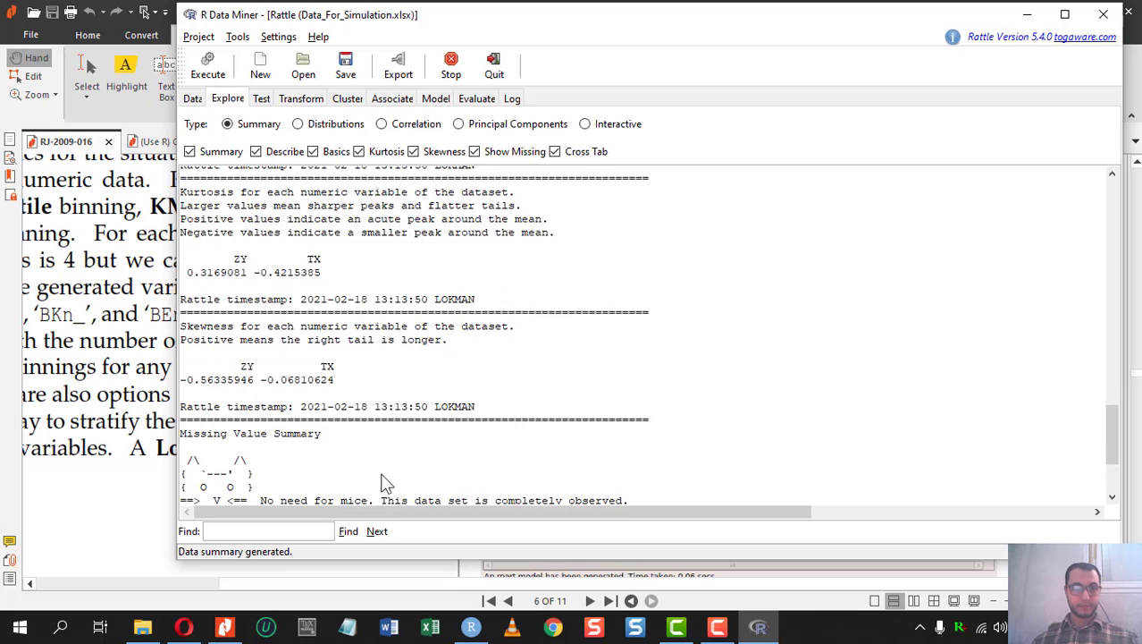
# - Switch the exploration type to Distributions and group the plots by Gender
pyautogui.click(298, 125)
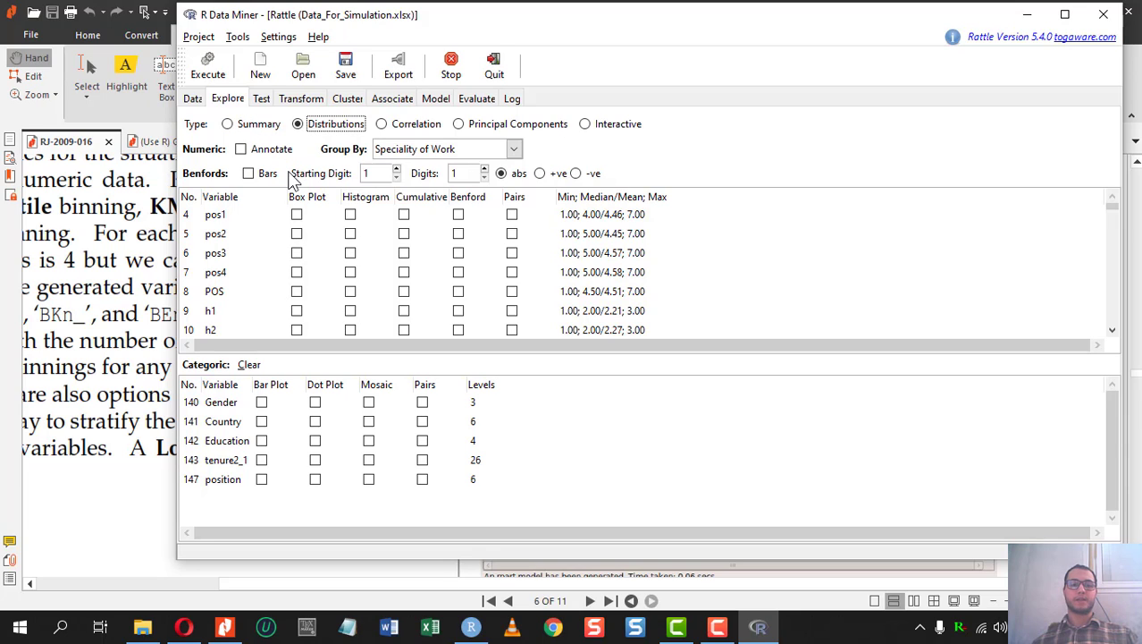
pyautogui.click(515, 149)
pyautogui.click(414, 197)
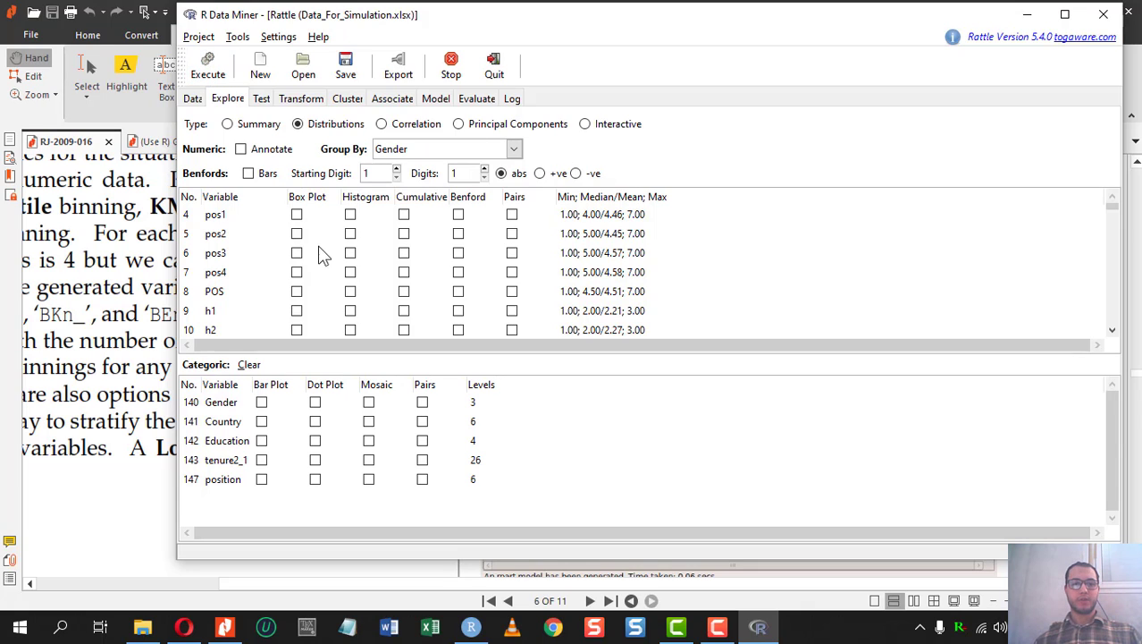
# - Select a box plot and a histogram for the numeric variable TX
pyautogui.scroll(-6, 322, 268)
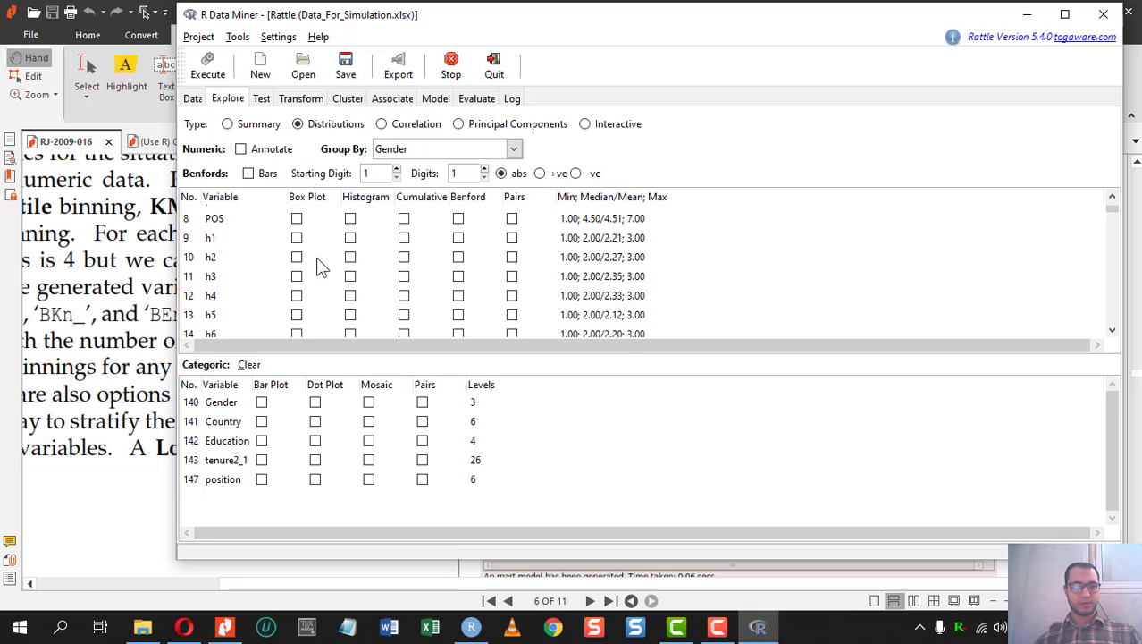
pyautogui.scroll(-6, 317, 282)
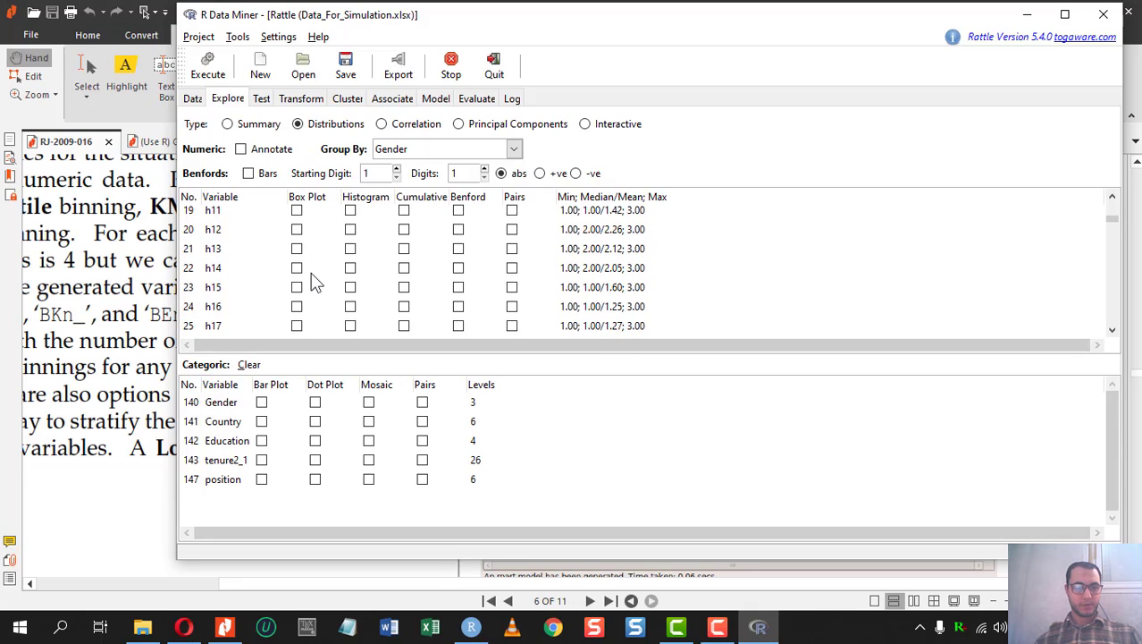
pyautogui.scroll(-6, 320, 281)
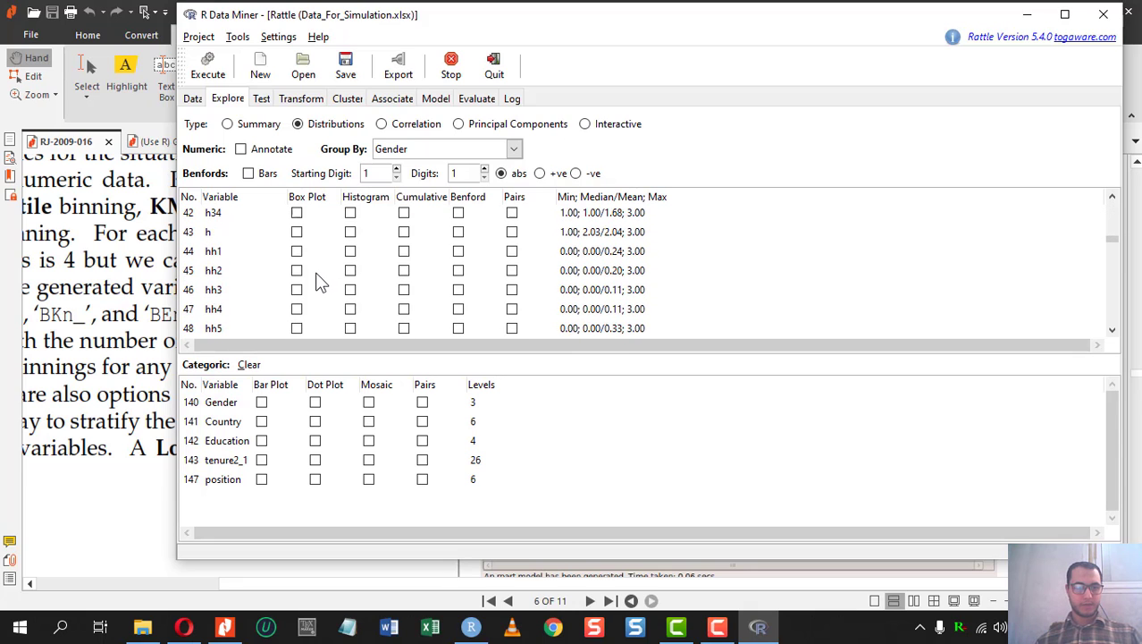
pyautogui.scroll(-6, 319, 312)
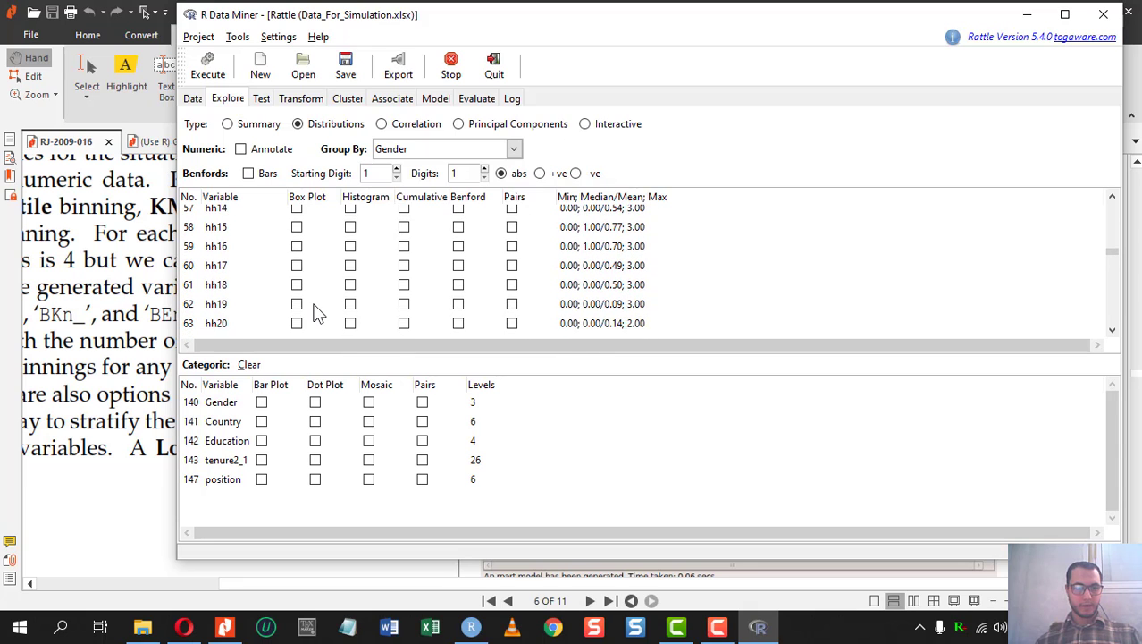
pyautogui.scroll(-5, 320, 308)
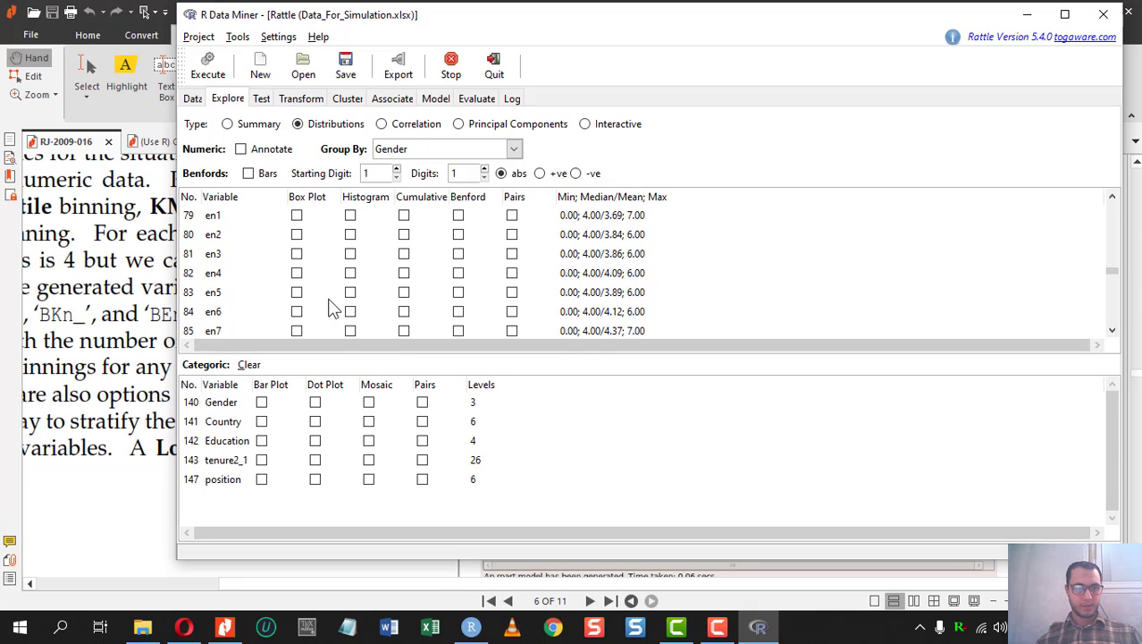
pyautogui.scroll(-3, 329, 307)
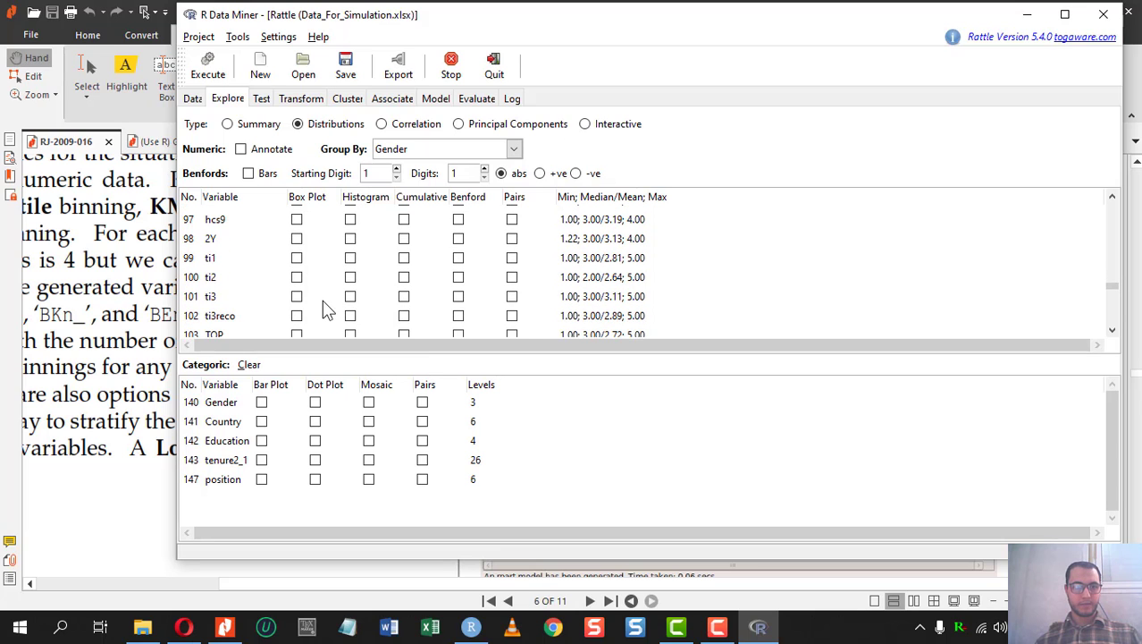
pyautogui.scroll(-3, 328, 307)
pyautogui.scroll(-2, 328, 304)
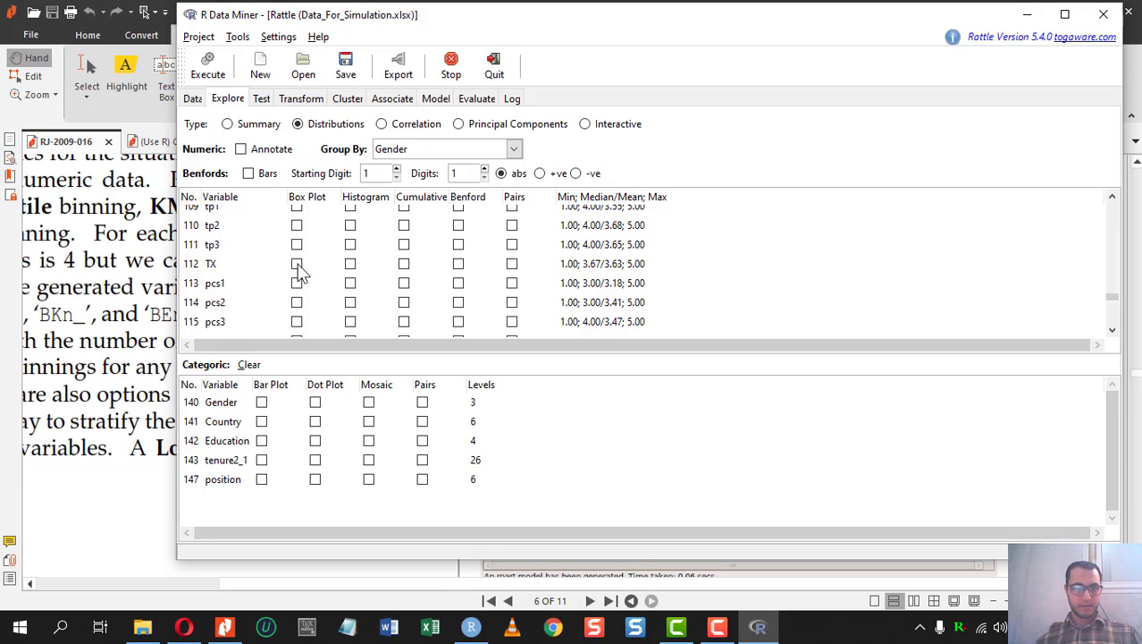
pyautogui.click(297, 265)
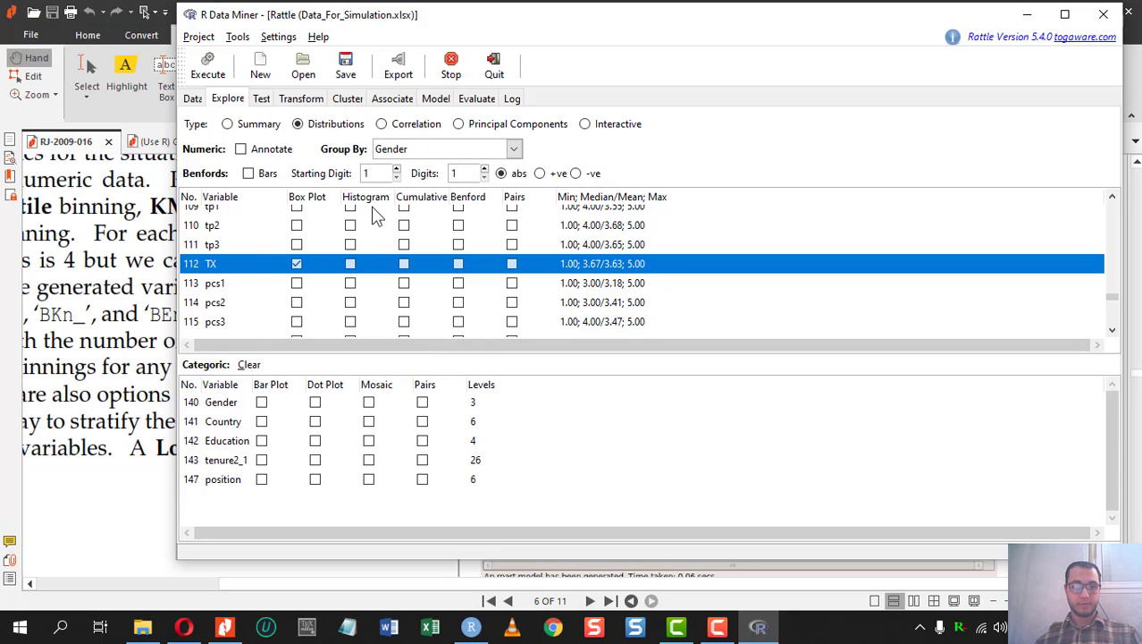
pyautogui.click(350, 264)
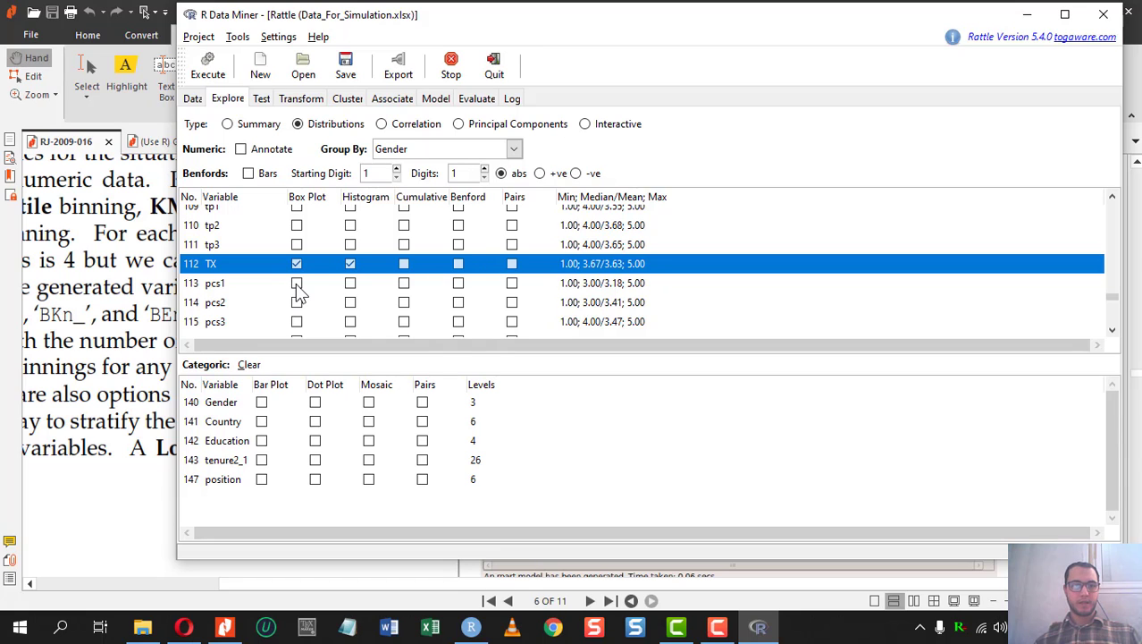
# - Select a box plot and a histogram for ZY, and generate the distribution plots grouped by Gender
pyautogui.scroll(-3, 228, 300)
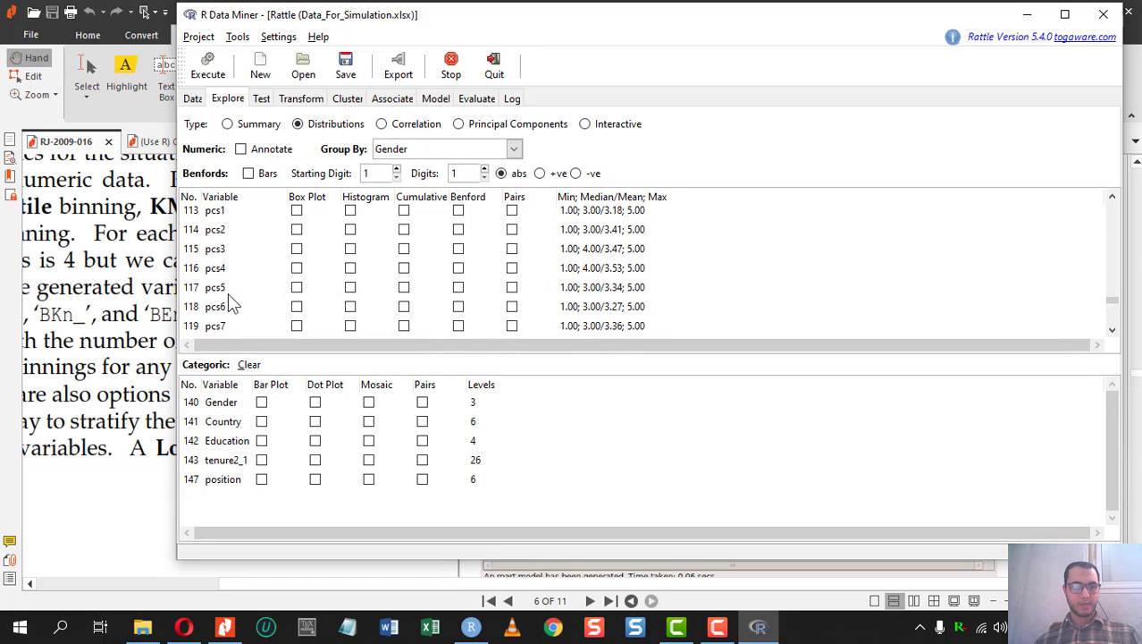
pyautogui.scroll(-10, 230, 300)
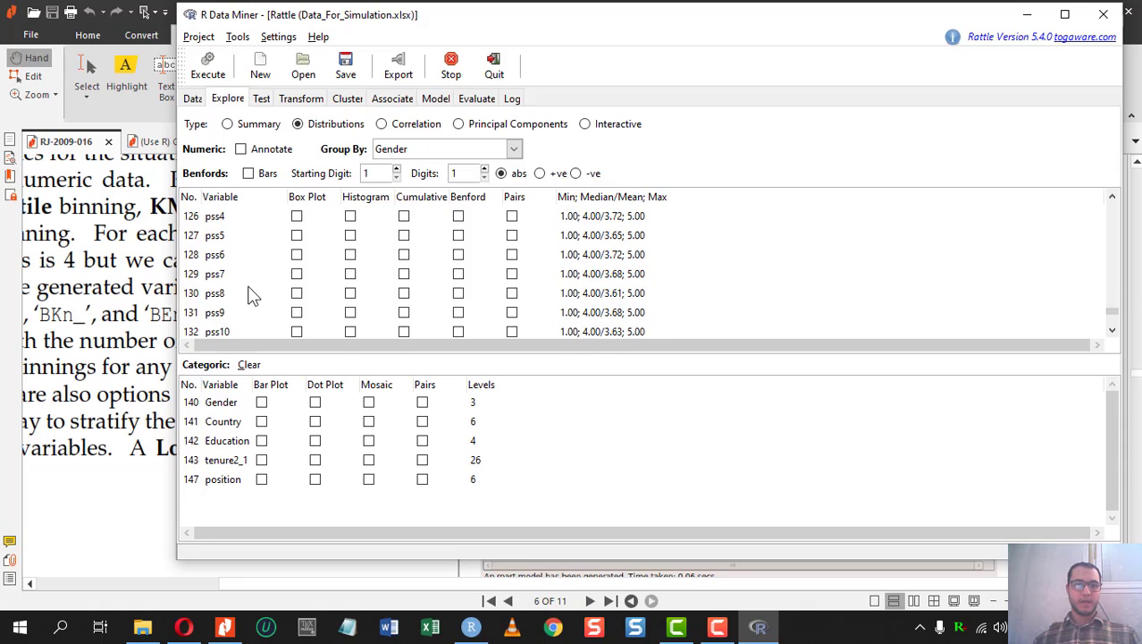
pyautogui.scroll(-8, 254, 296)
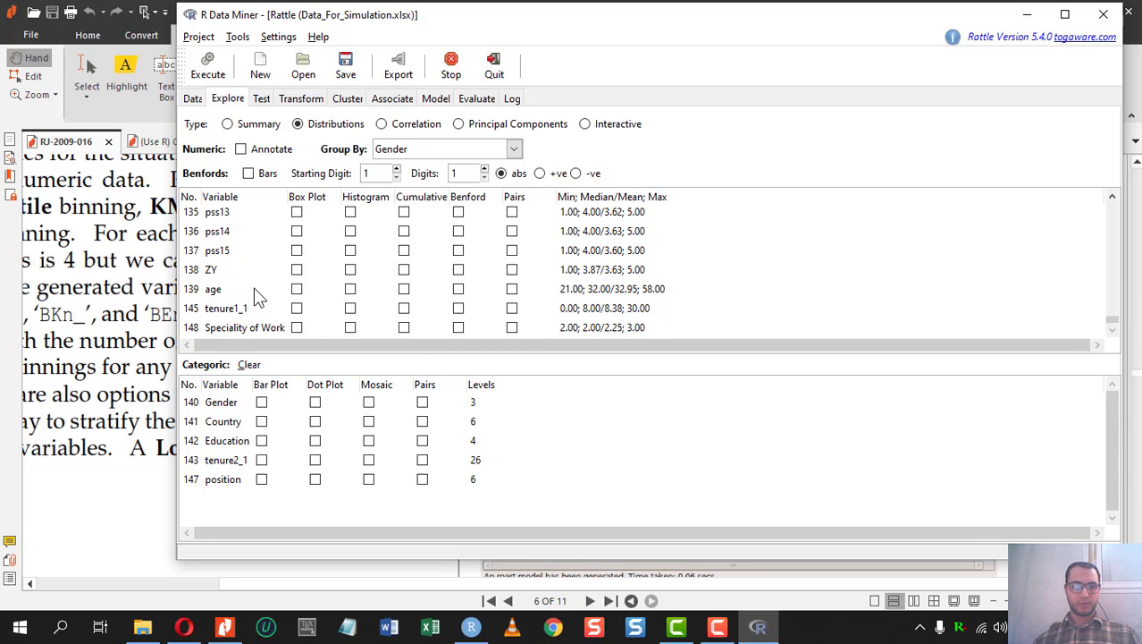
pyautogui.click(296, 270)
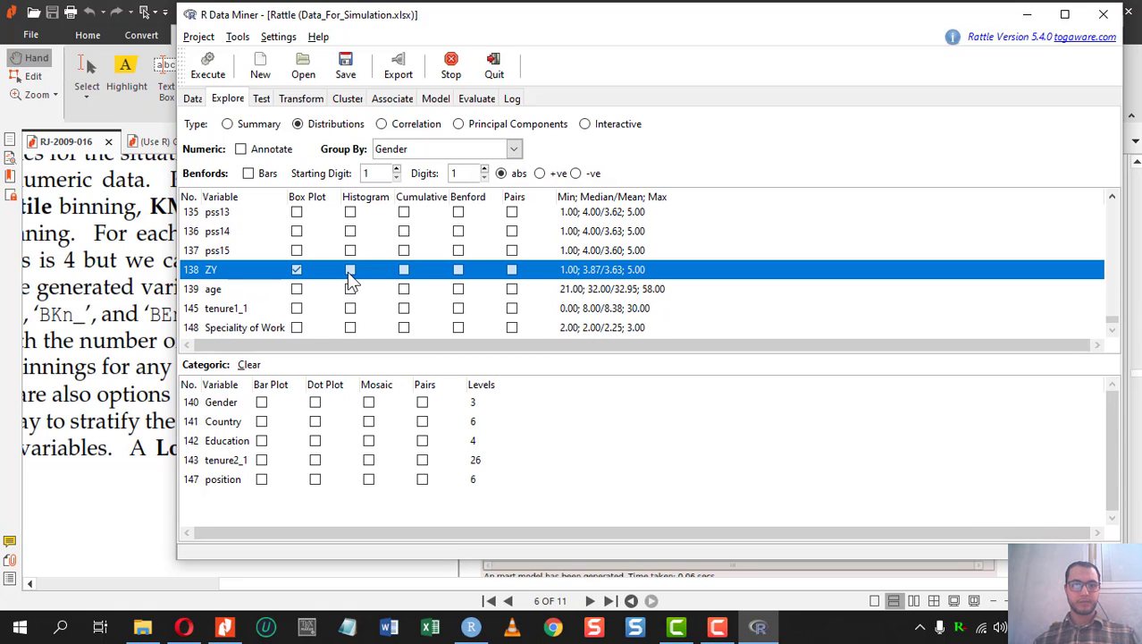
pyautogui.click(349, 272)
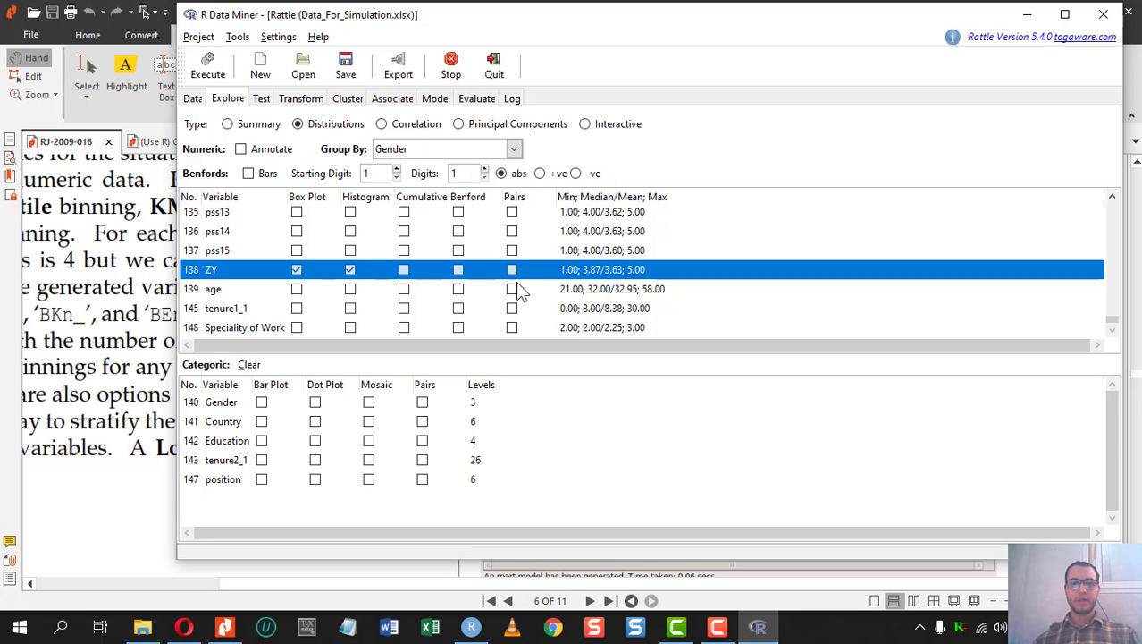
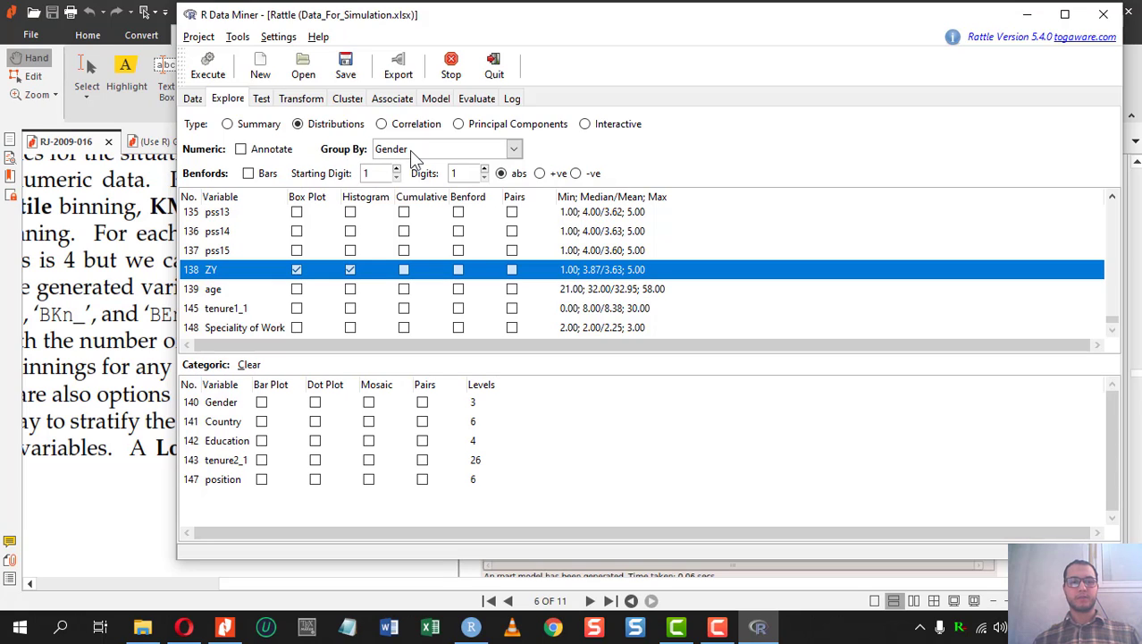
pyautogui.click(208, 70)
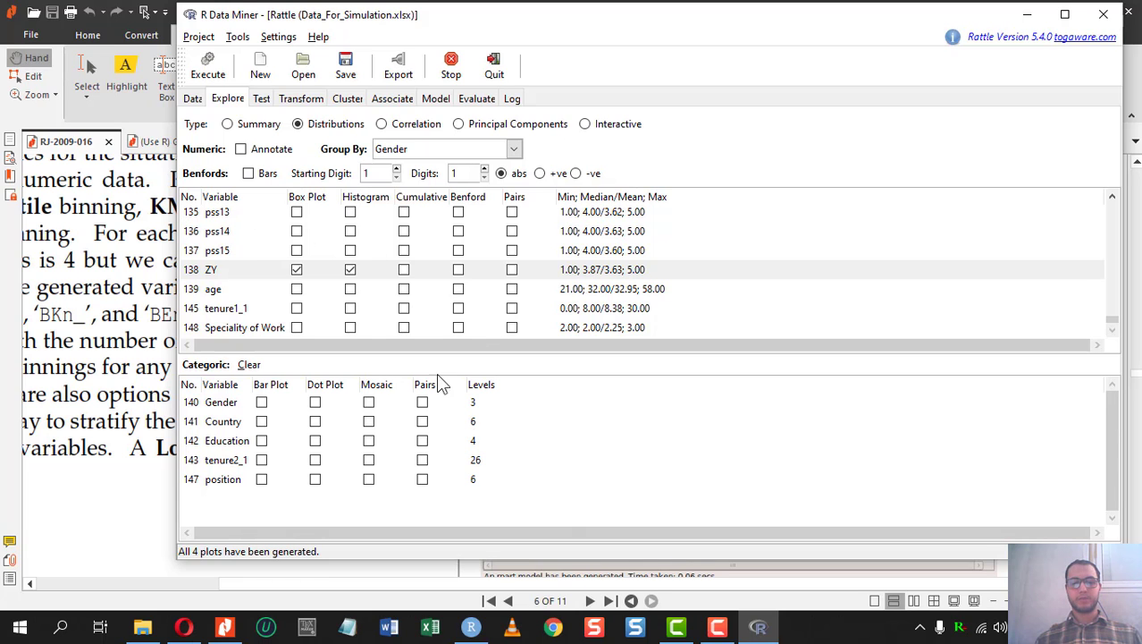
# - Switch to RStudio and view the density plots of TX and ZY by Gender
pyautogui.click(476, 629)
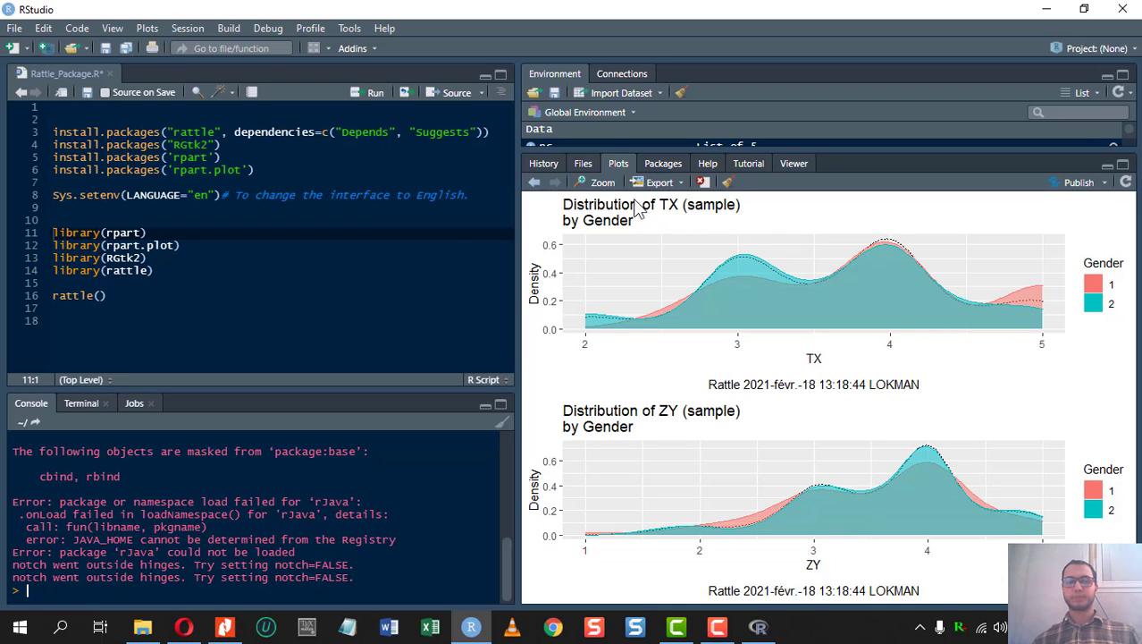
pyautogui.click(718, 627)
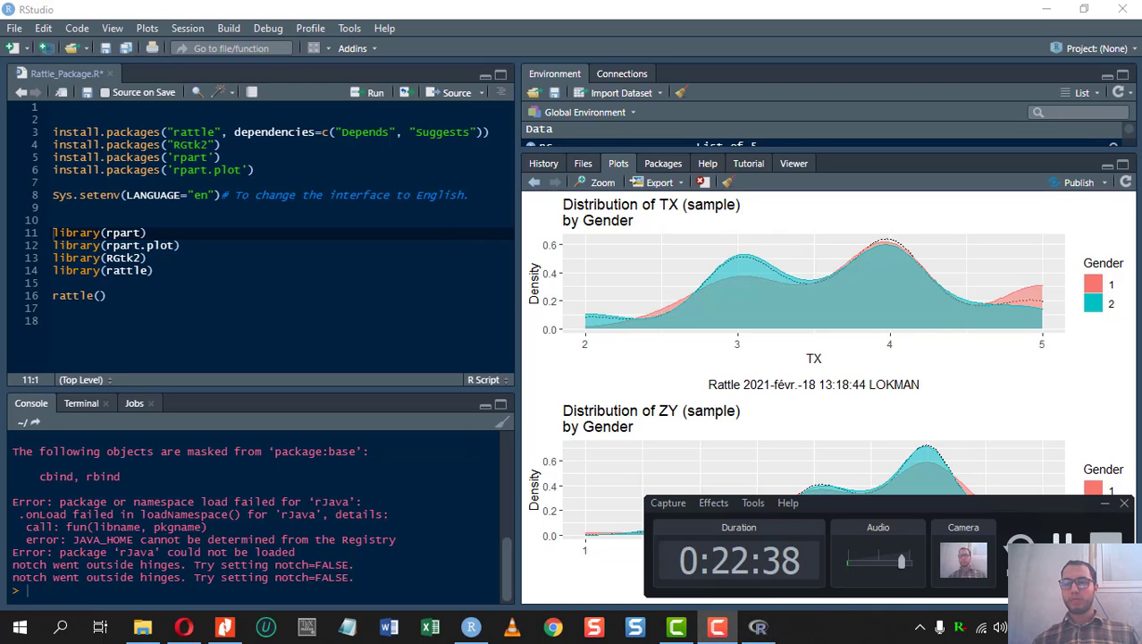
pyautogui.click(1062, 543)
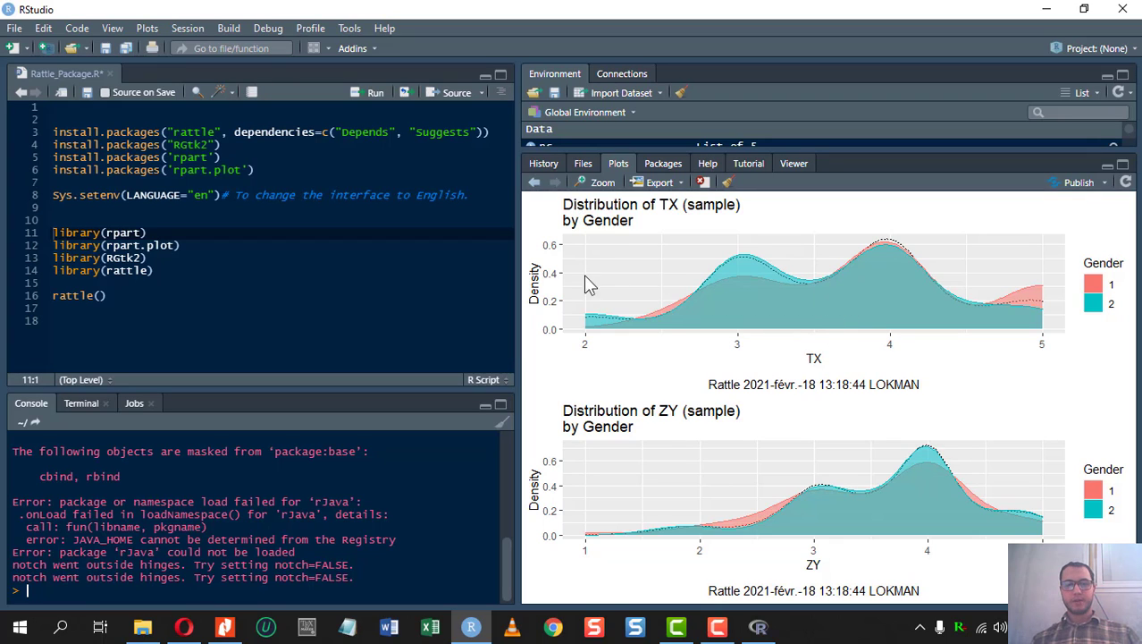
pyautogui.click(758, 626)
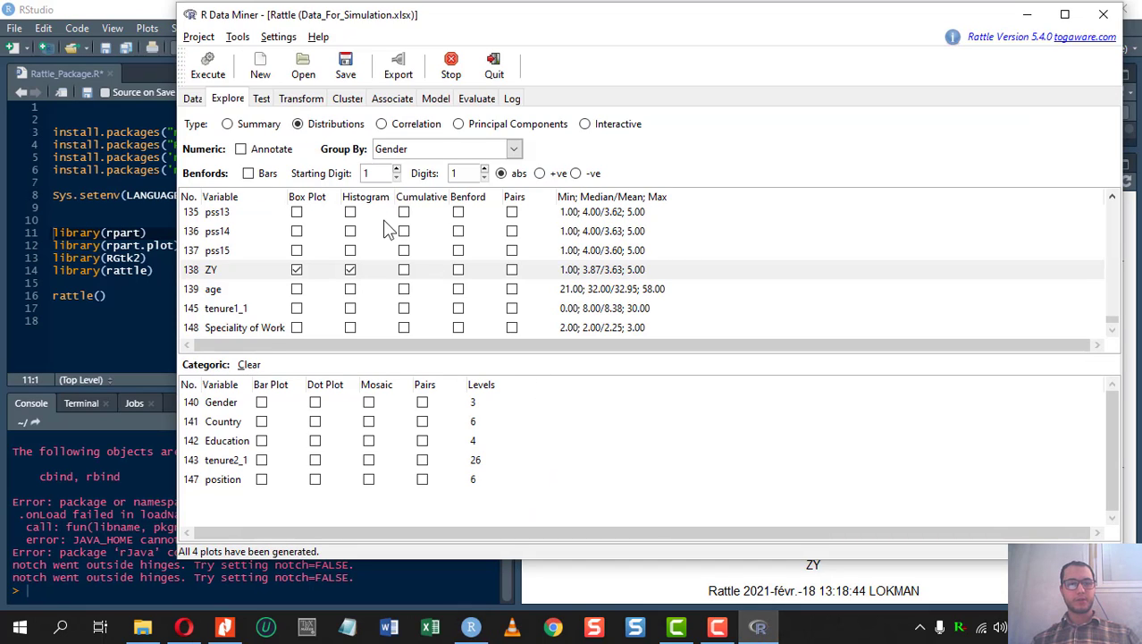
pyautogui.click(1019, 18)
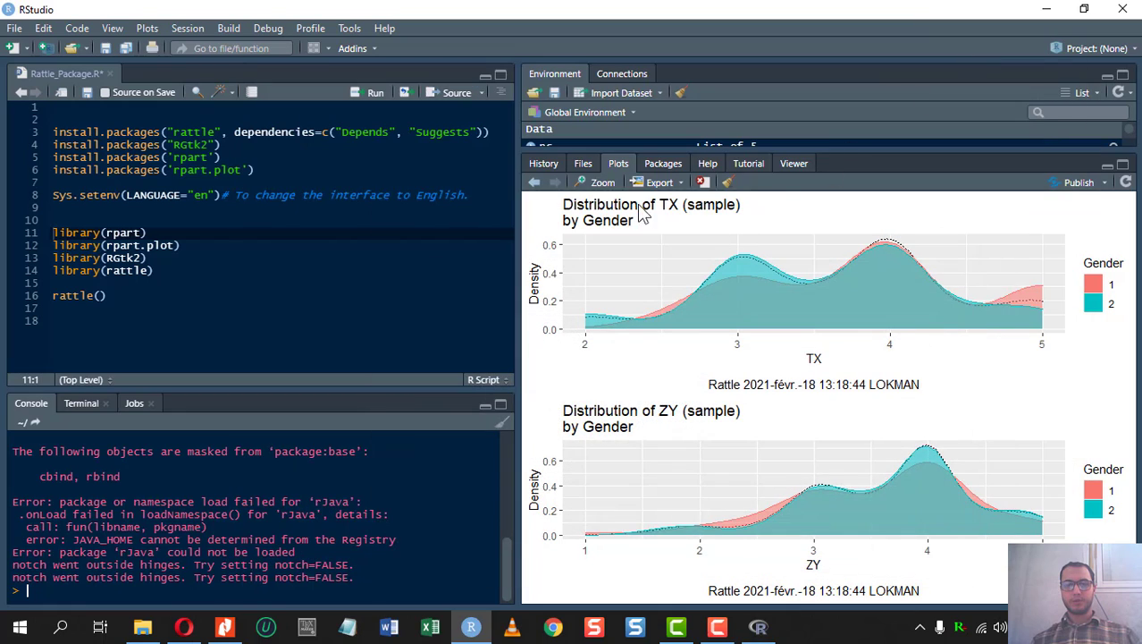
# - Go back through the plot history to view the Gender box plots and the missing-data pattern, and return to the density plots
pyautogui.click(533, 183)
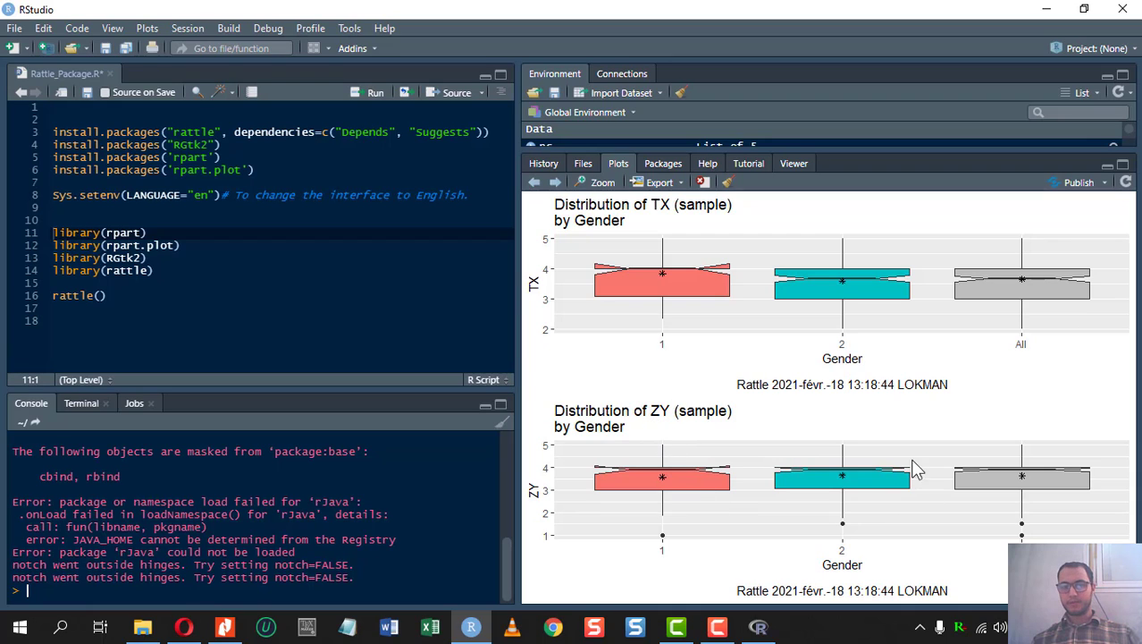
pyautogui.click(533, 183)
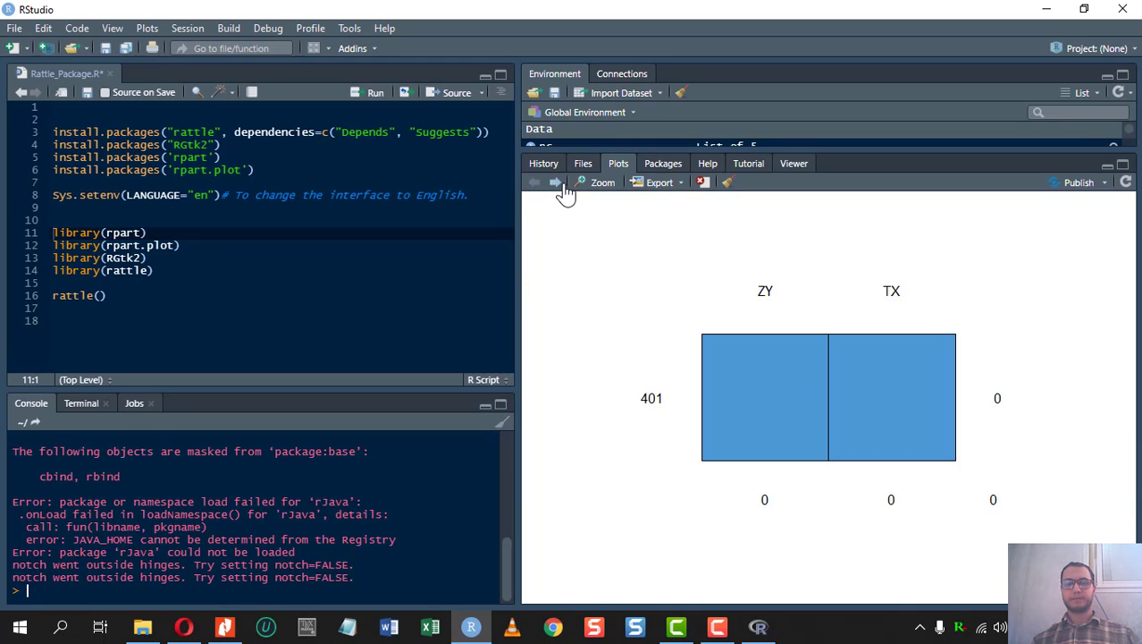
pyautogui.click(556, 183)
pyautogui.click(535, 184)
pyautogui.click(555, 183)
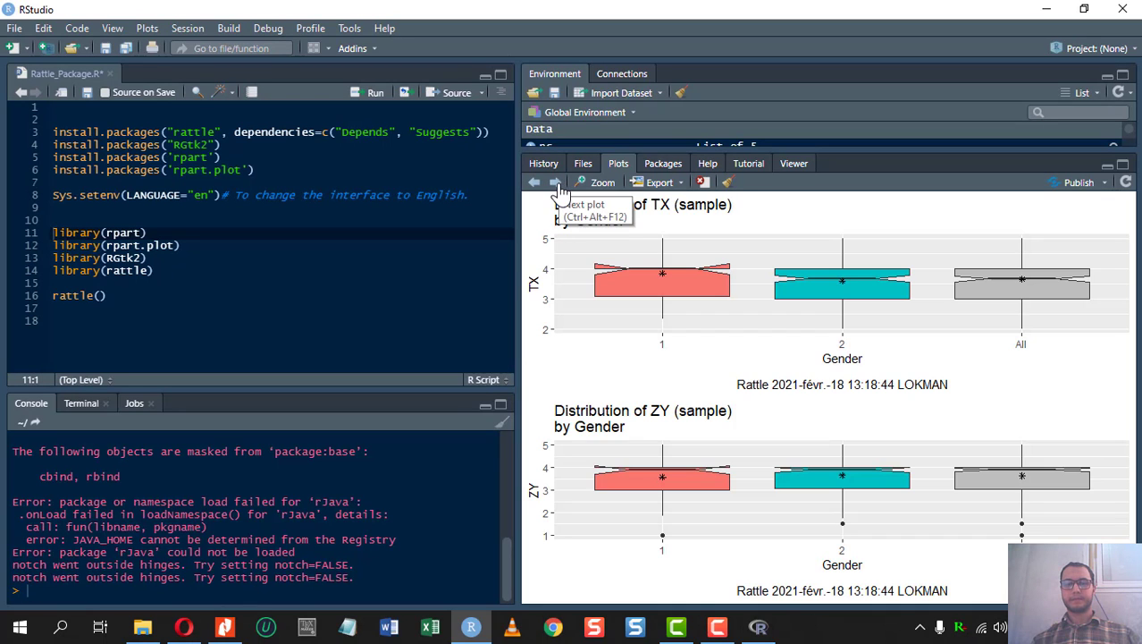
pyautogui.click(556, 183)
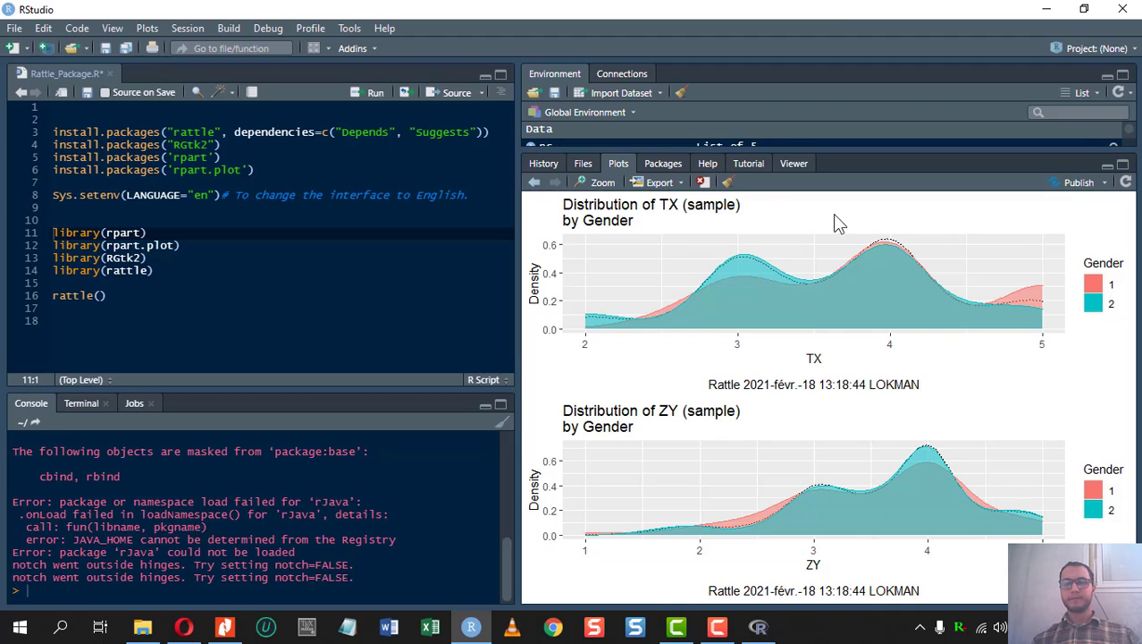
# - Generate the TX and ZY distribution plots in Rattle grouped by Country and view them in RStudio
pyautogui.click(759, 628)
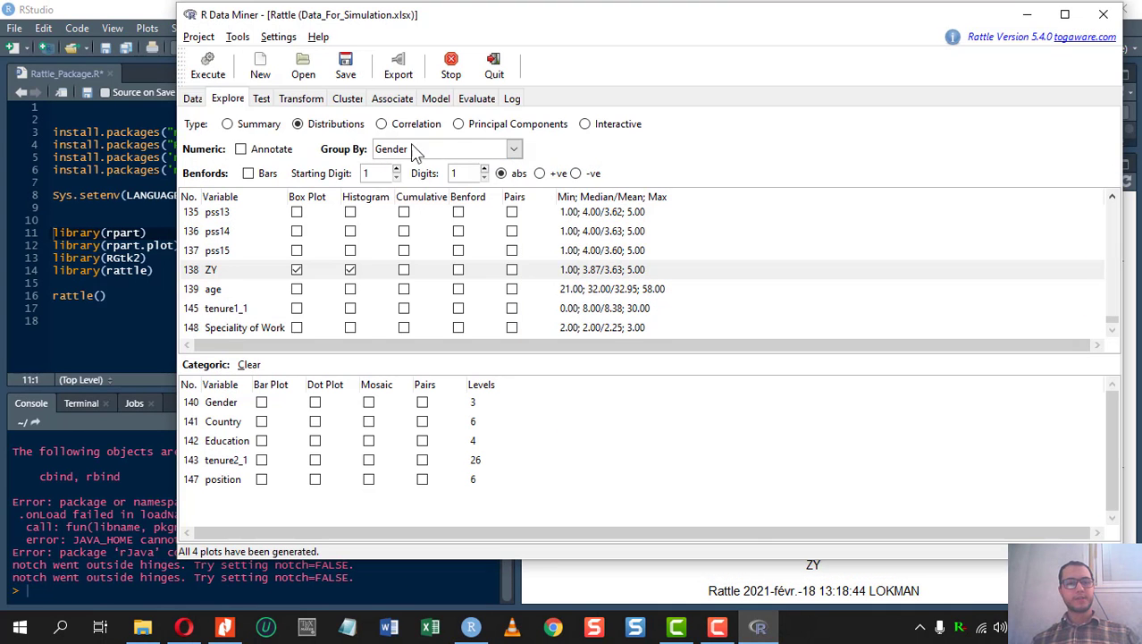
pyautogui.click(514, 151)
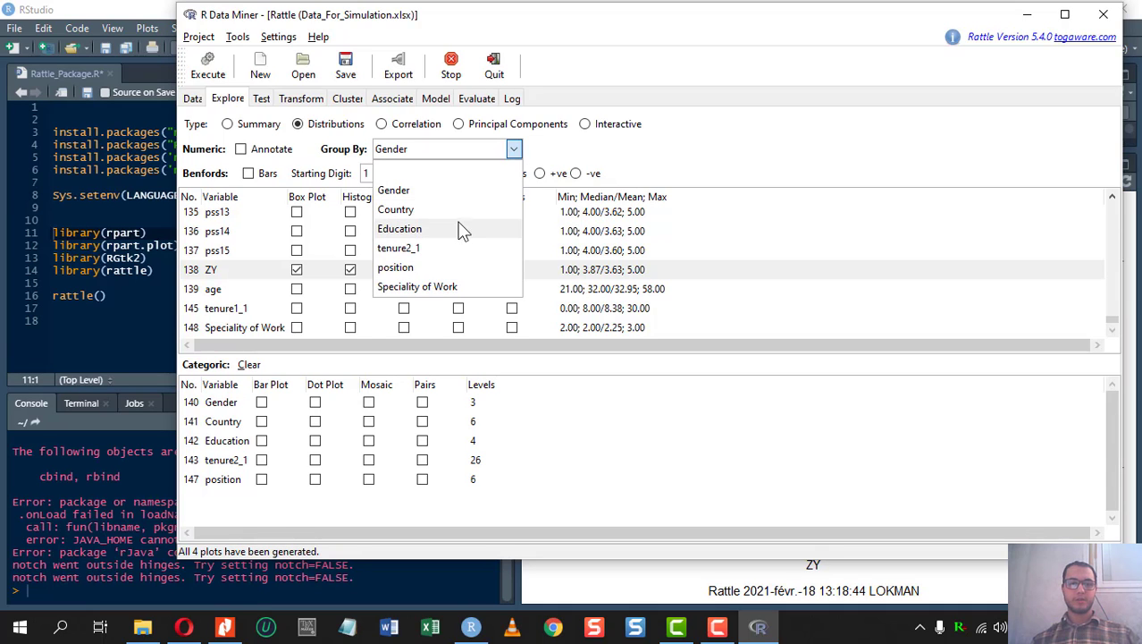
pyautogui.click(409, 208)
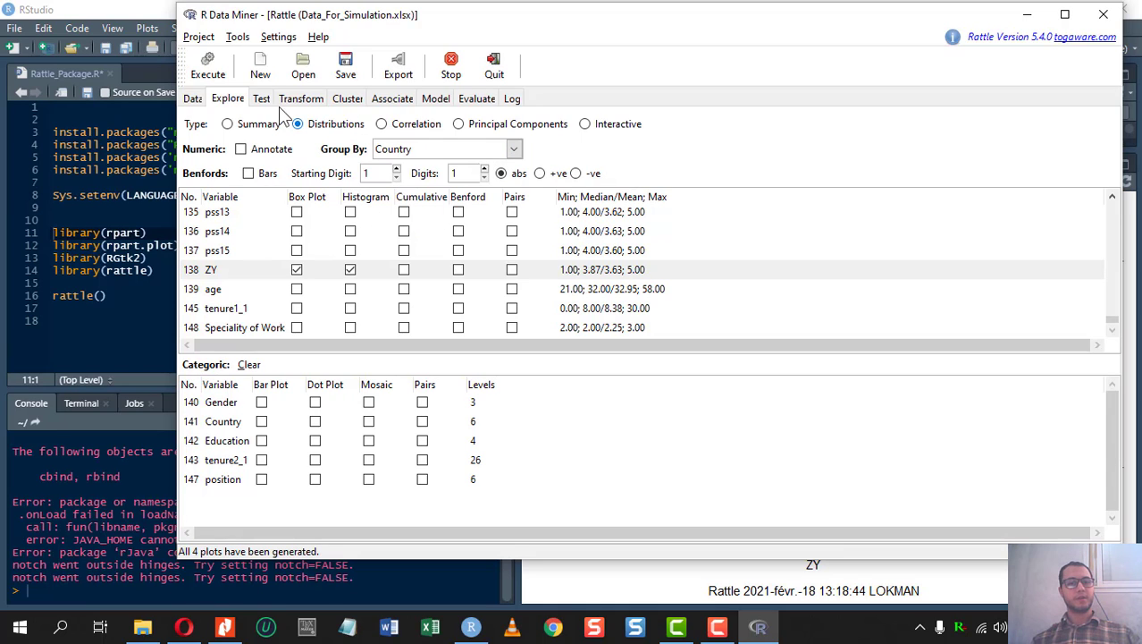
pyautogui.click(208, 71)
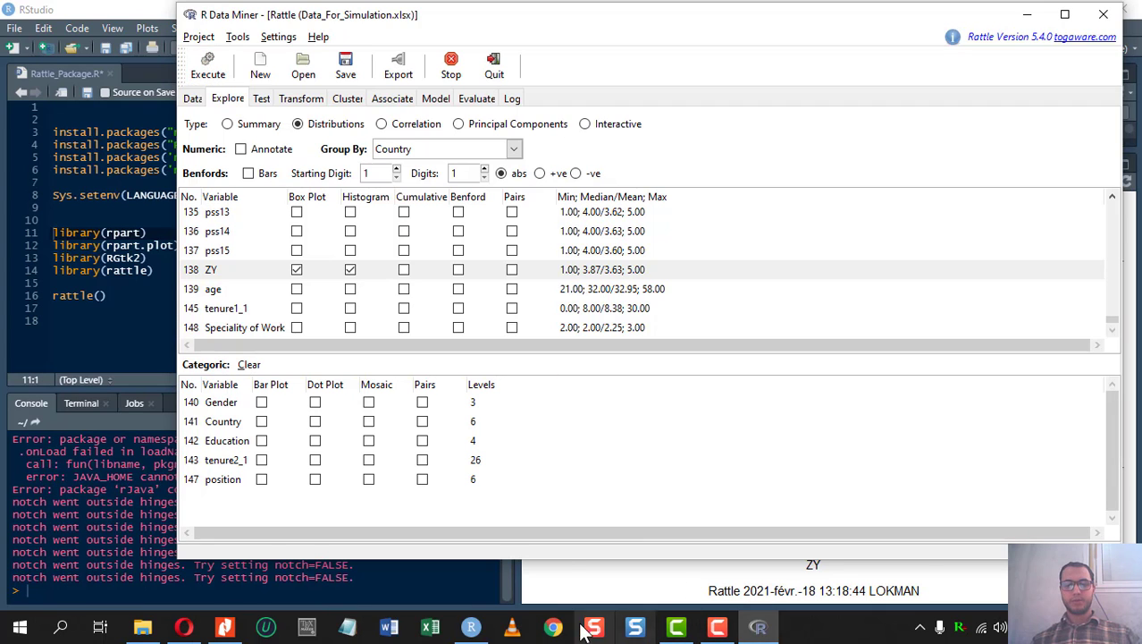
pyautogui.click(471, 628)
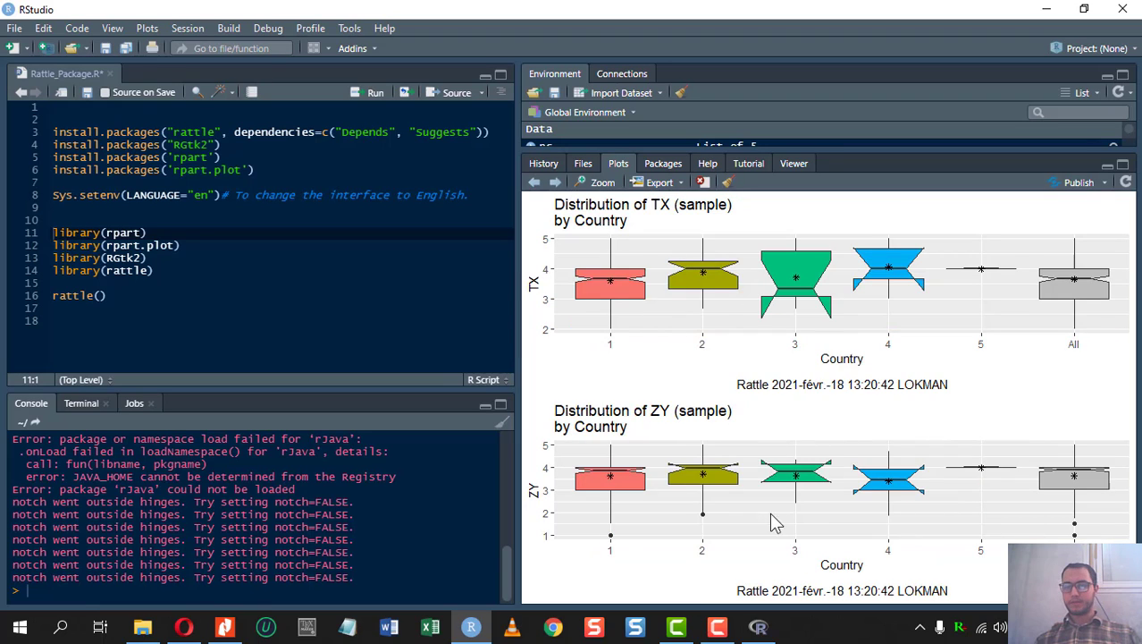
pyautogui.click(556, 183)
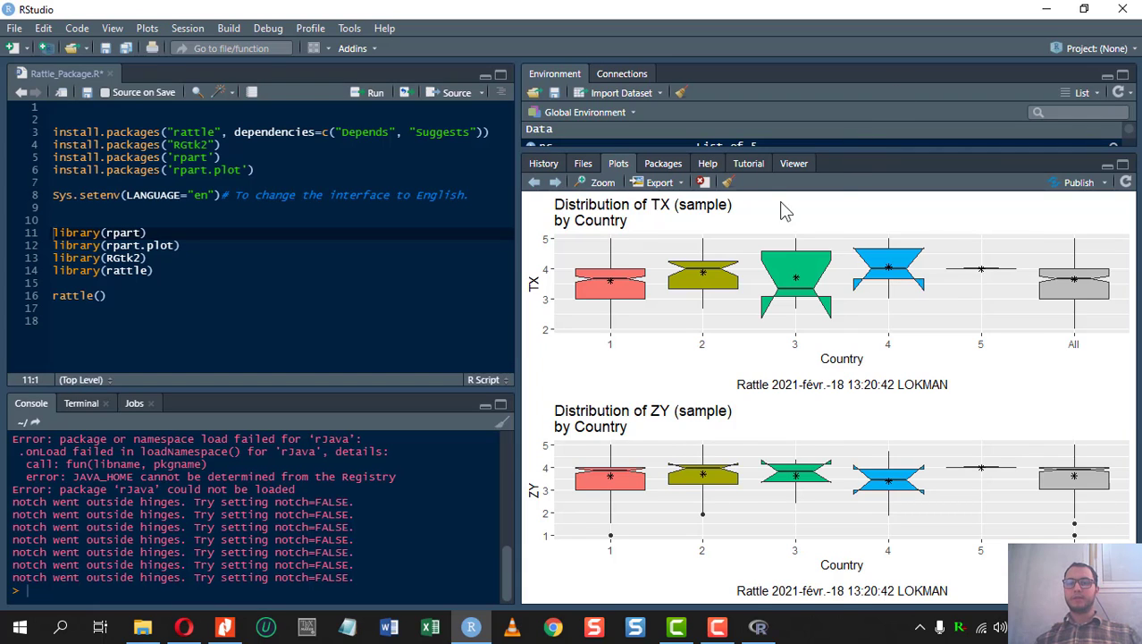
# - Switch to Rattle, group the TX and ZY distribution plots by Education, and generate them
pyautogui.click(758, 626)
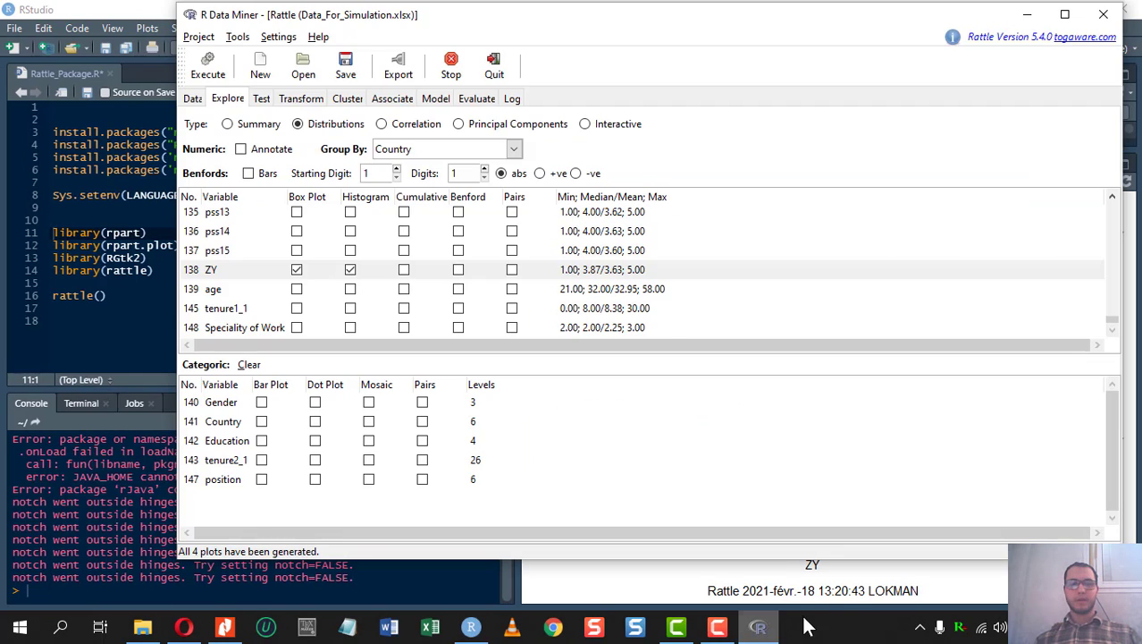
pyautogui.click(514, 149)
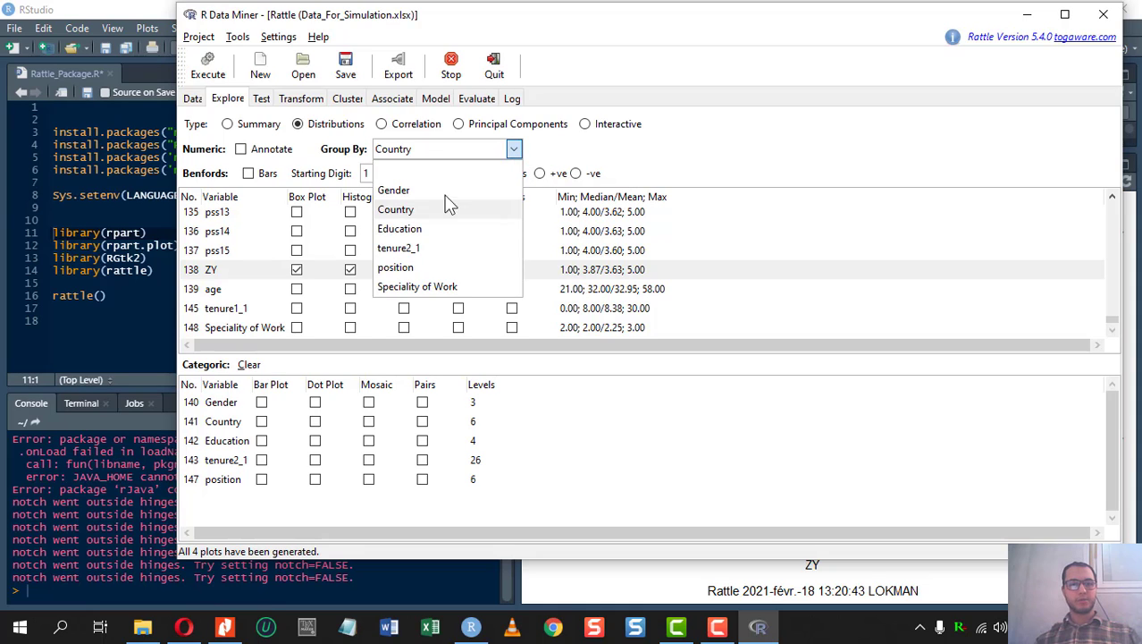
pyautogui.click(416, 231)
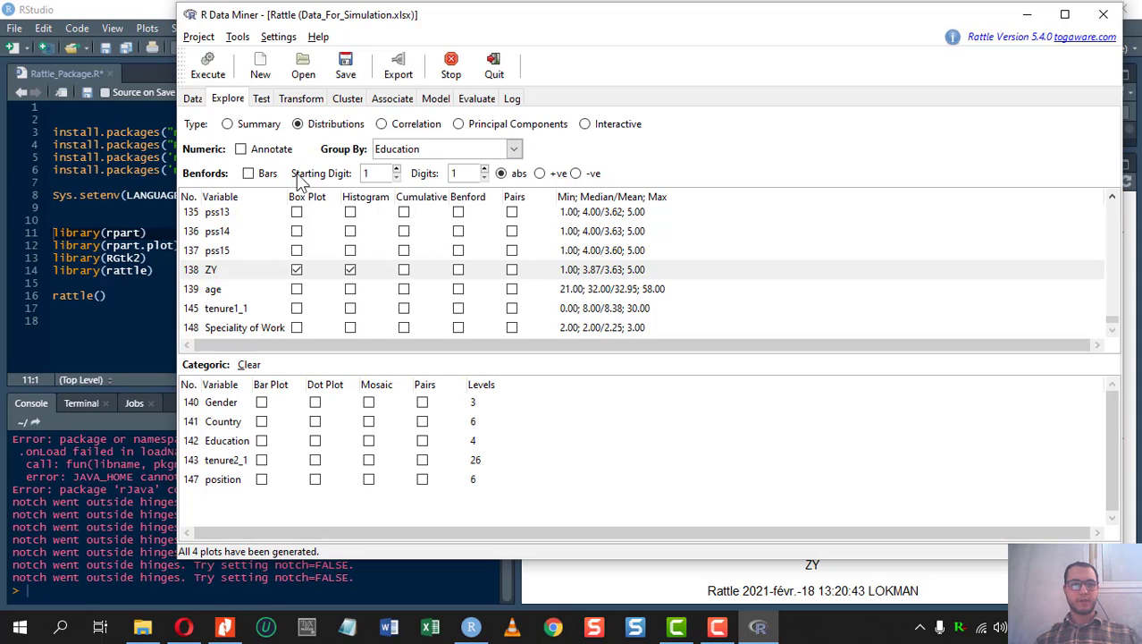
pyautogui.click(206, 68)
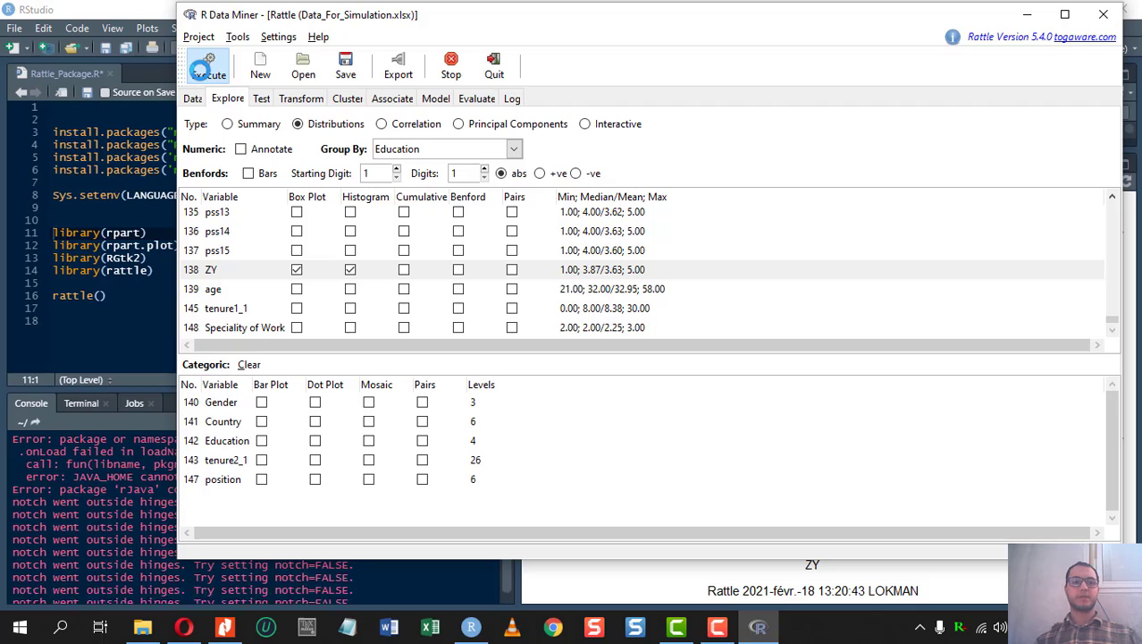
# - Switch to RStudio and view the density plots and box plots of TX and ZY by Education
pyautogui.click(482, 636)
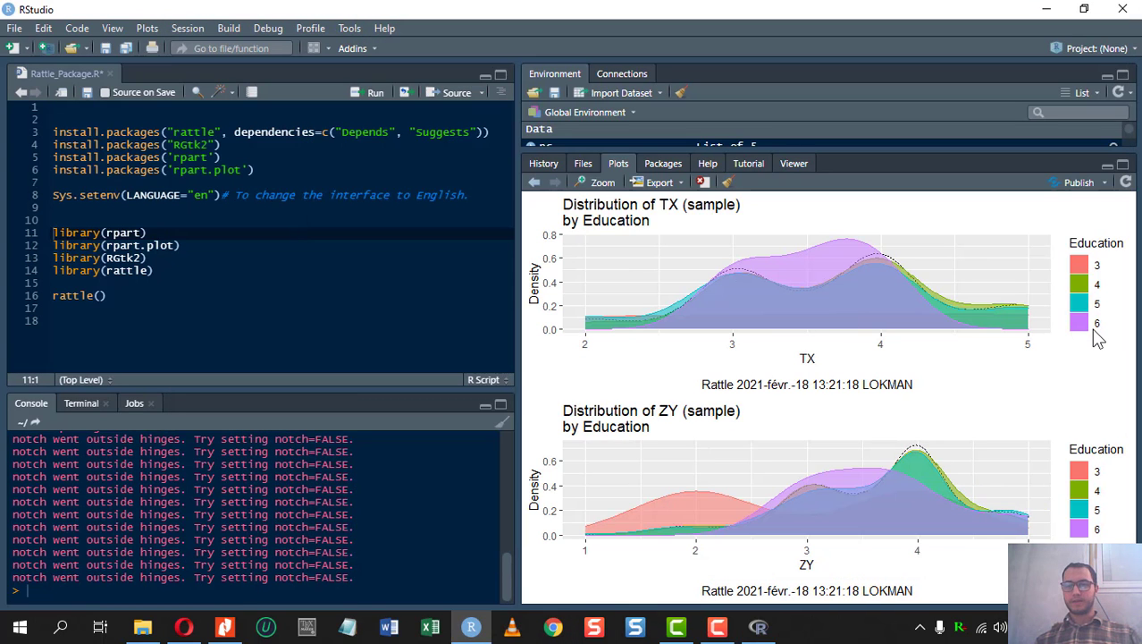
pyautogui.click(537, 185)
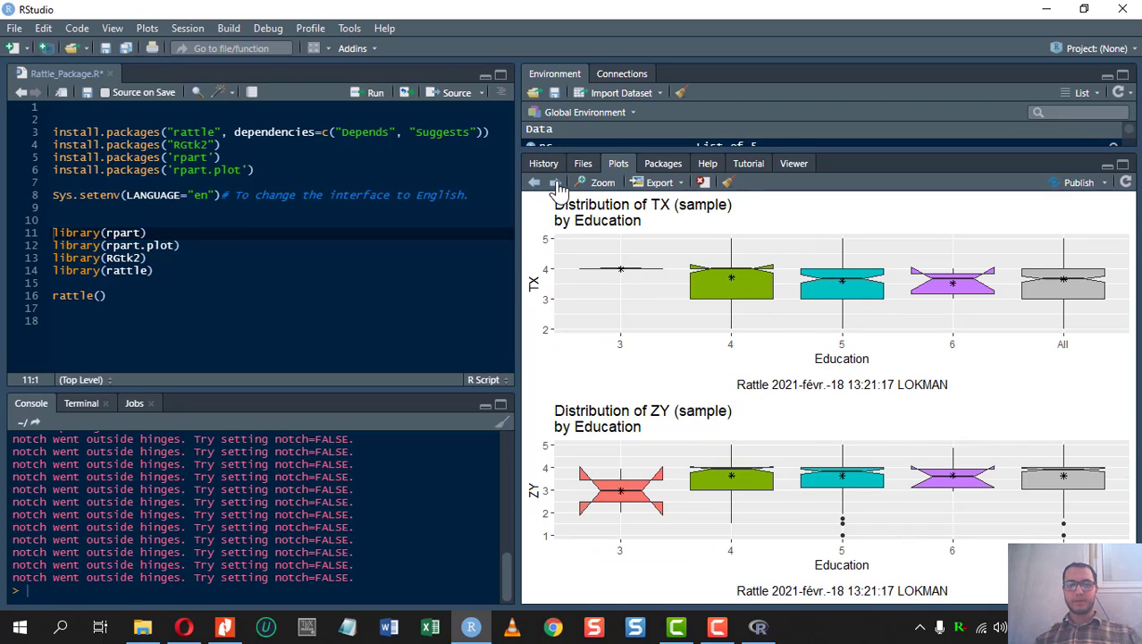
pyautogui.click(555, 183)
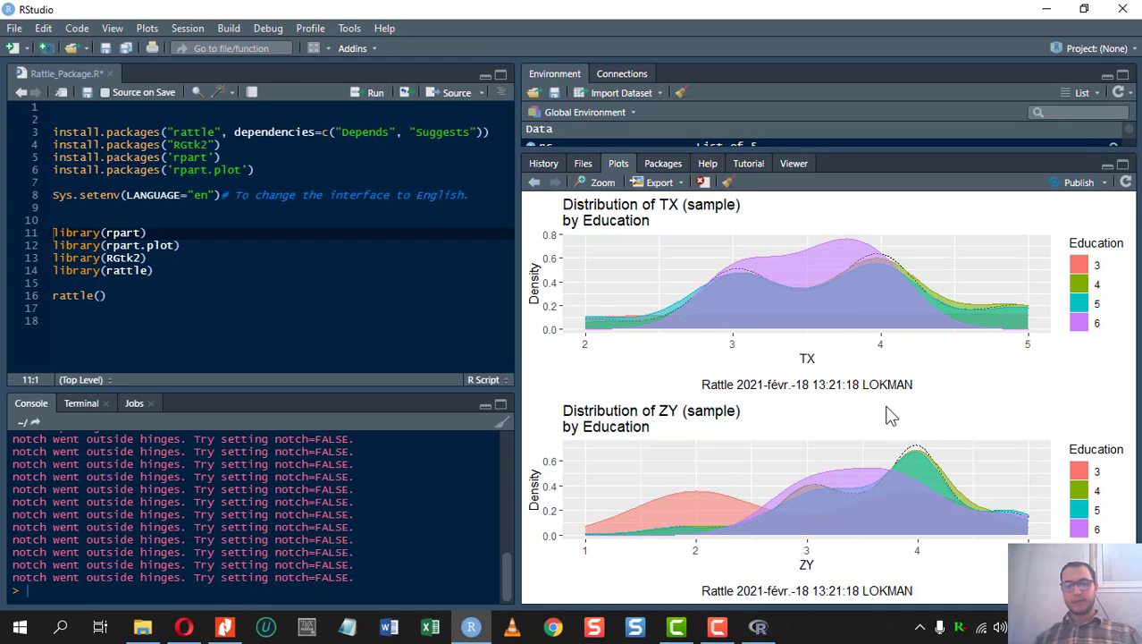
# - Copy the Education density plots to the clipboard as a bitmap, 870 wide and 484 high
pyautogui.click(407, 636)
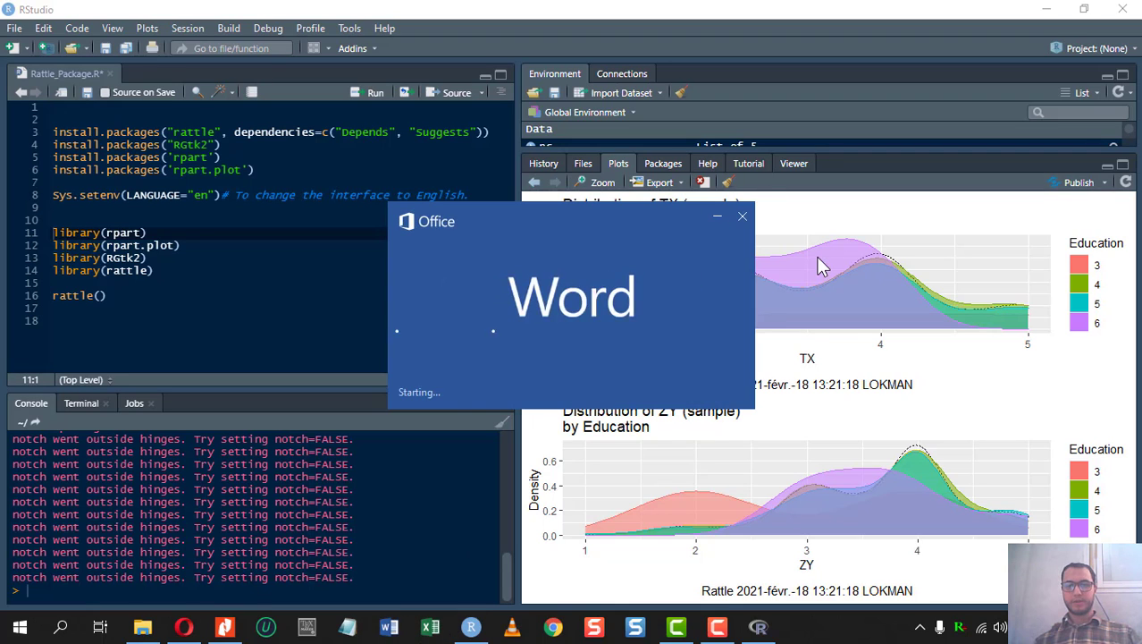
pyautogui.click(747, 221)
pyautogui.click(671, 184)
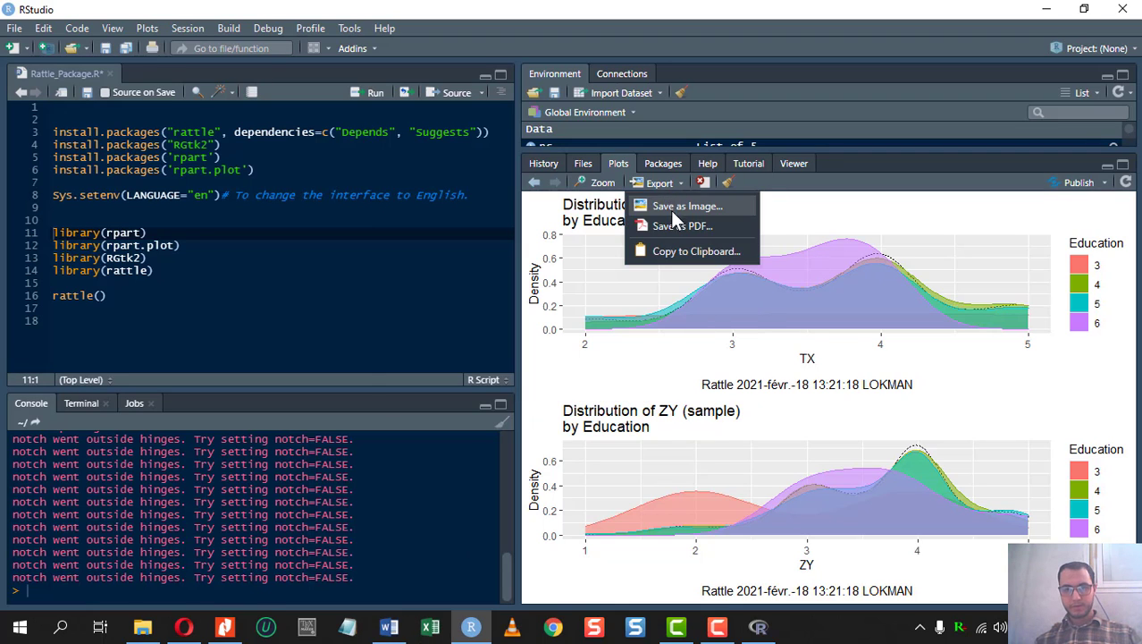
pyautogui.click(703, 252)
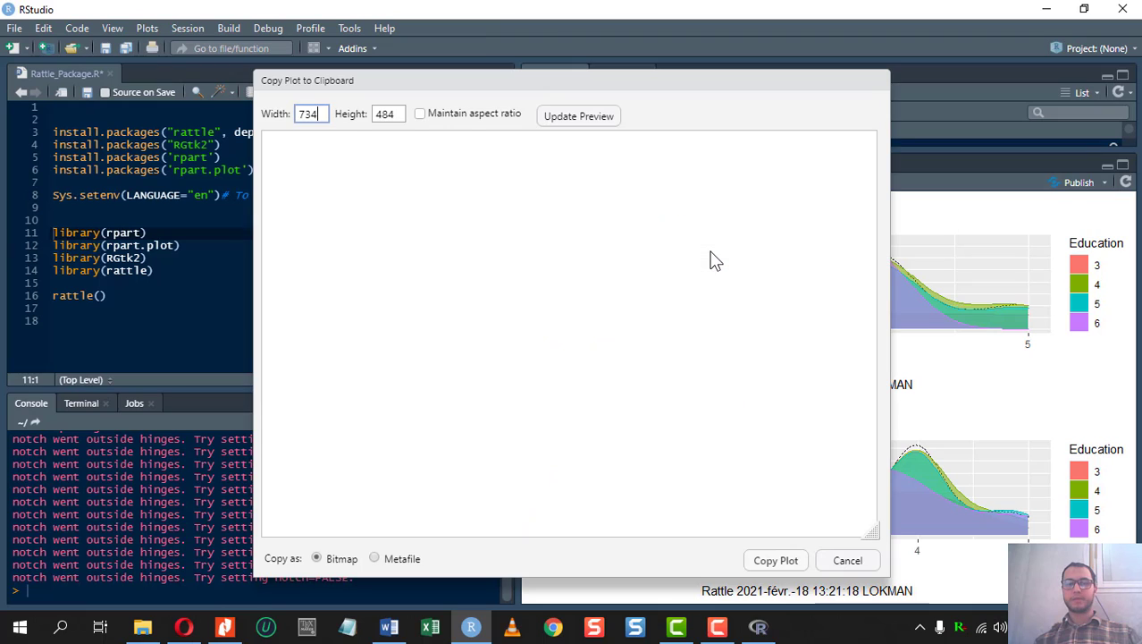
pyautogui.moveTo(639, 80); pyautogui.dragTo(612, 69)
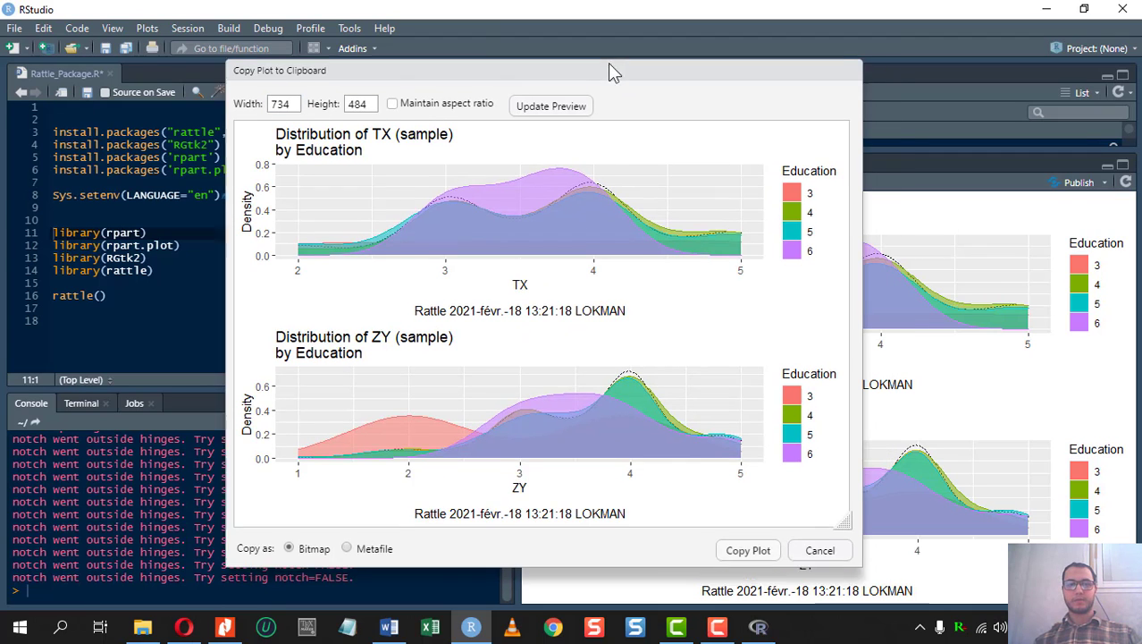
pyautogui.moveTo(841, 516); pyautogui.dragTo(940, 574)
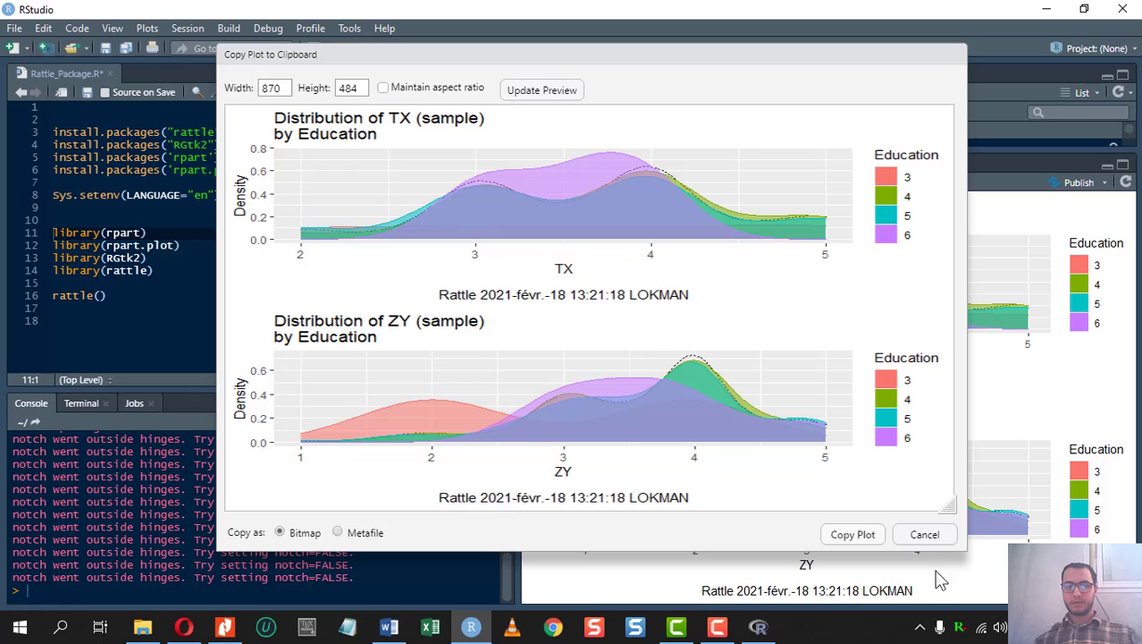
pyautogui.click(853, 537)
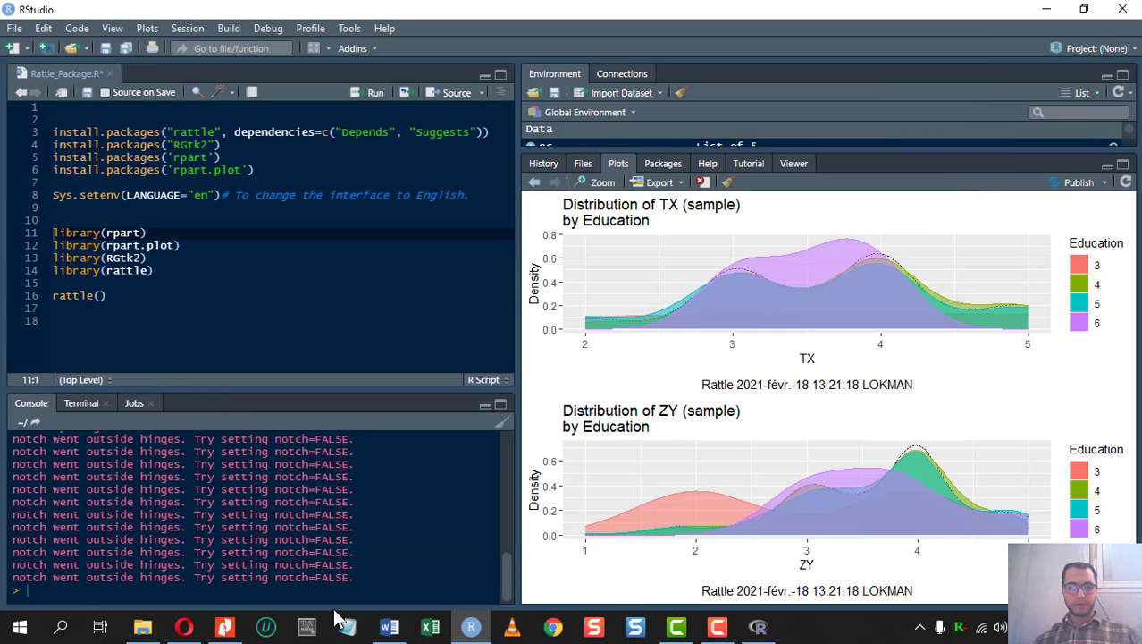
# - Paste the copied plots into a blank Word document and stretch the picture to about 11.75 cm tall
pyautogui.click(389, 626)
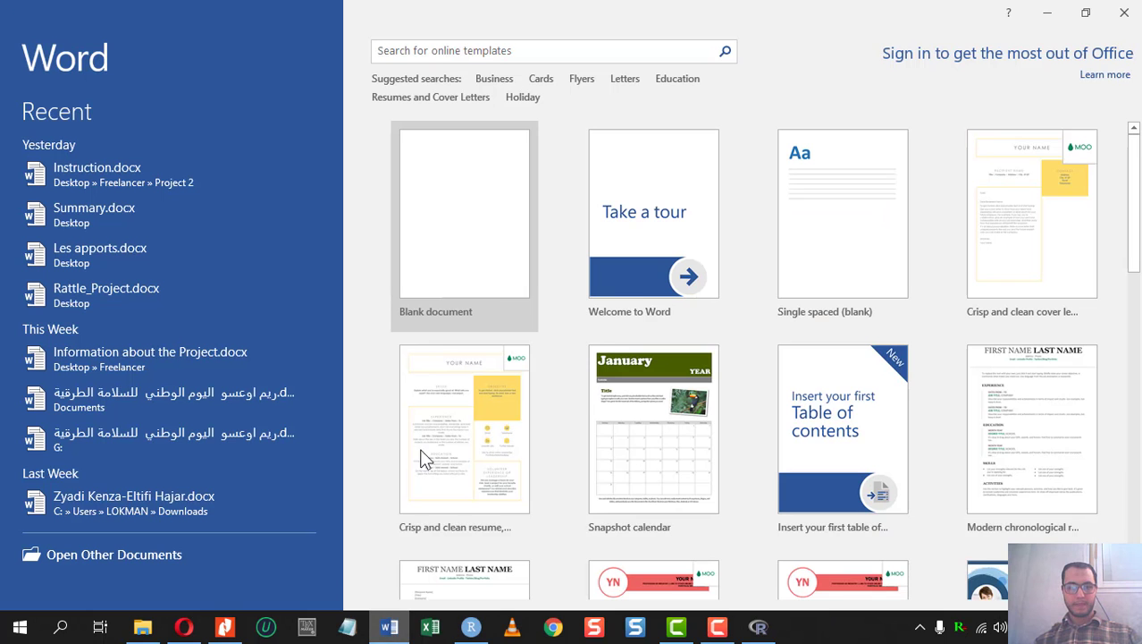
pyautogui.click(460, 259)
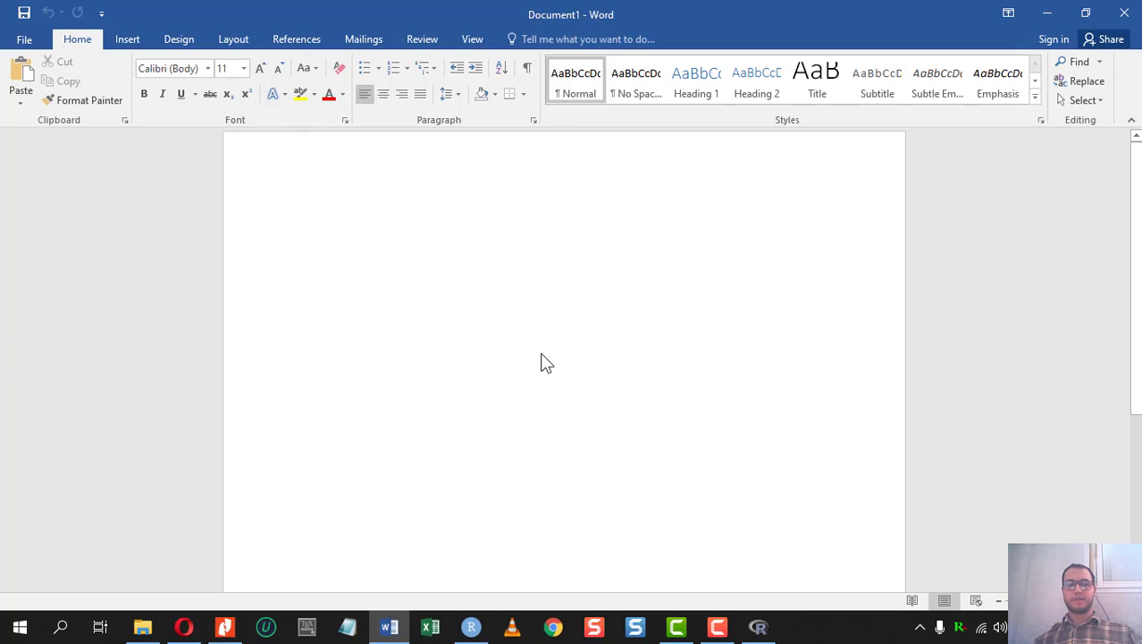
pyautogui.hotkey('ctrl', 'v')
pyautogui.click(564, 396)
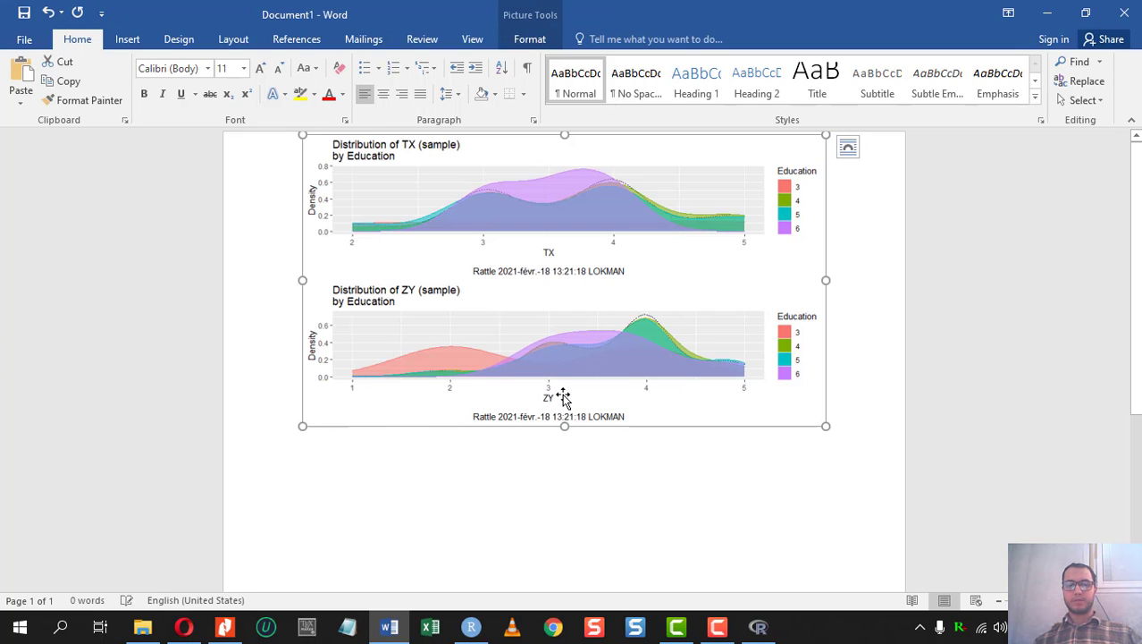
pyautogui.moveTo(563, 428); pyautogui.dragTo(564, 507)
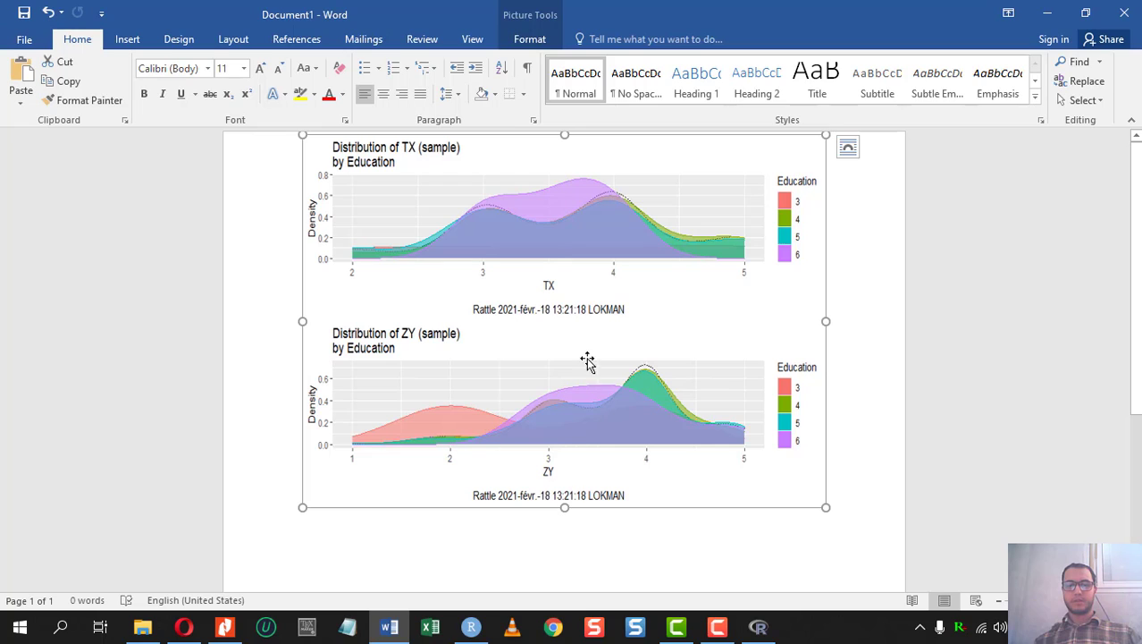
# - Apply the white-framed picture style with a soft shadow to the pasted plots
pyautogui.doubleClick(557, 270)
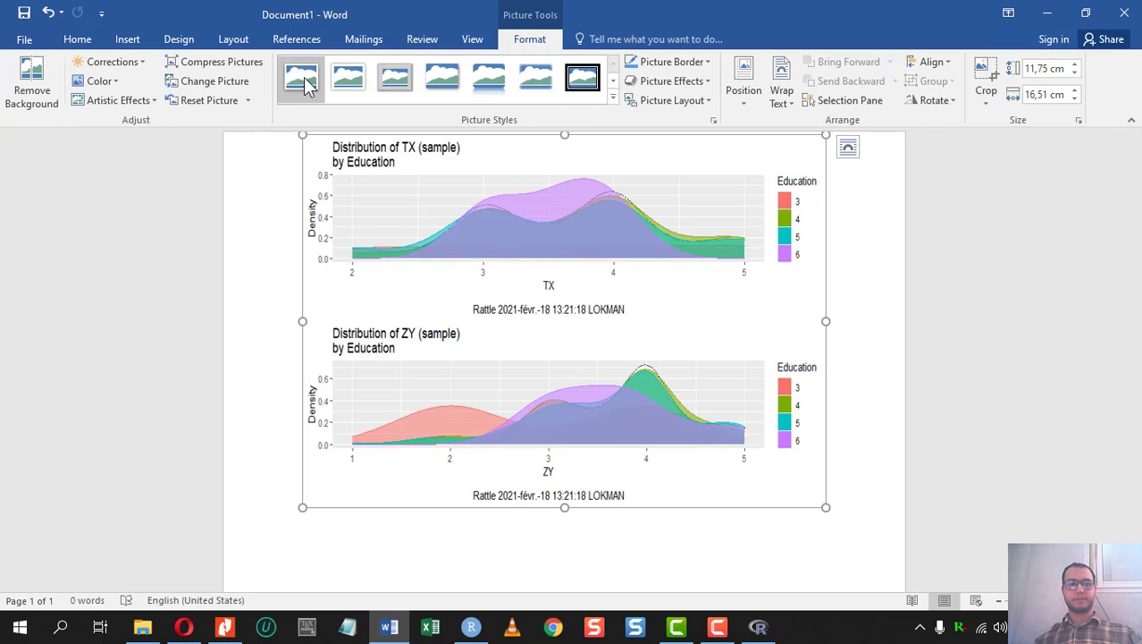
pyautogui.hotkey('ctrl', 'z')
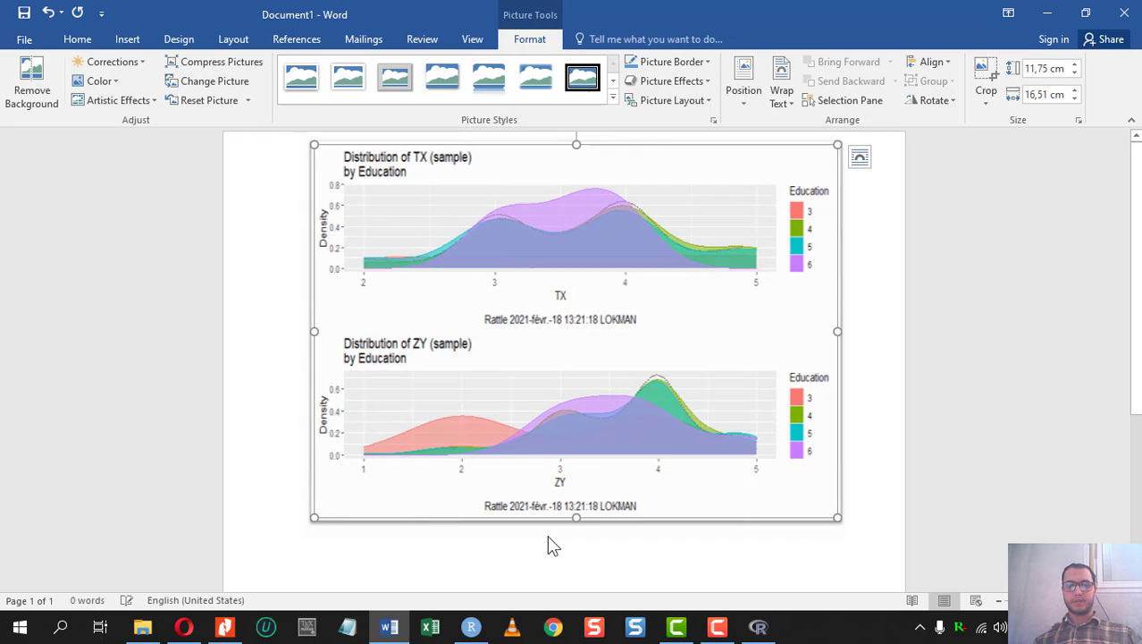
pyautogui.click(673, 559)
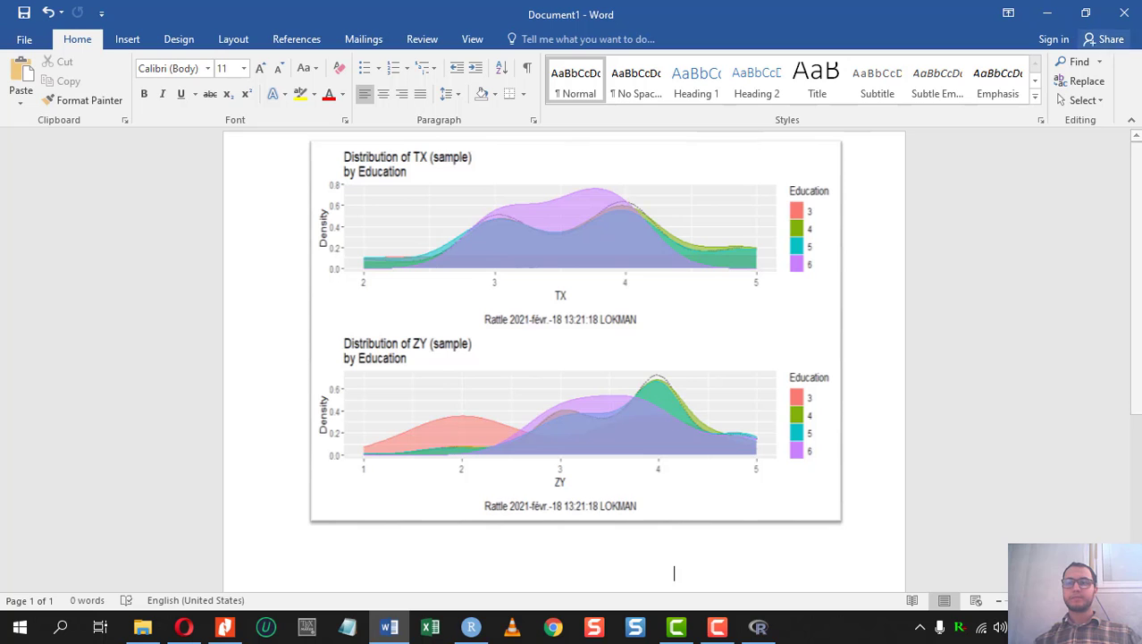
# - Close the Word document without saving and return to the Rattle window
pyautogui.click(1125, 12)
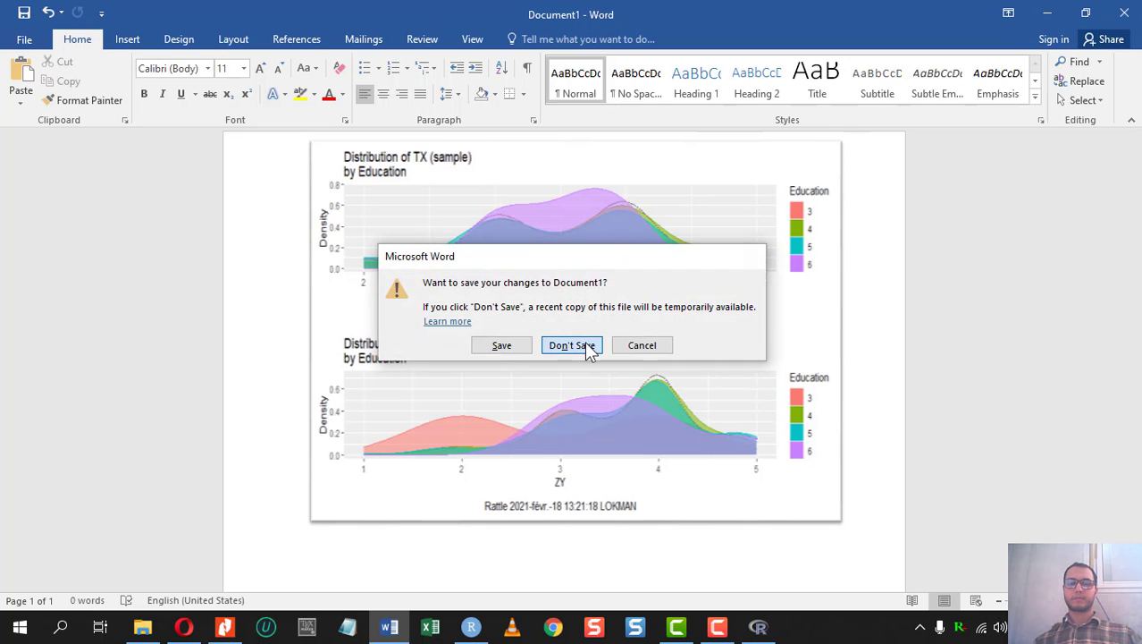
pyautogui.click(583, 345)
pyautogui.click(756, 628)
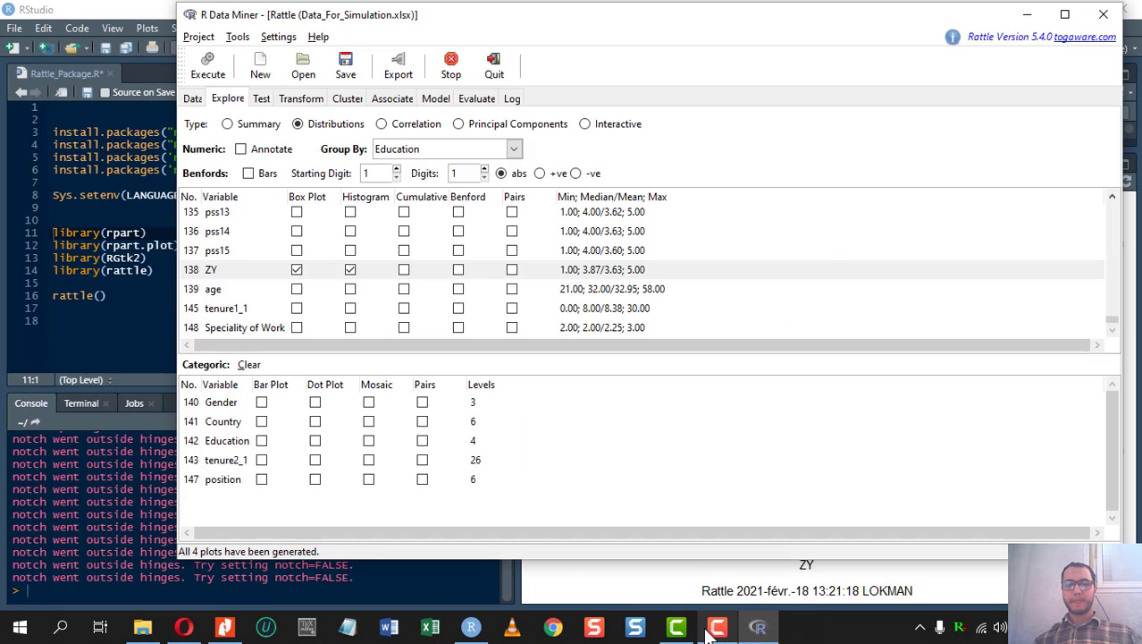
pyautogui.click(471, 629)
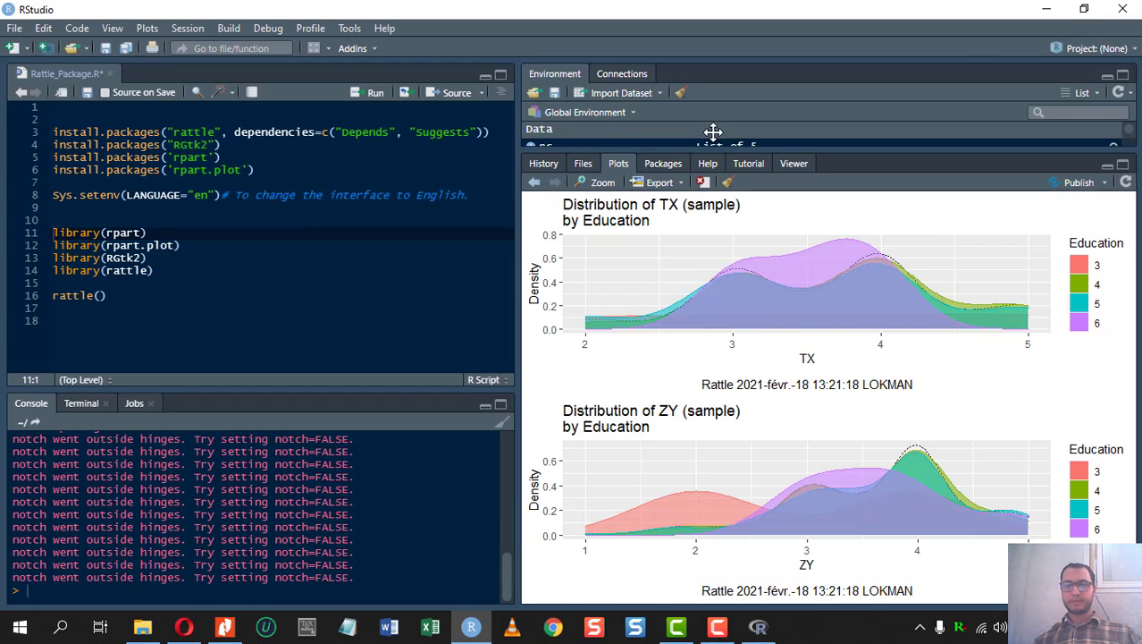
pyautogui.click(758, 628)
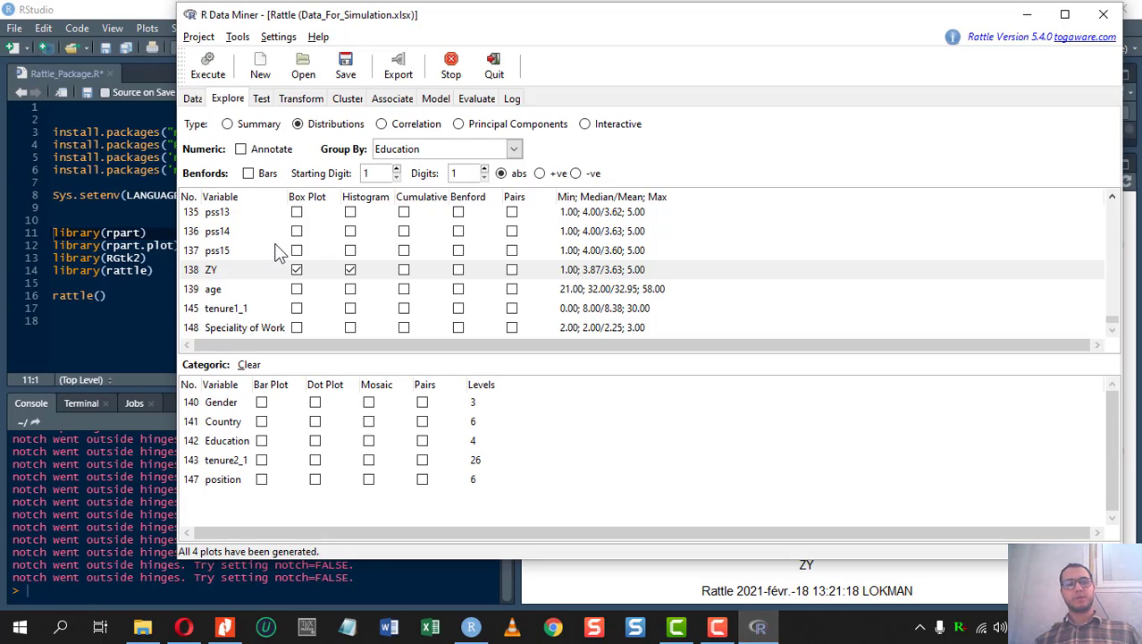
# - Review the correlation analysis settings with their available methods, and the Principal Components options
pyautogui.click(400, 127)
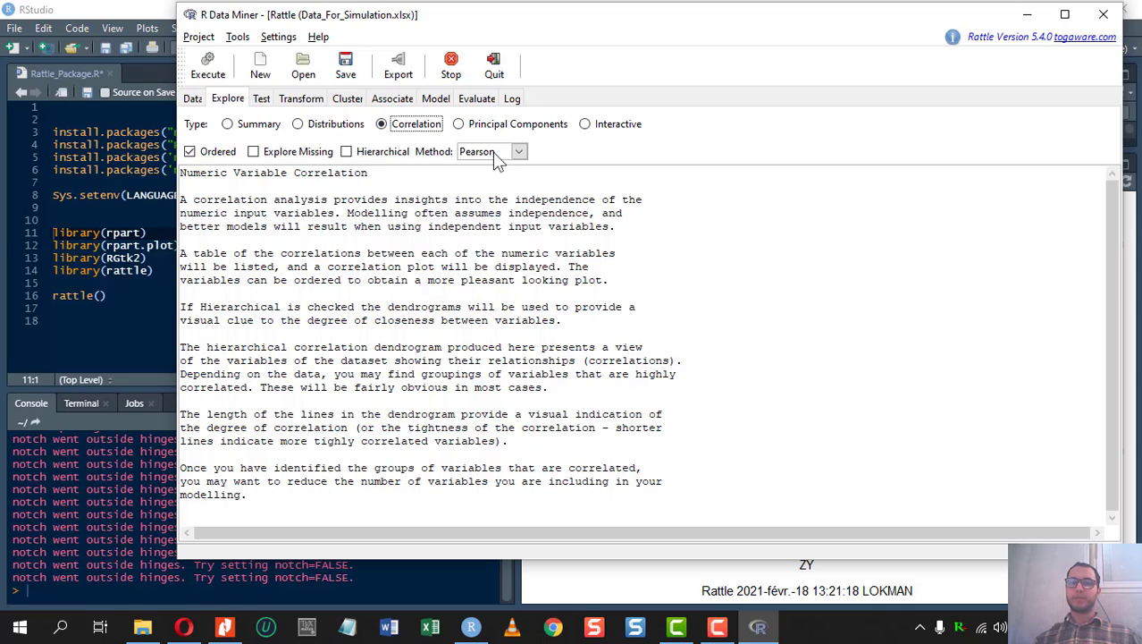
pyautogui.click(507, 151)
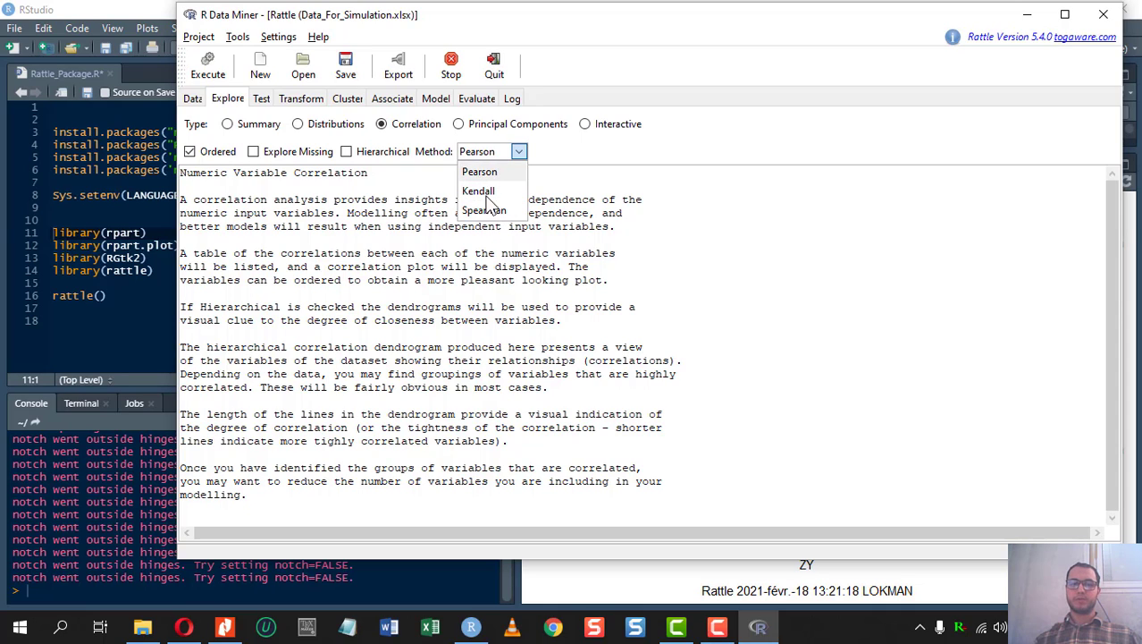
pyautogui.click(401, 188)
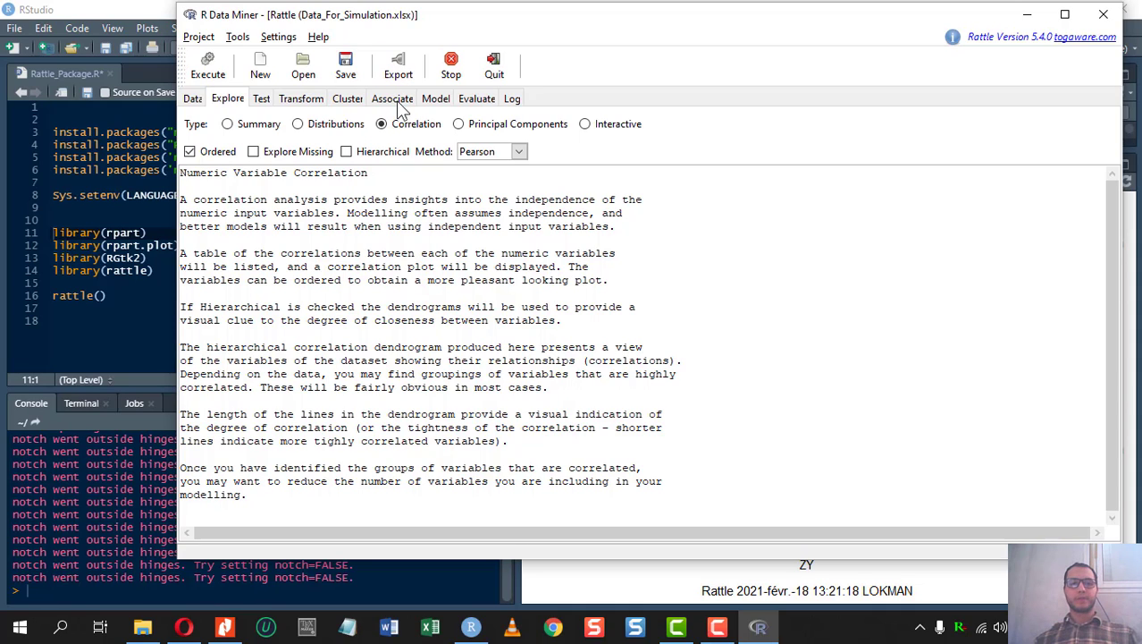
pyautogui.click(473, 128)
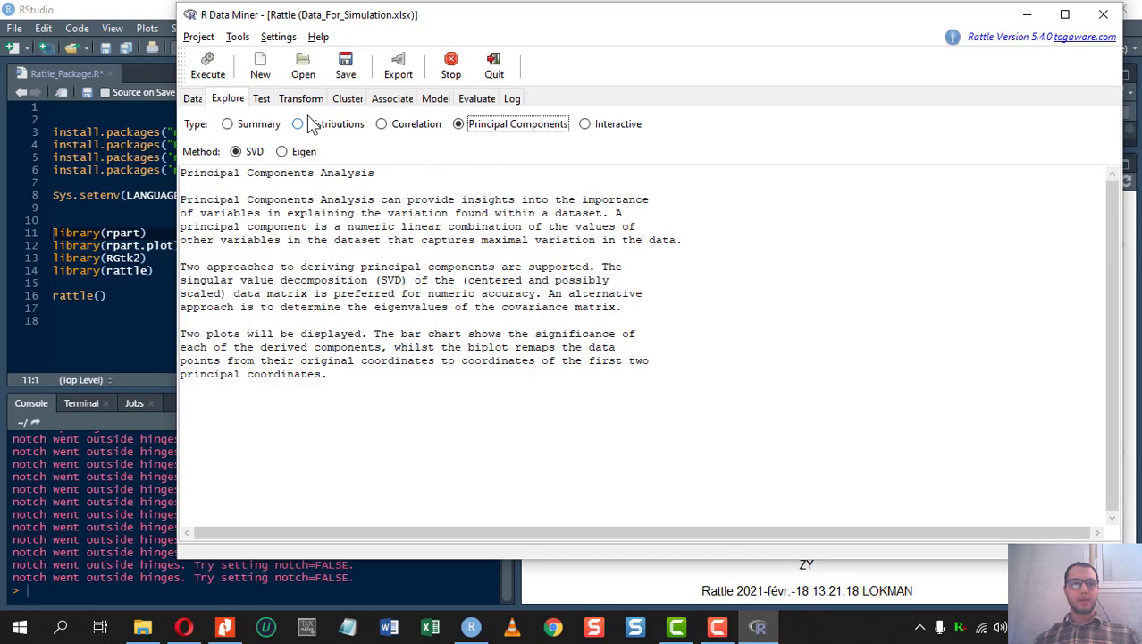
# - Run a two-sample F-test on ZY, grouped by the target TX
pyautogui.click(262, 99)
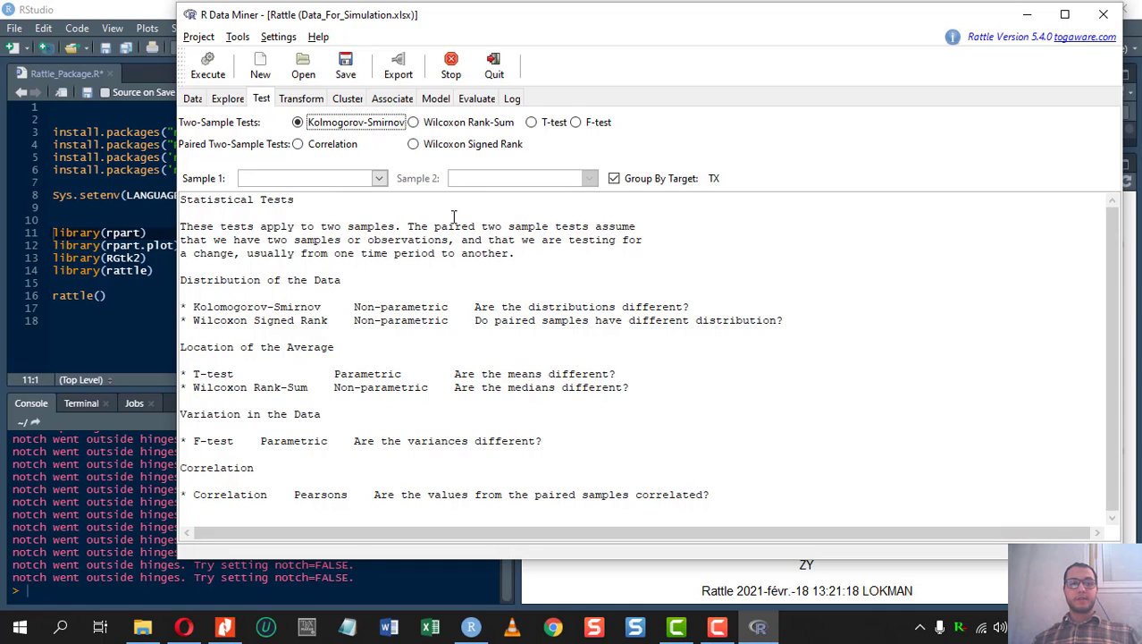
pyautogui.click(531, 123)
pyautogui.click(576, 123)
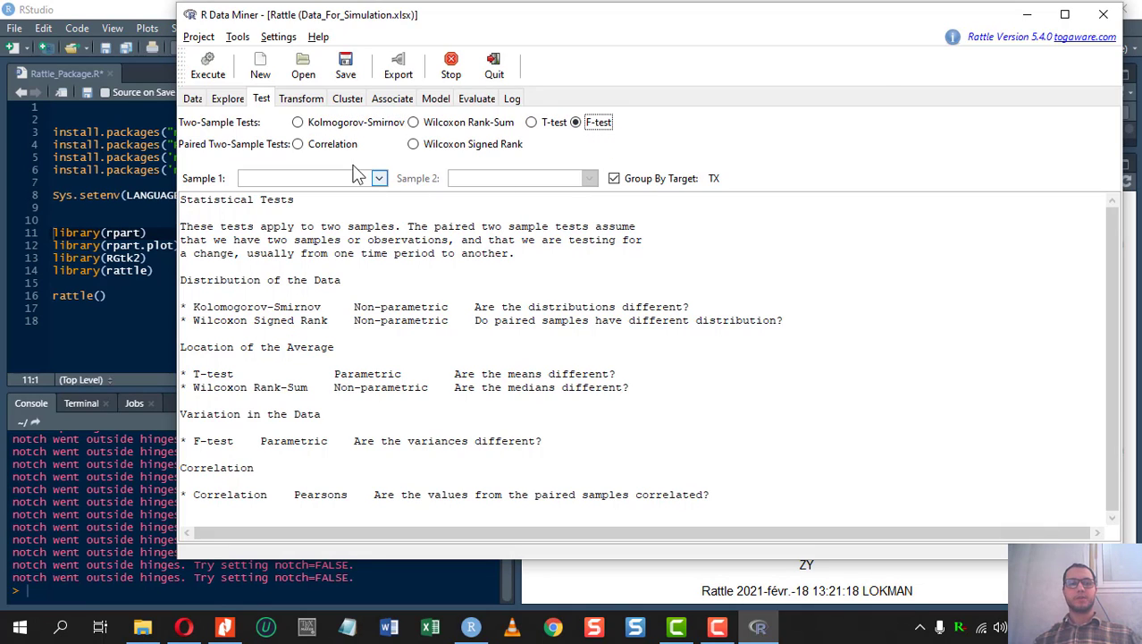
pyautogui.click(379, 179)
pyautogui.click(330, 197)
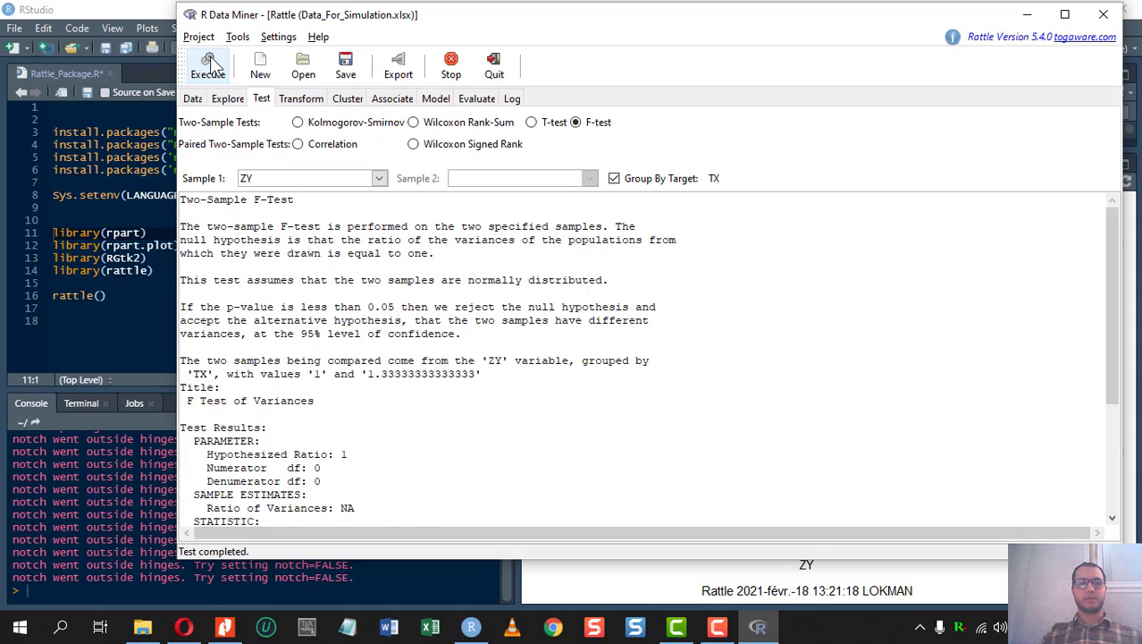
# - Read through the F-test report, including its hypothesis explanation, test results and confidence intervals
pyautogui.scroll(-2, 380, 386)
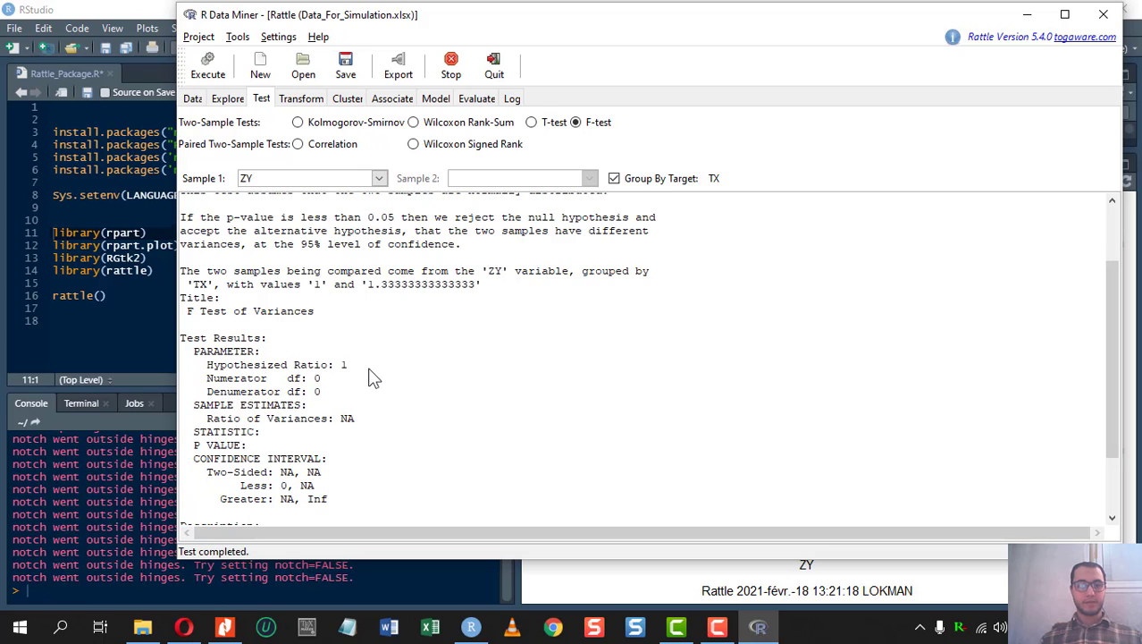
pyautogui.scroll(1, 373, 377)
pyautogui.scroll(-1, 374, 377)
pyautogui.scroll(2, 374, 378)
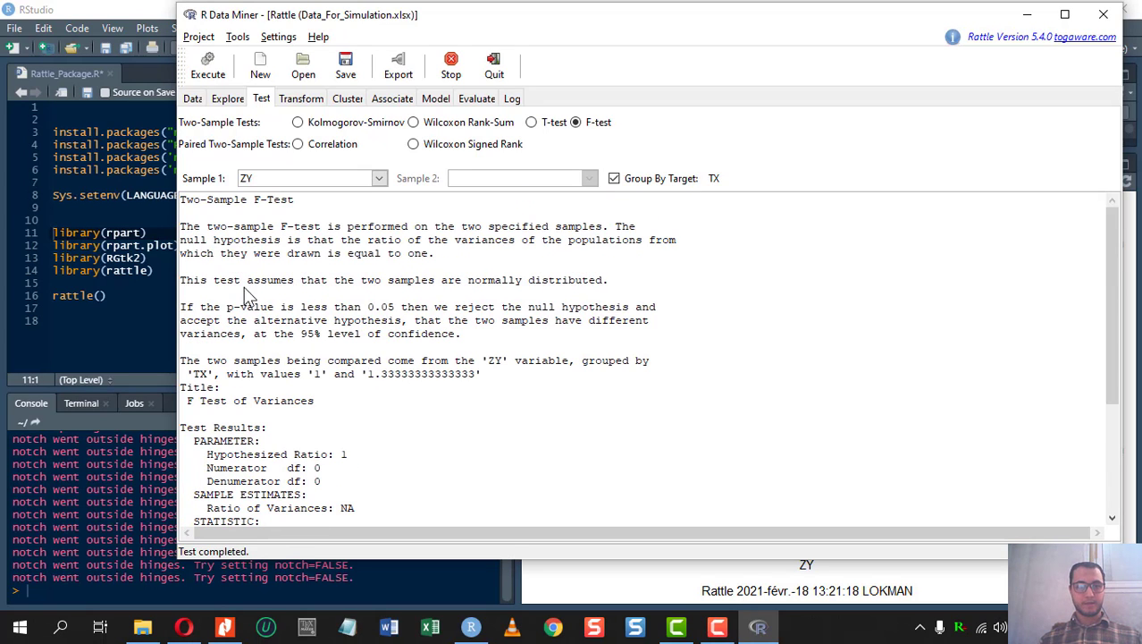
pyautogui.moveTo(665, 360); pyautogui.dragTo(213, 226)
pyautogui.click(340, 332)
pyautogui.scroll(-3, 340, 356)
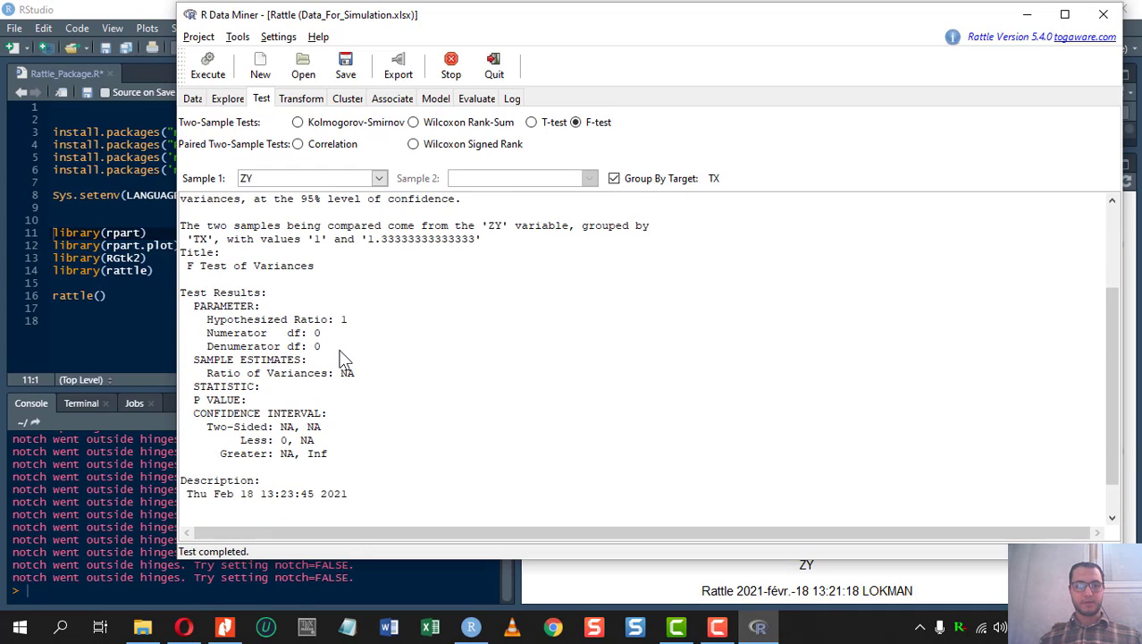
pyautogui.scroll(2, 341, 356)
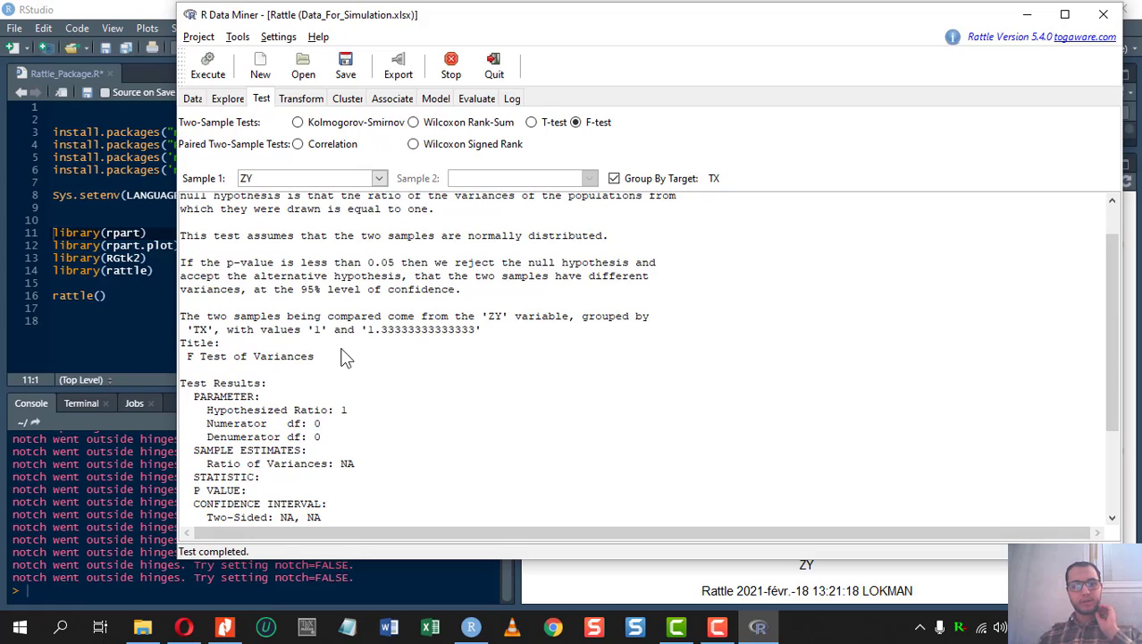
pyautogui.scroll(-3, 345, 361)
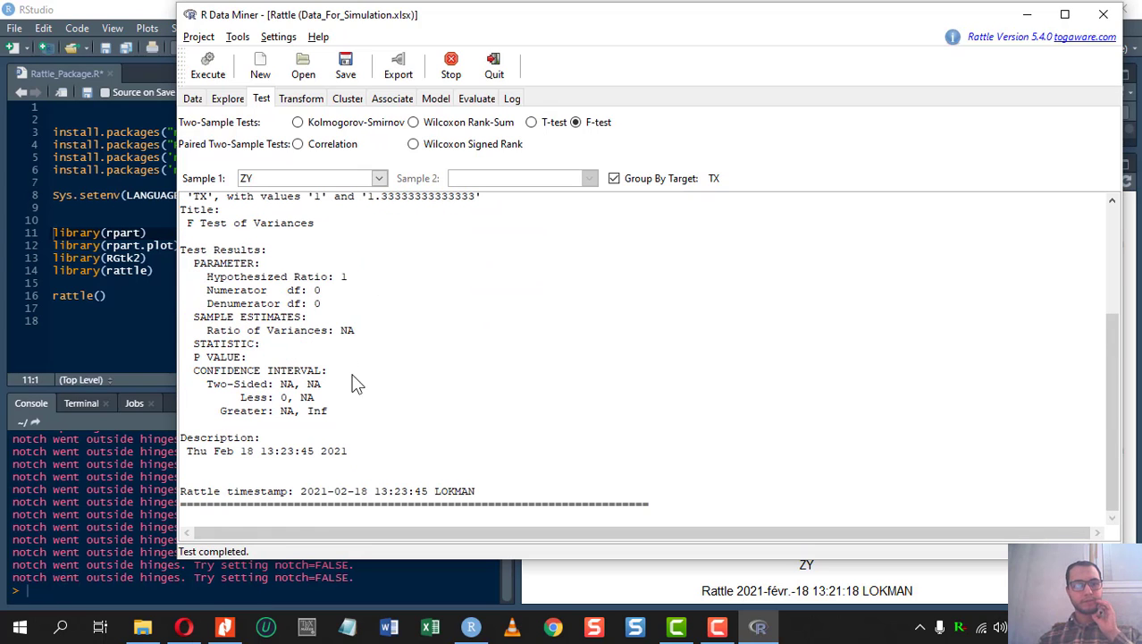
pyautogui.scroll(5, 506, 423)
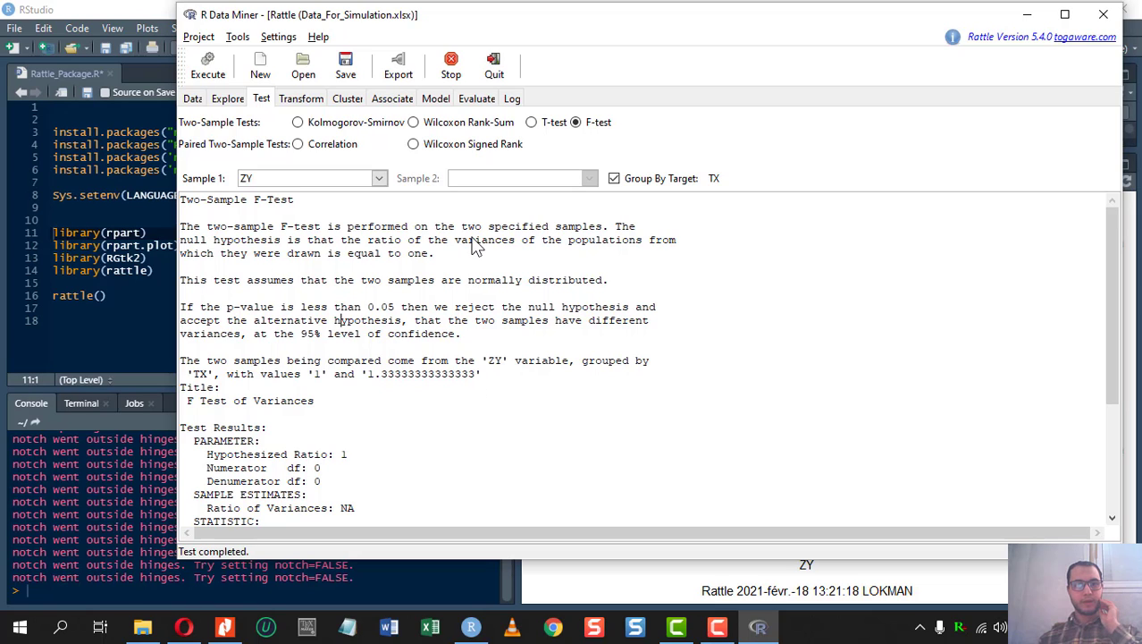
# - Review the data rescaling, KMeans clustering and association rule options
pyautogui.click(300, 99)
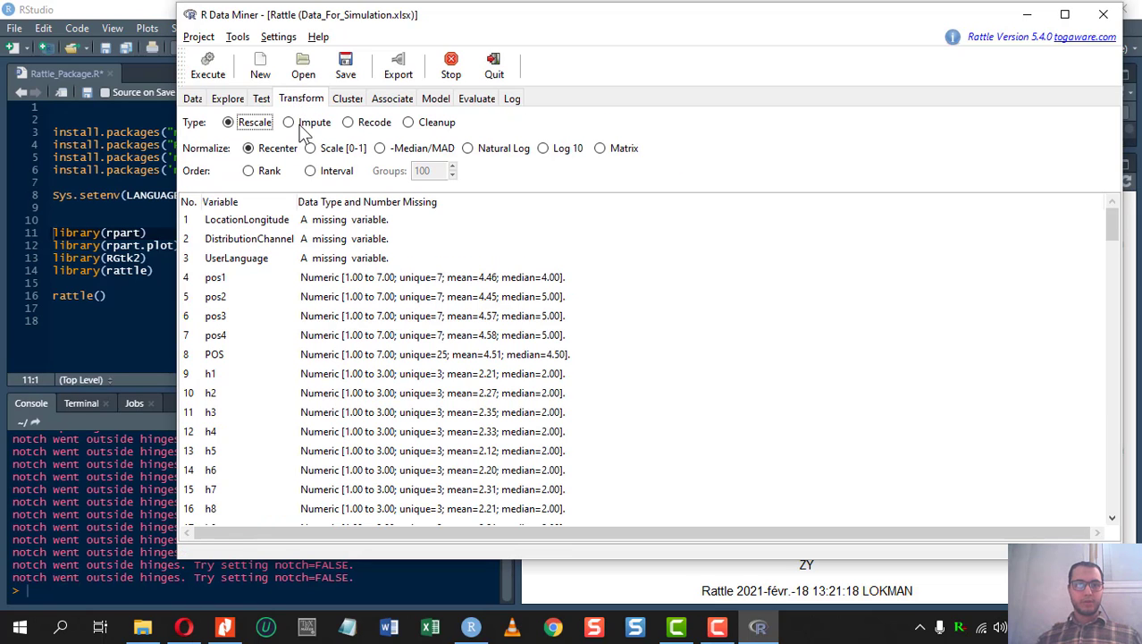
pyautogui.click(348, 99)
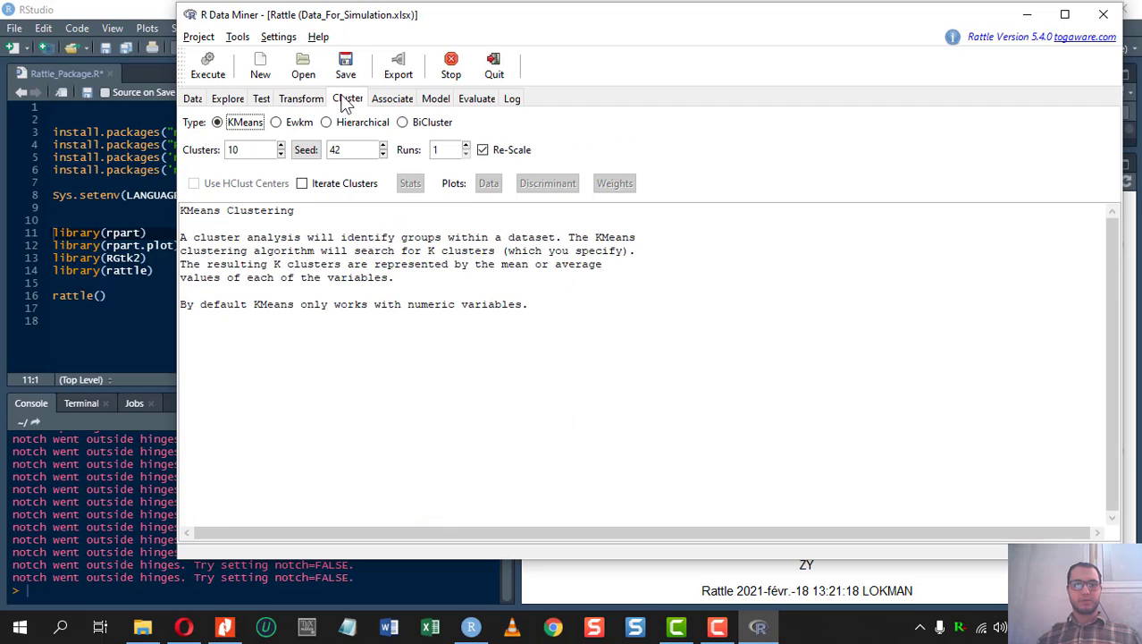
pyautogui.click(393, 100)
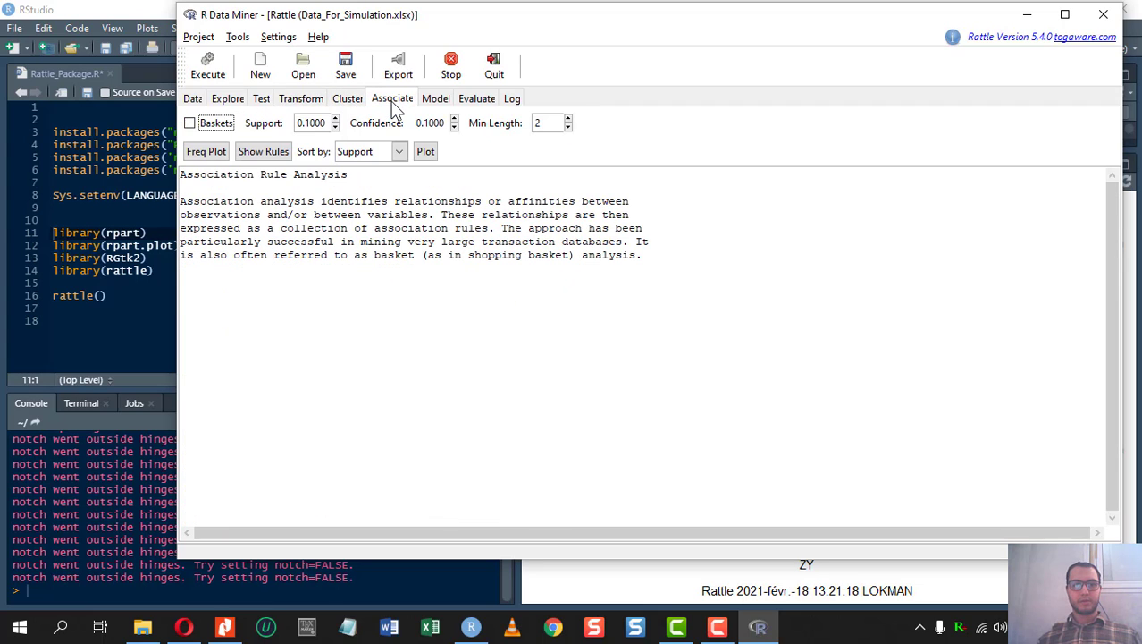
# - Build a numeric linear regression model for the target TX
pyautogui.click(436, 100)
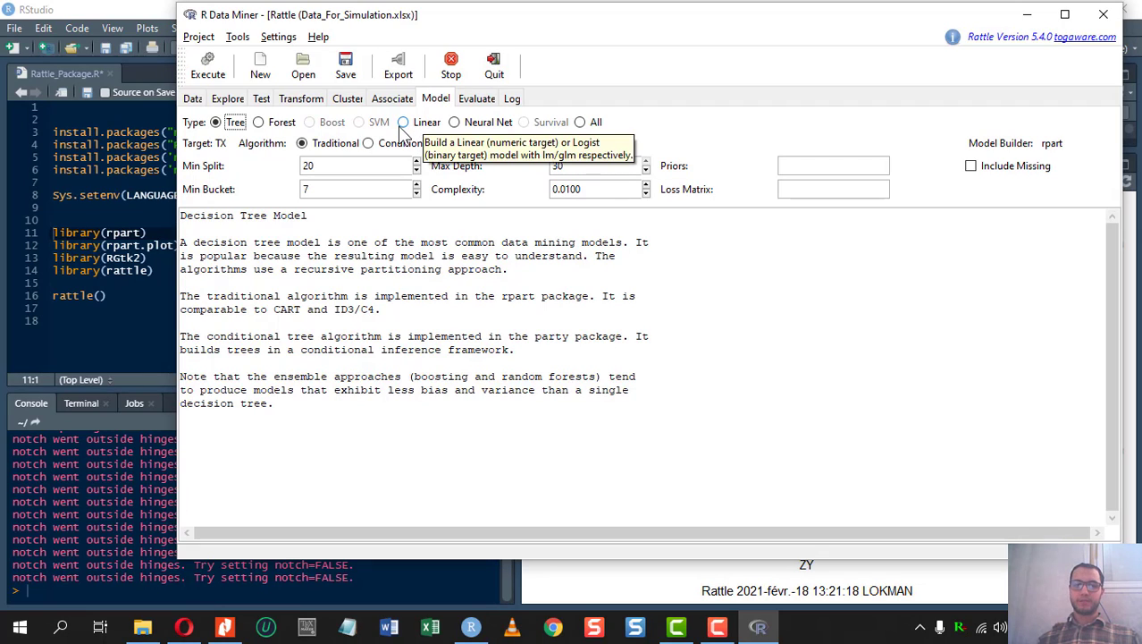
pyautogui.click(405, 126)
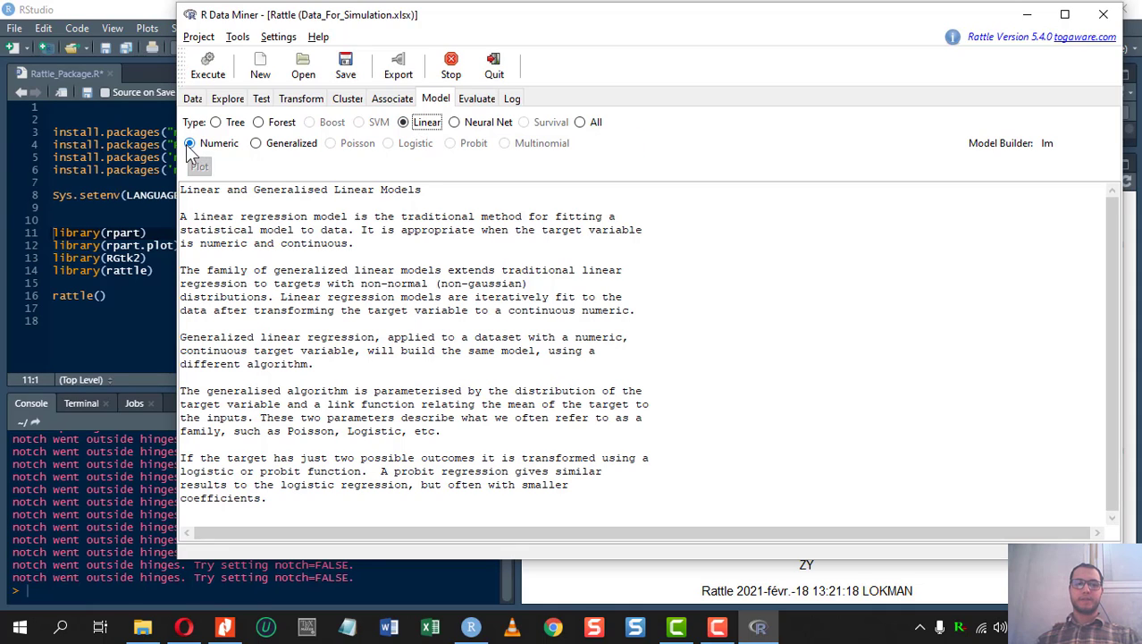
pyautogui.click(209, 67)
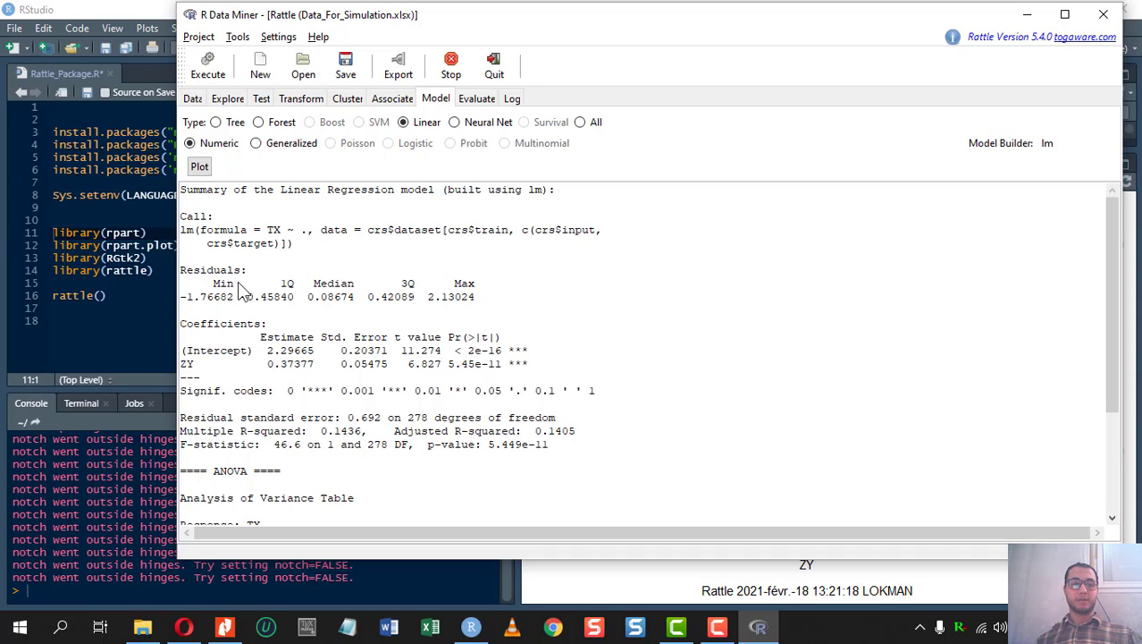
# - Examine the regression summary's residuals and the Intercept and ZY coefficients, comparing their significance stars with the significance codes
pyautogui.moveTo(476, 302); pyautogui.dragTo(194, 290)
pyautogui.click(206, 296)
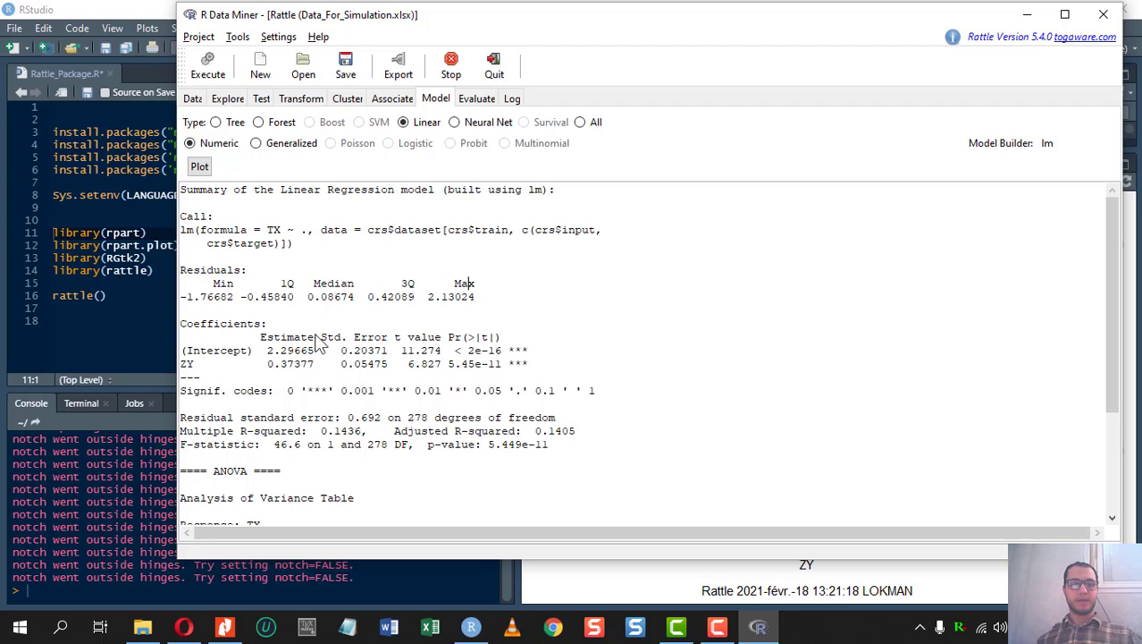
pyautogui.moveTo(529, 364)
pyautogui.mouseDown()
pyautogui.moveTo(180, 352)
pyautogui.moveTo(171, 317)
pyautogui.moveTo(222, 349)
pyautogui.moveTo(190, 351)
pyautogui.moveTo(533, 353)
pyautogui.moveTo(531, 342)
pyautogui.moveTo(539, 358)
pyautogui.mouseUp()
pyautogui.click(215, 350)
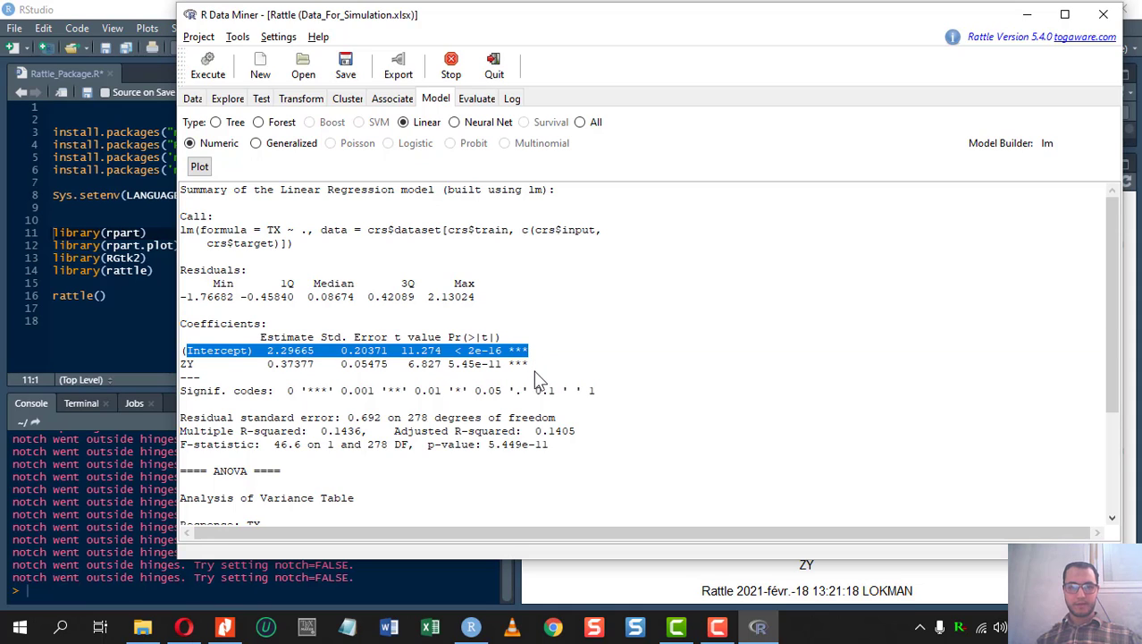
pyautogui.click(532, 354)
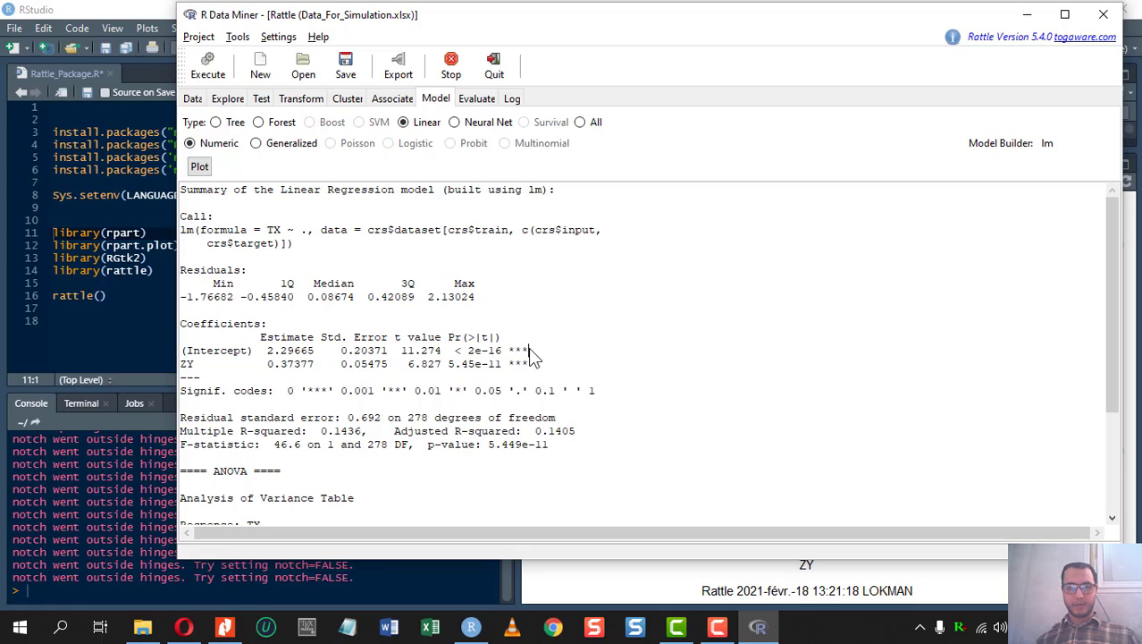
pyautogui.moveTo(532, 355); pyautogui.dragTo(516, 357)
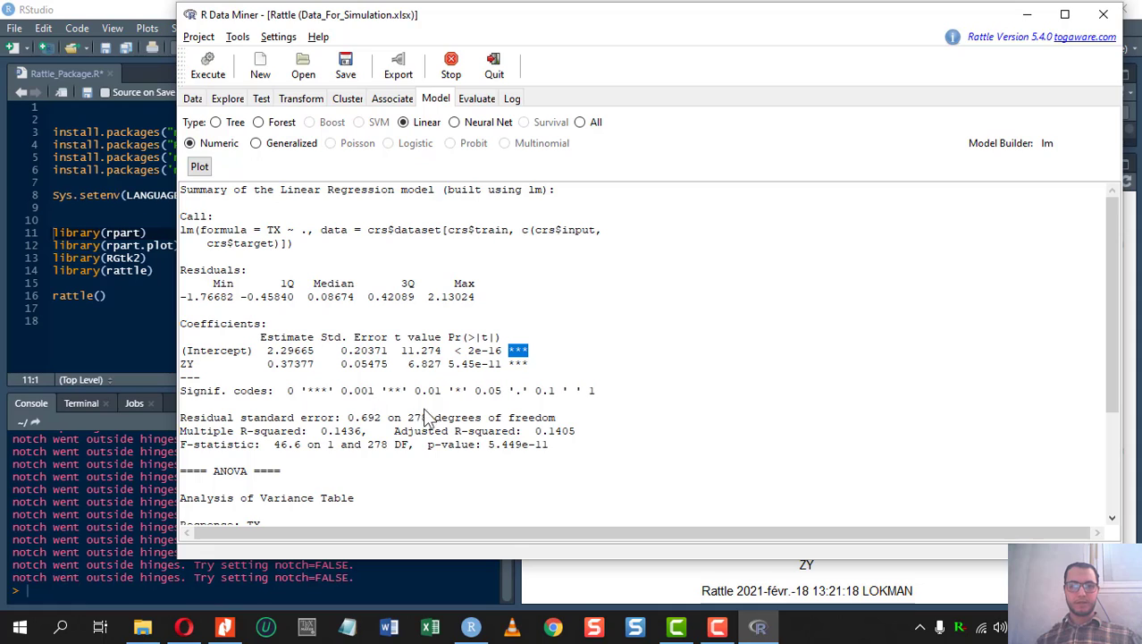
pyautogui.click(482, 379)
pyautogui.moveTo(528, 350); pyautogui.dragTo(514, 352)
pyautogui.moveTo(374, 391); pyautogui.dragTo(416, 395)
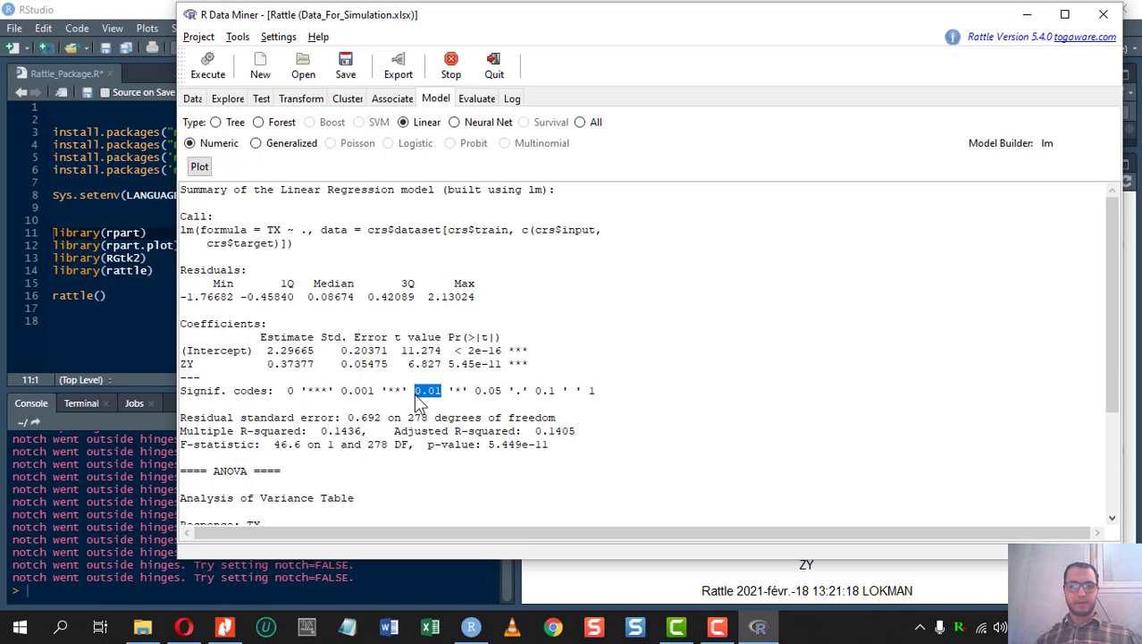
pyautogui.click(528, 366)
pyautogui.moveTo(523, 367); pyautogui.dragTo(517, 367)
pyautogui.moveTo(504, 396); pyautogui.dragTo(475, 400)
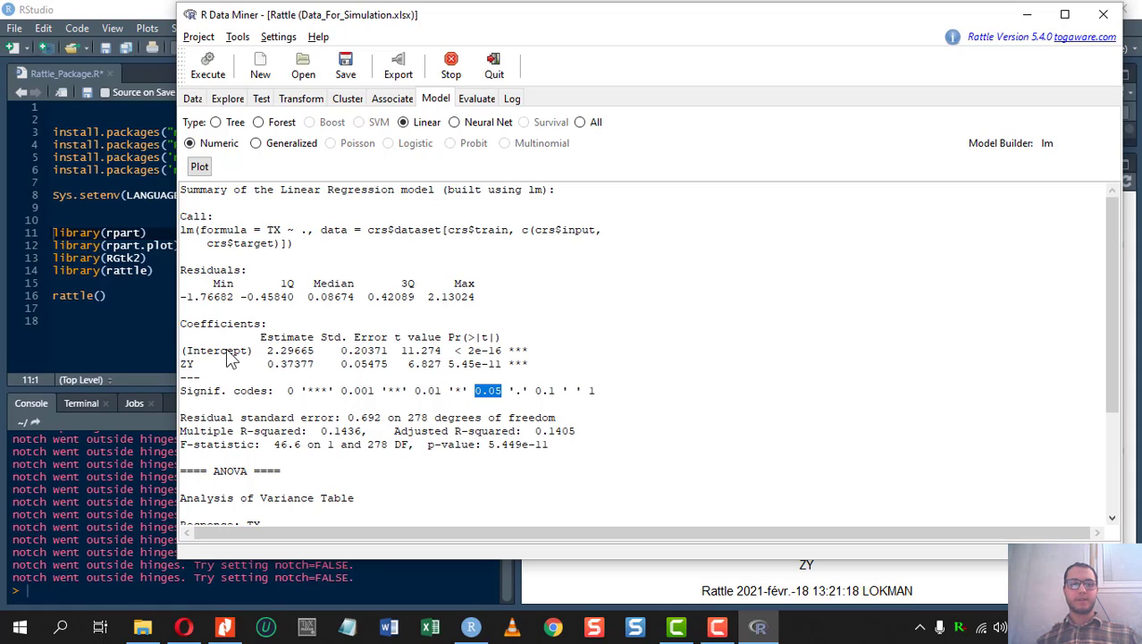
pyautogui.moveTo(529, 356); pyautogui.dragTo(443, 356)
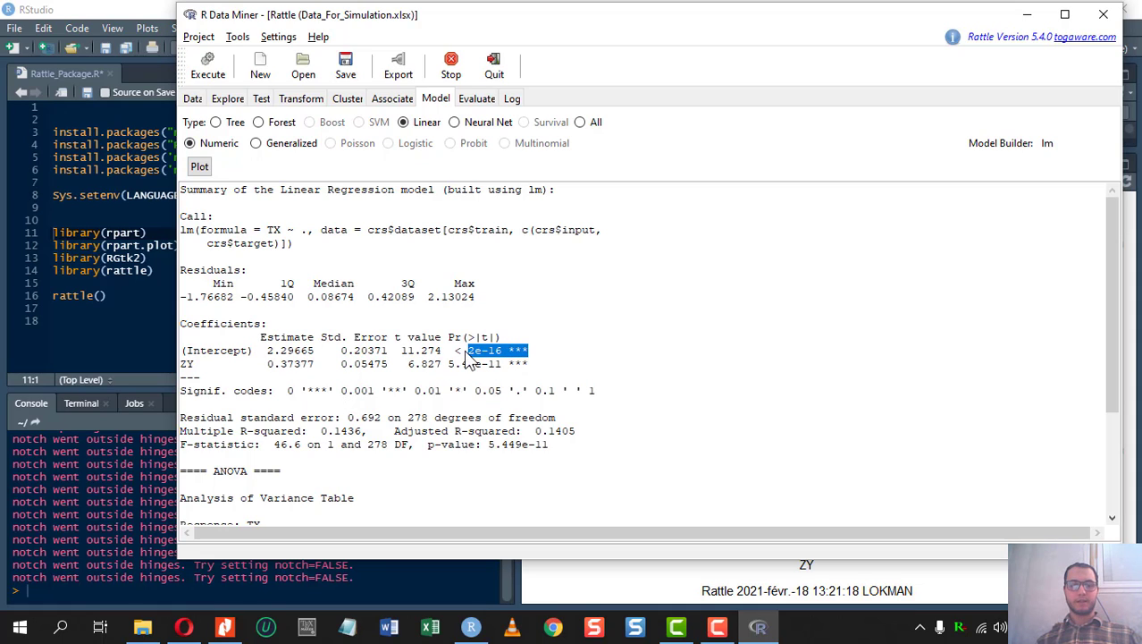
pyautogui.click(394, 351)
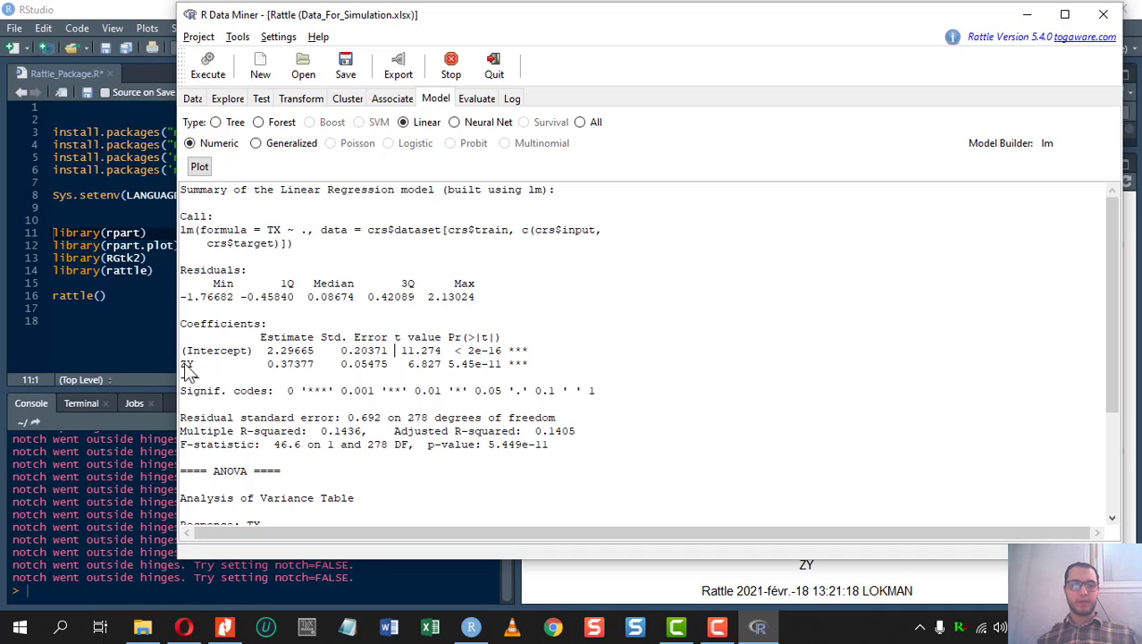
pyautogui.moveTo(530, 362); pyautogui.dragTo(183, 366)
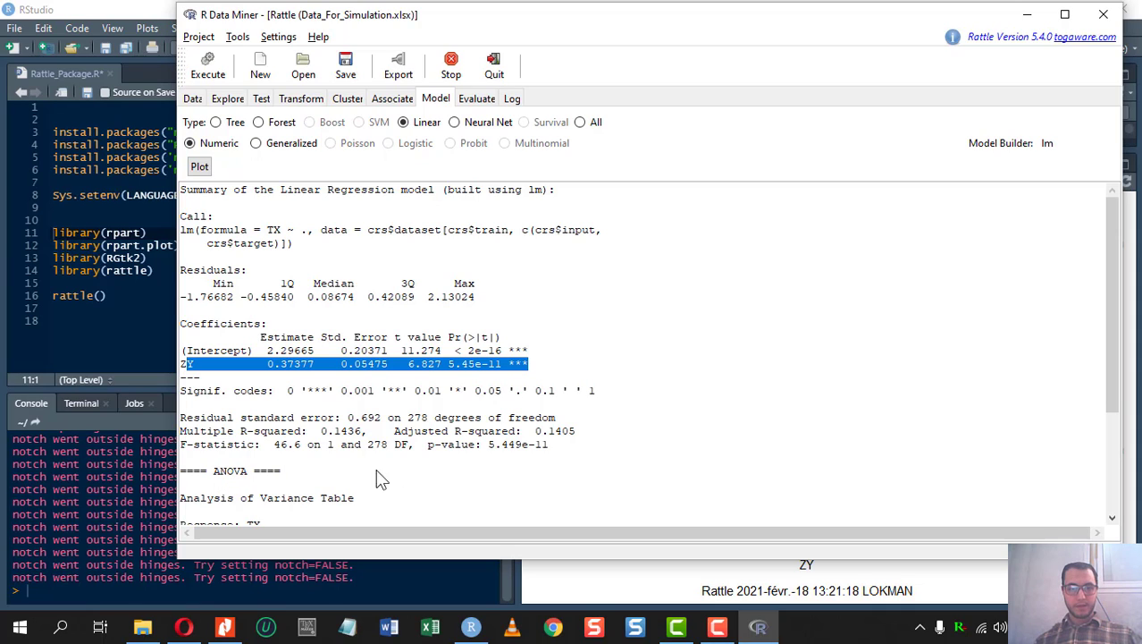
# - Examine the regression's overall p-value, F-statistic and ANOVA table, and review the full model summary again
pyautogui.moveTo(548, 445); pyautogui.dragTo(427, 454)
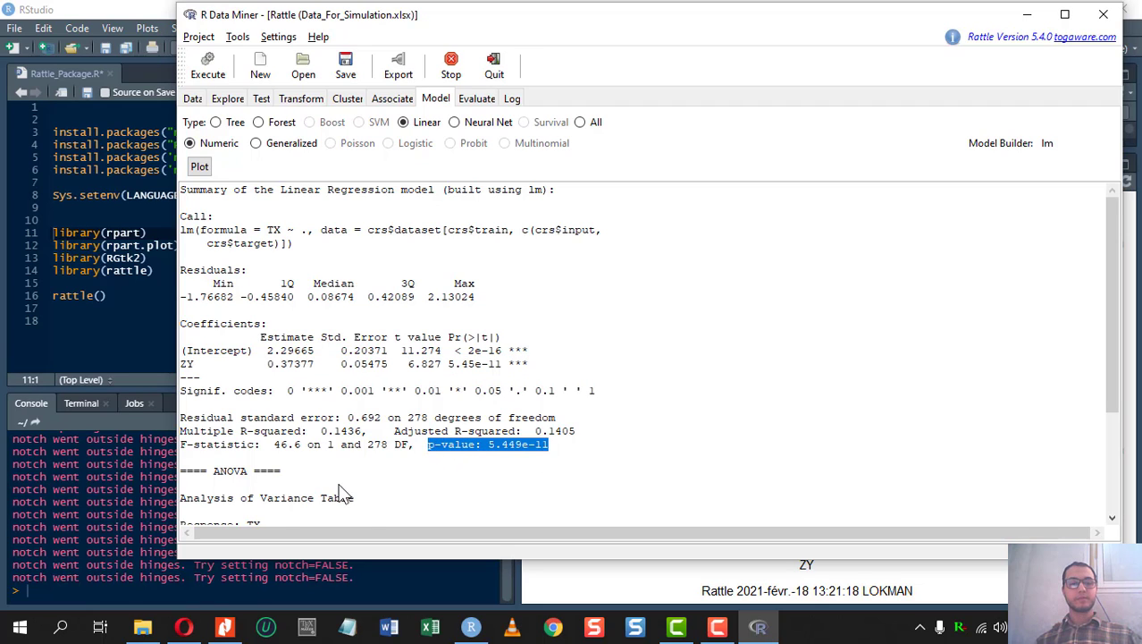
pyautogui.scroll(-1, 340, 487)
pyautogui.click(420, 398)
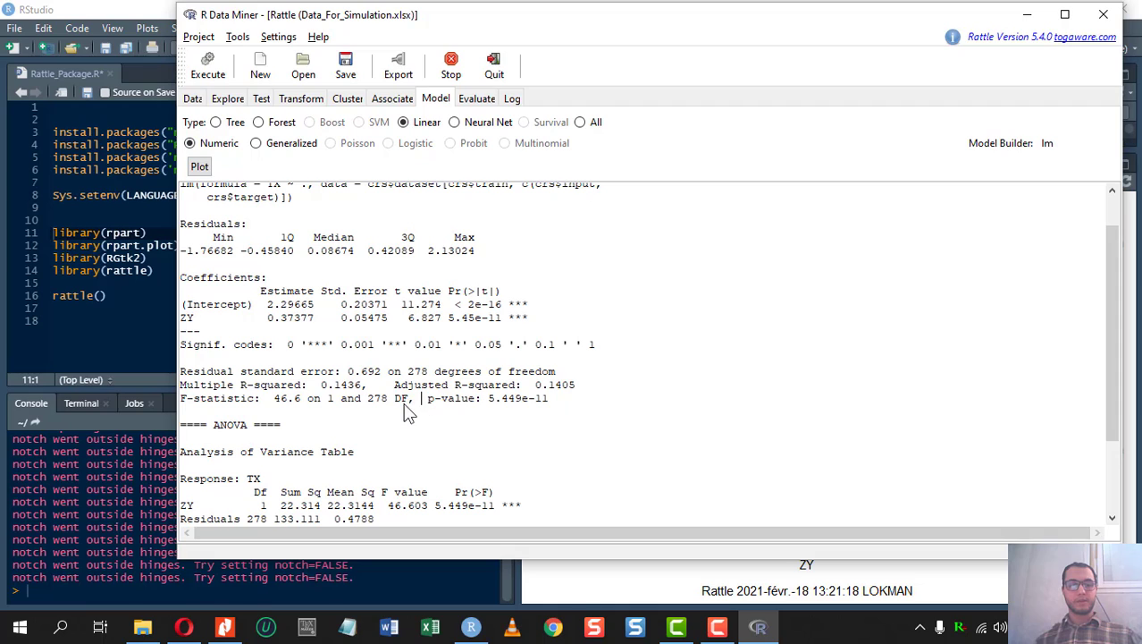
pyautogui.moveTo(399, 401); pyautogui.dragTo(407, 404)
pyautogui.scroll(-2, 404, 407)
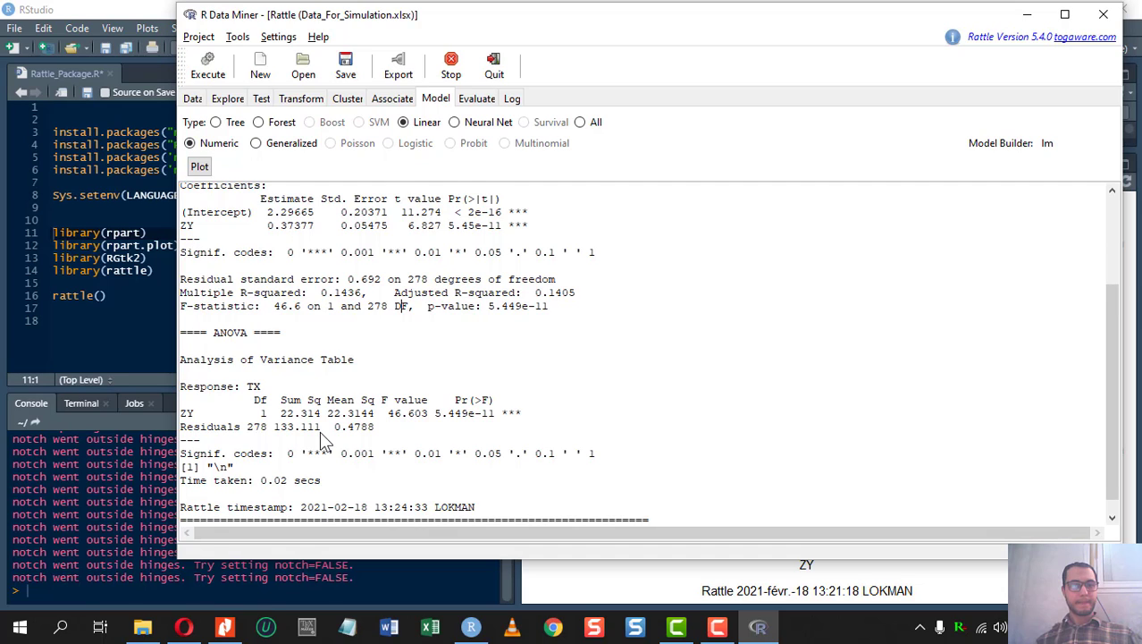
pyautogui.scroll(-1, 319, 431)
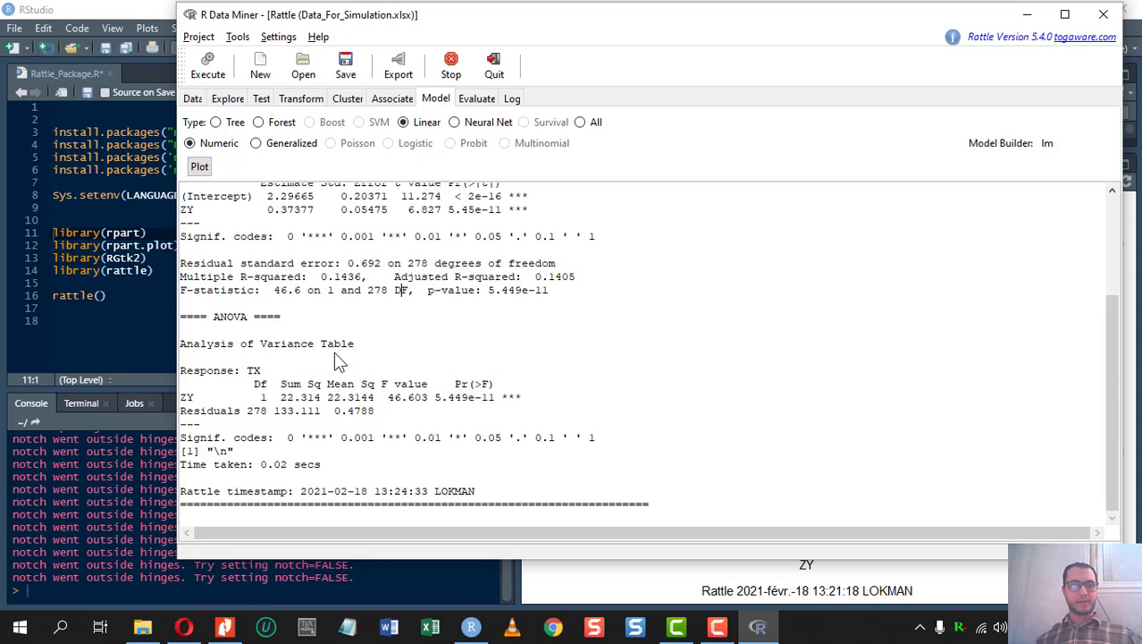
pyautogui.moveTo(413, 419); pyautogui.dragTo(182, 366)
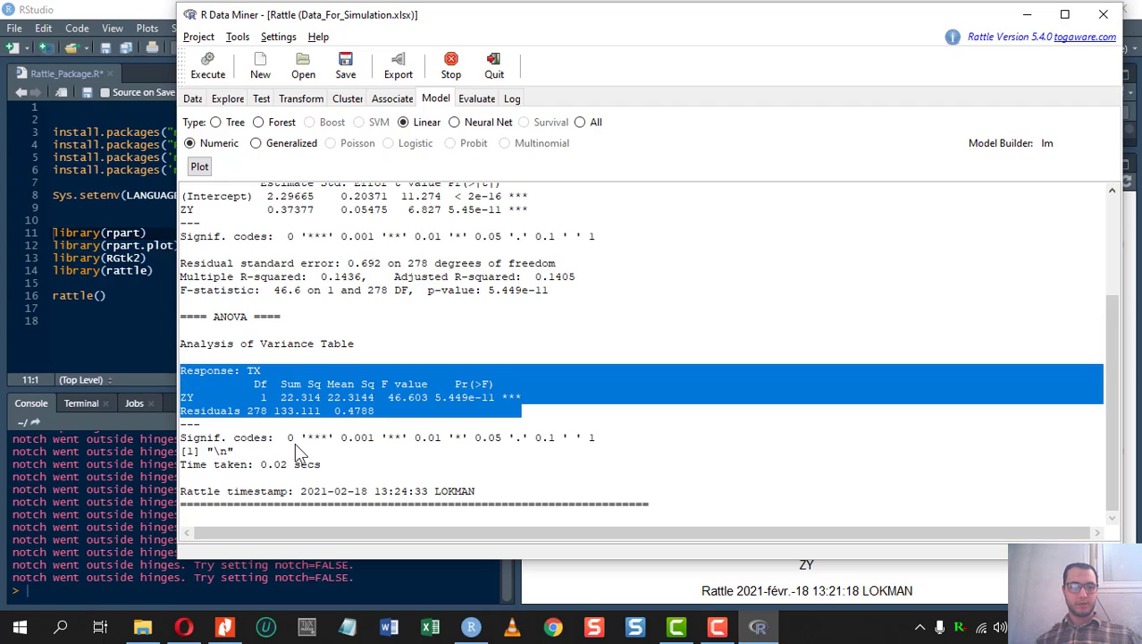
pyautogui.scroll(3, 322, 452)
pyautogui.scroll(1, 327, 452)
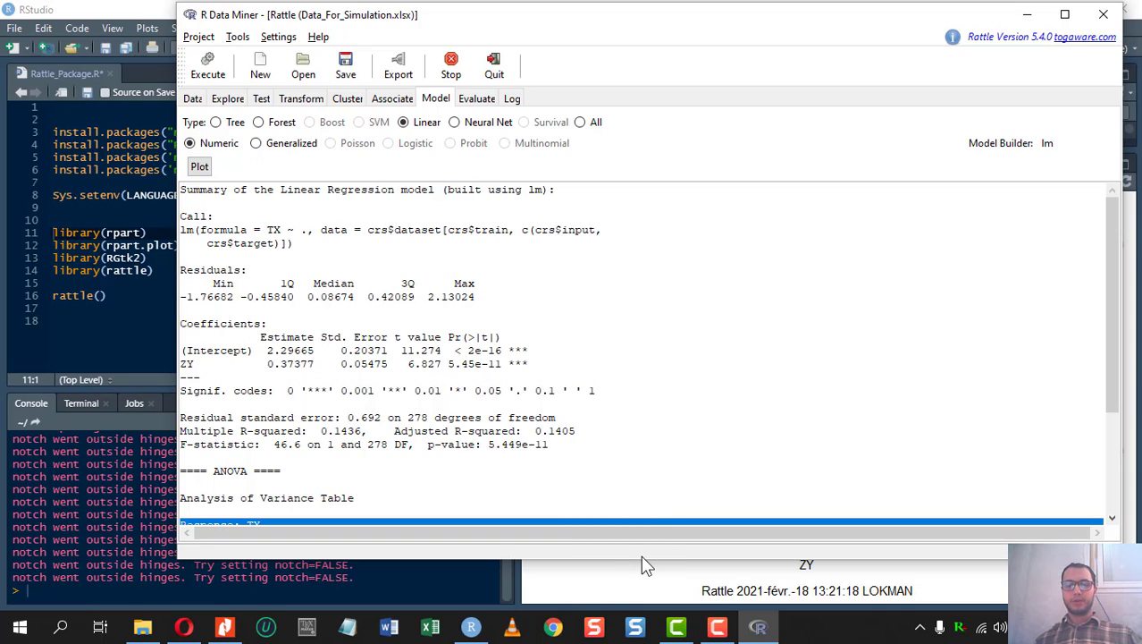
pyautogui.moveTo(580, 363); pyautogui.dragTo(584, 378)
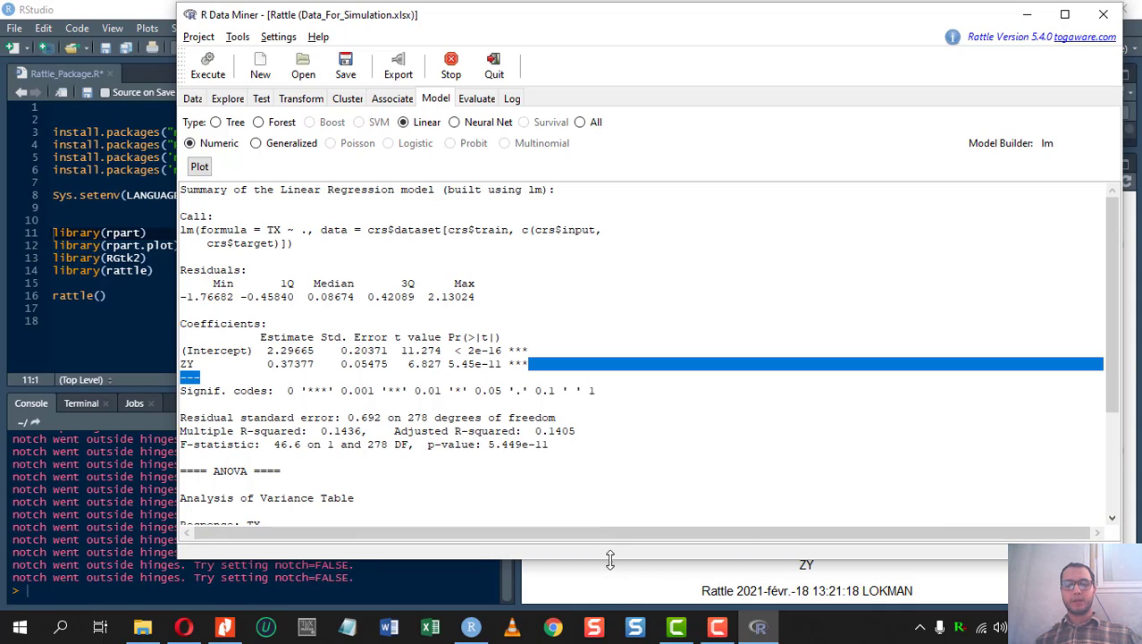
pyautogui.click(450, 364)
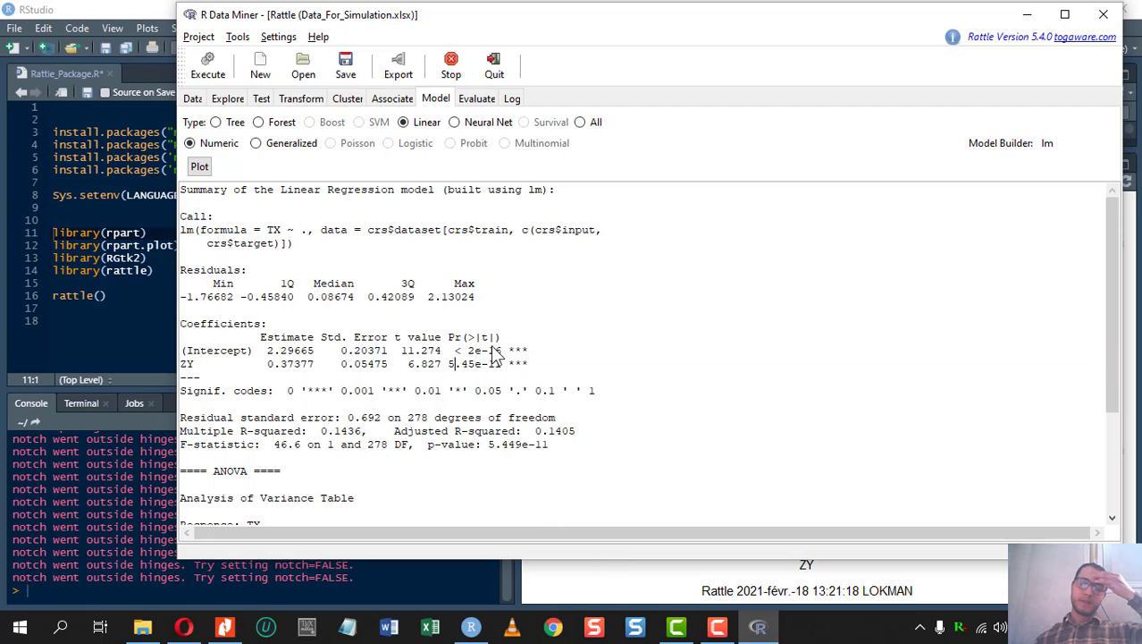
pyautogui.moveTo(549, 444); pyautogui.dragTo(273, 230)
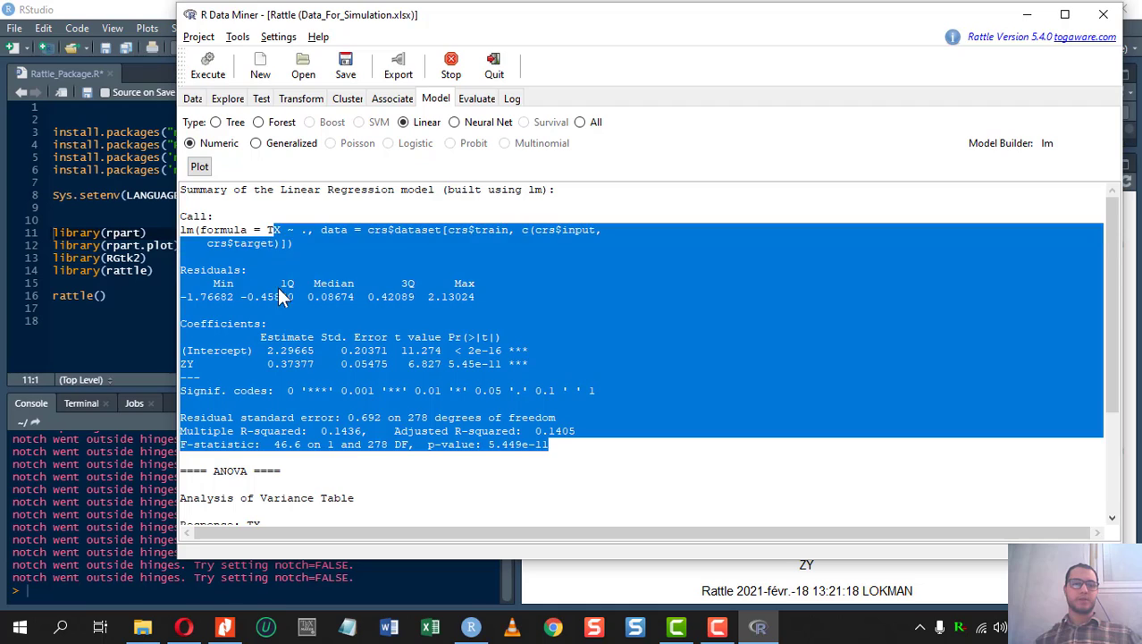
pyautogui.click(279, 292)
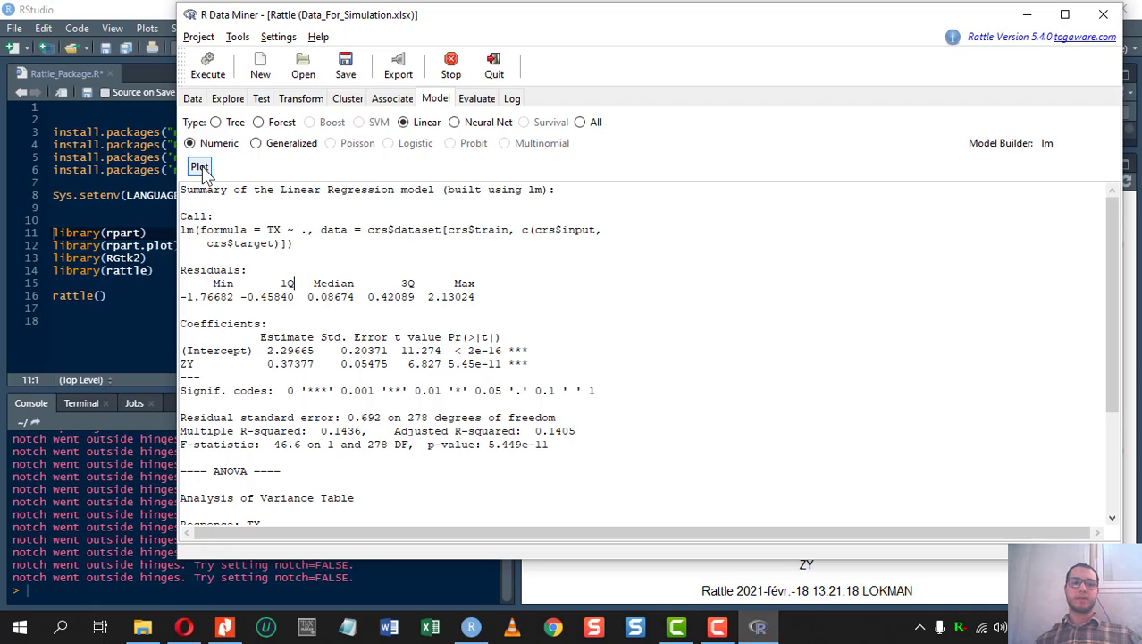
# - Plot the linear model's diagnostic charts and view them in RStudio with the plots pane widened
pyautogui.click(201, 169)
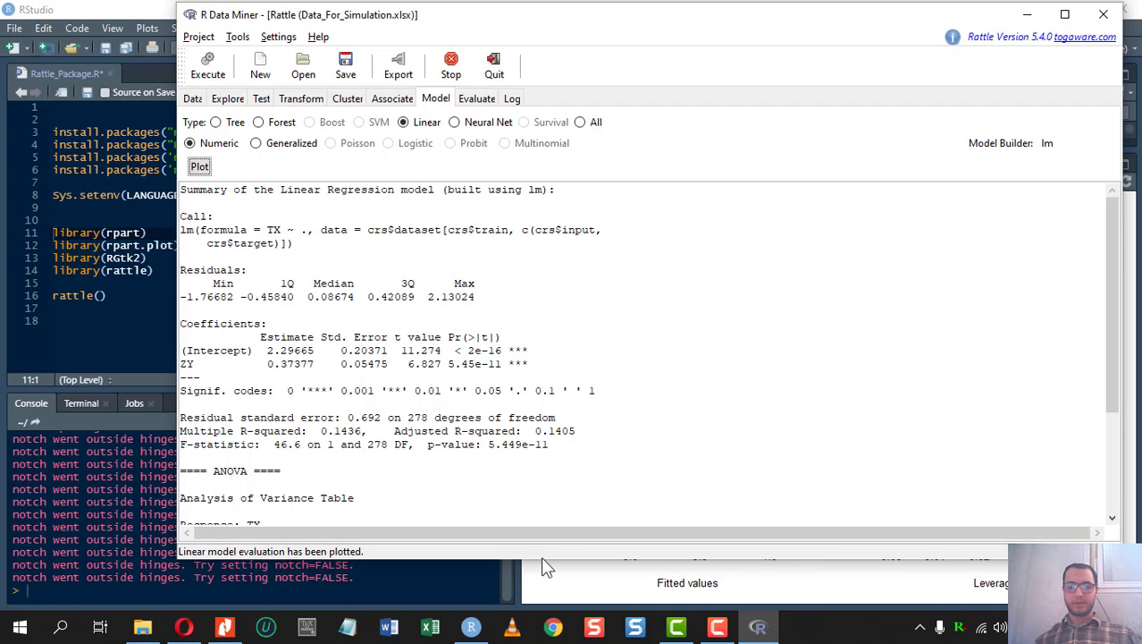
pyautogui.click(471, 627)
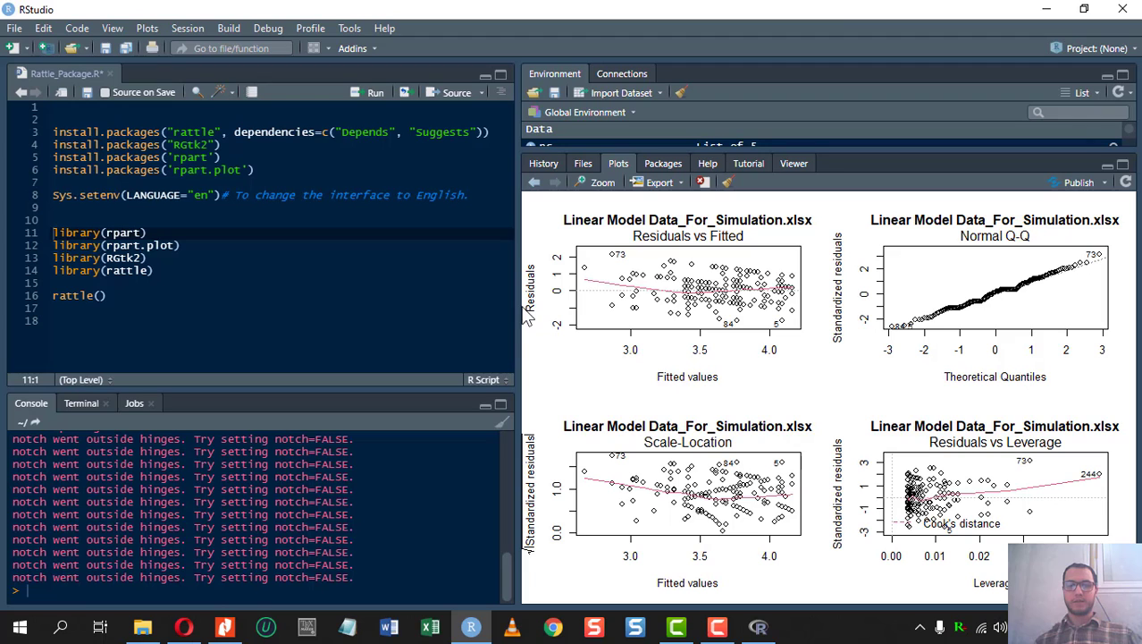
pyautogui.moveTo(522, 307); pyautogui.dragTo(346, 292)
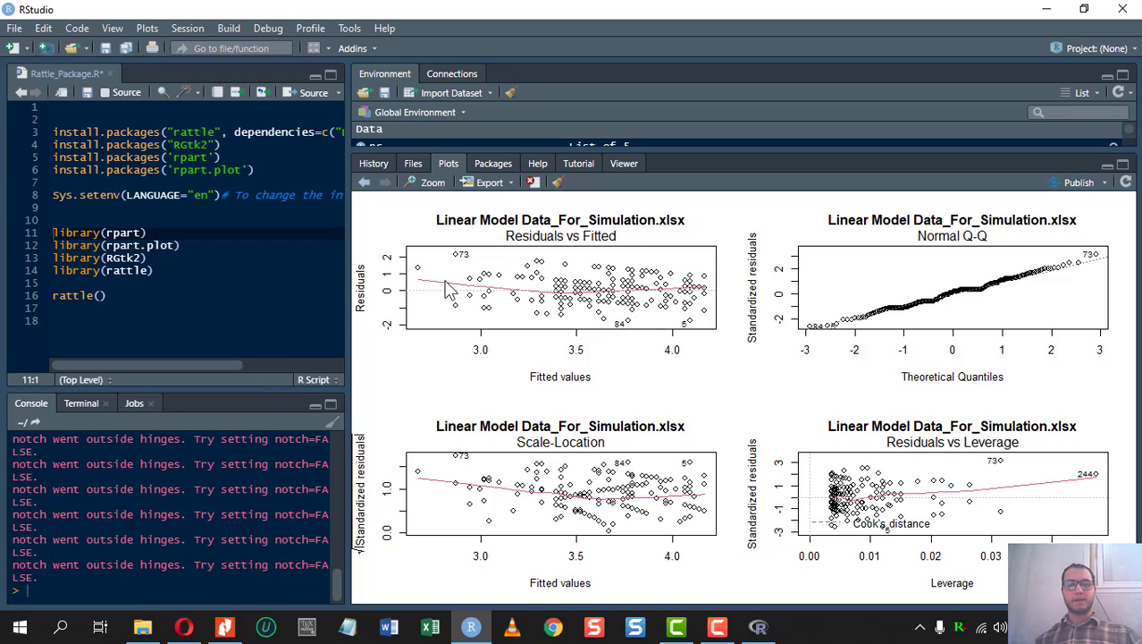
pyautogui.moveTo(429, 286); pyautogui.dragTo(447, 286)
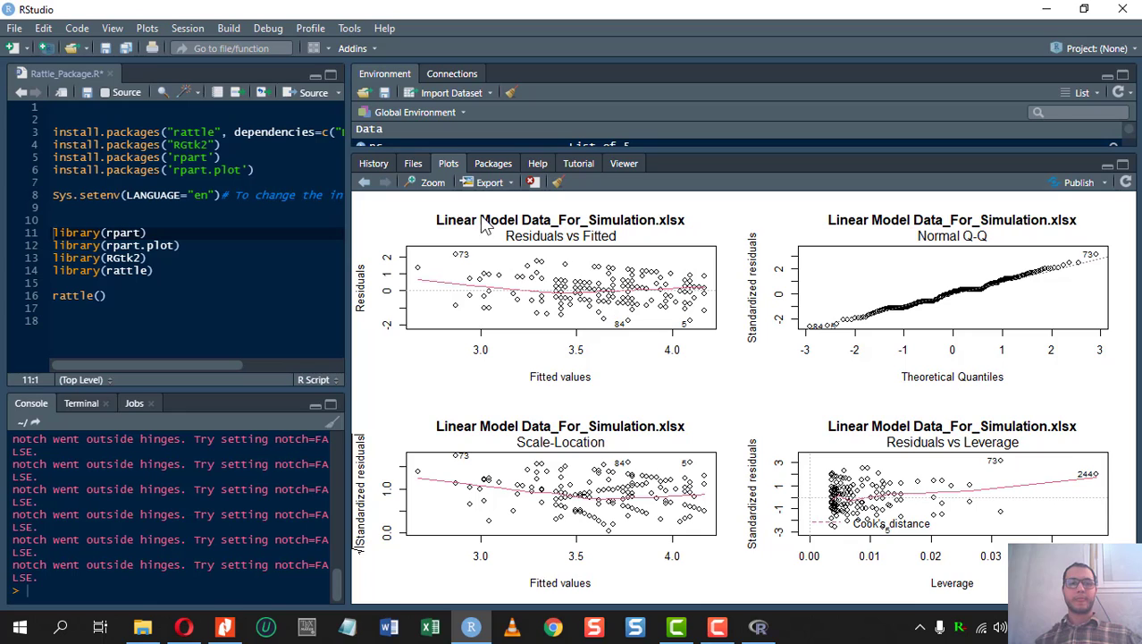
# - Return to Rattle, generate a Predicted versus Observed plot of the linear model on the validation data, and view it in RStudio
pyautogui.click(760, 629)
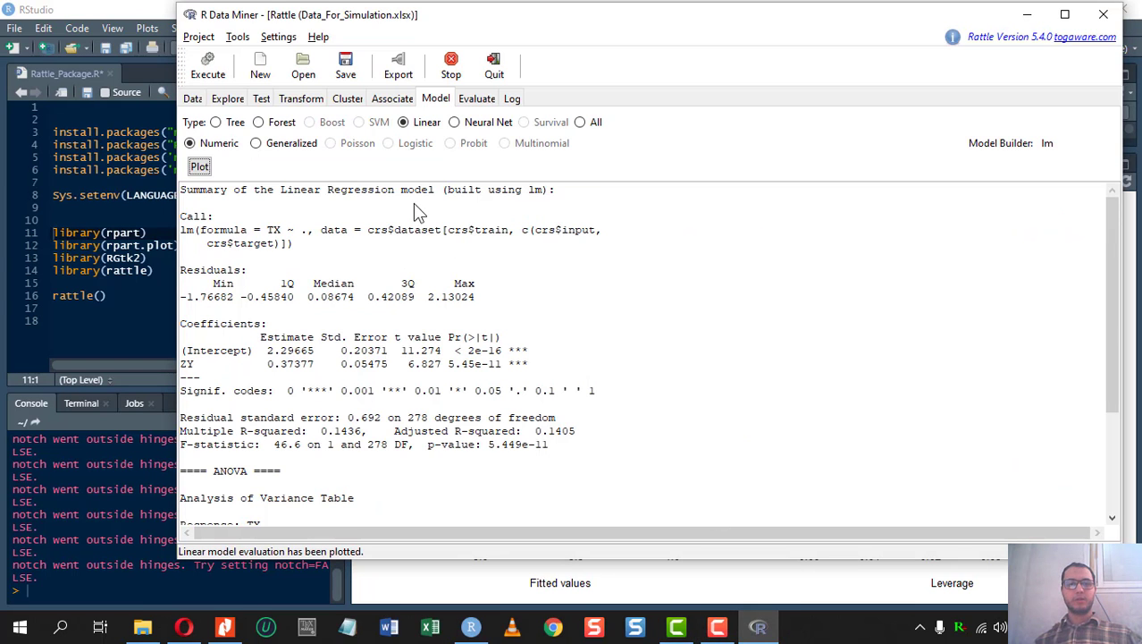
pyautogui.click(474, 102)
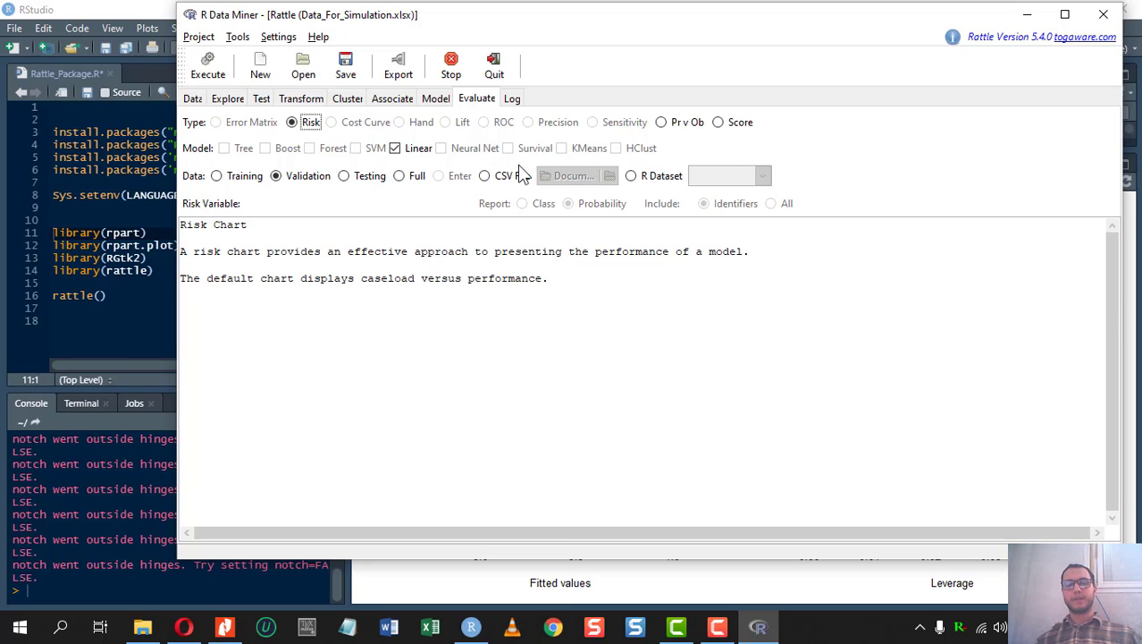
pyautogui.click(663, 122)
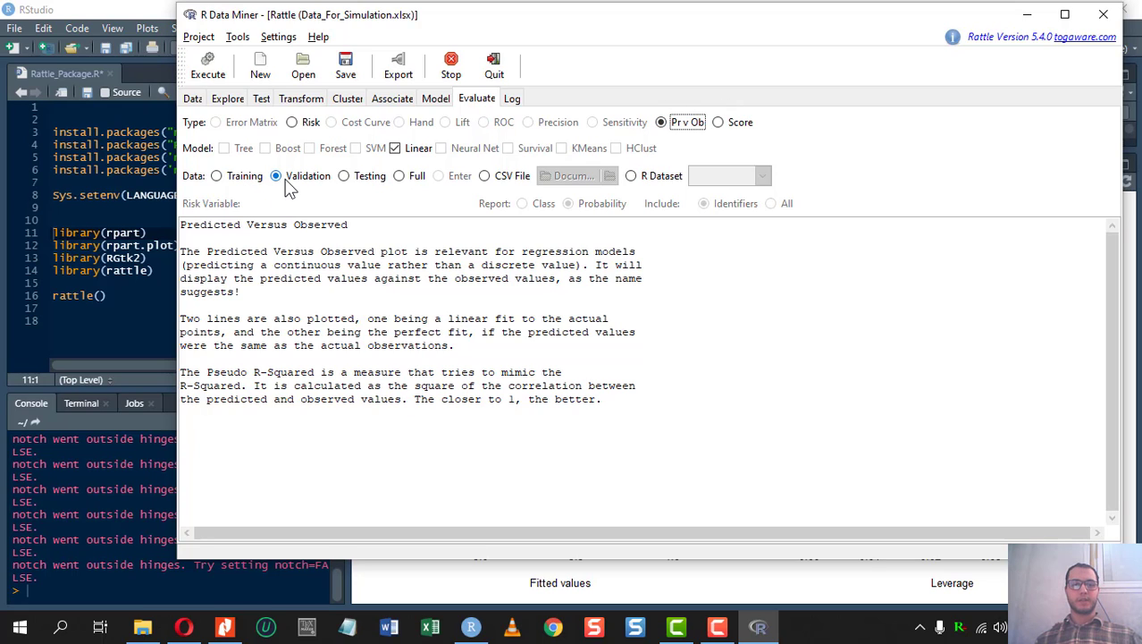
pyautogui.click(207, 76)
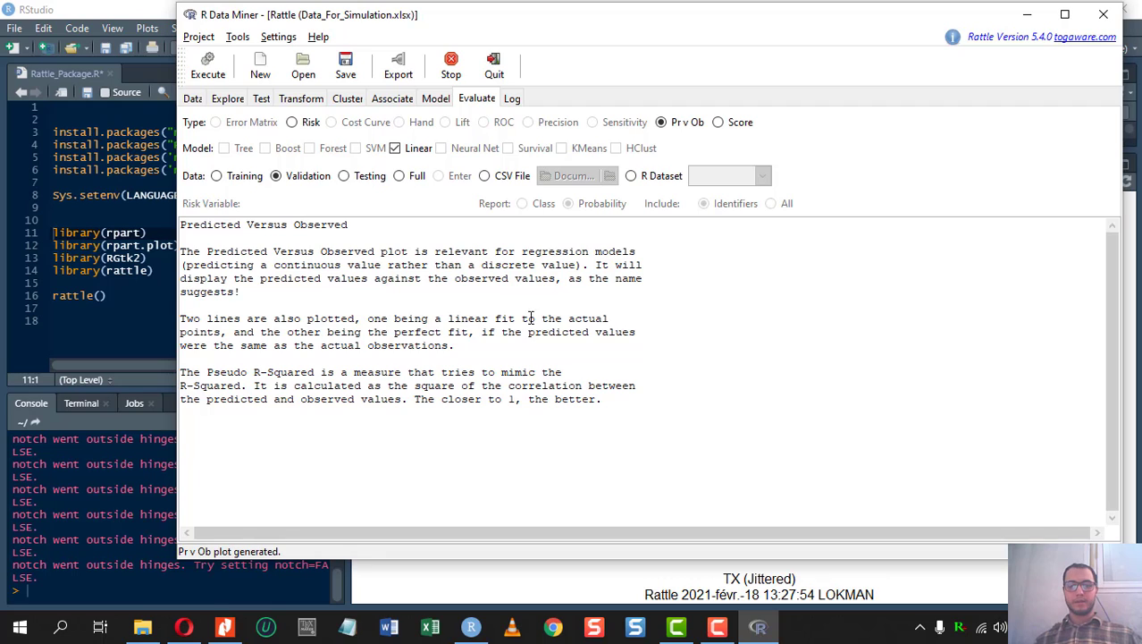
pyautogui.click(532, 573)
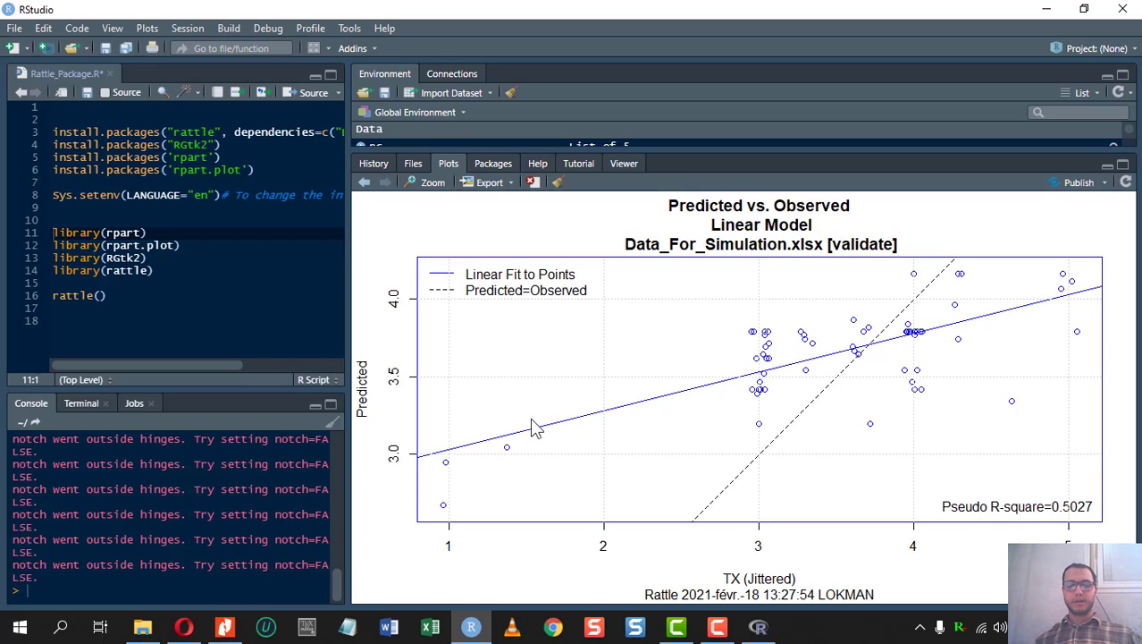
pyautogui.moveTo(482, 451); pyautogui.dragTo(510, 439)
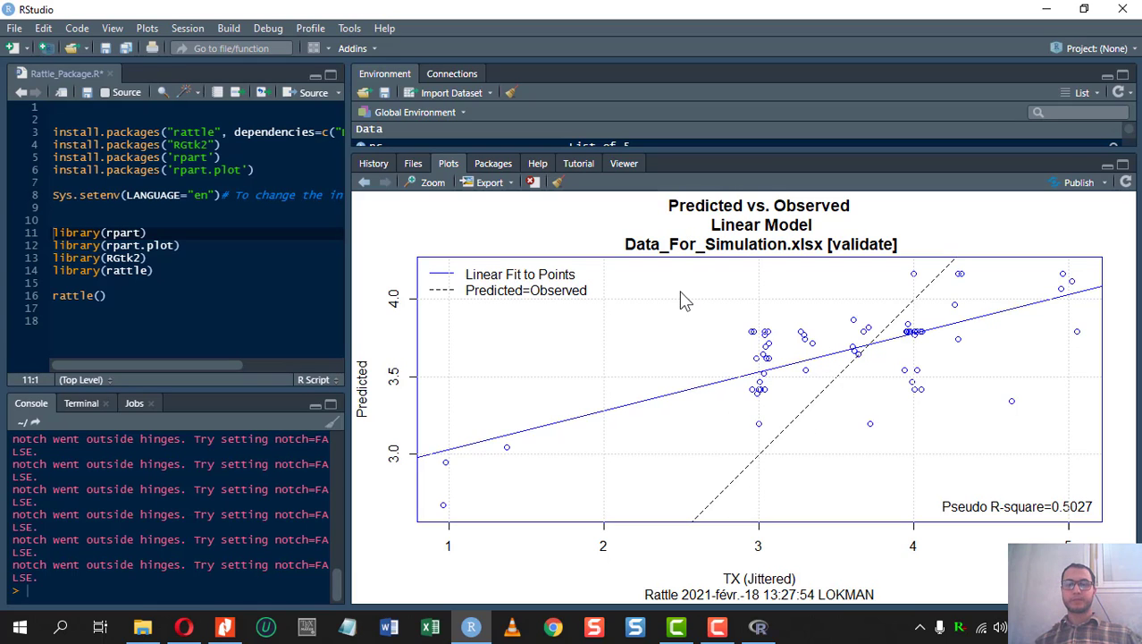
# - Check the export options available for the Predicted vs. Observed plot
pyautogui.click(490, 183)
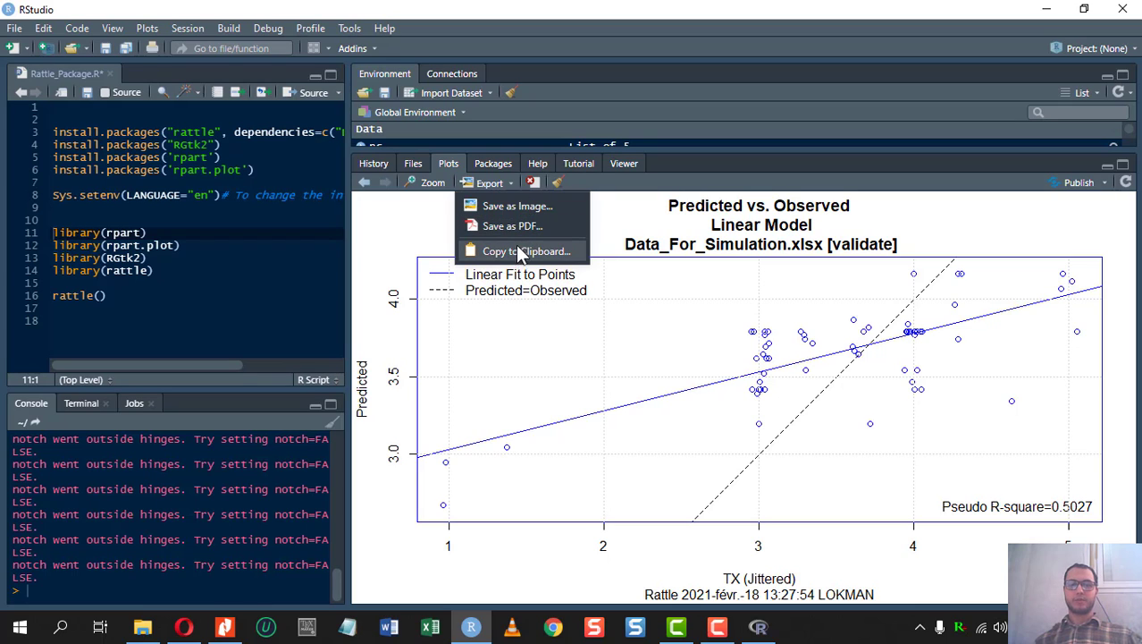
pyautogui.click(661, 423)
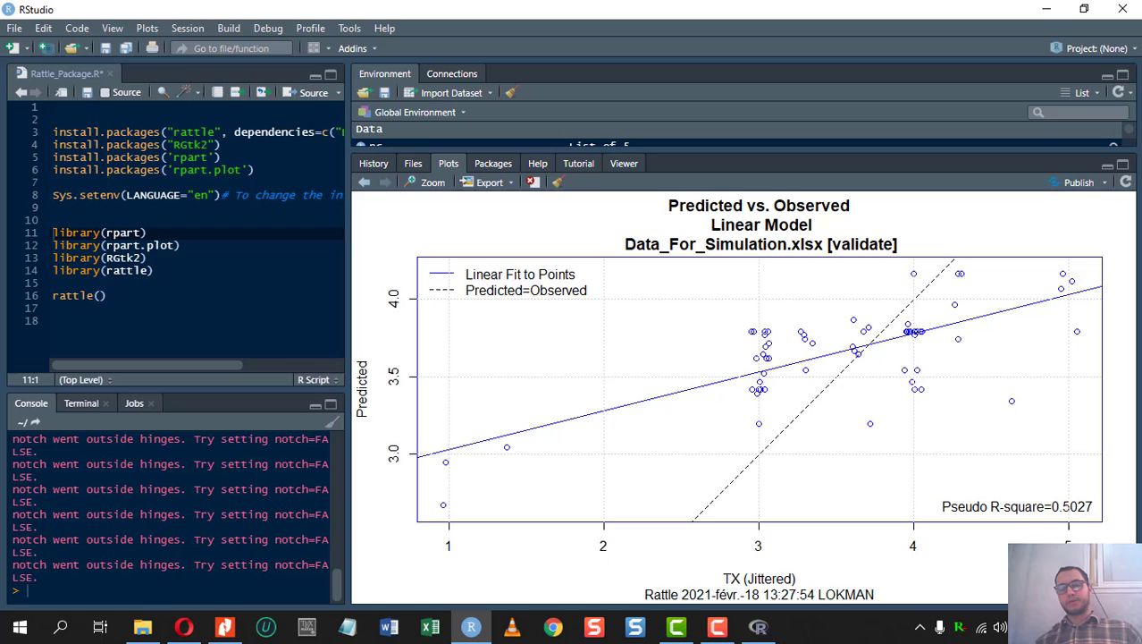
# - Switch back to Rattle, open its activity log, and copy the entire log, checking it through to the end
pyautogui.click(471, 630)
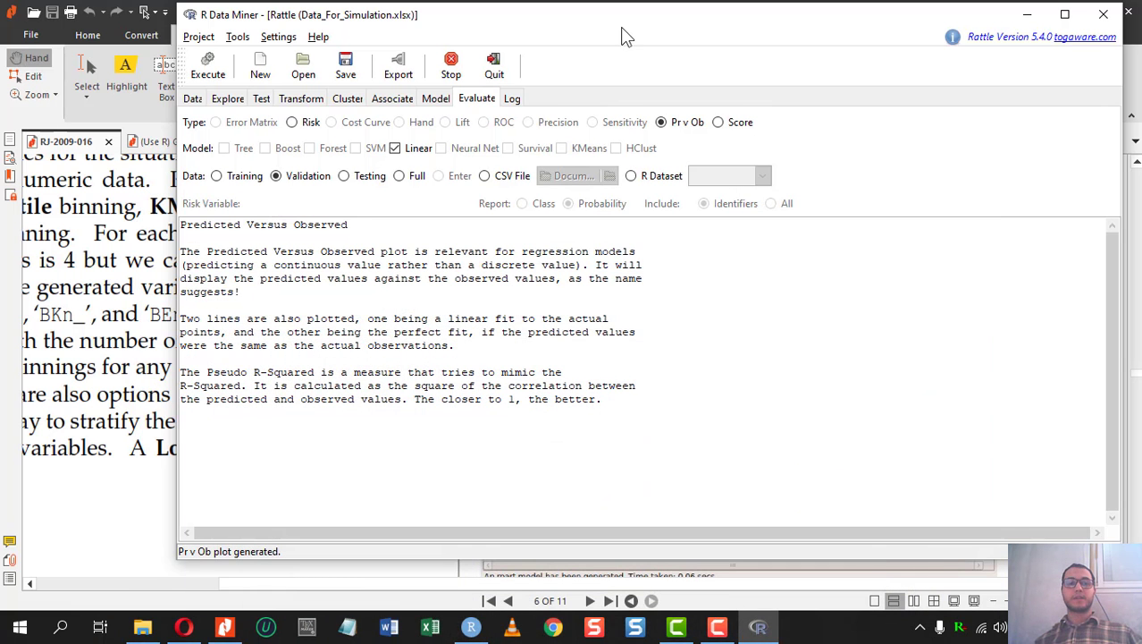
pyautogui.moveTo(626, 35); pyautogui.dragTo(611, 43)
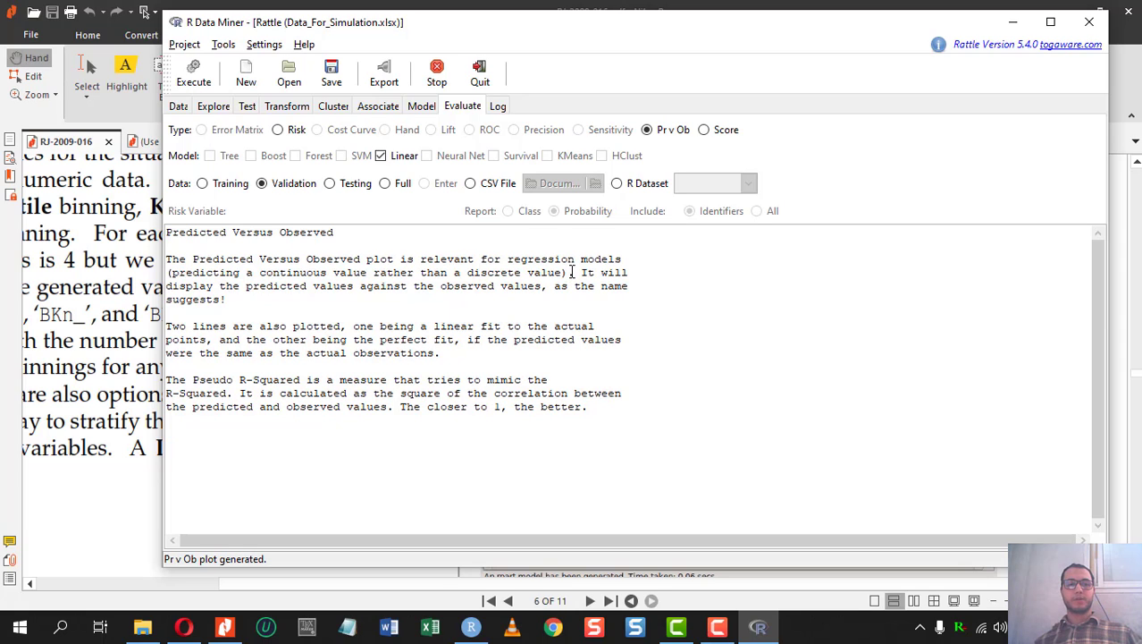
pyautogui.click(497, 106)
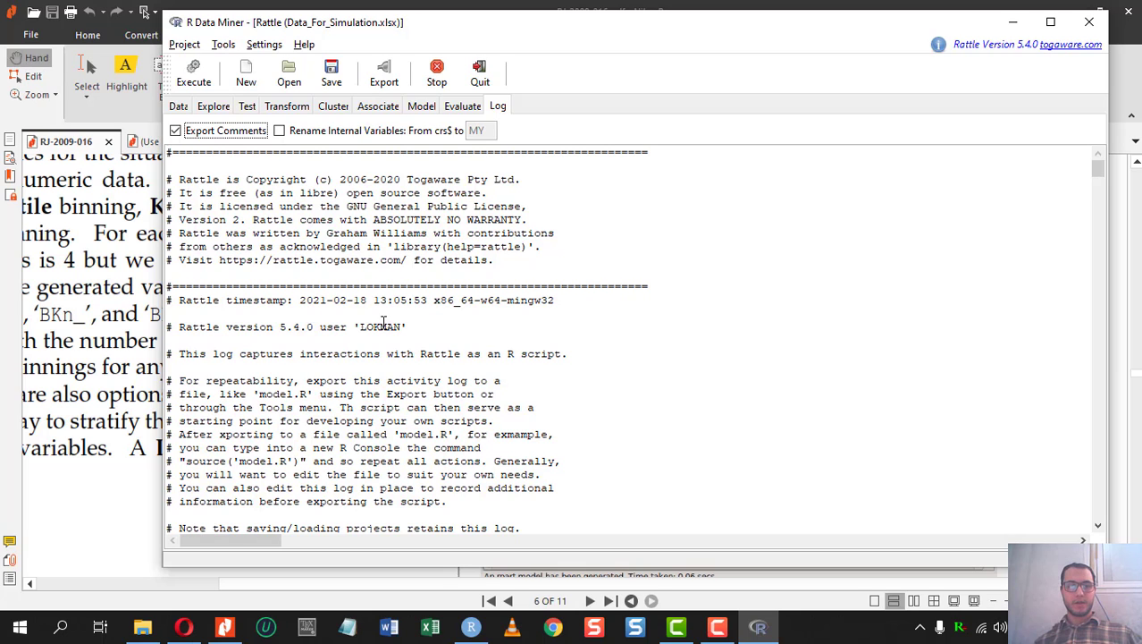
pyautogui.scroll(-3, 385, 326)
pyautogui.click(312, 254)
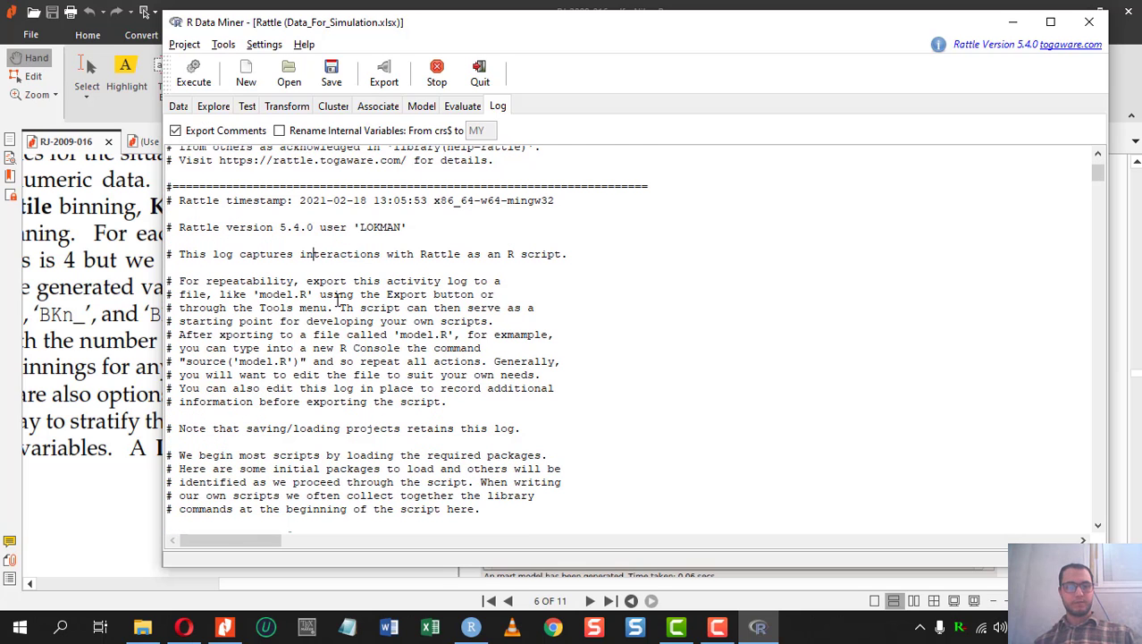
pyautogui.hotkey('ctrl', 'a')
pyautogui.scroll(-8, 457, 335)
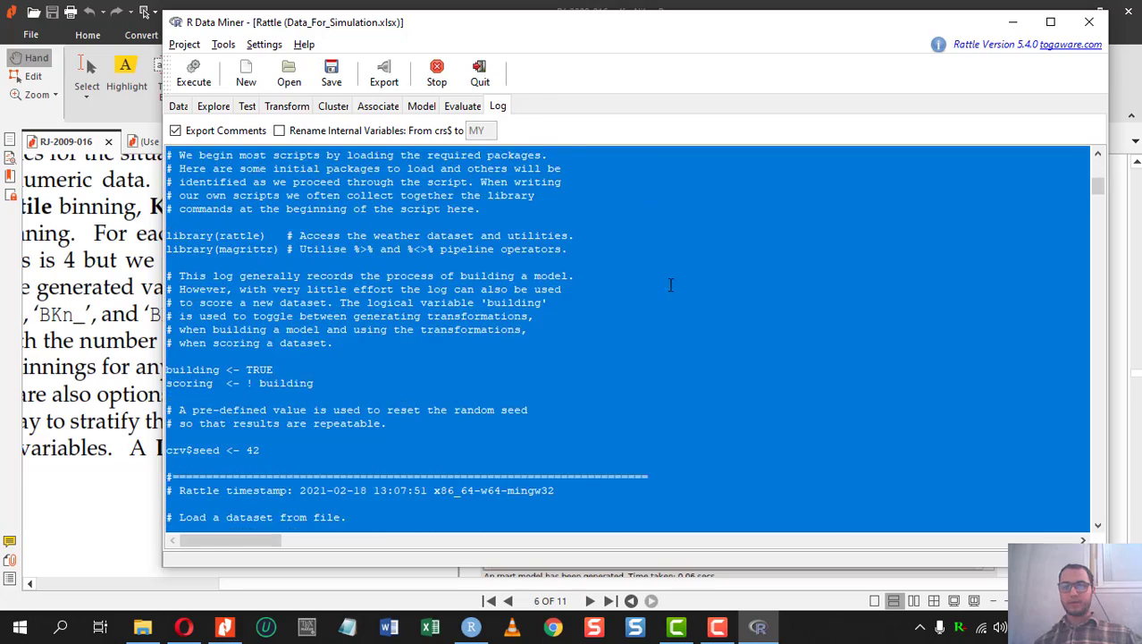
pyautogui.click(670, 279)
pyautogui.moveTo(1100, 191); pyautogui.dragTo(1095, 545)
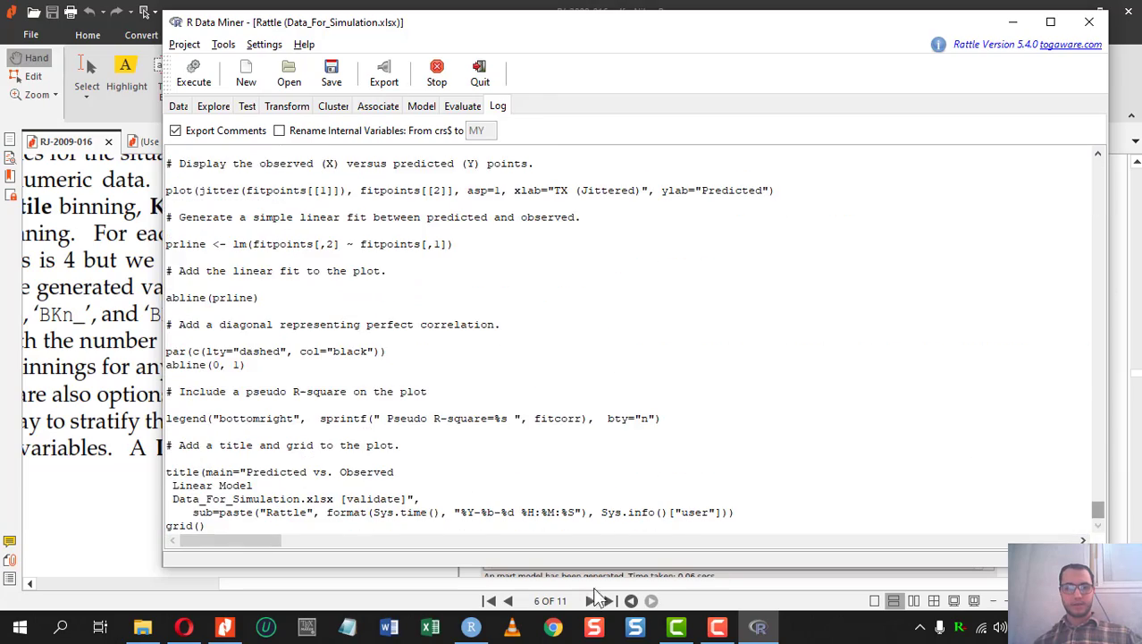
# - In RStudio, create a new R script, enlarge the editor pane, and paste the copied Rattle log into it
pyautogui.click(474, 628)
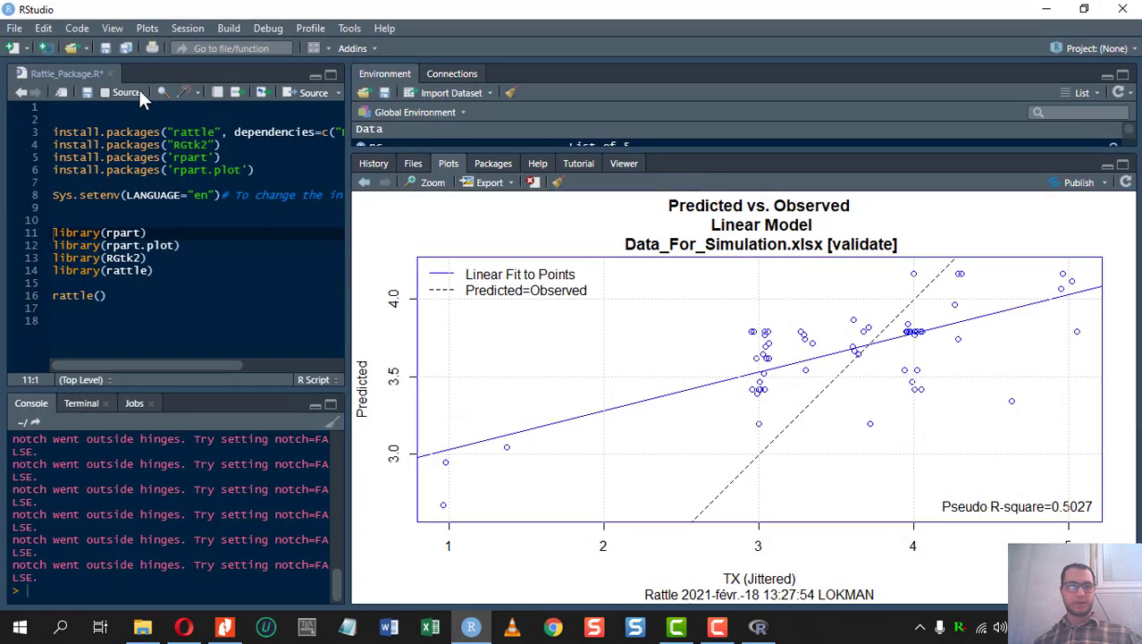
pyautogui.click(12, 48)
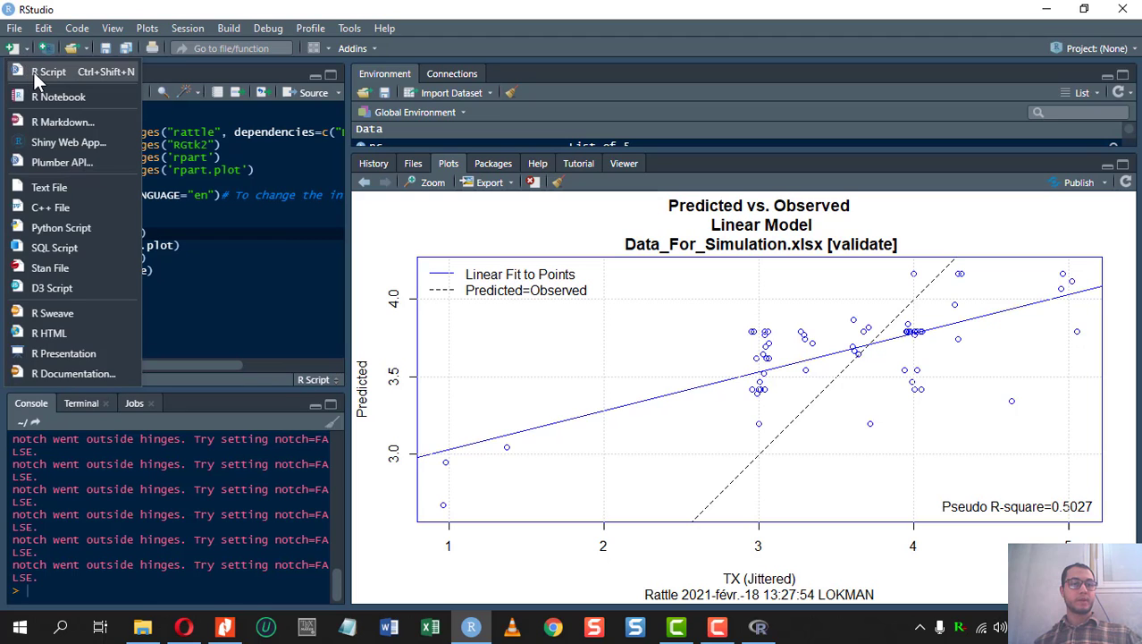
pyautogui.click(42, 72)
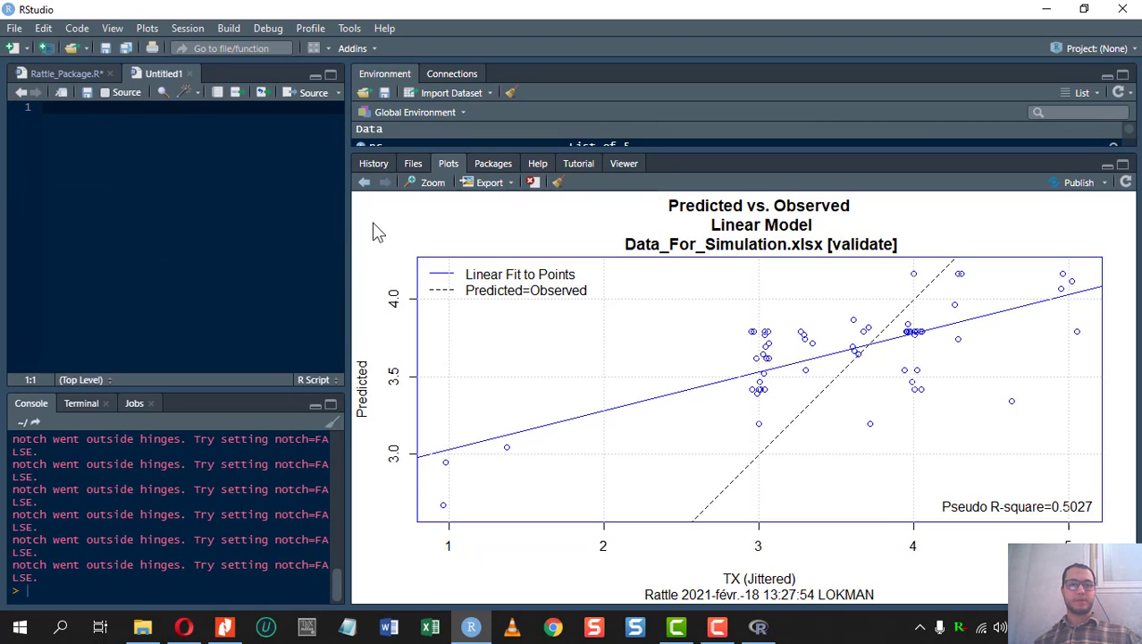
pyautogui.moveTo(348, 217); pyautogui.dragTo(753, 227)
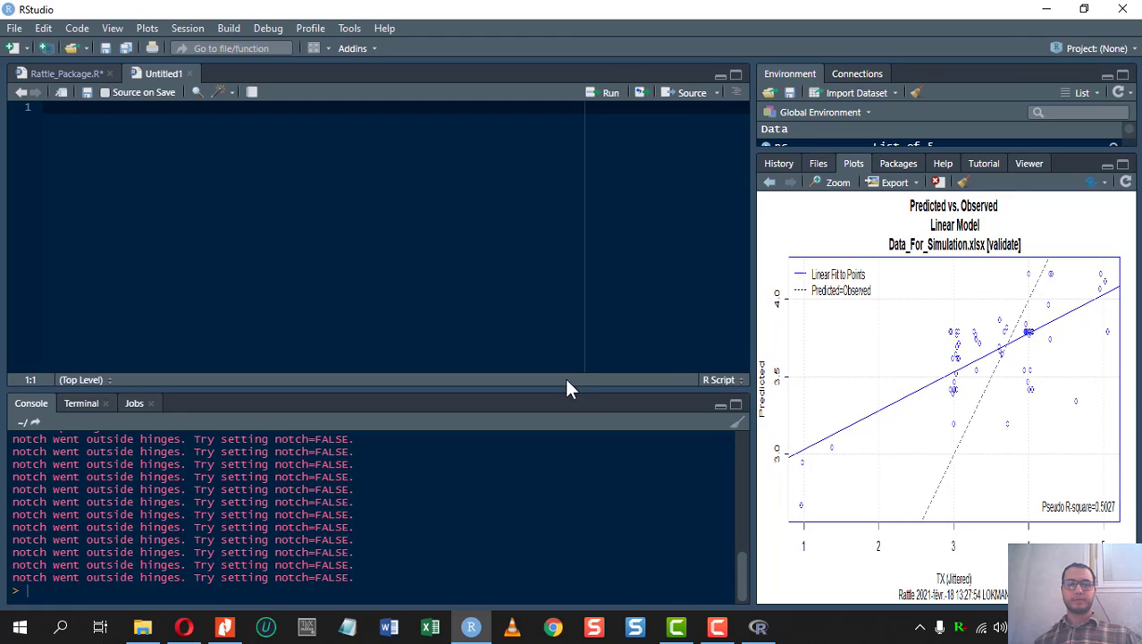
pyautogui.moveTo(565, 386); pyautogui.dragTo(542, 512)
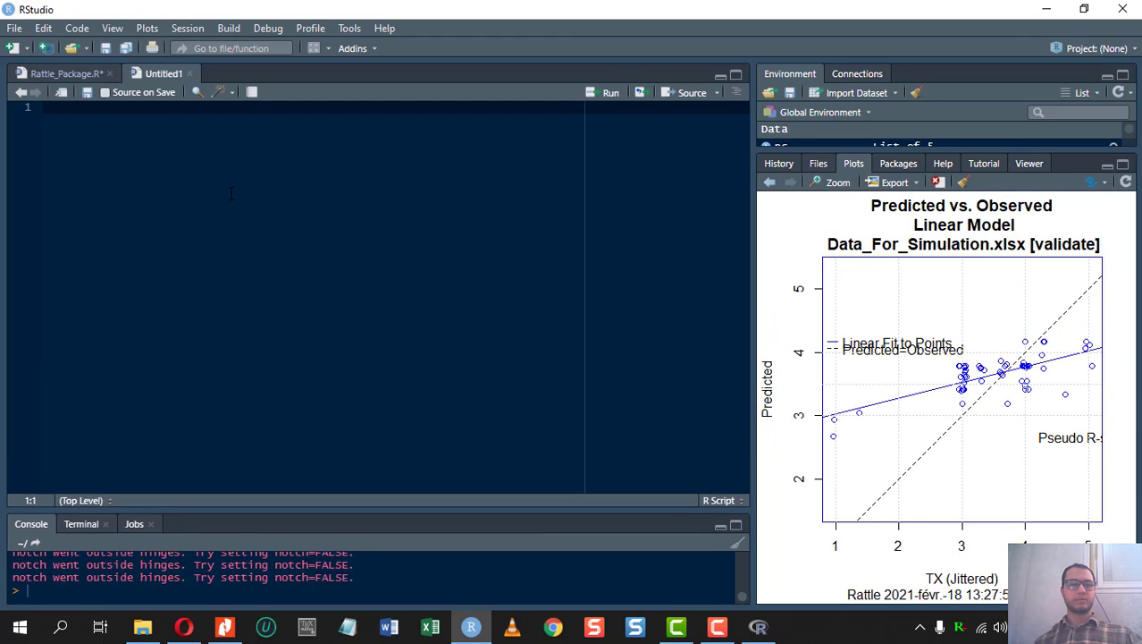
pyautogui.hotkey('ctrl', 'v')
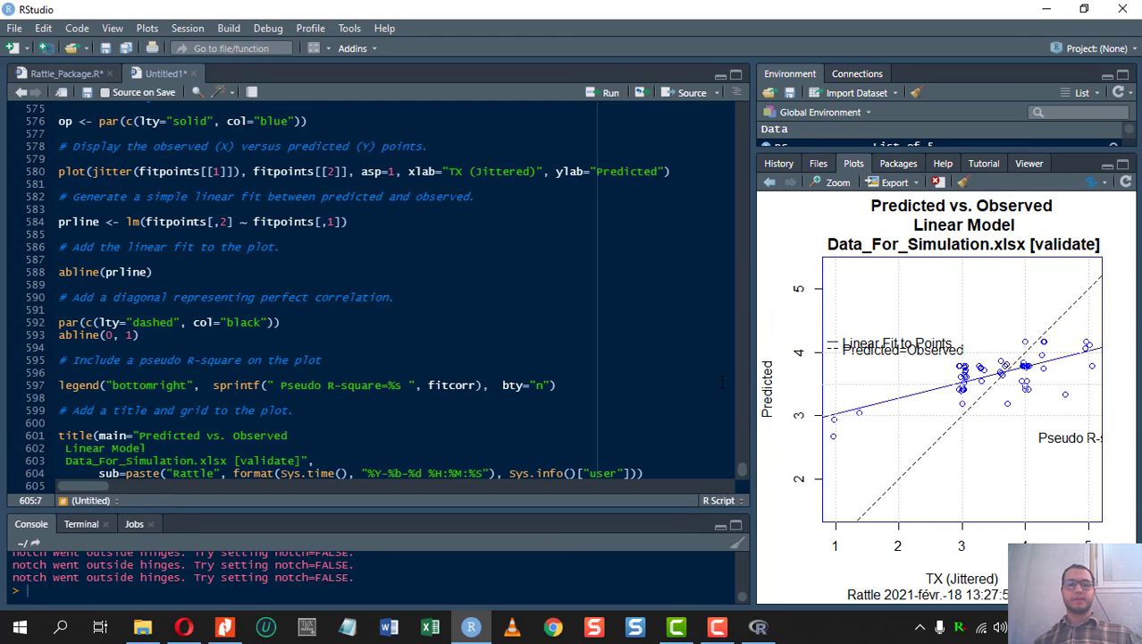
# - Find the box plot section in the pasted script and run the p01 block for TX by Gender
pyautogui.moveTo(738, 483); pyautogui.dragTo(740, 200)
pyautogui.scroll(-15, 288, 389)
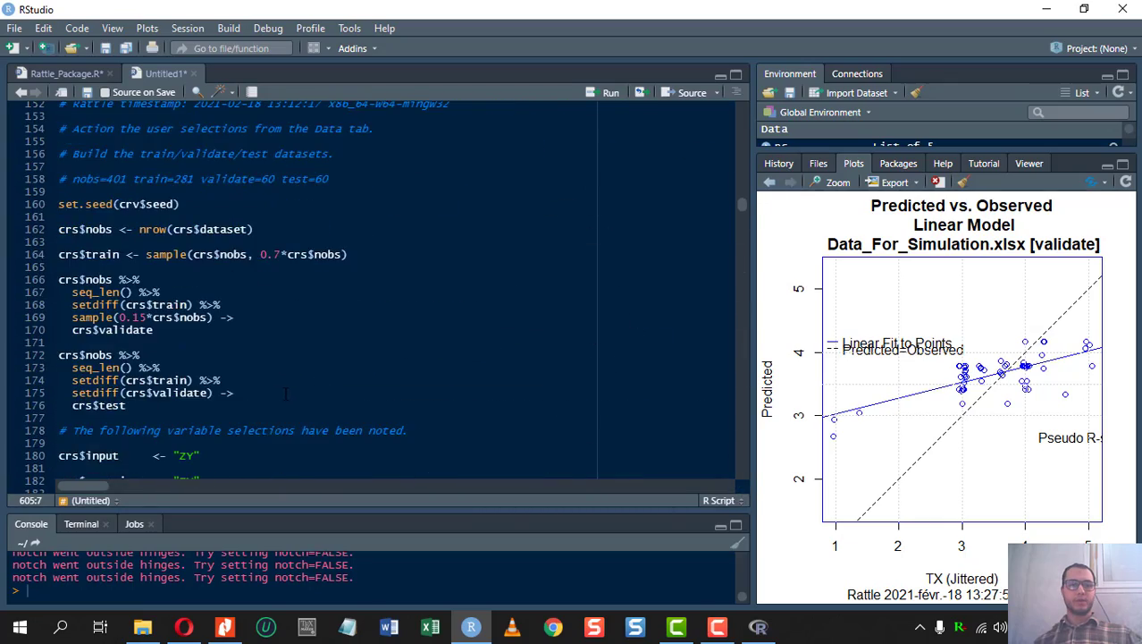
pyautogui.scroll(-5, 260, 386)
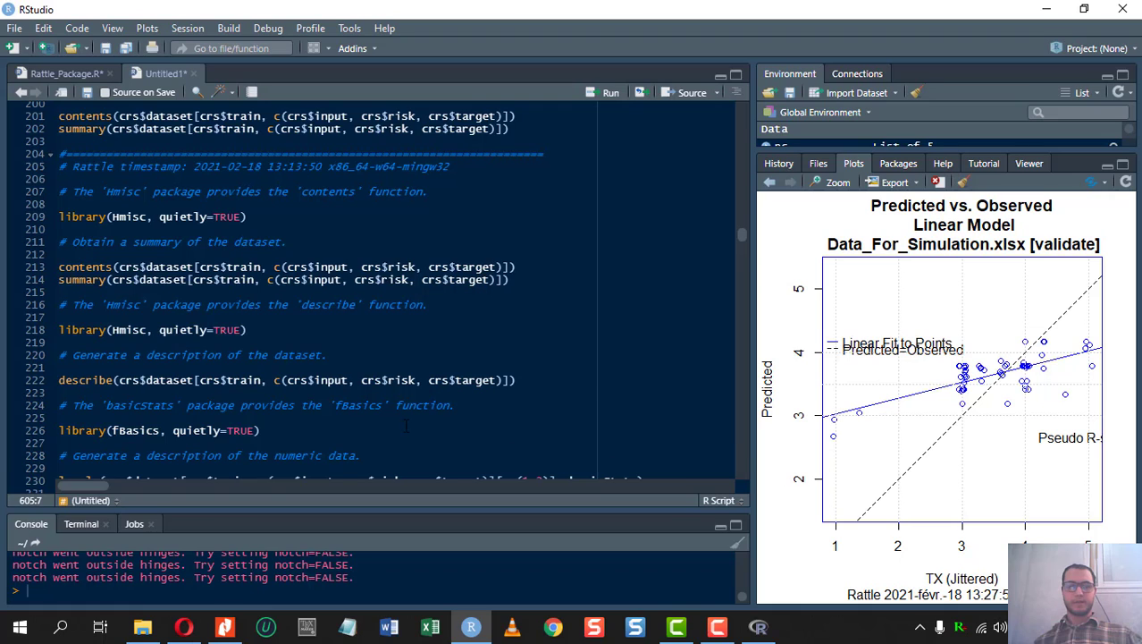
pyautogui.scroll(-18, 407, 426)
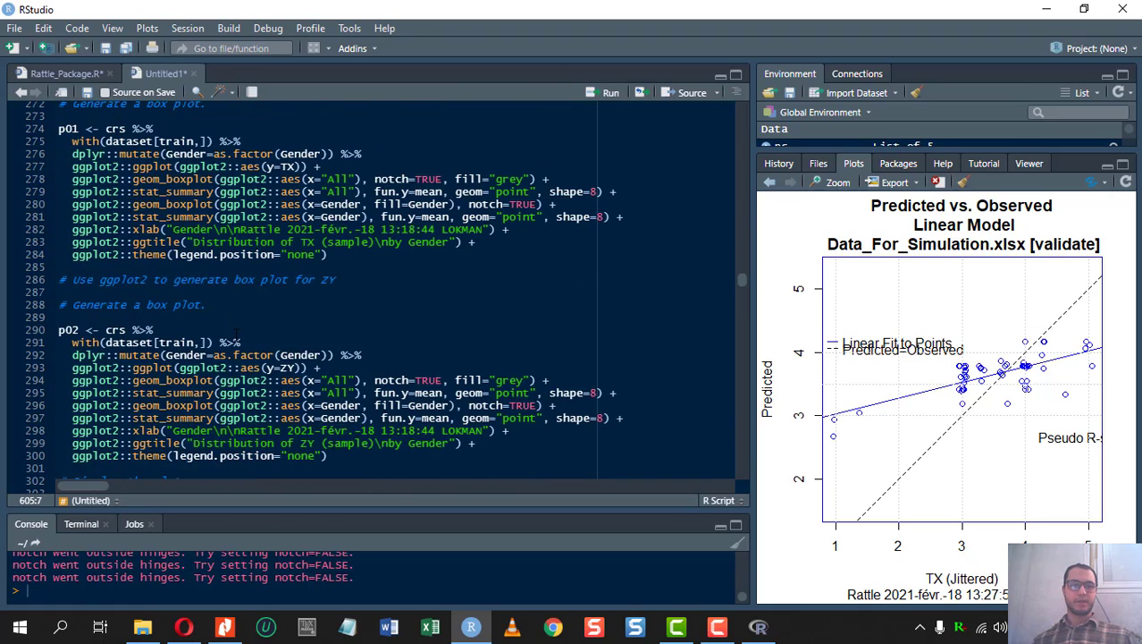
pyautogui.scroll(1, 235, 331)
pyautogui.click(57, 179)
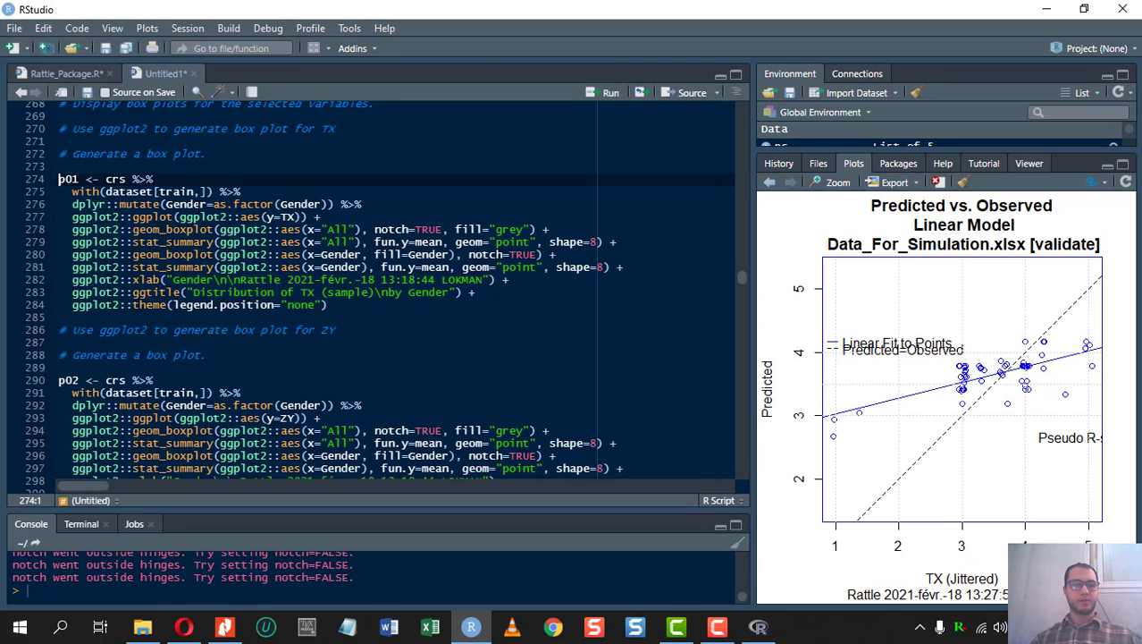
pyautogui.hotkey('ctrl', 'Return')
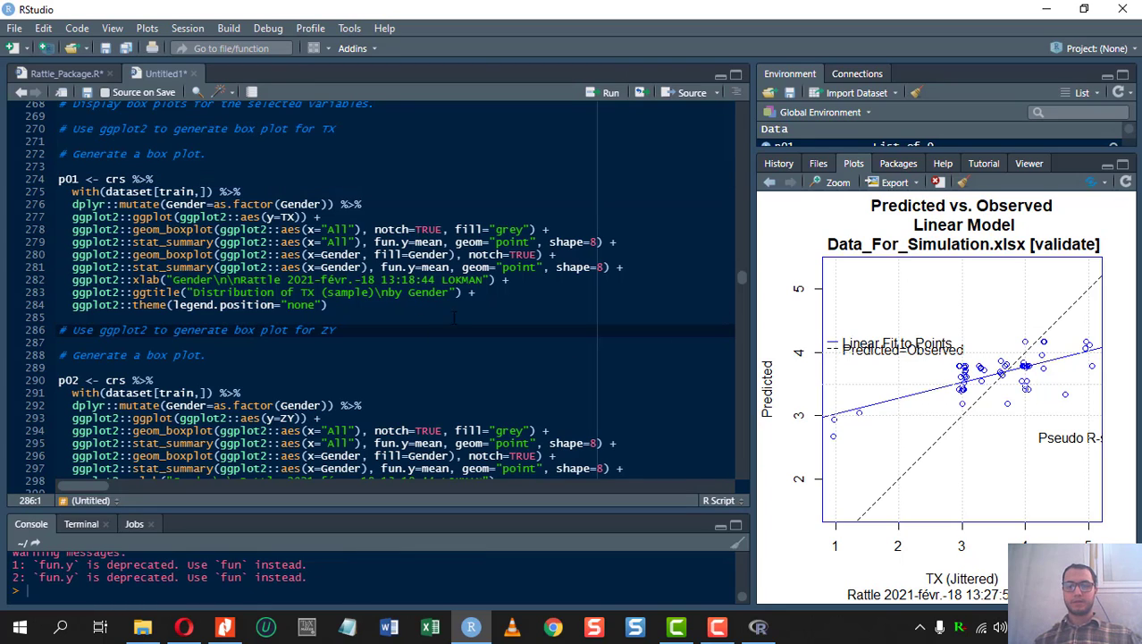
# - Widen the plots pane and run the p02 block that builds the ZY box plot by Gender
pyautogui.moveTo(753, 329); pyautogui.dragTo(633, 329)
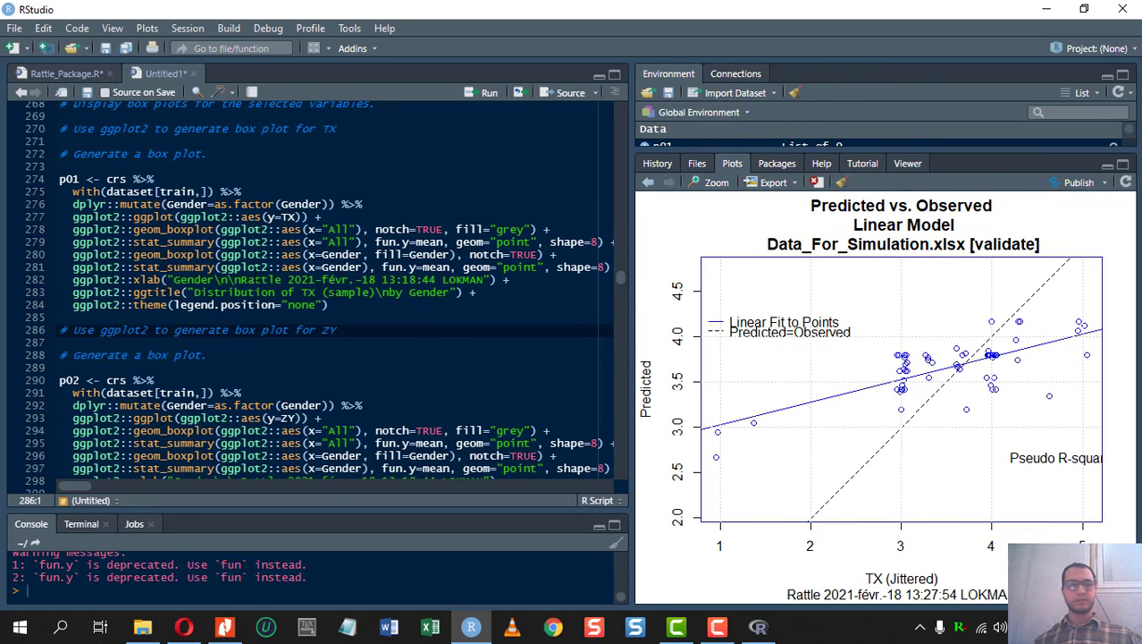
pyautogui.scroll(-2, 148, 369)
pyautogui.scroll(-3, 148, 369)
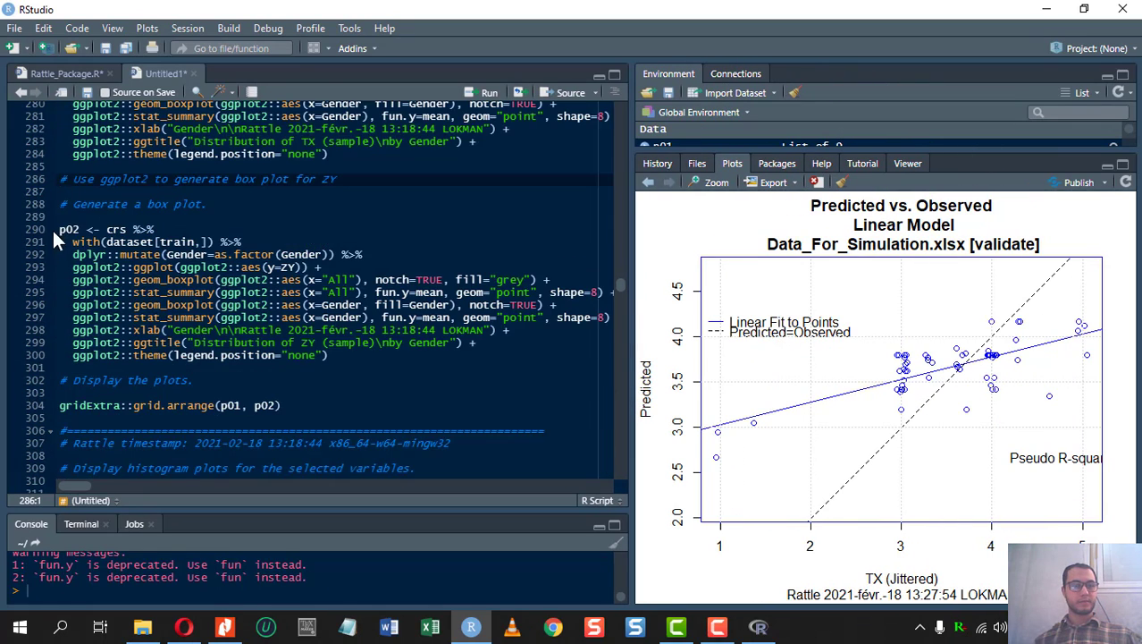
pyautogui.scroll(-6, 52, 218)
pyautogui.scroll(4, 116, 259)
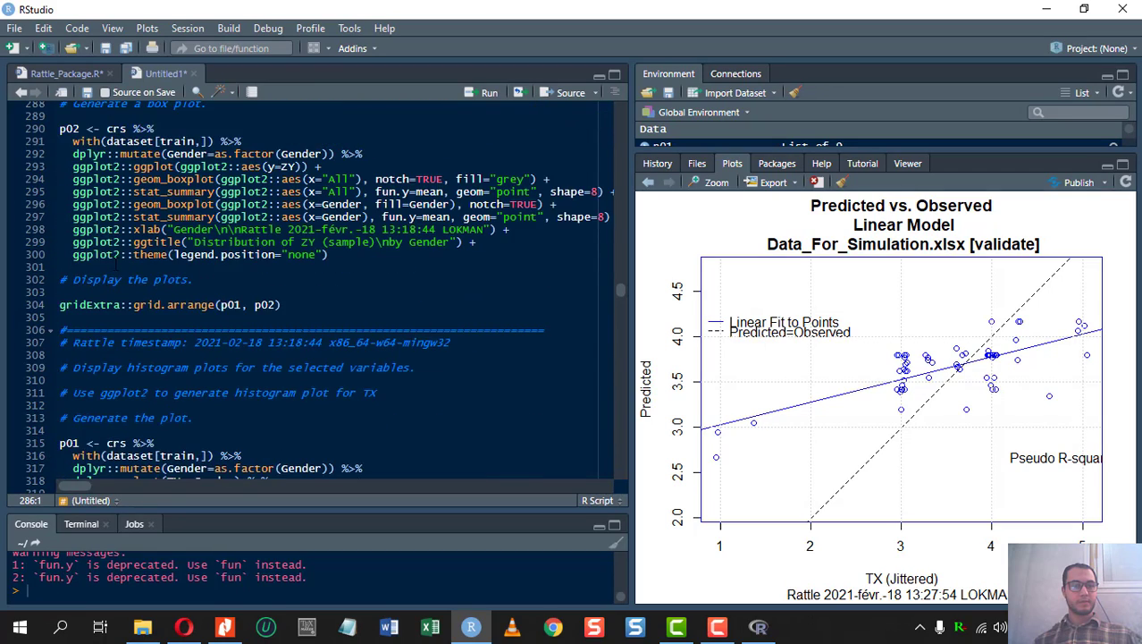
pyautogui.scroll(4, 117, 259)
pyautogui.scroll(4, 322, 290)
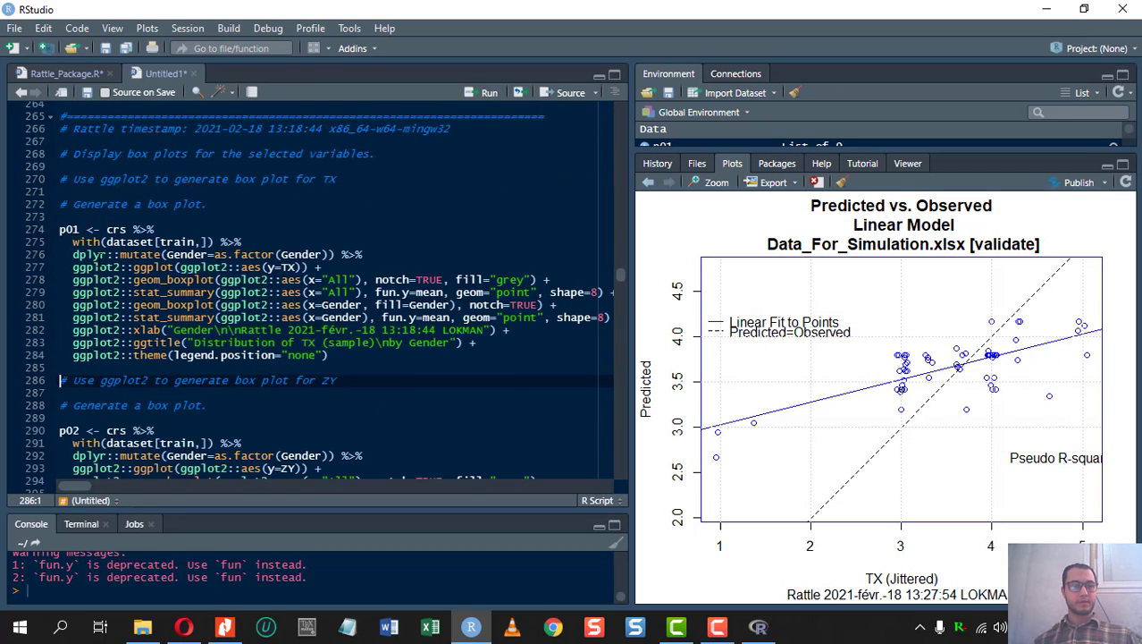
pyautogui.scroll(-3, 321, 291)
pyautogui.click(60, 330)
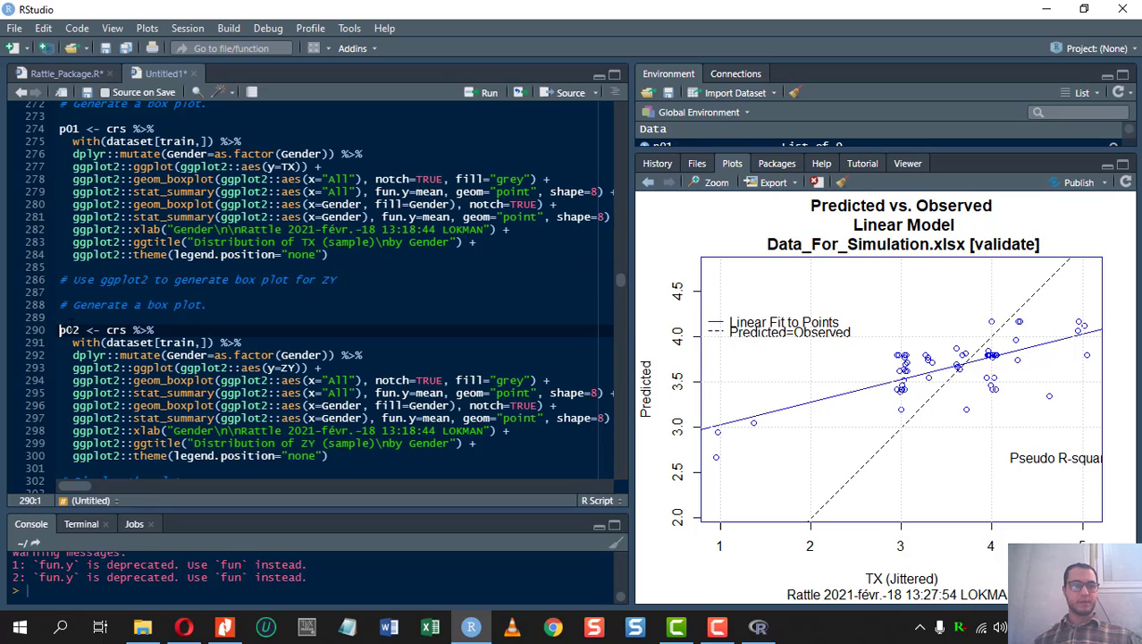
pyautogui.hotkey('ctrl', 'Return')
# - Run gridExtra::grid.arrange(p01, p02) to display both box plots, and widen the plots pane further
pyautogui.scroll(-4, 91, 345)
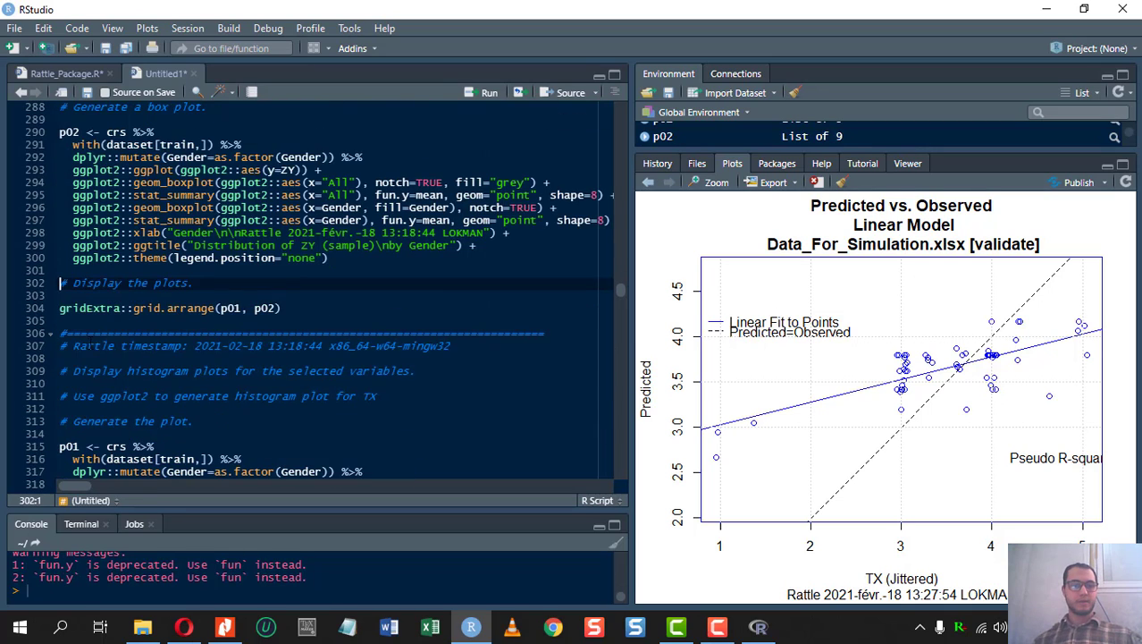
pyautogui.click(154, 307)
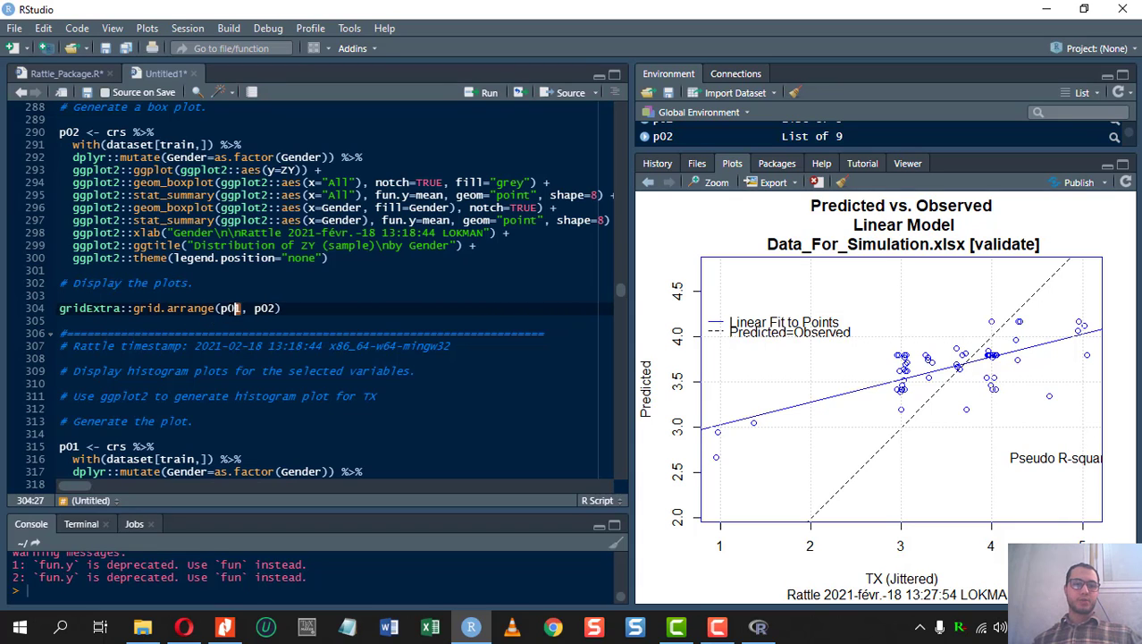
pyautogui.doubleClick(235, 307)
pyautogui.doubleClick(266, 308)
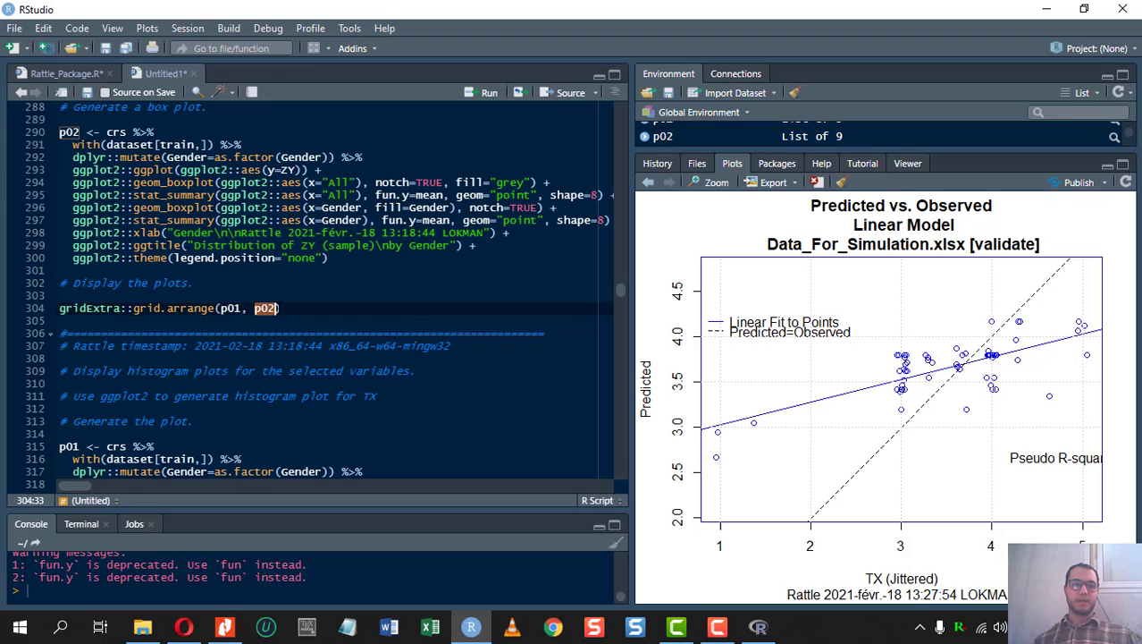
pyautogui.press('Home')
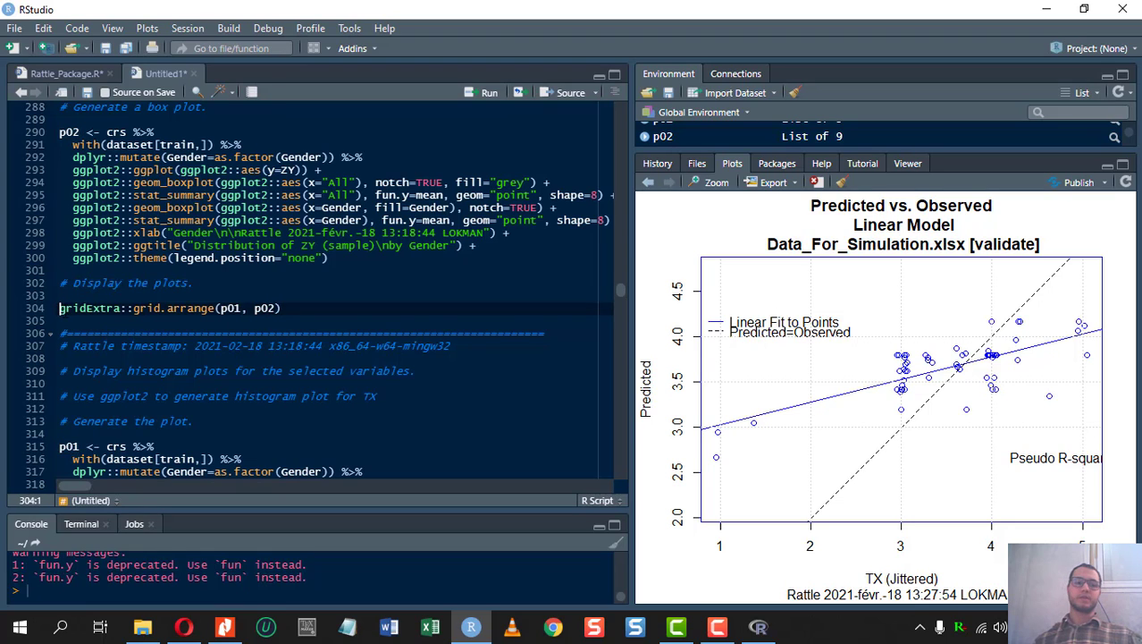
pyautogui.hotkey('ctrl', 'Return')
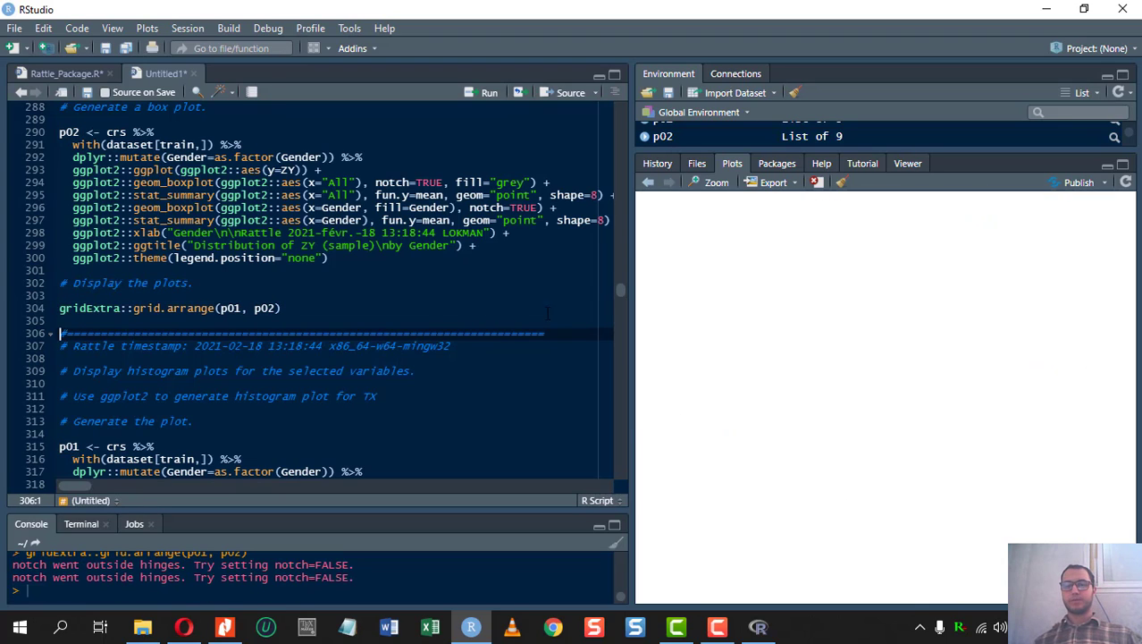
pyautogui.moveTo(626, 242); pyautogui.dragTo(583, 239)
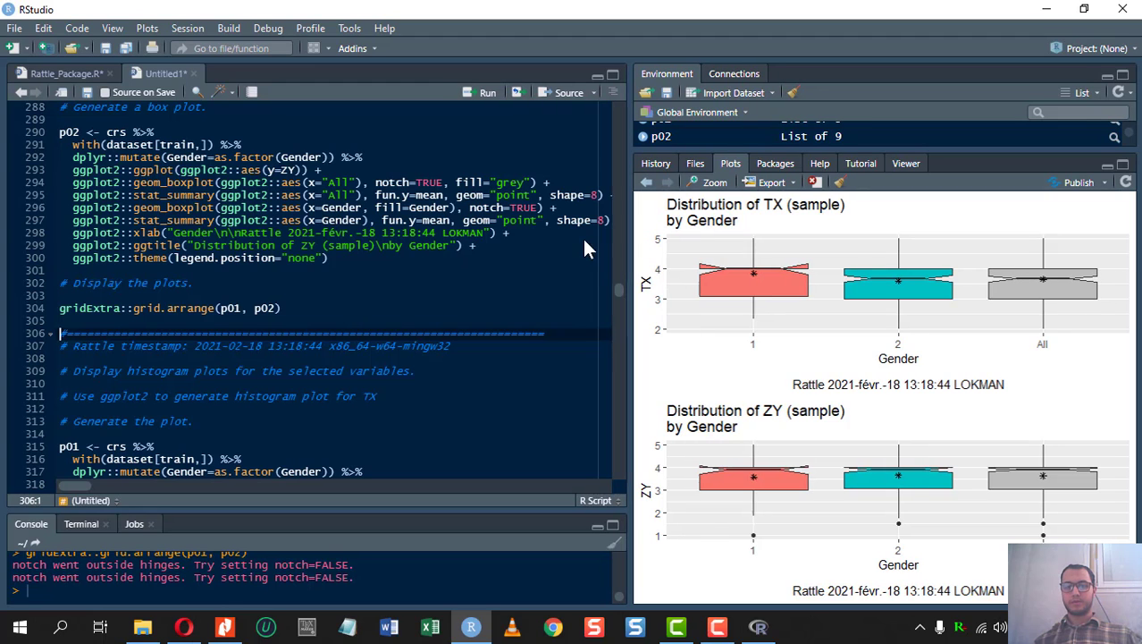
# - Run the p01 and p02 blocks of the histogram section to build the TX and ZY density plots by Gender
pyautogui.scroll(-8, 271, 234)
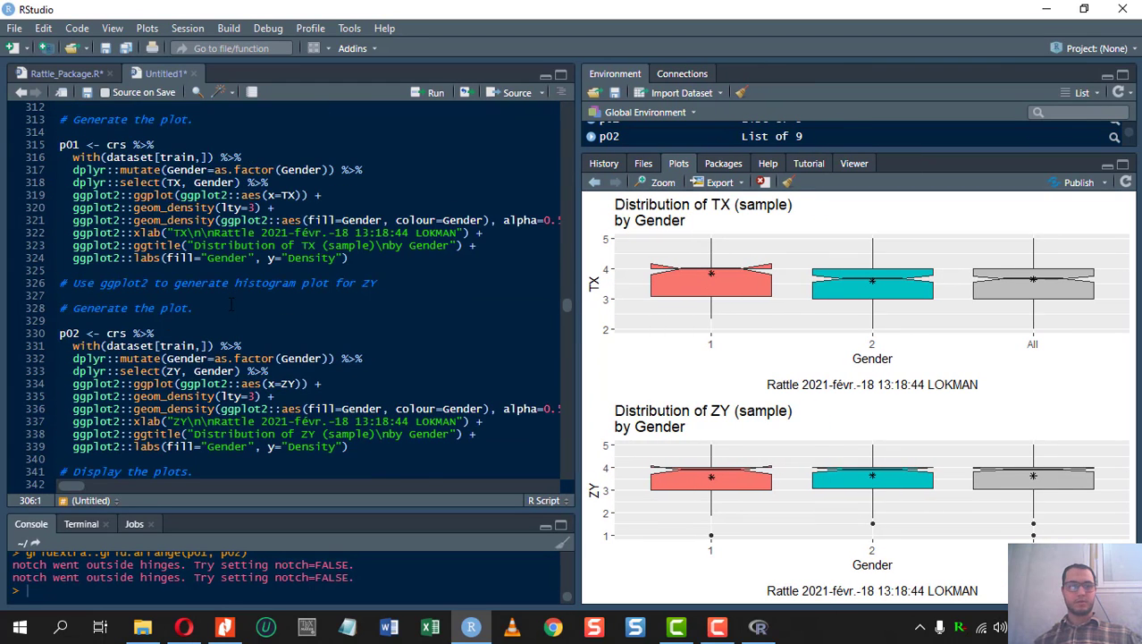
pyautogui.click(61, 145)
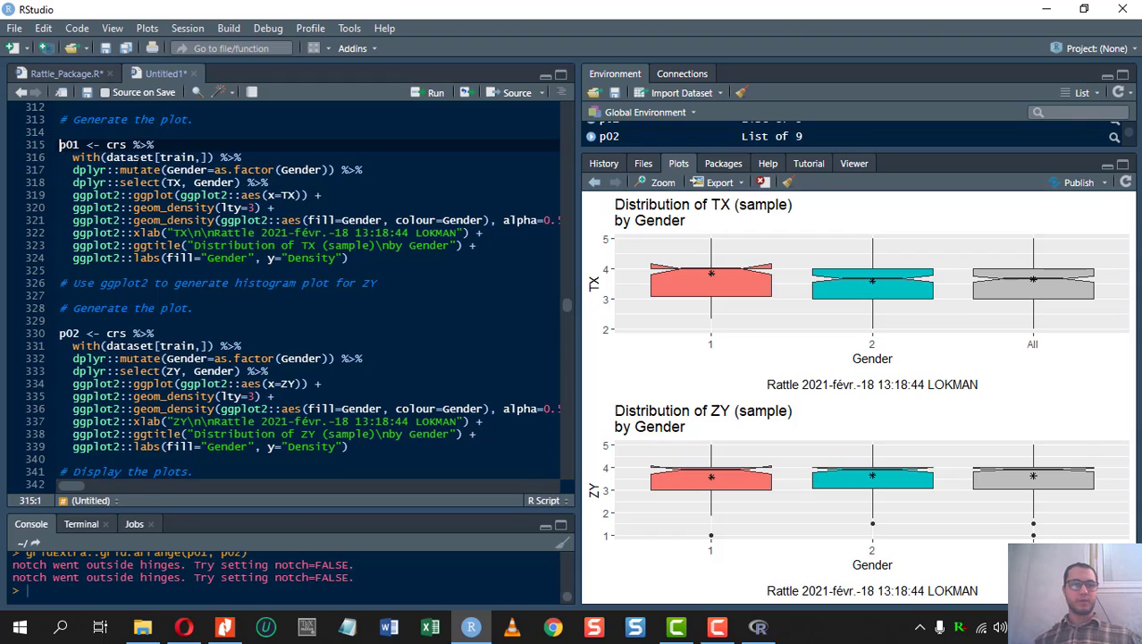
pyautogui.hotkey('ctrl', 'Return')
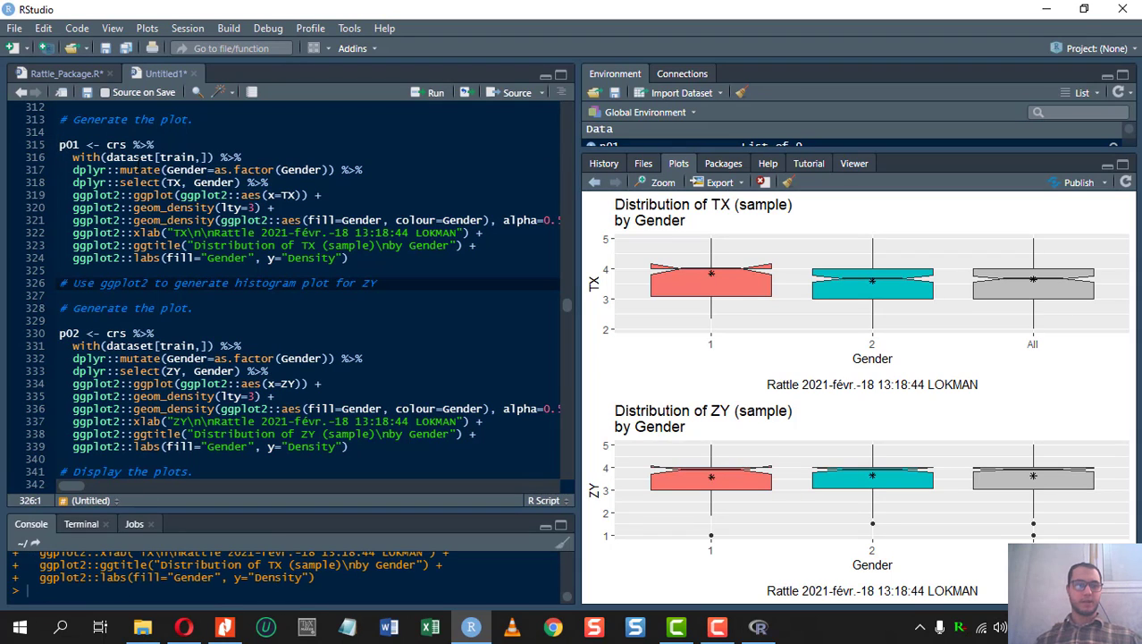
pyautogui.click(59, 332)
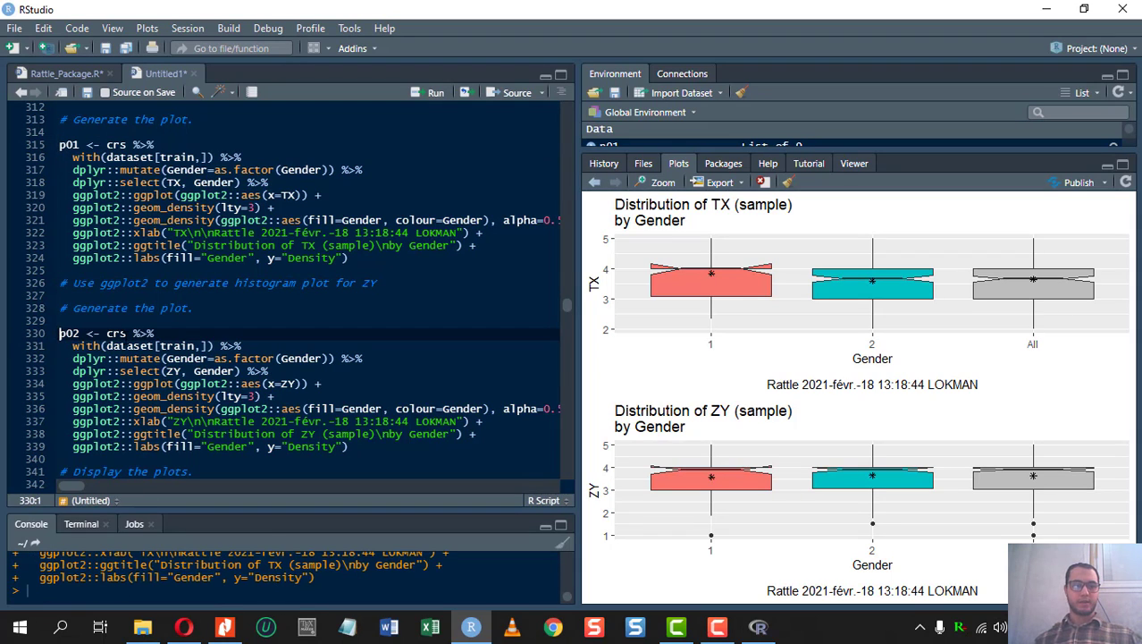
pyautogui.hotkey('ctrl', 'Return')
pyautogui.scroll(-4, 84, 359)
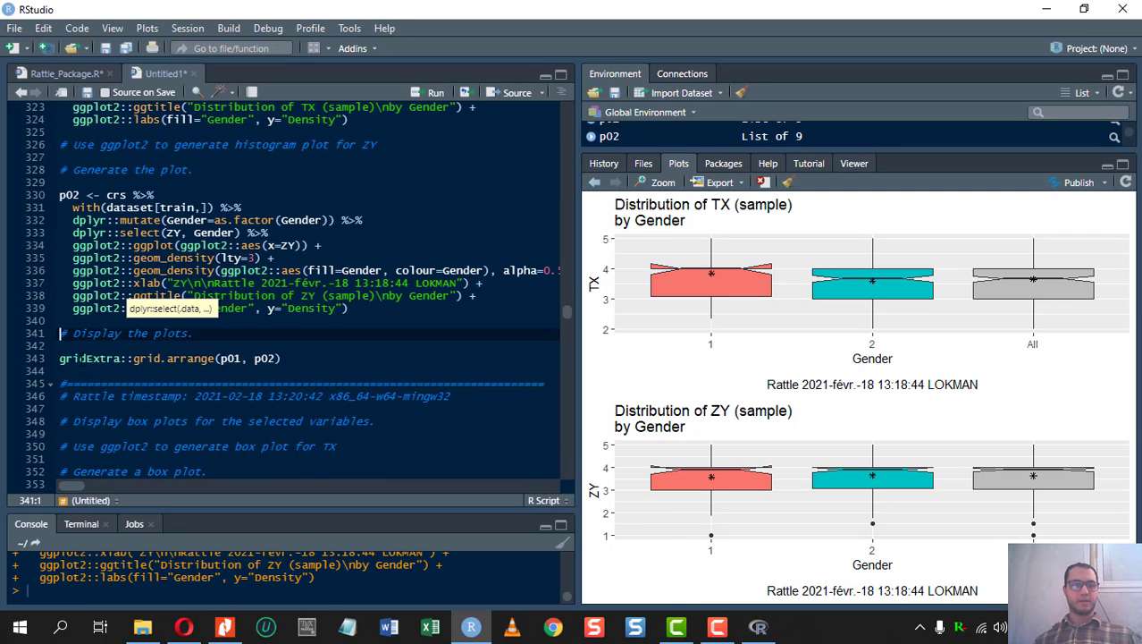
# - Run gridExtra::grid.arrange(p01, p02) in the histogram section to display the TX and ZY density plots by Gender
pyautogui.click(61, 359)
pyautogui.hotkey('ctrl', 'Return')
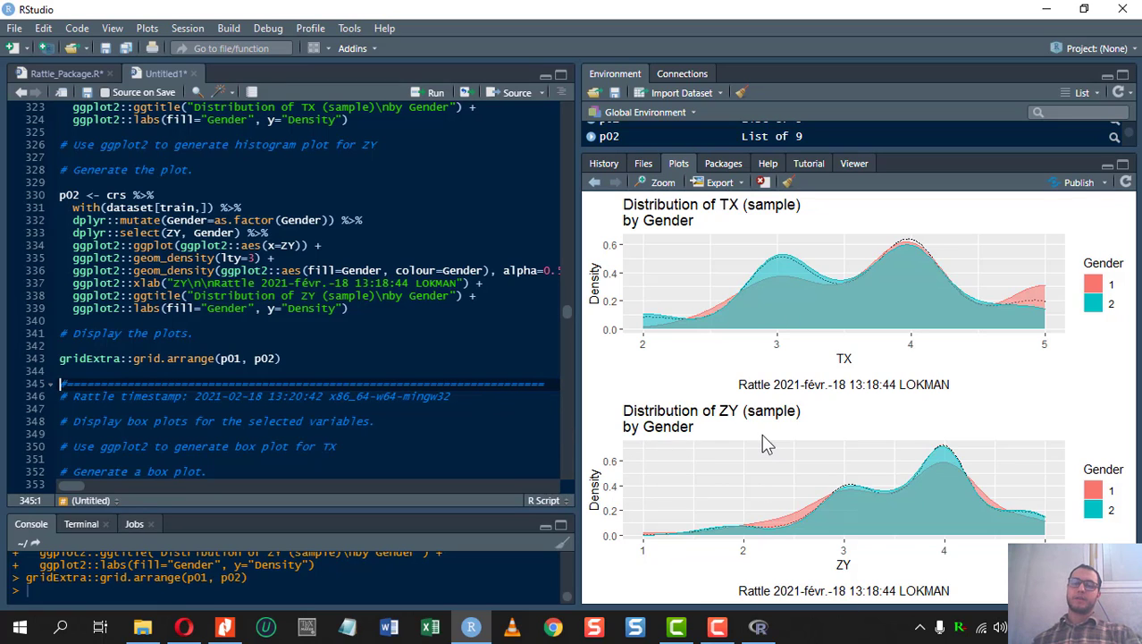
pyautogui.scroll(-16, 315, 331)
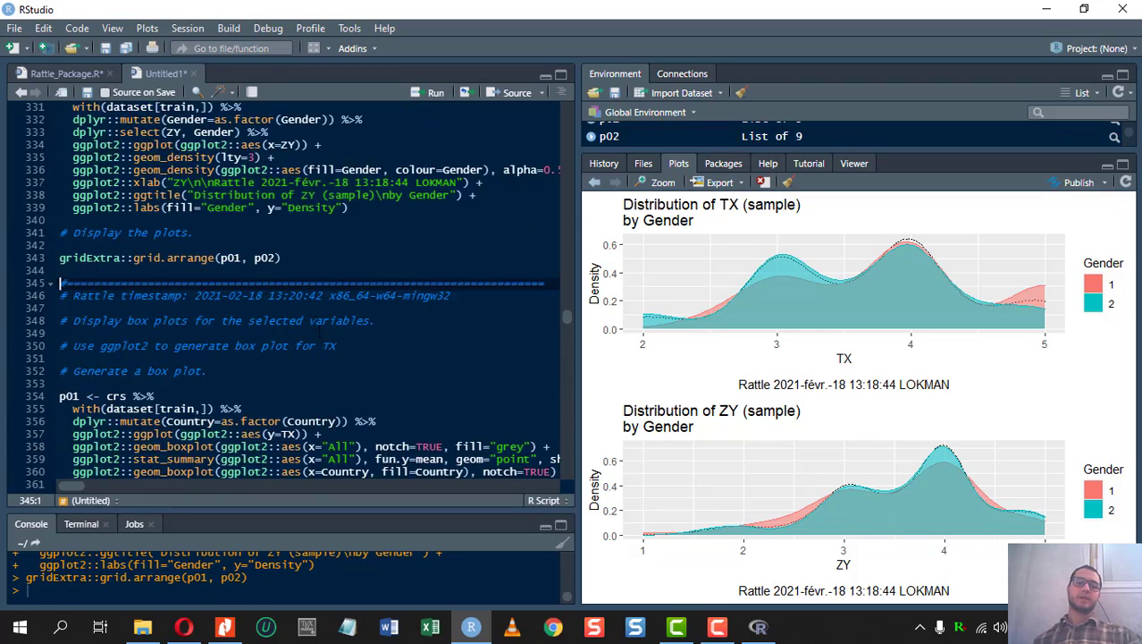
# - Switch to Rattle and examine its log for the code of the box plots, histogram plots and regression model
pyautogui.click(758, 626)
pyautogui.scroll(20, 554, 172)
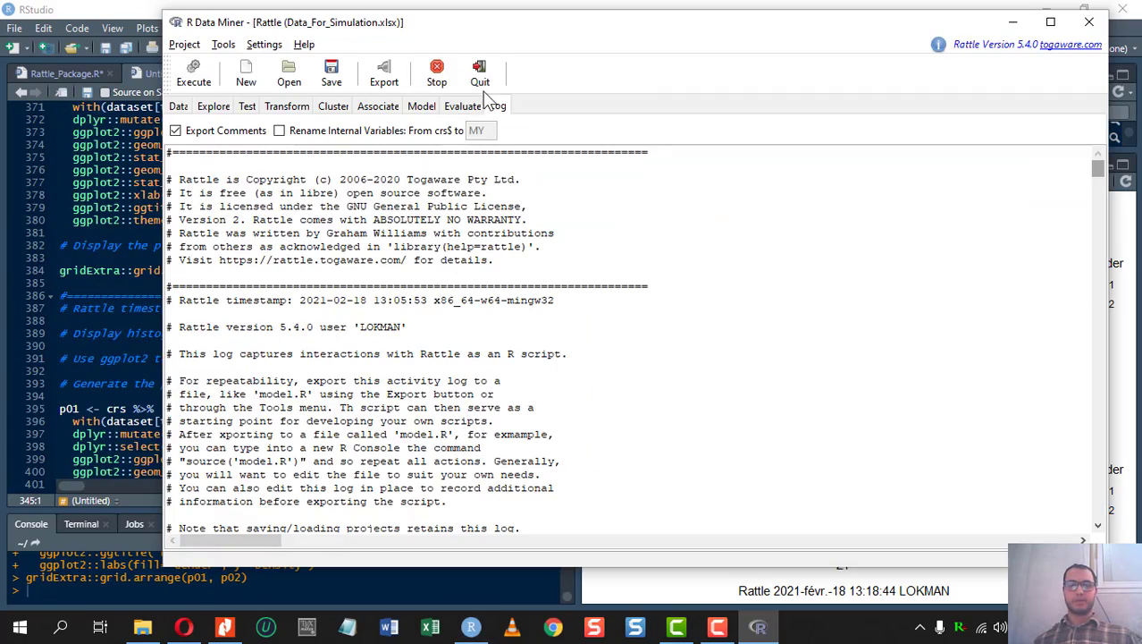
pyautogui.scroll(-20, 443, 308)
pyautogui.scroll(8, 424, 358)
pyautogui.scroll(15, 454, 434)
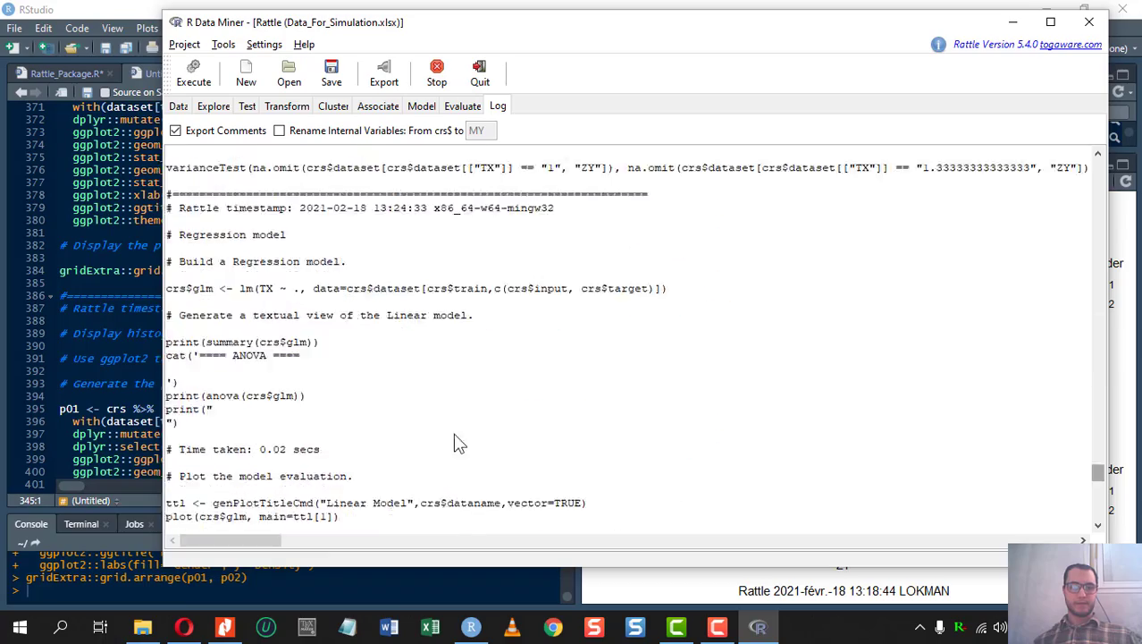
pyautogui.scroll(-10, 658, 480)
pyautogui.scroll(3, 543, 337)
pyautogui.scroll(-10, 444, 311)
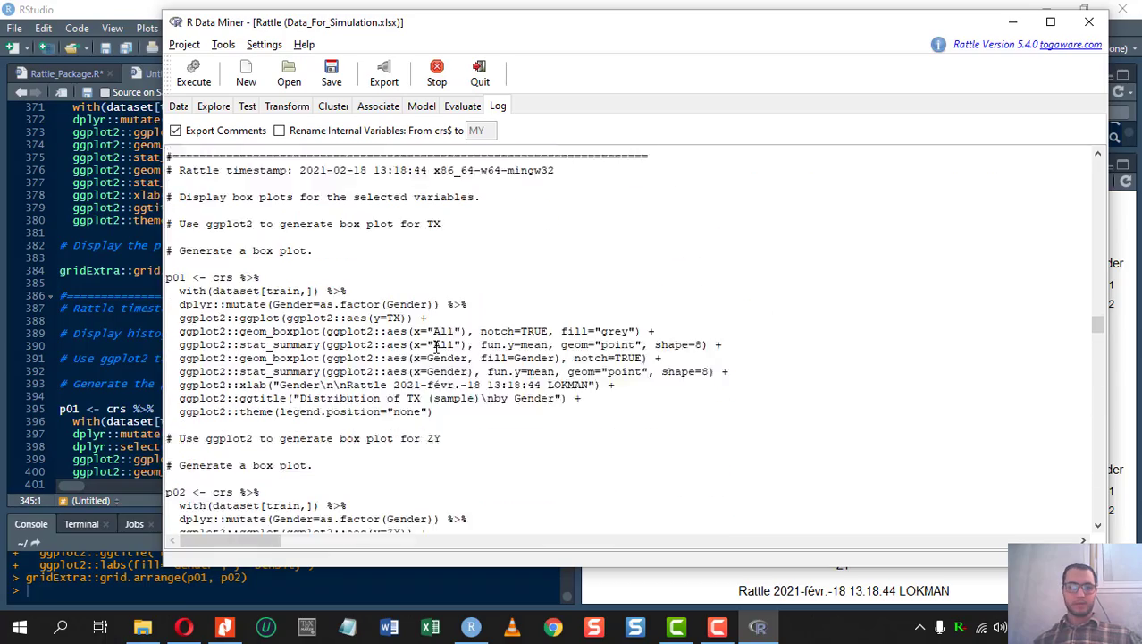
pyautogui.scroll(-12, 278, 380)
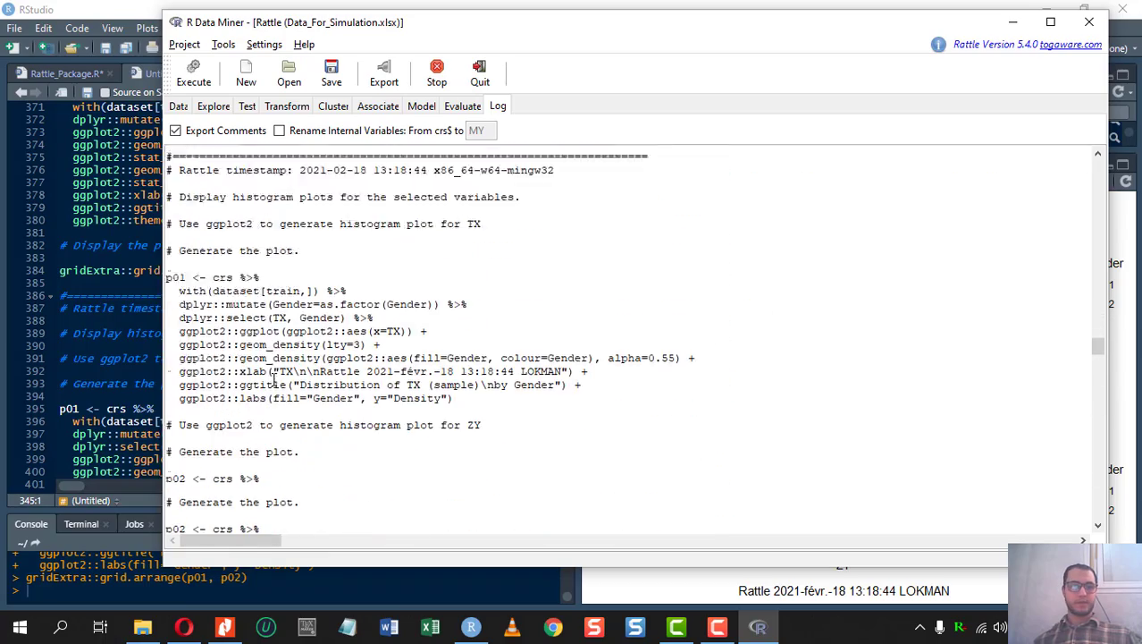
pyautogui.scroll(-6, 299, 410)
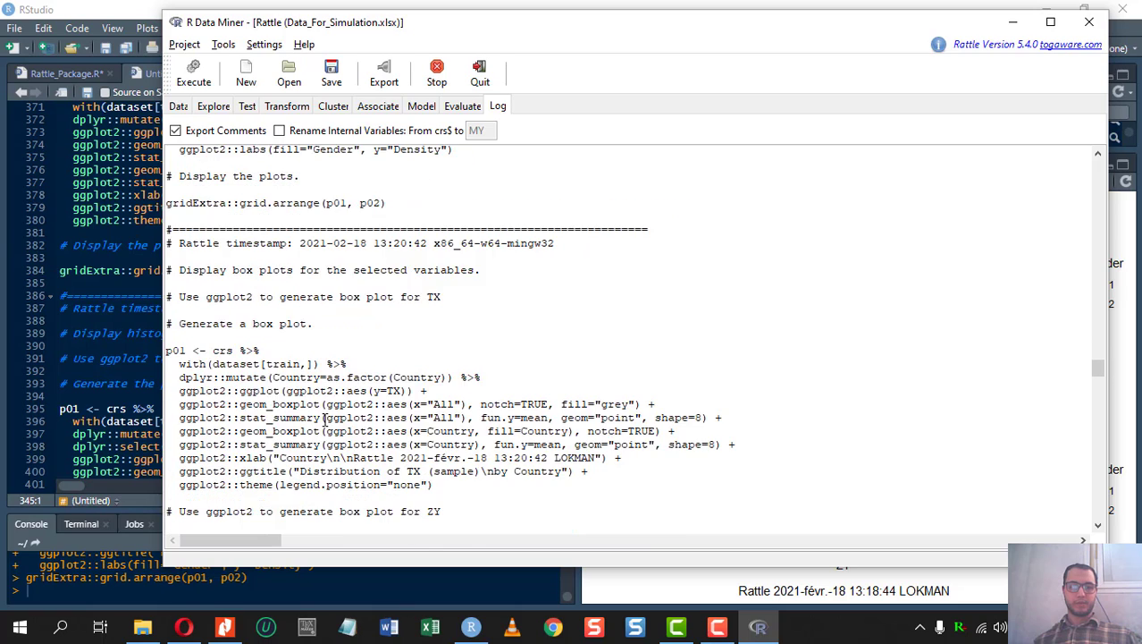
pyautogui.scroll(-5, 443, 454)
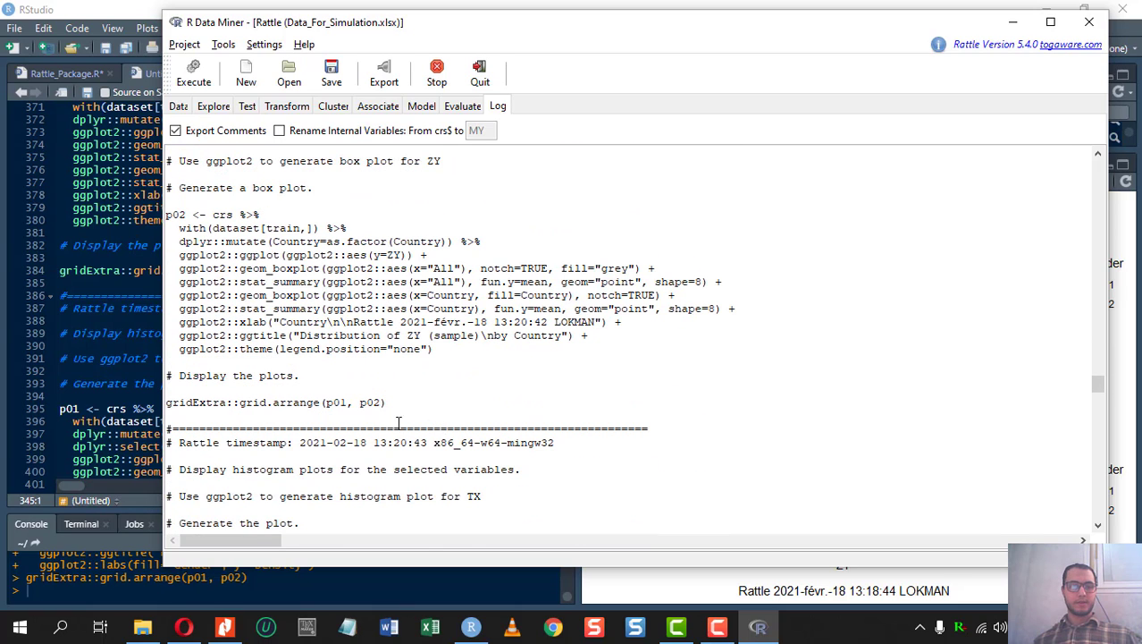
pyautogui.moveTo(179, 469); pyautogui.dragTo(295, 482)
pyautogui.moveTo(454, 497); pyautogui.dragTo(314, 497)
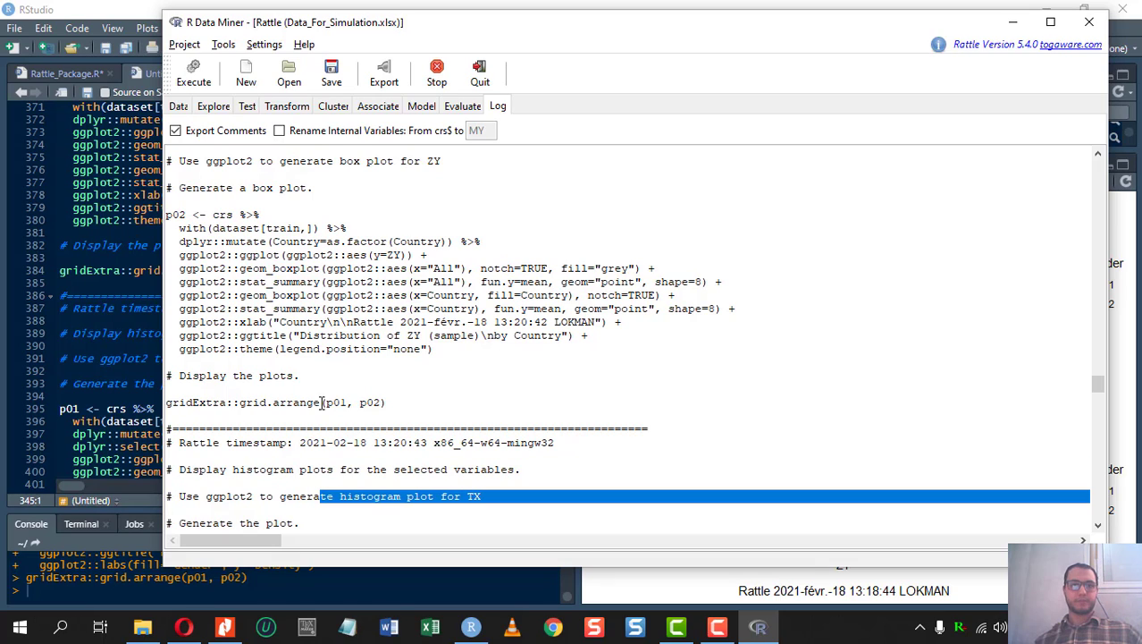
pyautogui.click(377, 261)
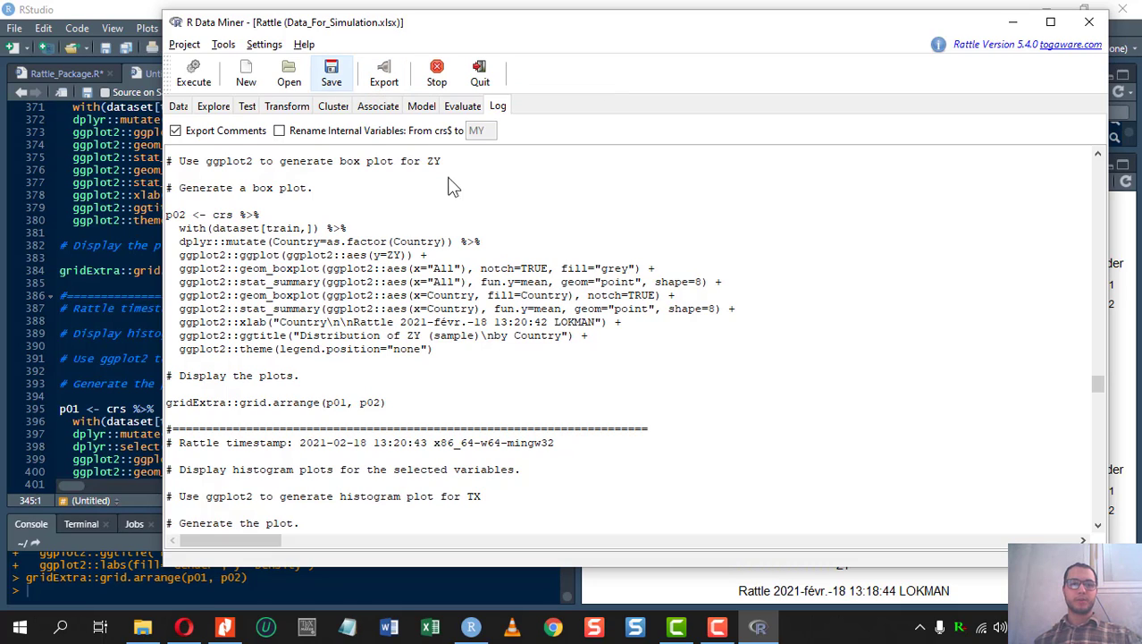
# - Review Rattle's association, clustering, transformation, exploration and test pages and their available options
pyautogui.click(460, 107)
pyautogui.click(383, 108)
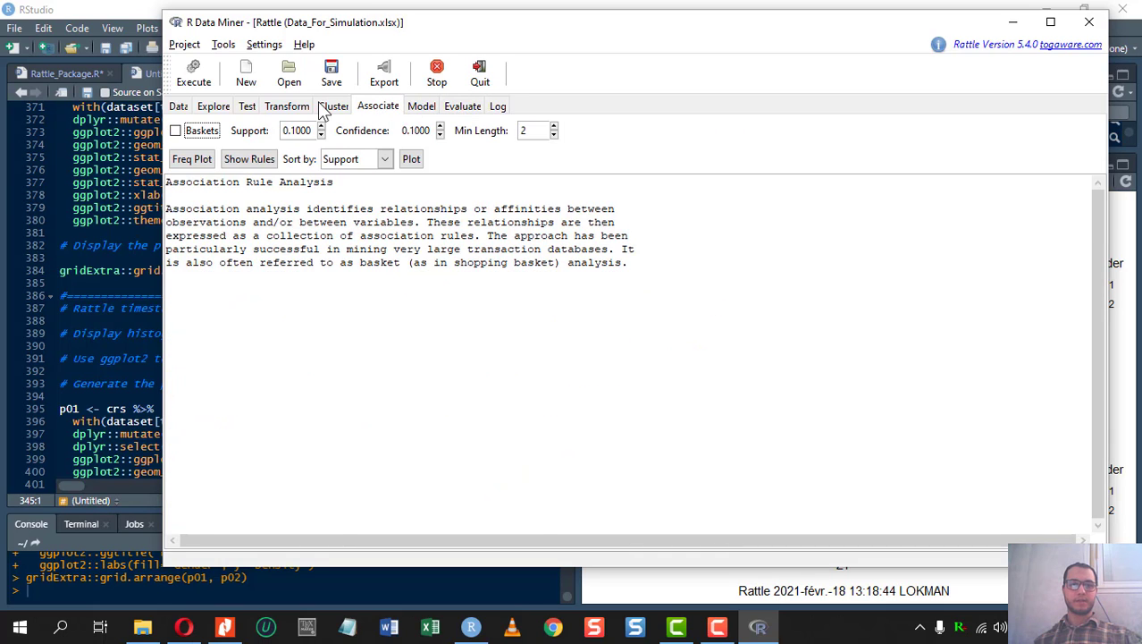
pyautogui.click(333, 107)
pyautogui.click(273, 107)
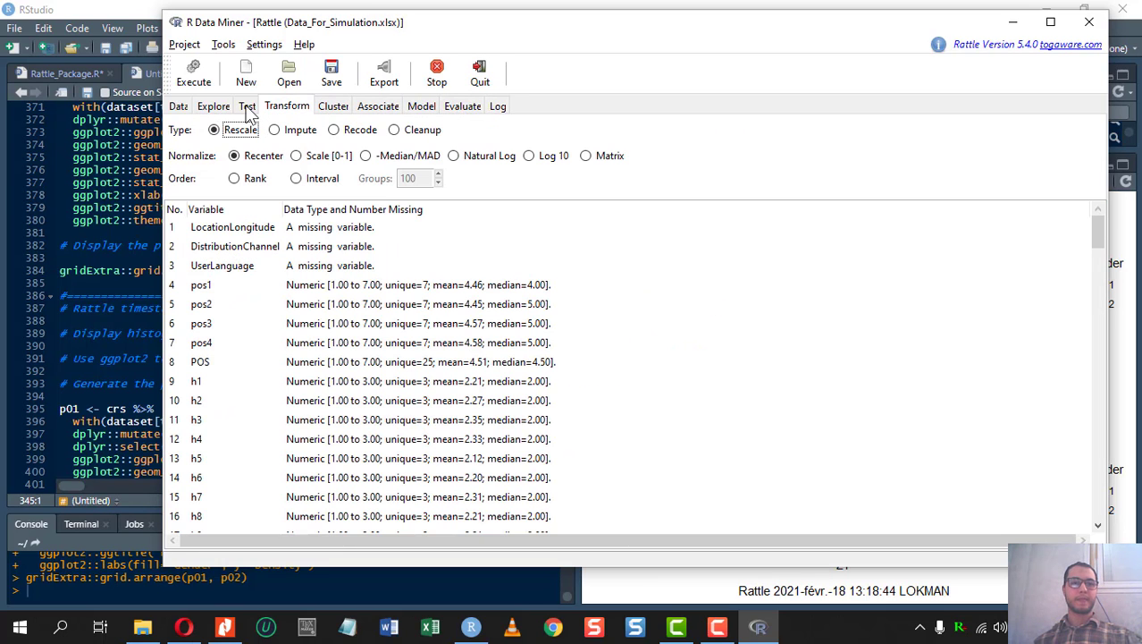
pyautogui.click(214, 107)
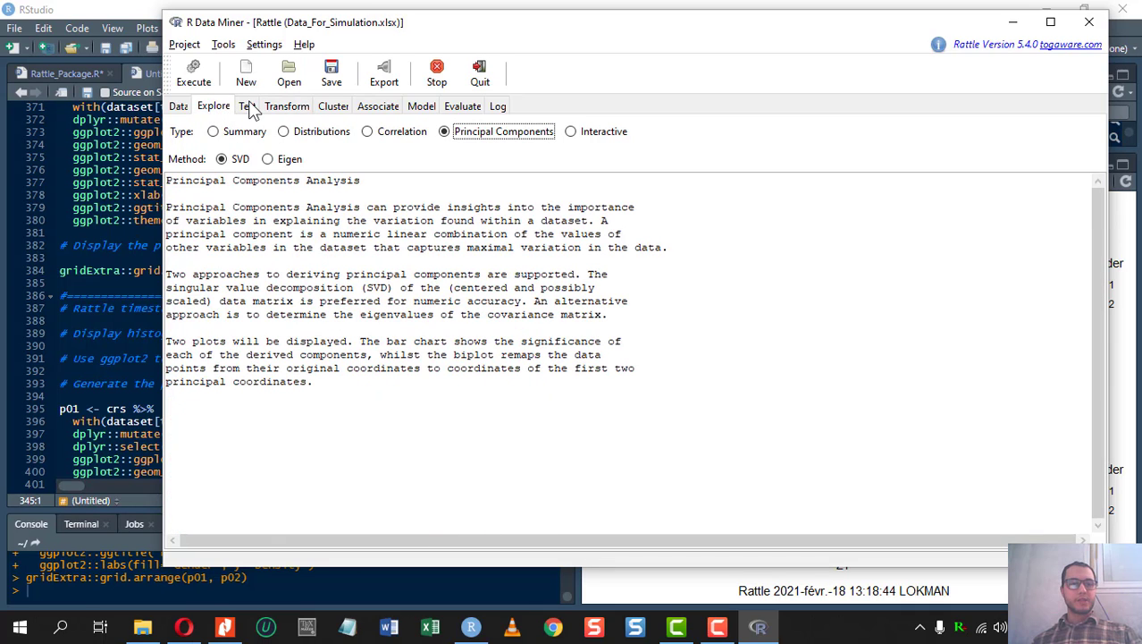
pyautogui.click(249, 107)
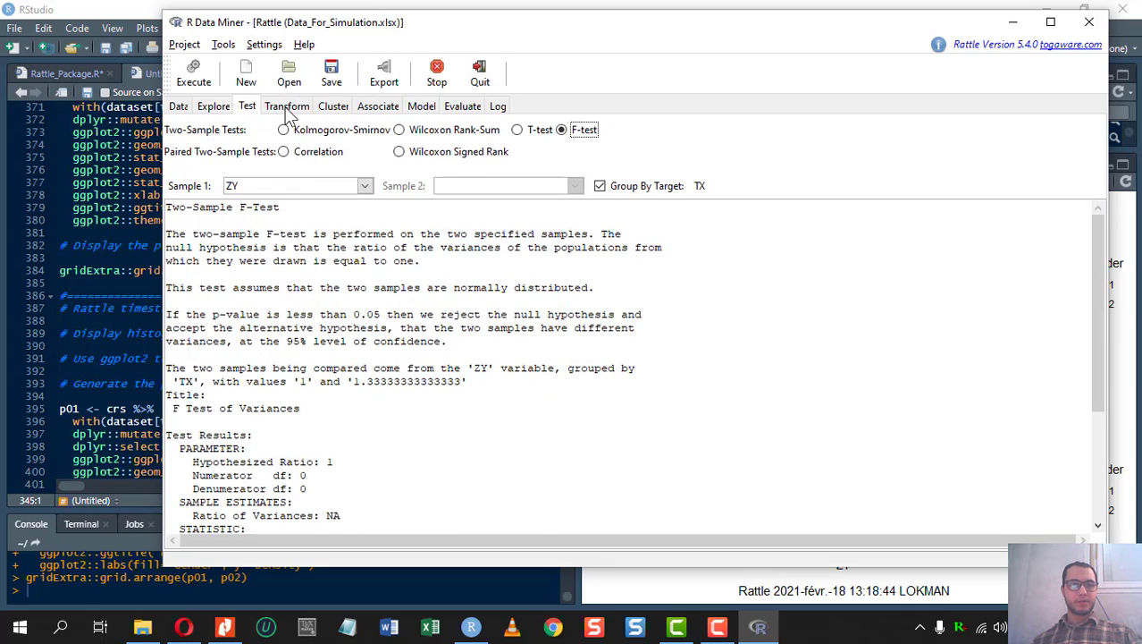
pyautogui.click(288, 108)
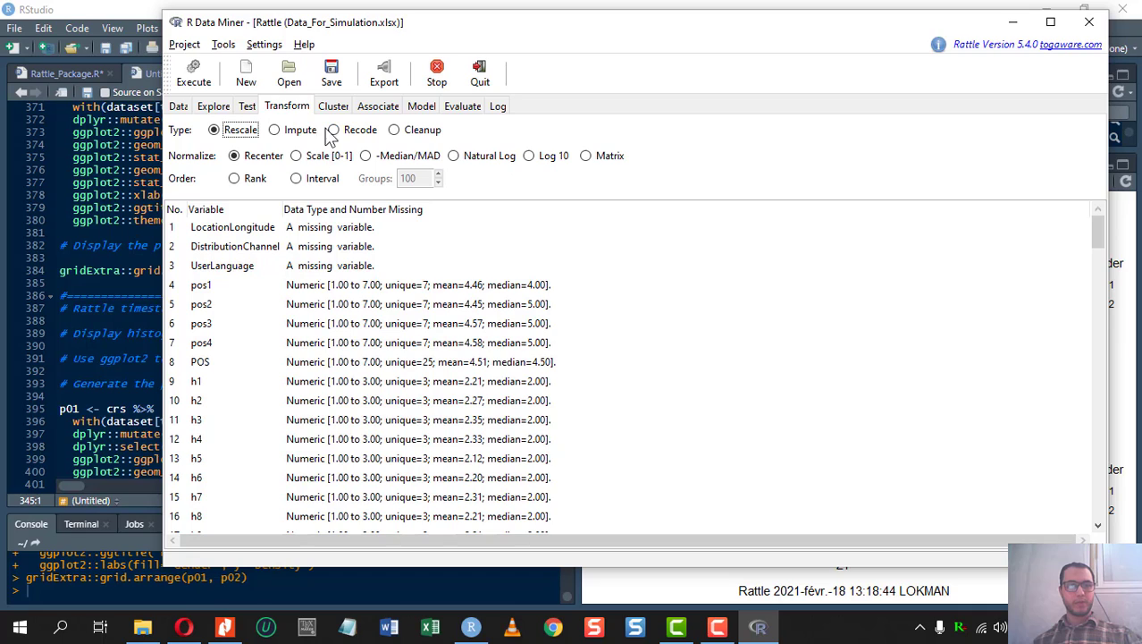
pyautogui.click(334, 109)
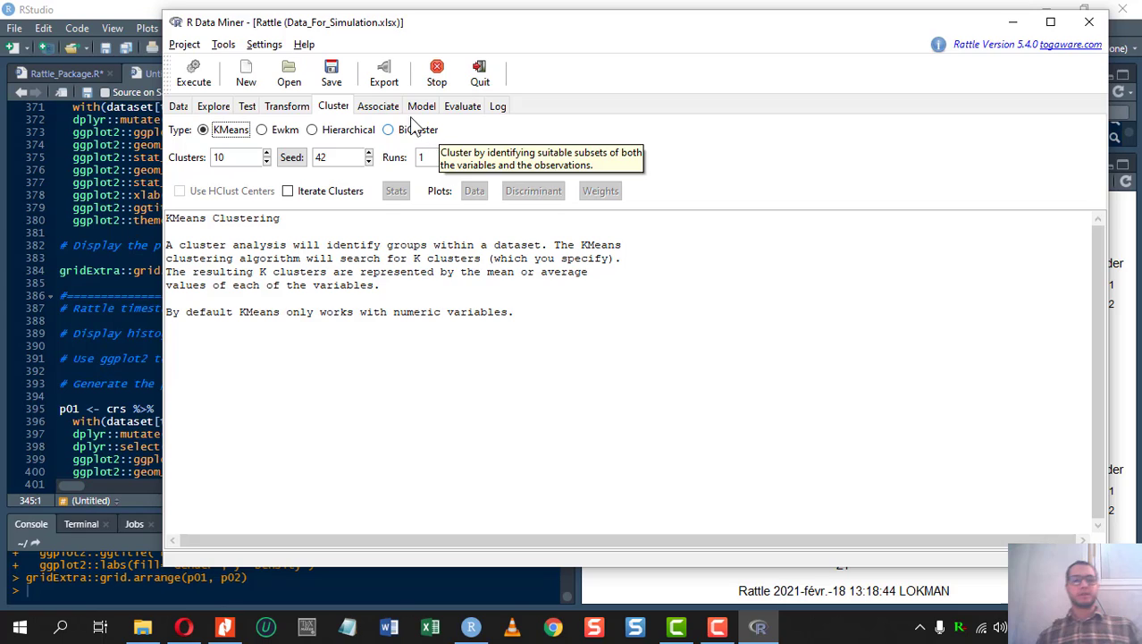
pyautogui.click(378, 107)
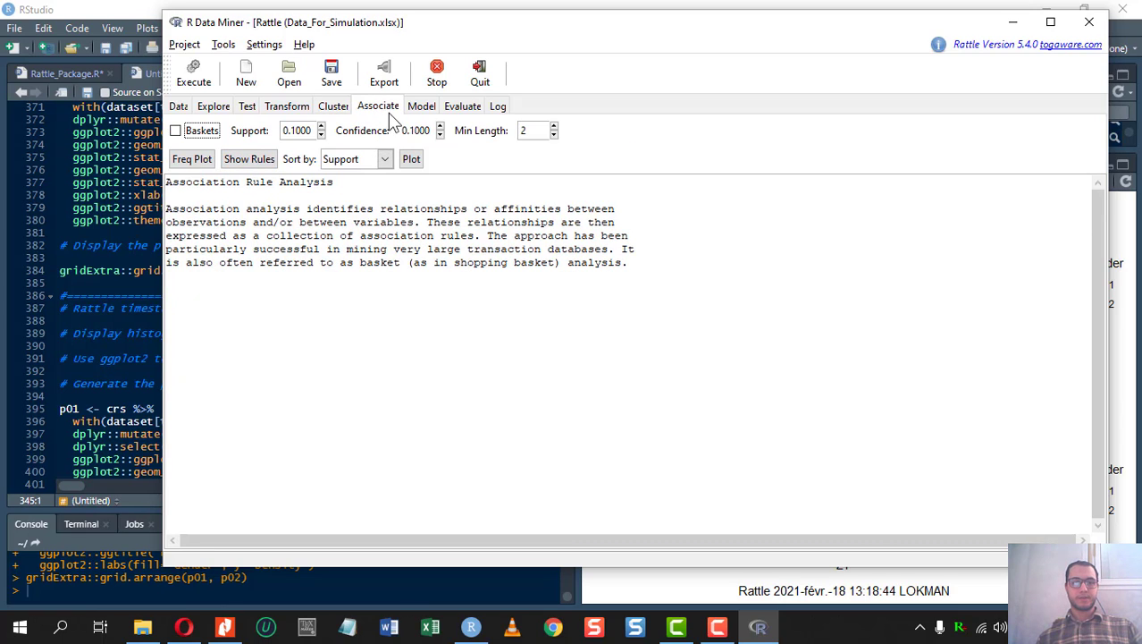
# - Examine the linear regression summary and the decision tree model options, and return to the dataset's variable list
pyautogui.click(421, 107)
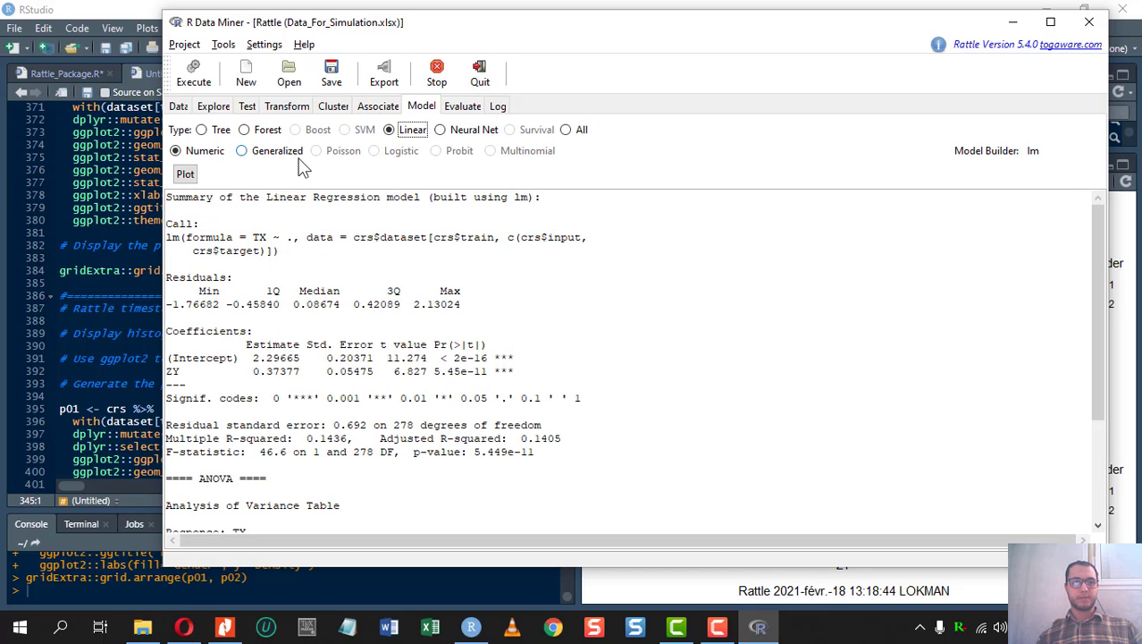
pyautogui.click(202, 129)
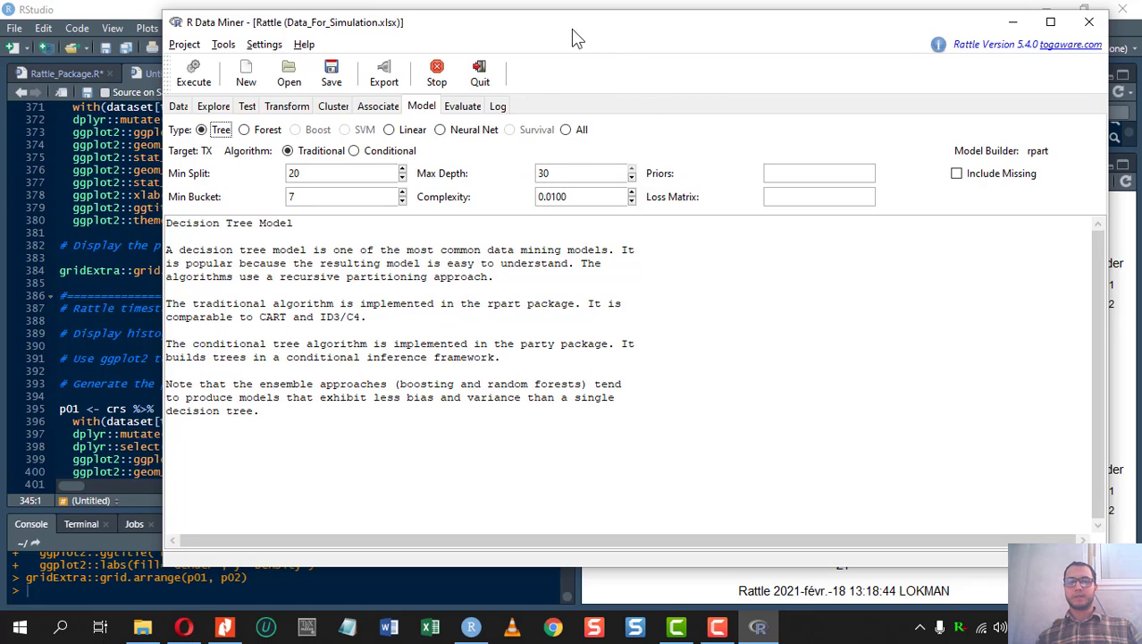
pyautogui.moveTo(573, 29); pyautogui.dragTo(566, 41)
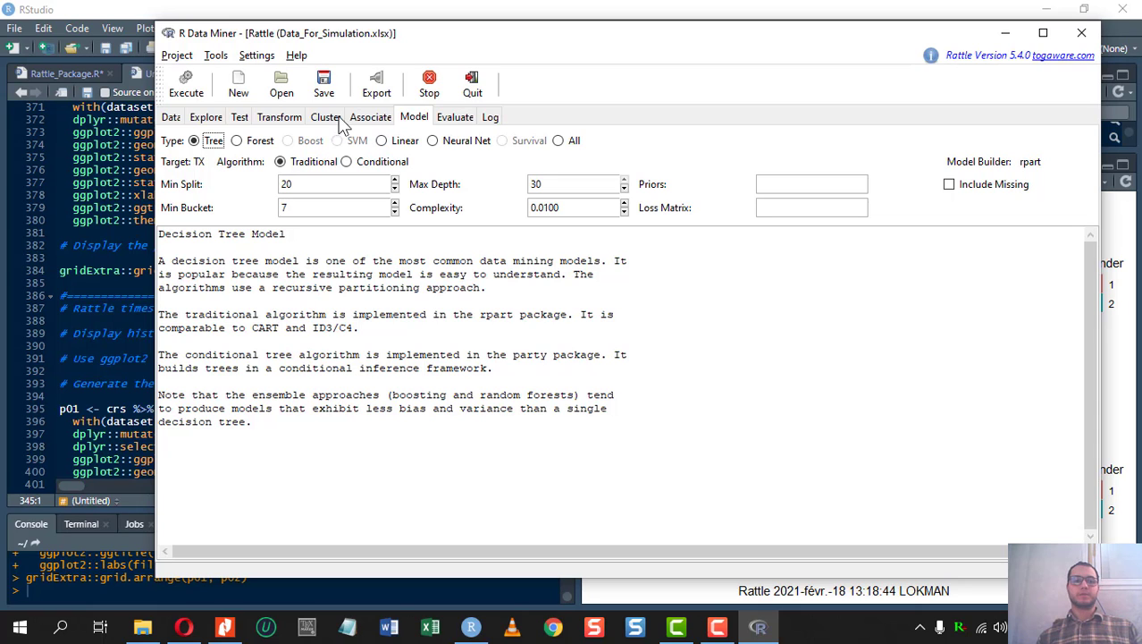
pyautogui.click(267, 119)
pyautogui.click(289, 123)
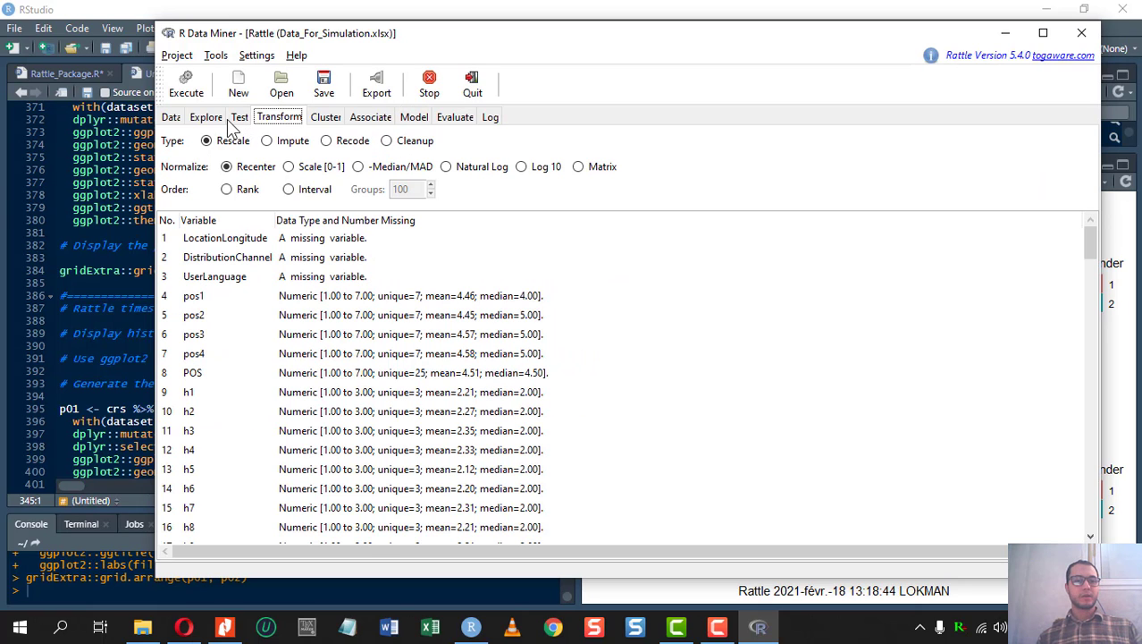
pyautogui.click(173, 119)
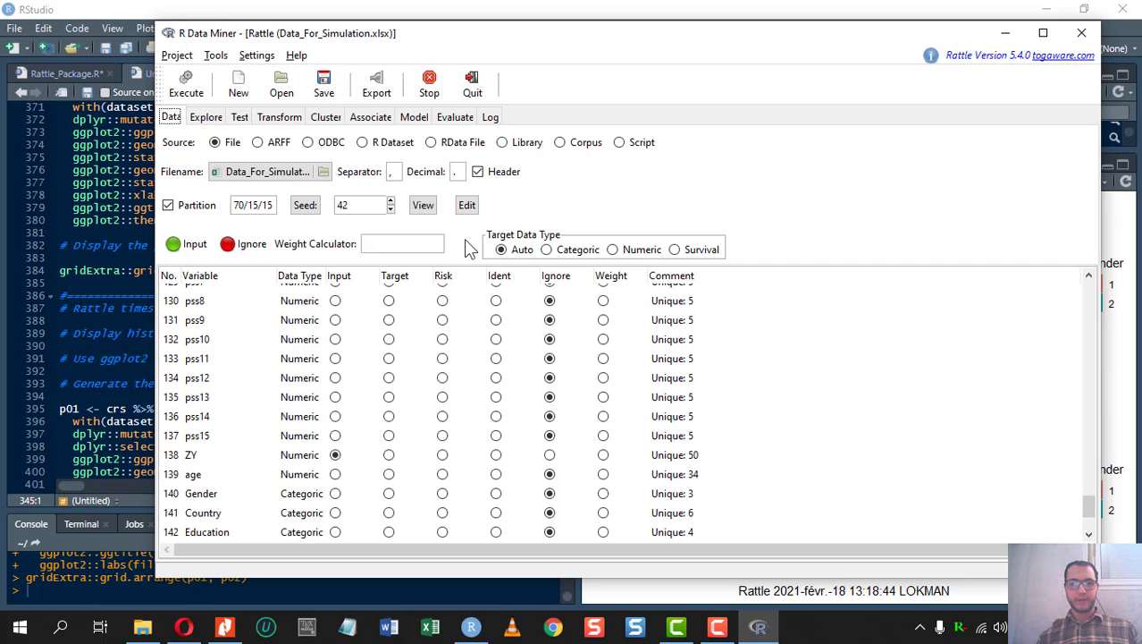
# - Start saving the Rattle project to the Desktop and add a hyphen after Data_For_Simulation in the file name
pyautogui.click(323, 89)
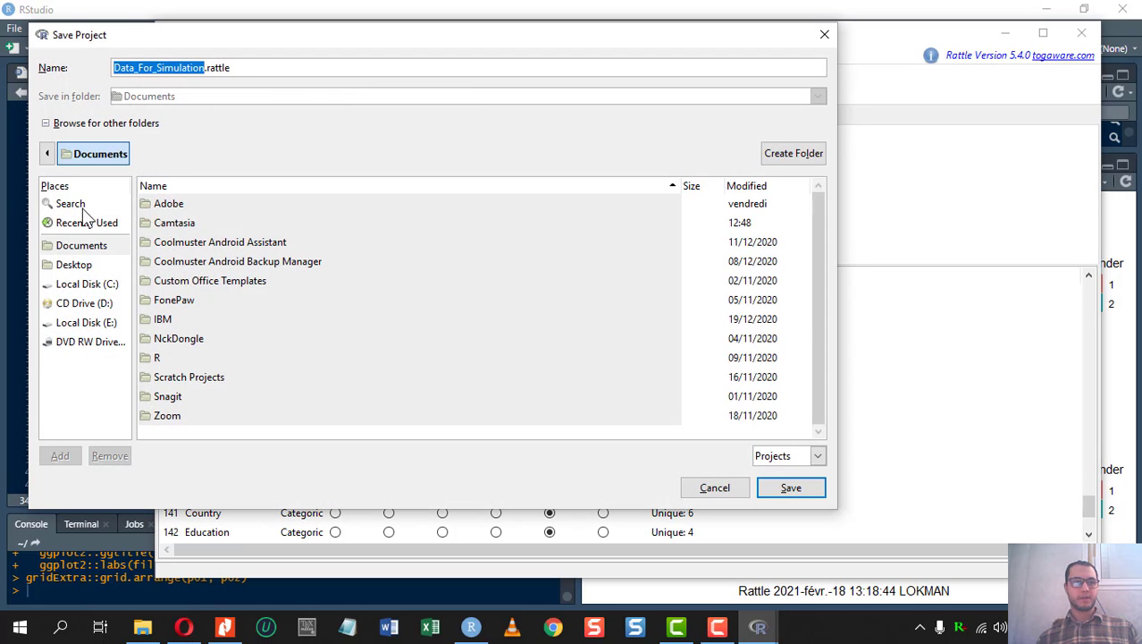
pyautogui.click(75, 264)
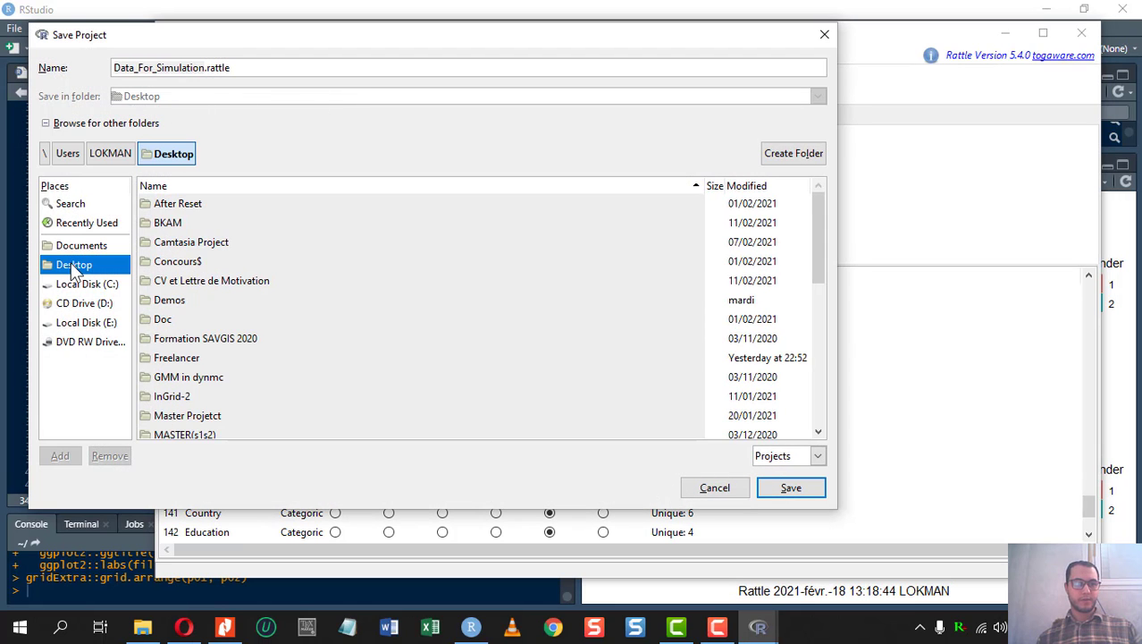
pyautogui.click(232, 72)
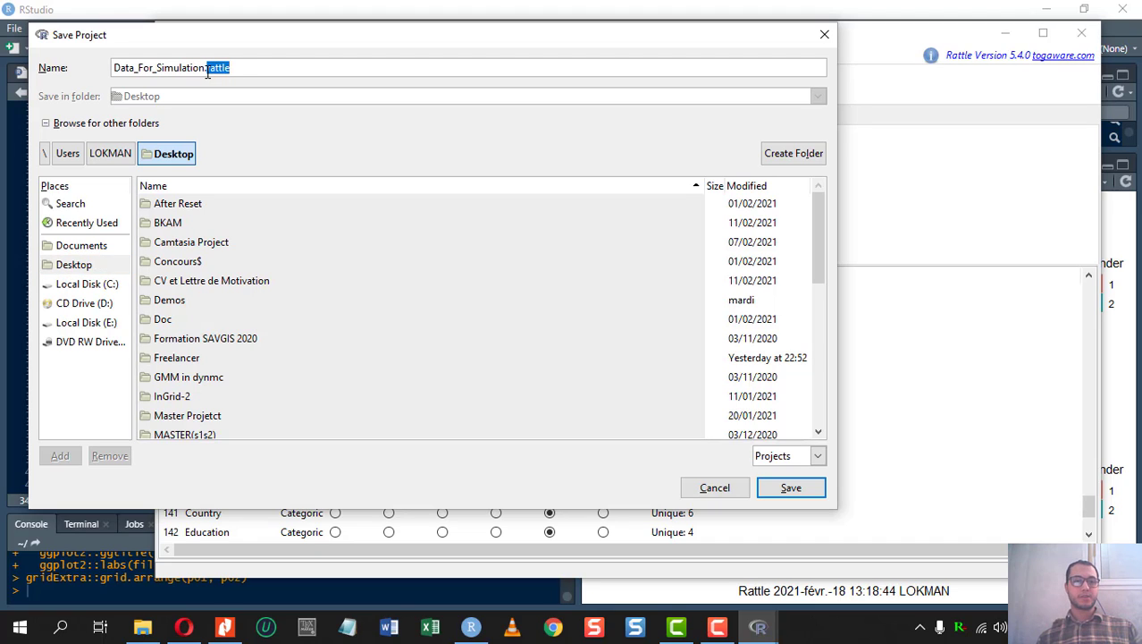
pyautogui.click(234, 69)
pyautogui.doubleClick(247, 69)
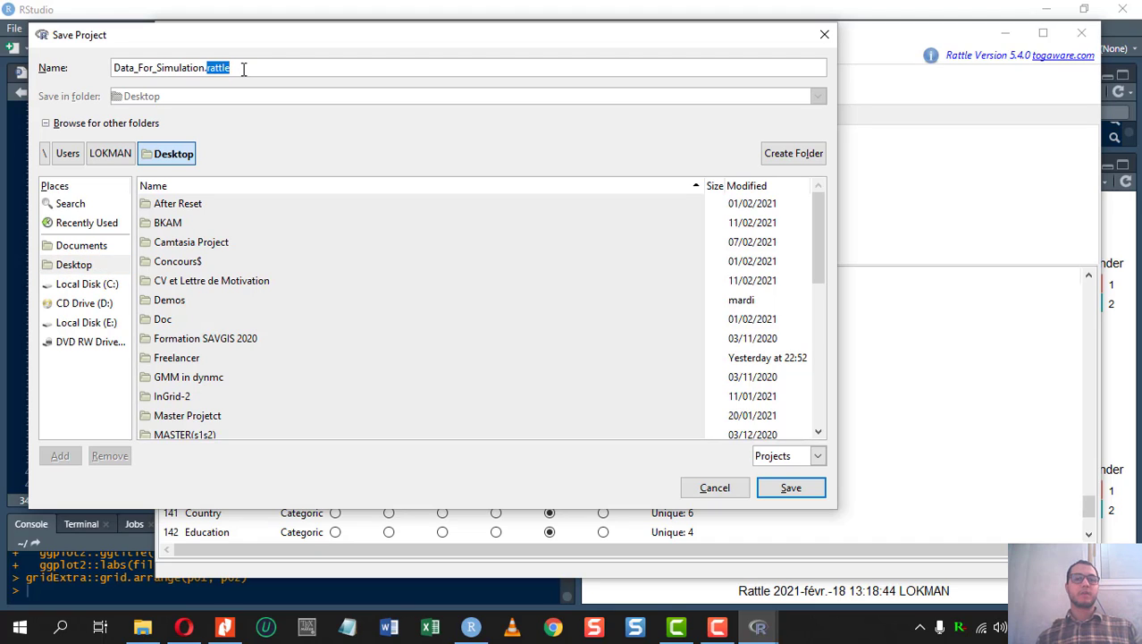
pyautogui.click(245, 69)
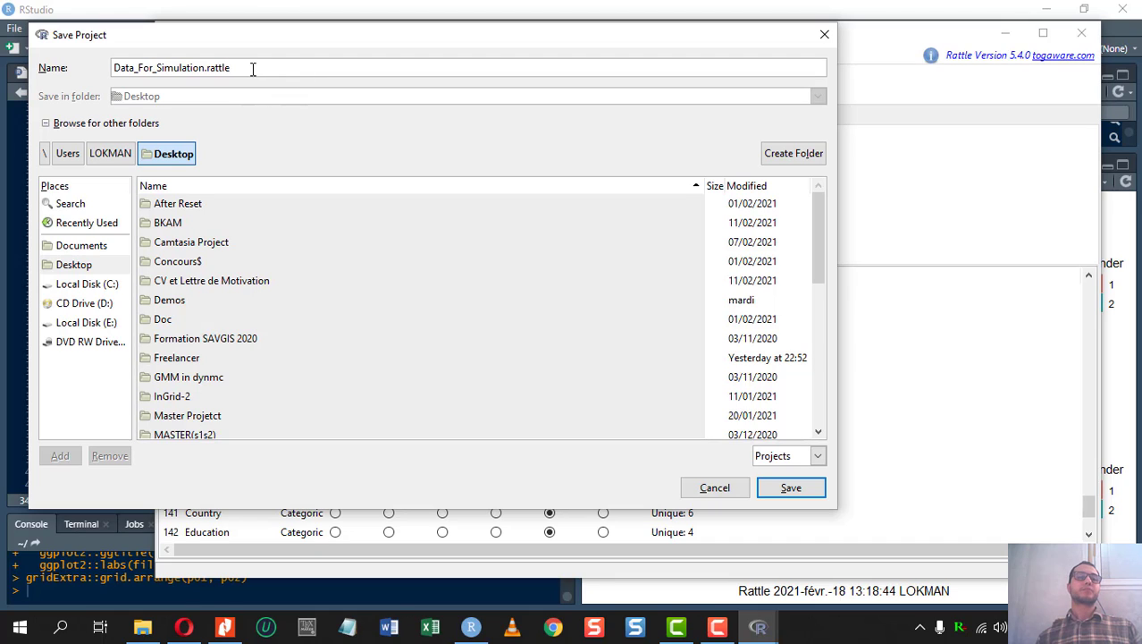
pyautogui.moveTo(232, 71); pyautogui.dragTo(207, 71)
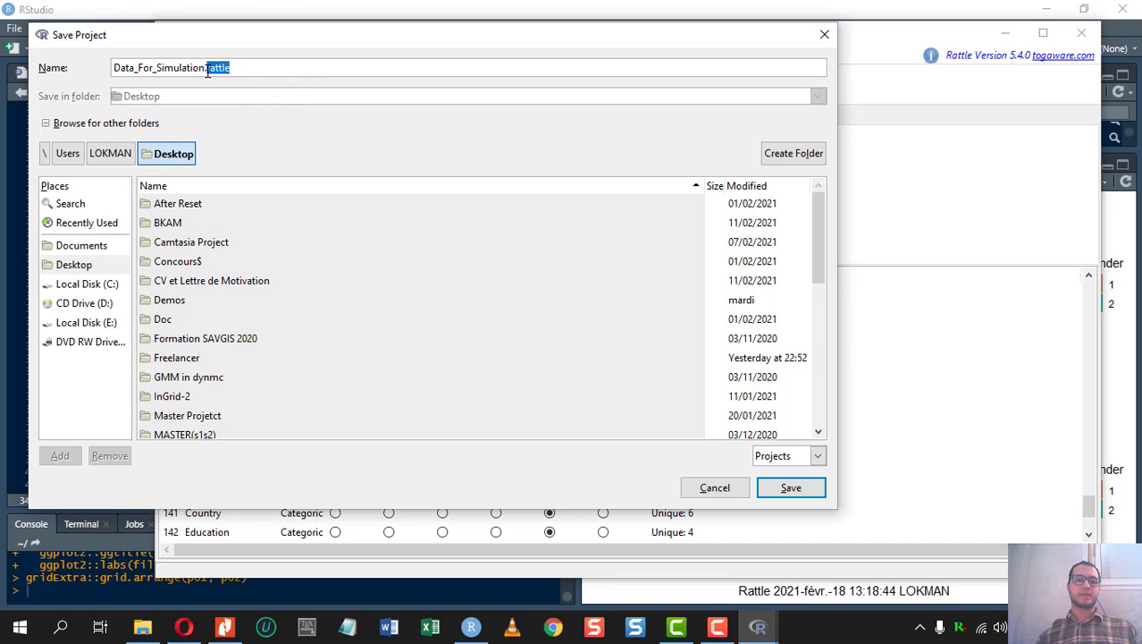
pyautogui.click(230, 70)
pyautogui.click(219, 72)
pyautogui.write('-')
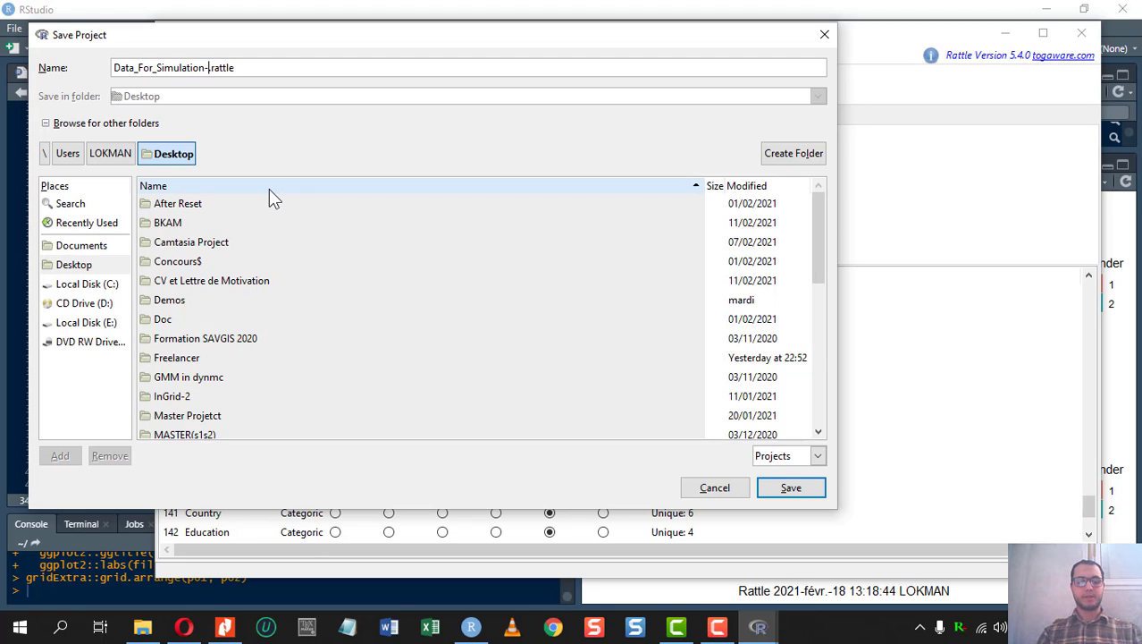
pyautogui.write('mod')
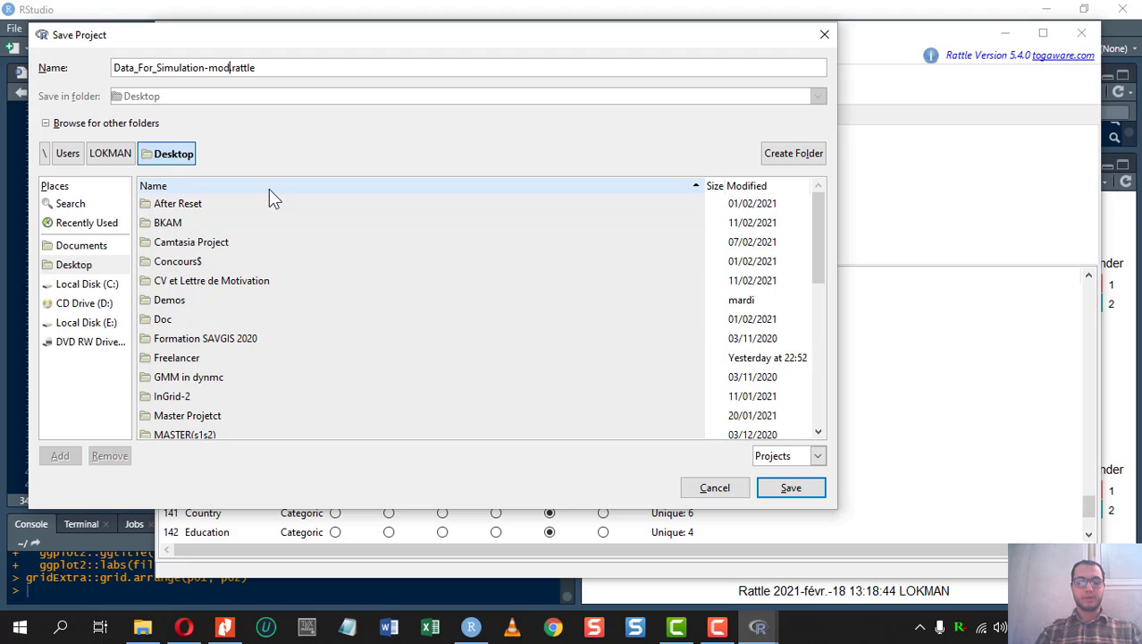
pyautogui.write('el')
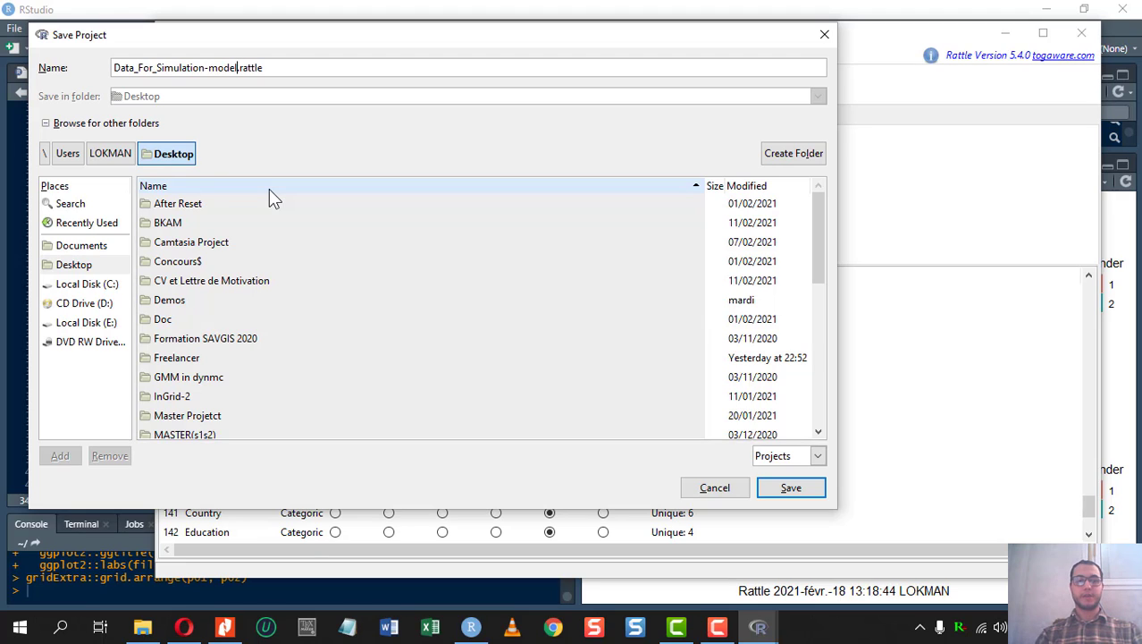
pyautogui.press('BackSpace')
pyautogui.press('BackSpace')
pyautogui.press('BackSpace')
pyautogui.press('BackSpace')
pyautogui.press('BackSpace')
# - Complete the file name as Data_For_Simulation-regression-model.rattle and save the project on the Desktop
pyautogui.write('regression')
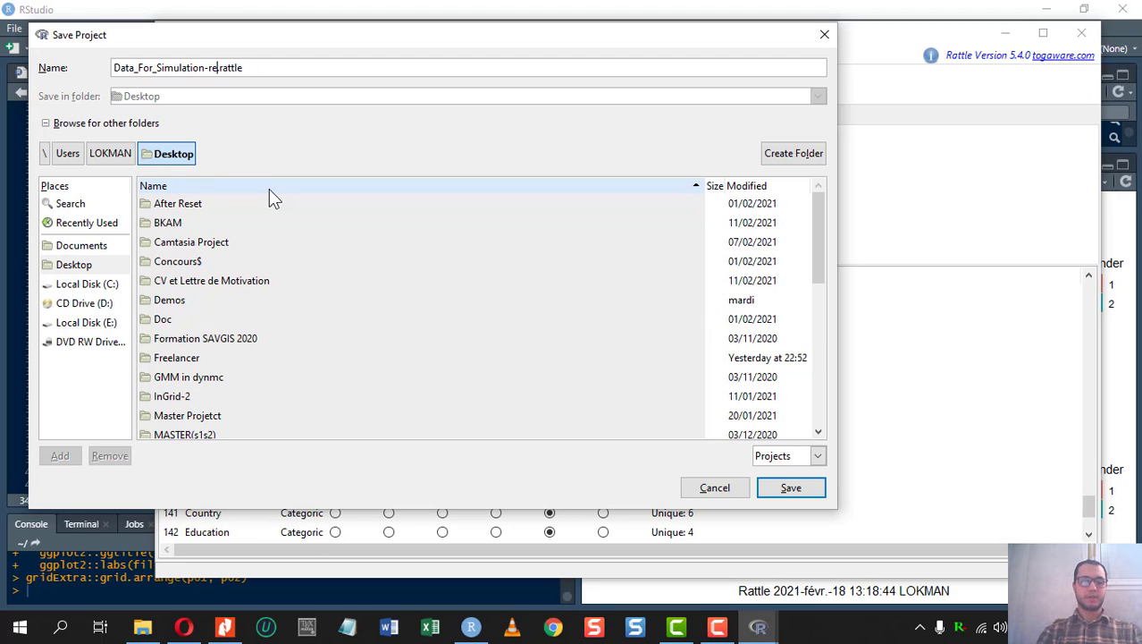
pyautogui.write('-model')
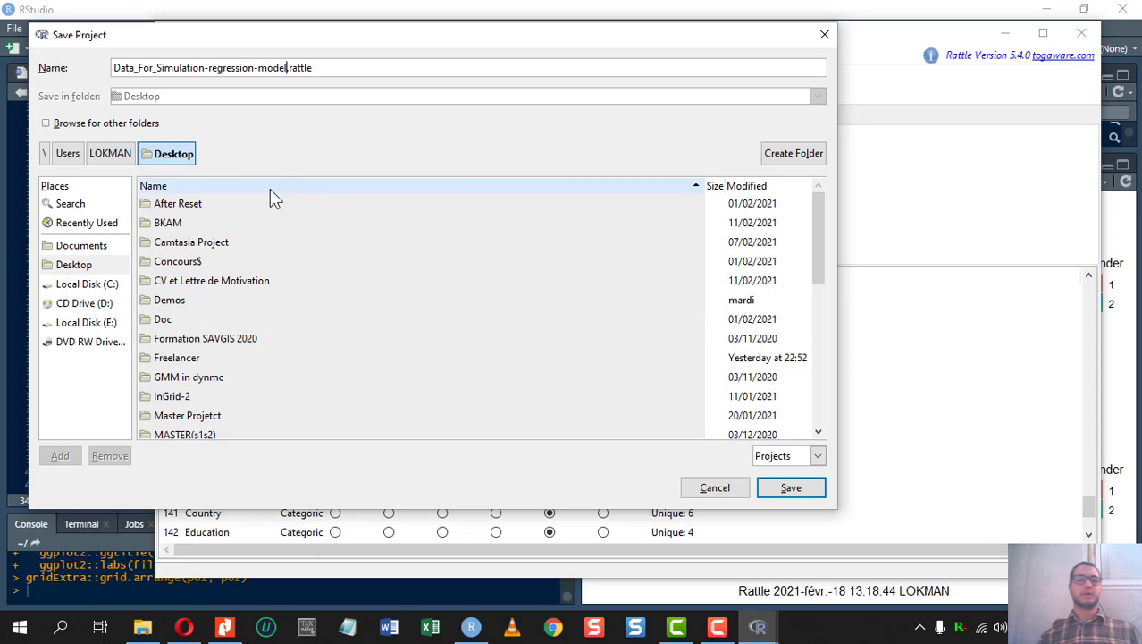
pyautogui.click(85, 270)
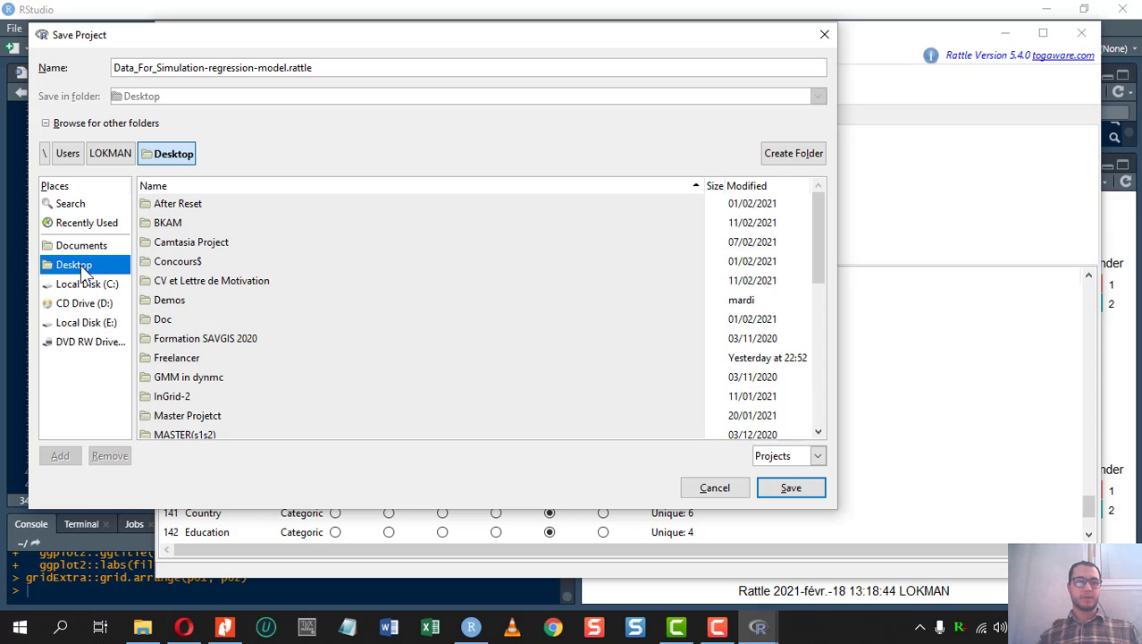
pyautogui.click(791, 488)
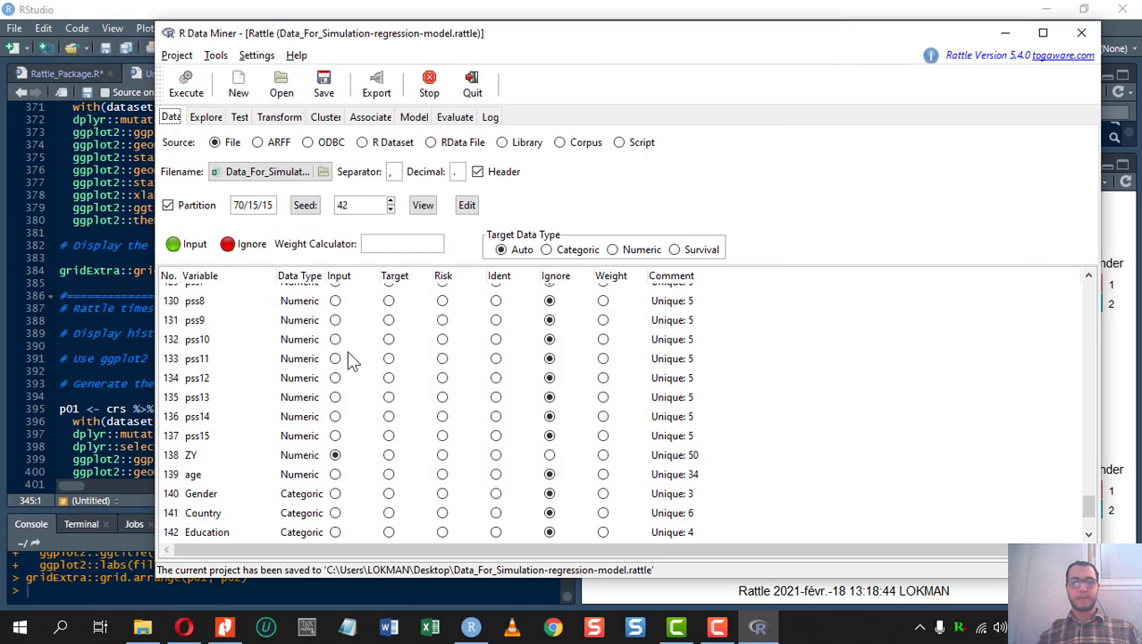
# - Minimize the Rattle, RStudio and PDF reader windows, then restore Rattle and display its log of R code
pyautogui.click(1005, 33)
pyautogui.click(1045, 11)
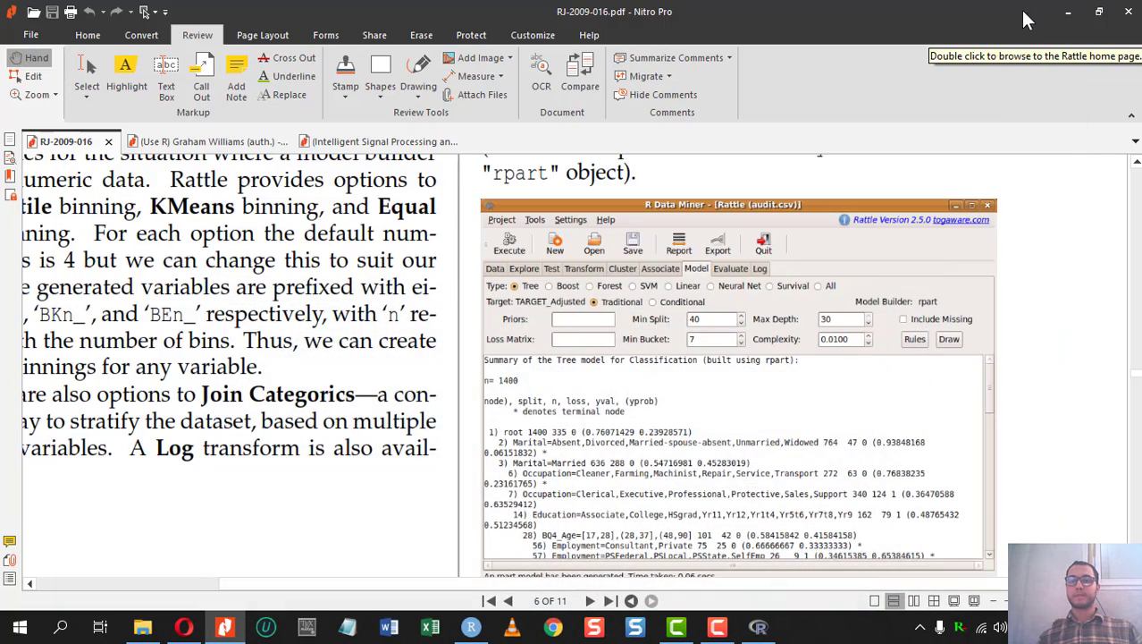
pyautogui.click(1068, 12)
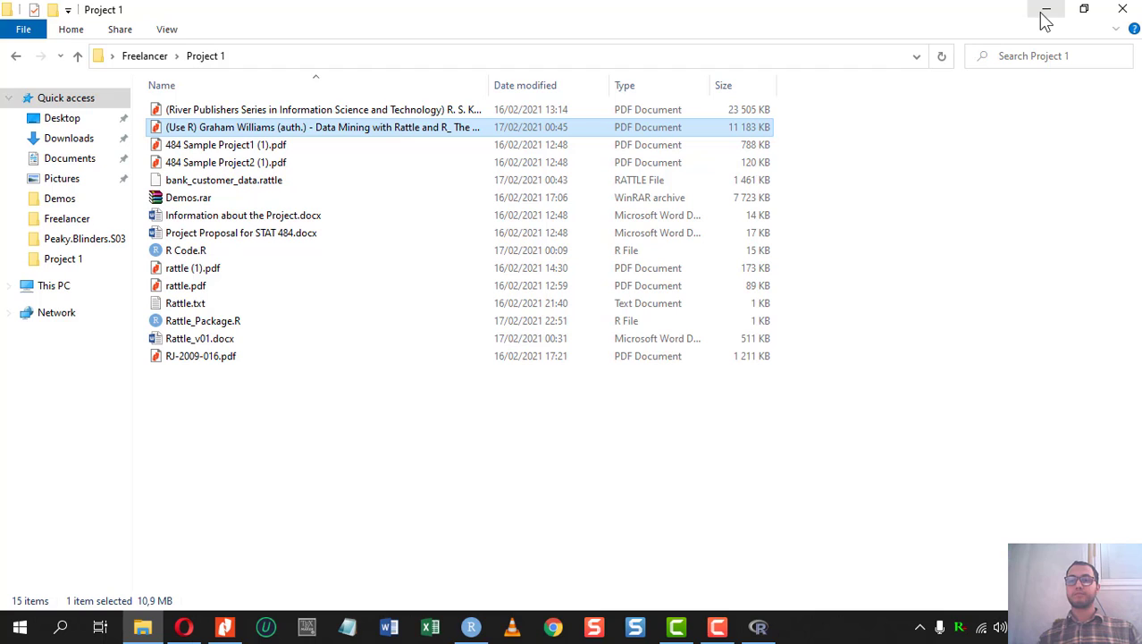
pyautogui.click(776, 630)
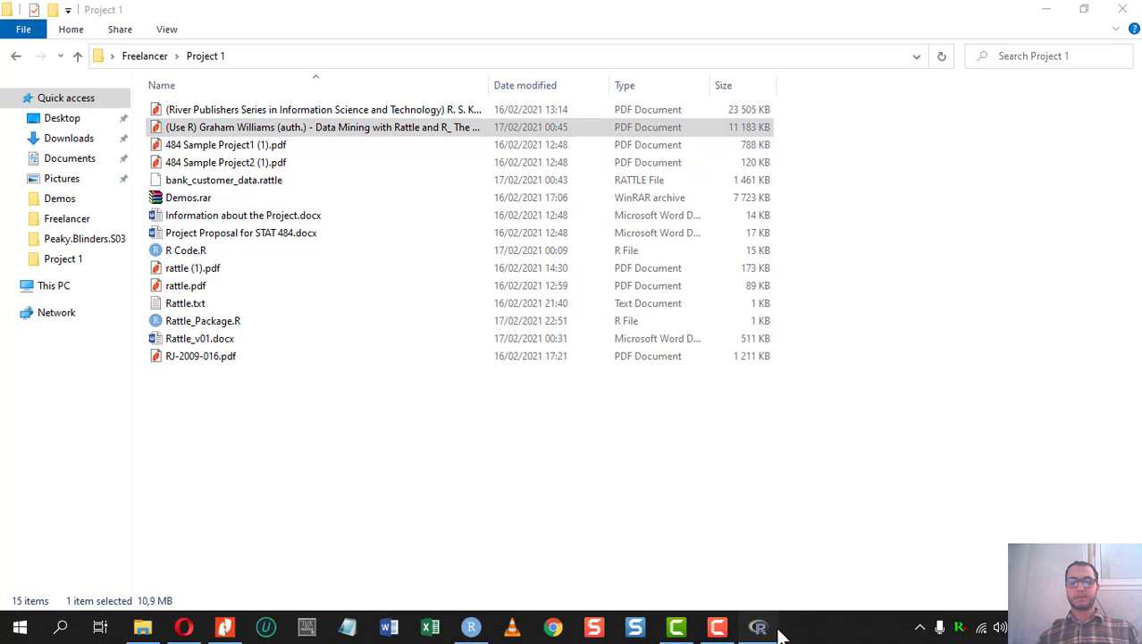
pyautogui.moveTo(497, 49); pyautogui.dragTo(490, 47)
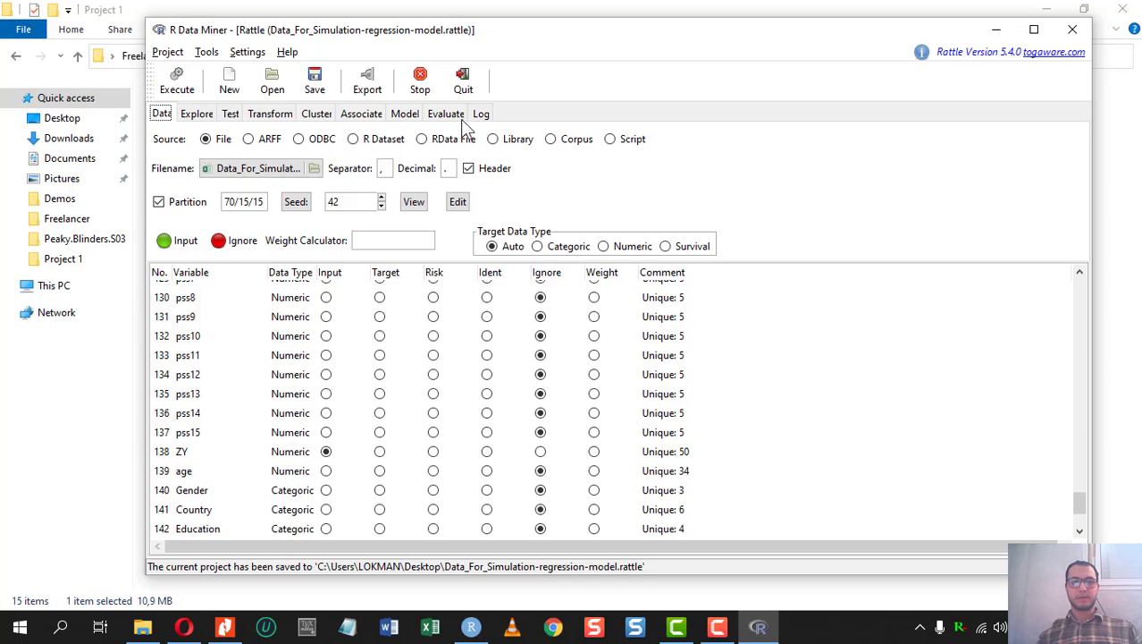
pyautogui.click(482, 113)
# - Switch to RStudio and start saving the untitled script of log code with the system default ISO-8859-1 encoding
pyautogui.click(471, 626)
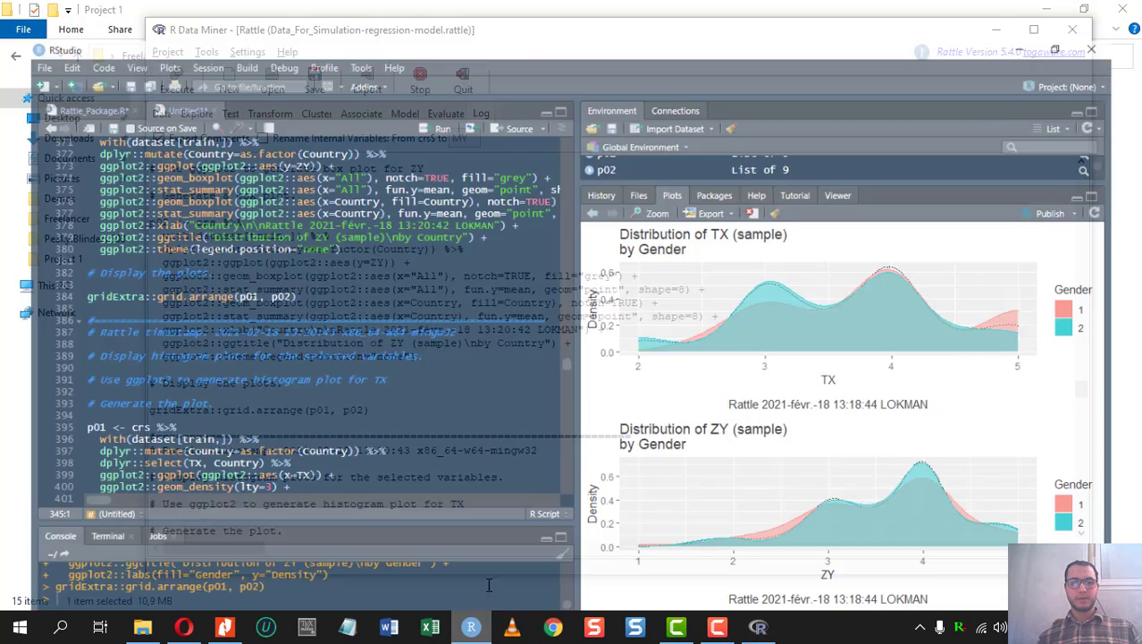
pyautogui.scroll(-5, 295, 286)
pyautogui.scroll(-8, 295, 286)
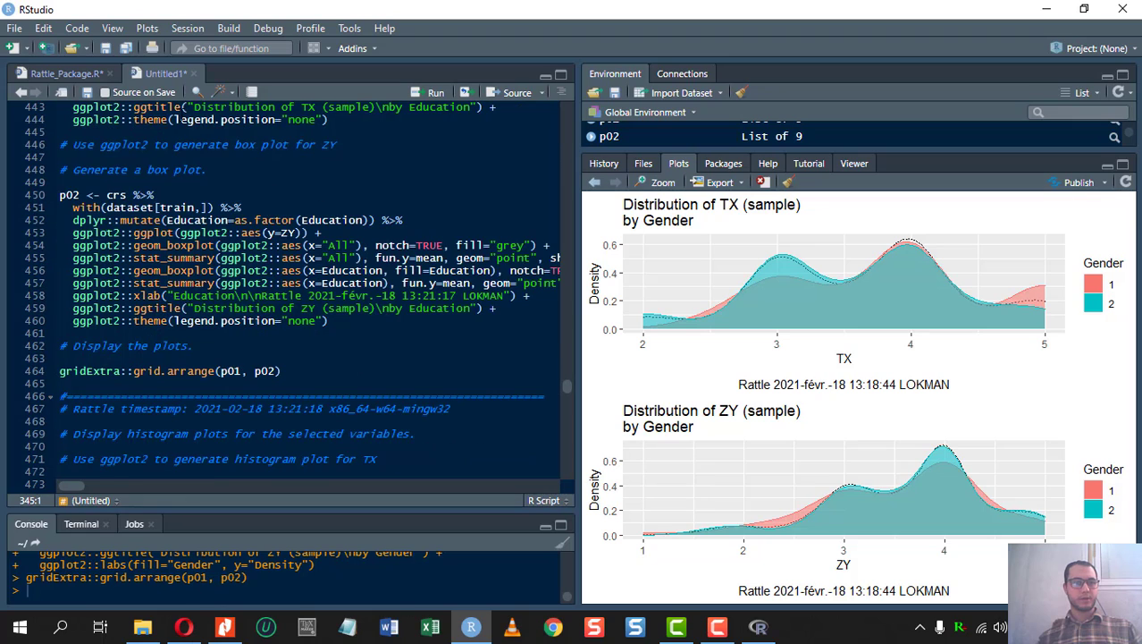
pyautogui.scroll(-8, 295, 286)
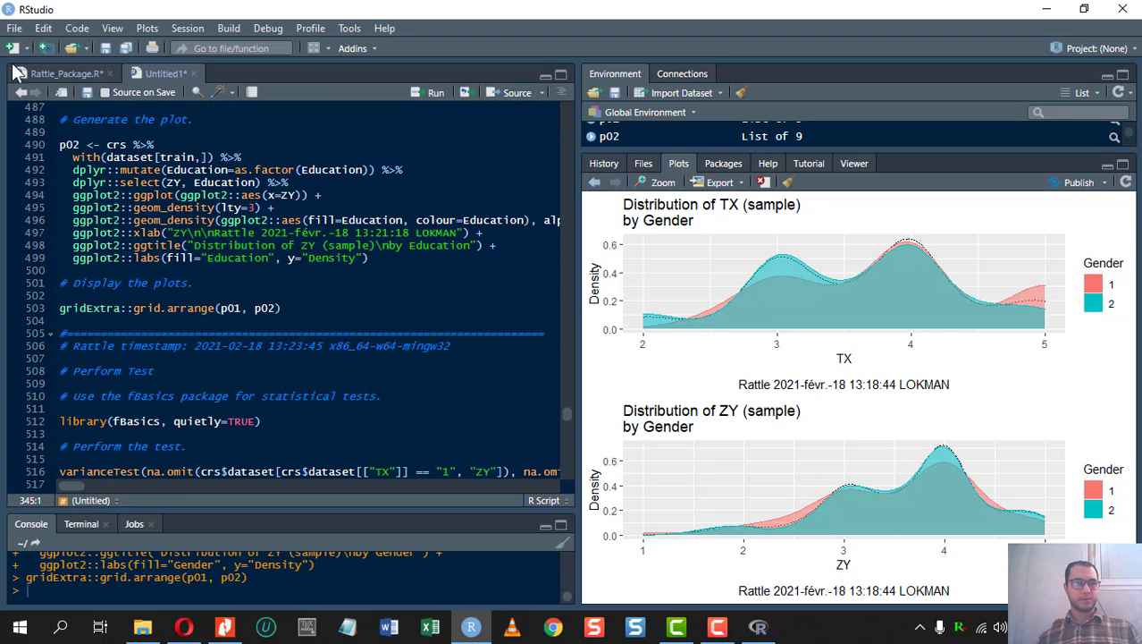
pyautogui.click(88, 92)
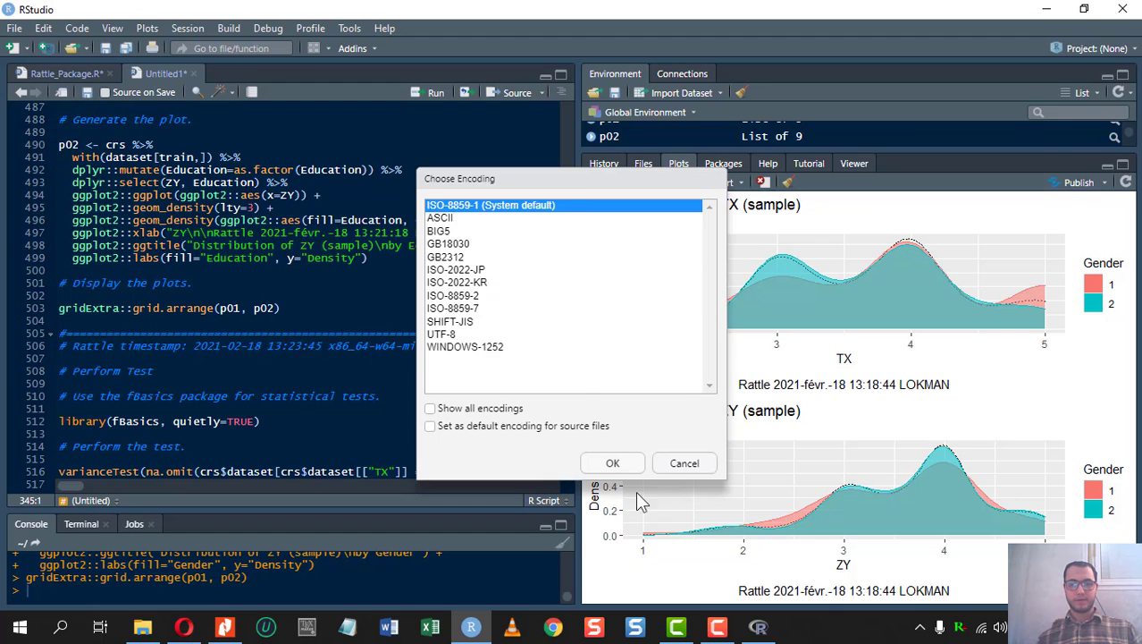
pyautogui.click(612, 463)
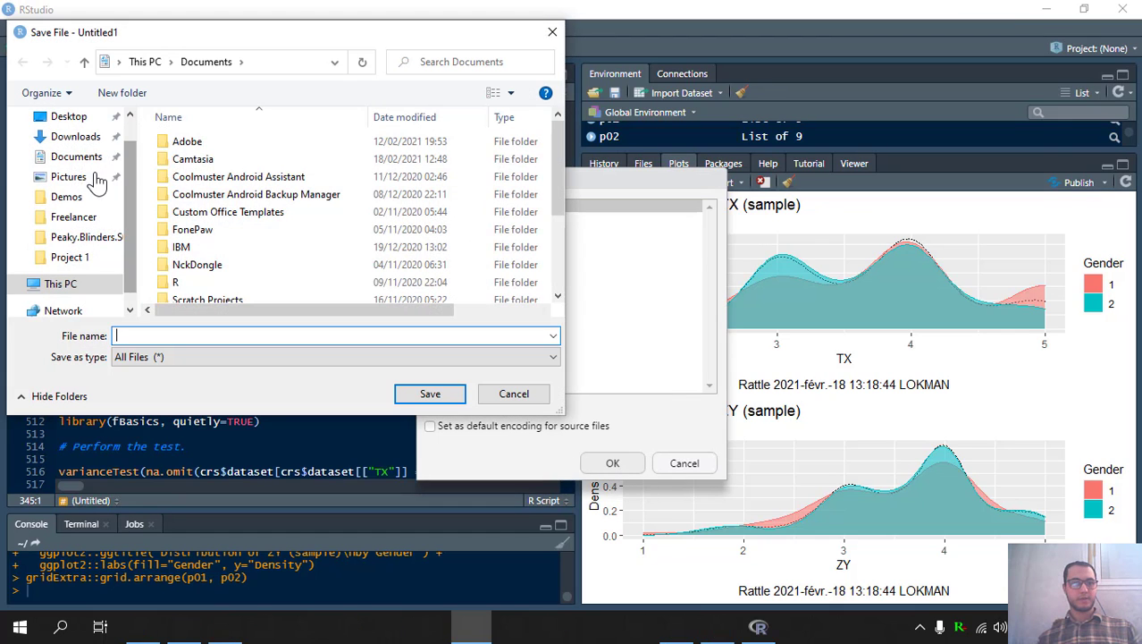
# - Save the script on the Desktop under the file name "regression model"
pyautogui.click(89, 118)
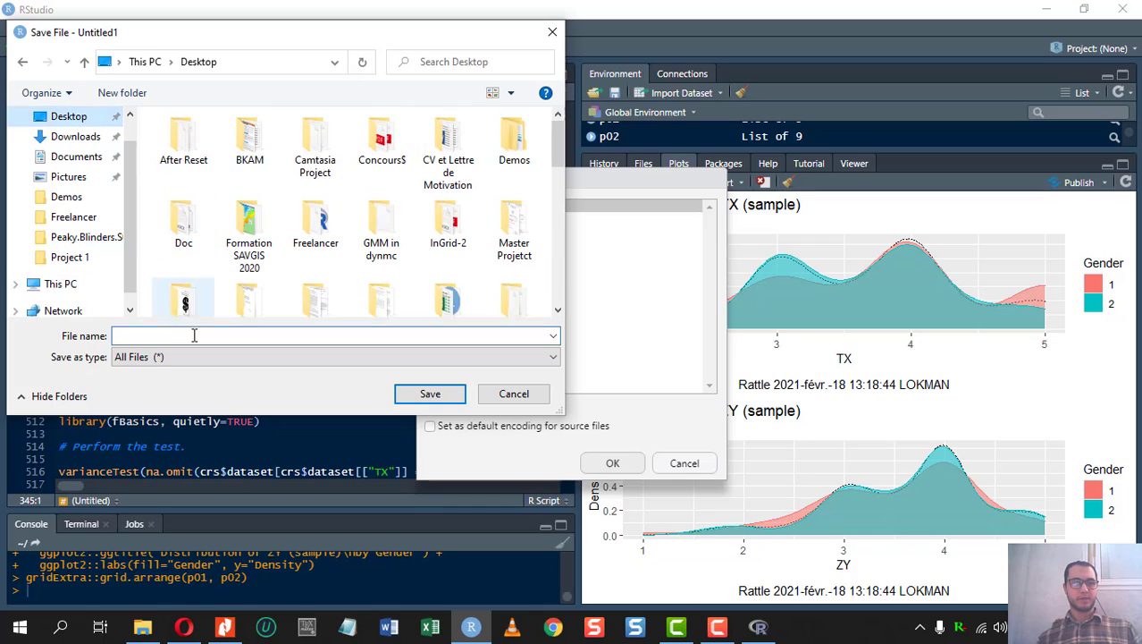
pyautogui.click(178, 338)
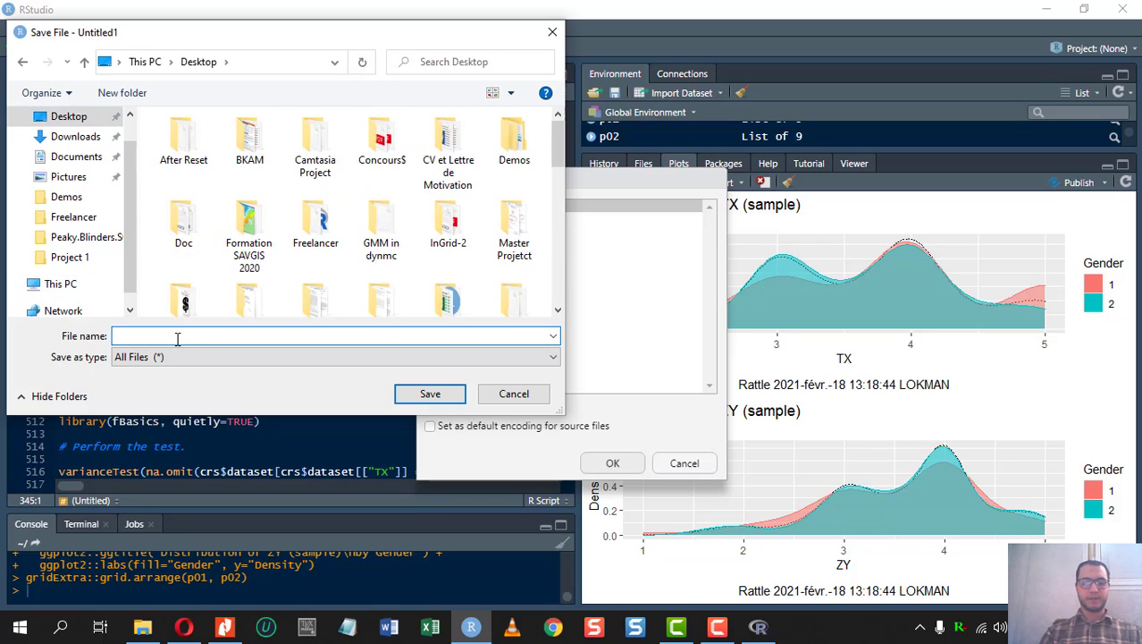
pyautogui.write('model')
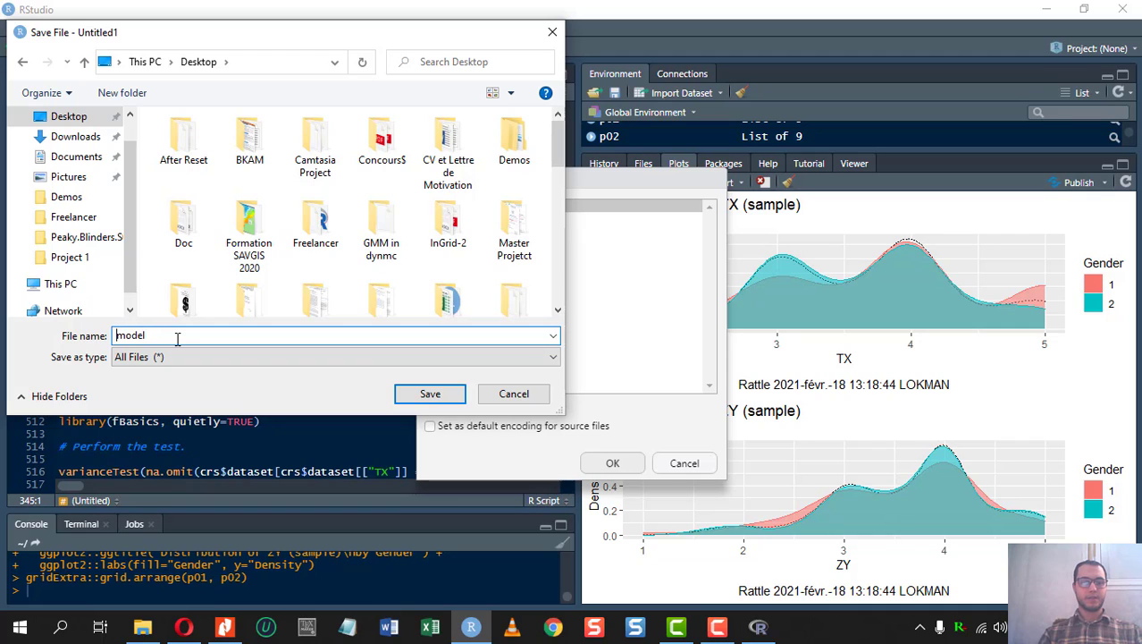
pyautogui.write('regression')
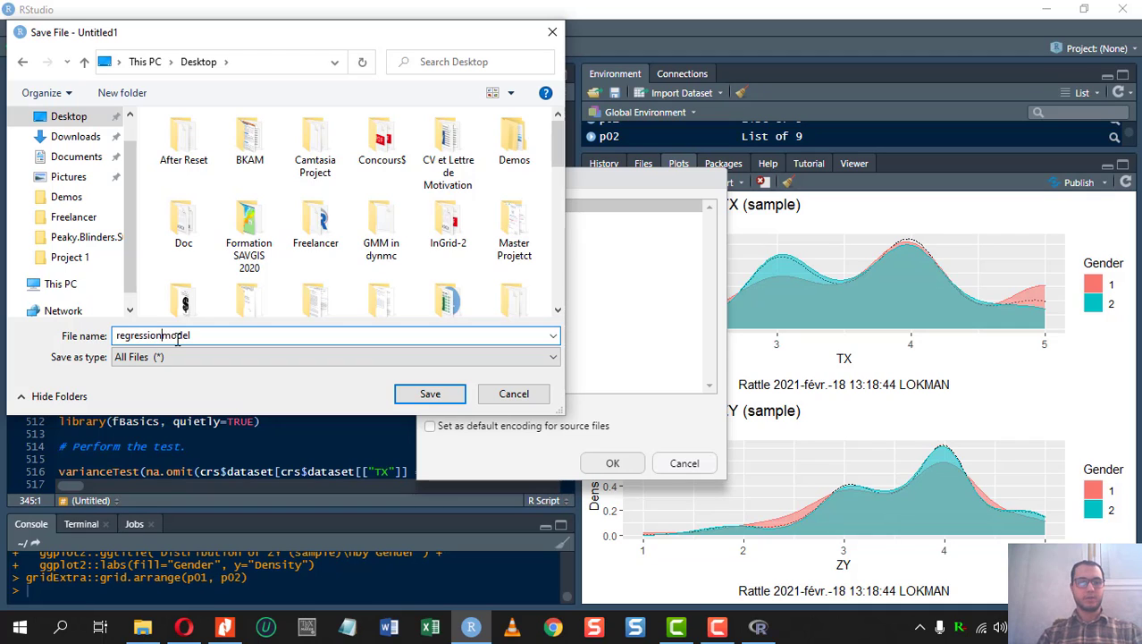
pyautogui.click(413, 393)
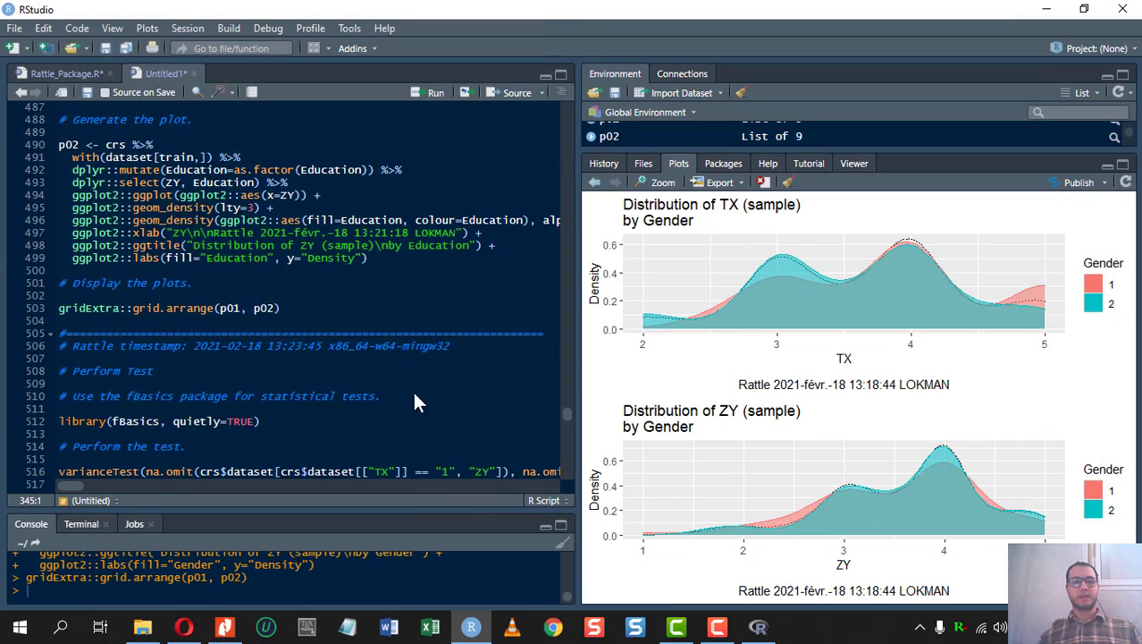
pyautogui.click(280, 245)
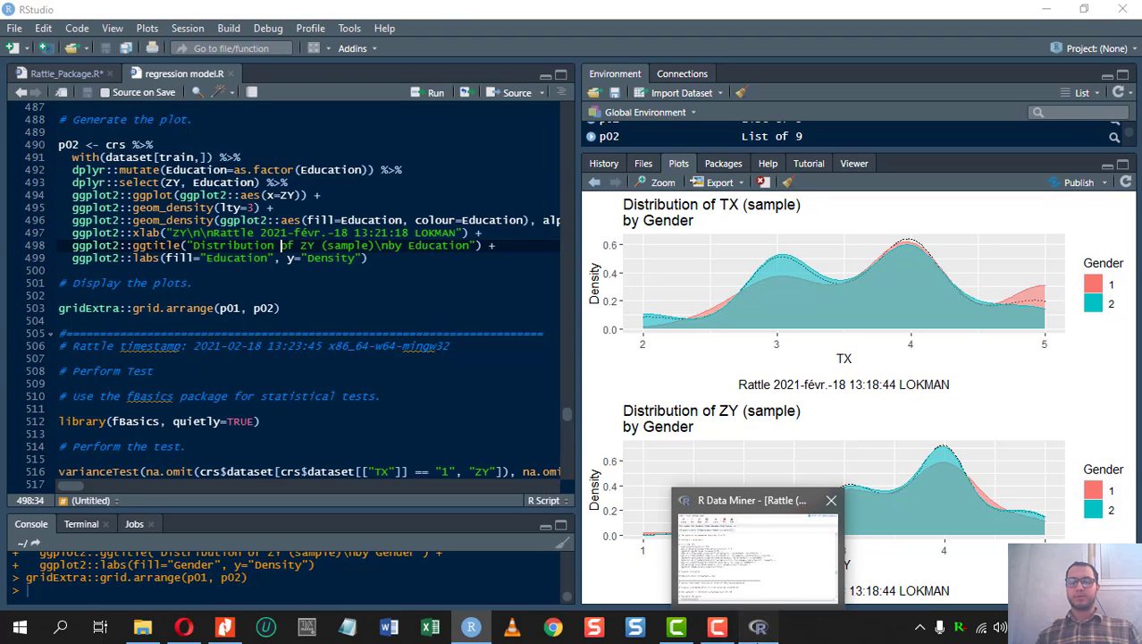
# - Switch back to Rattle and view its log with the Country plot code
pyautogui.click(758, 627)
pyautogui.moveTo(581, 50); pyautogui.dragTo(547, 56)
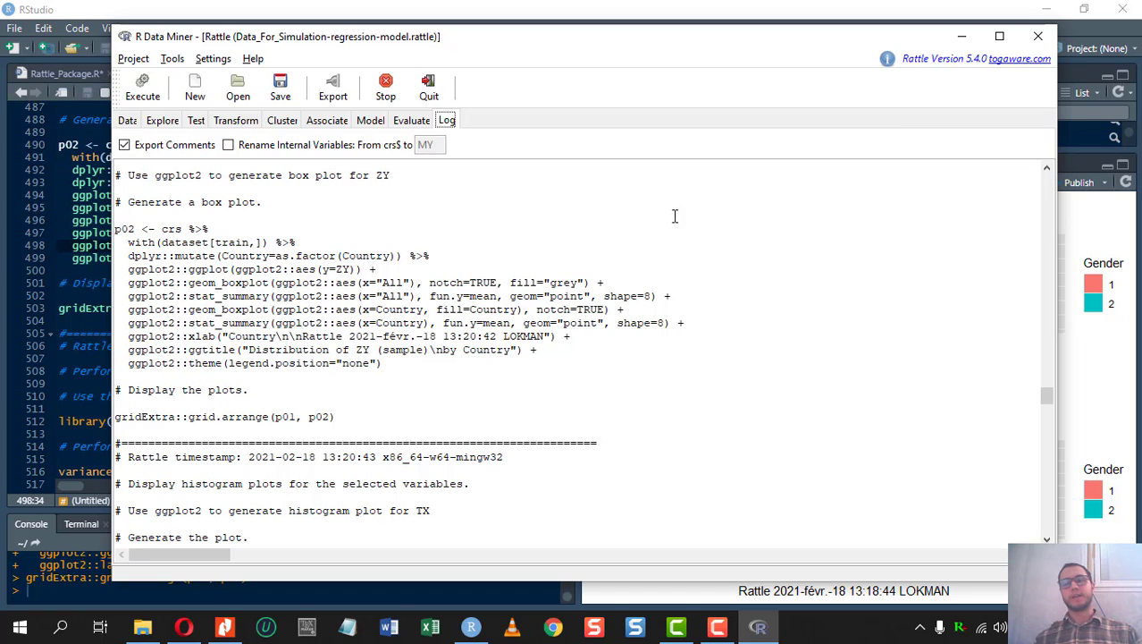
pyautogui.click(717, 629)
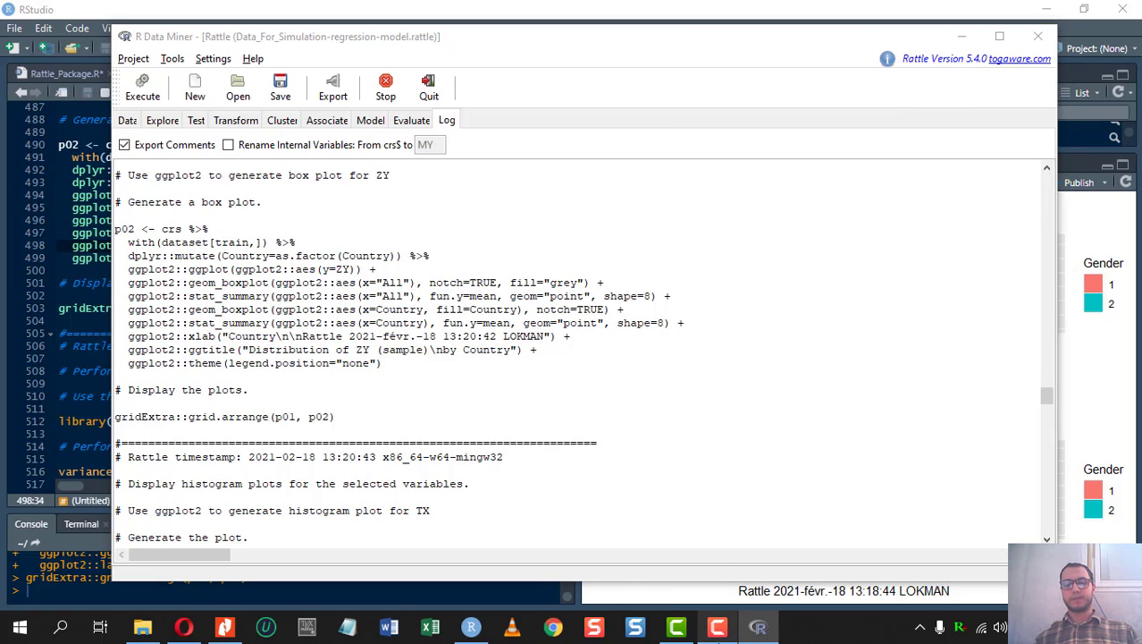